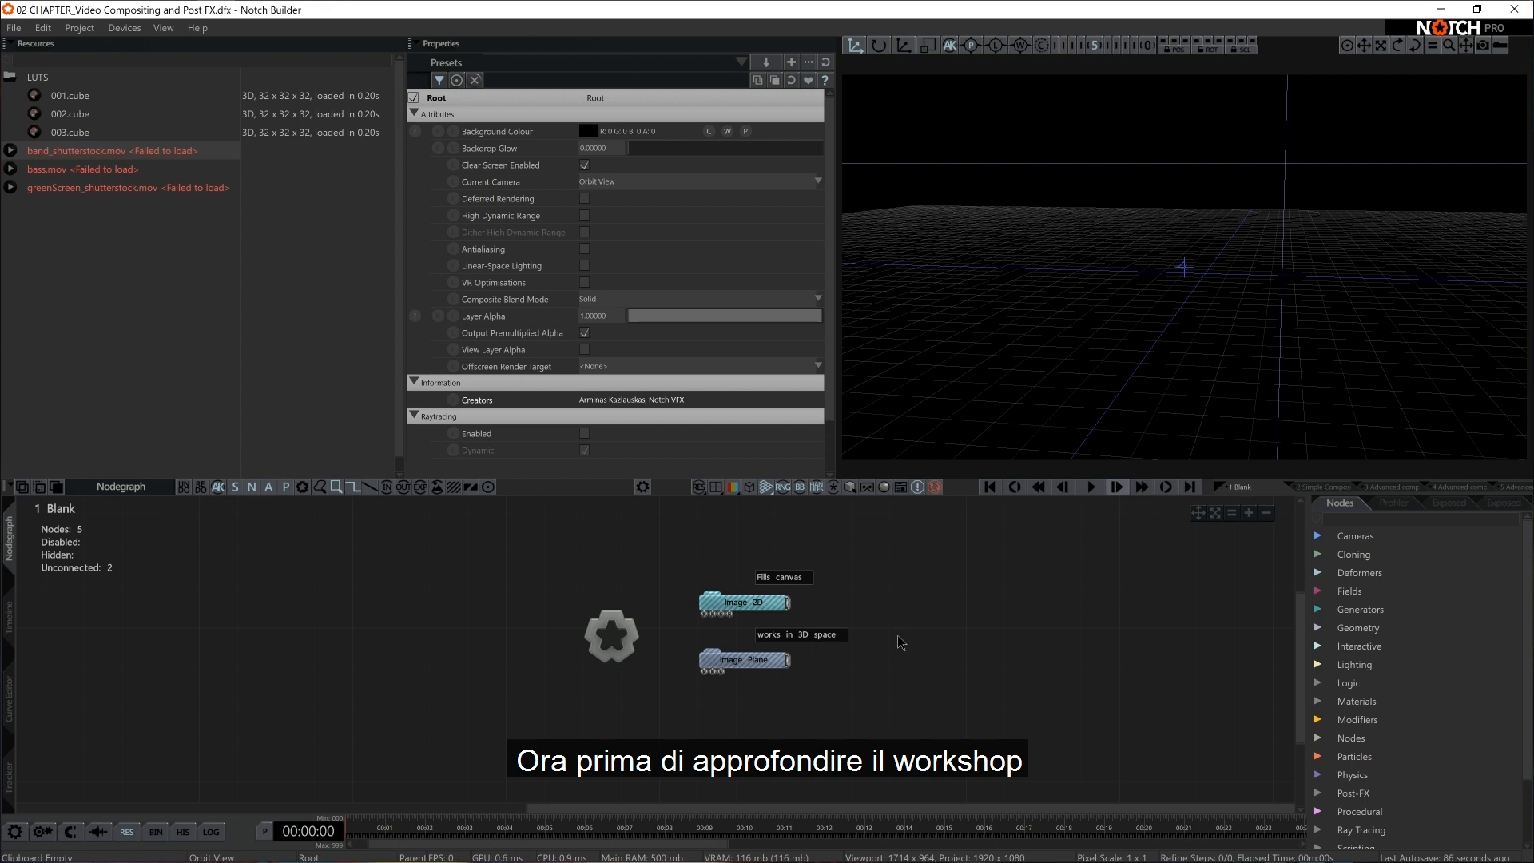
Check the chapter 02 project file in the Notch Essential folder in File Explorer, and return to Notch Builder
key("alt+Tab")
key("Tab")
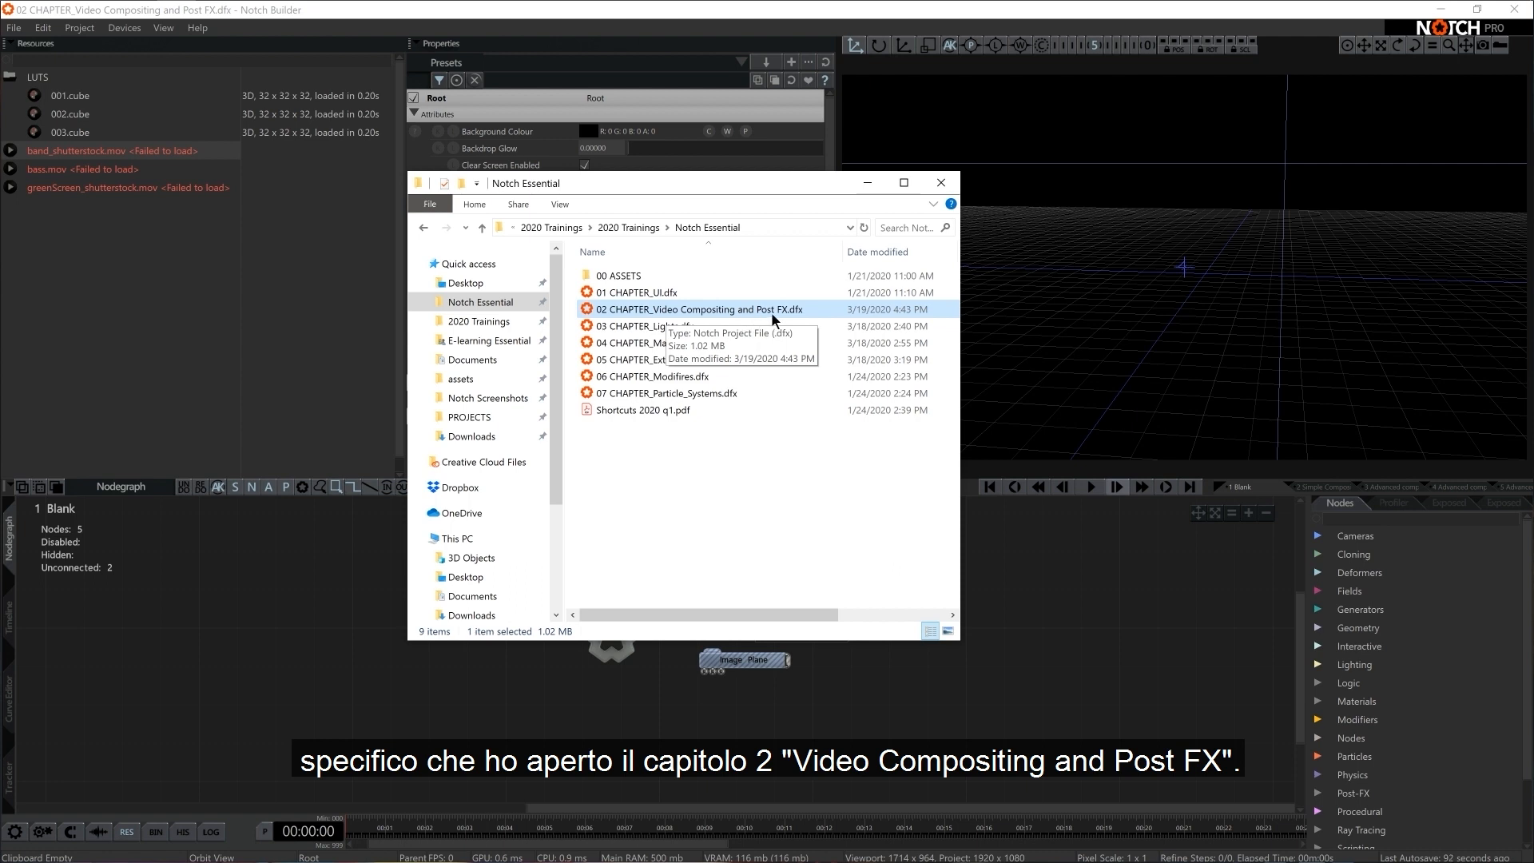
left_click(80, 290)
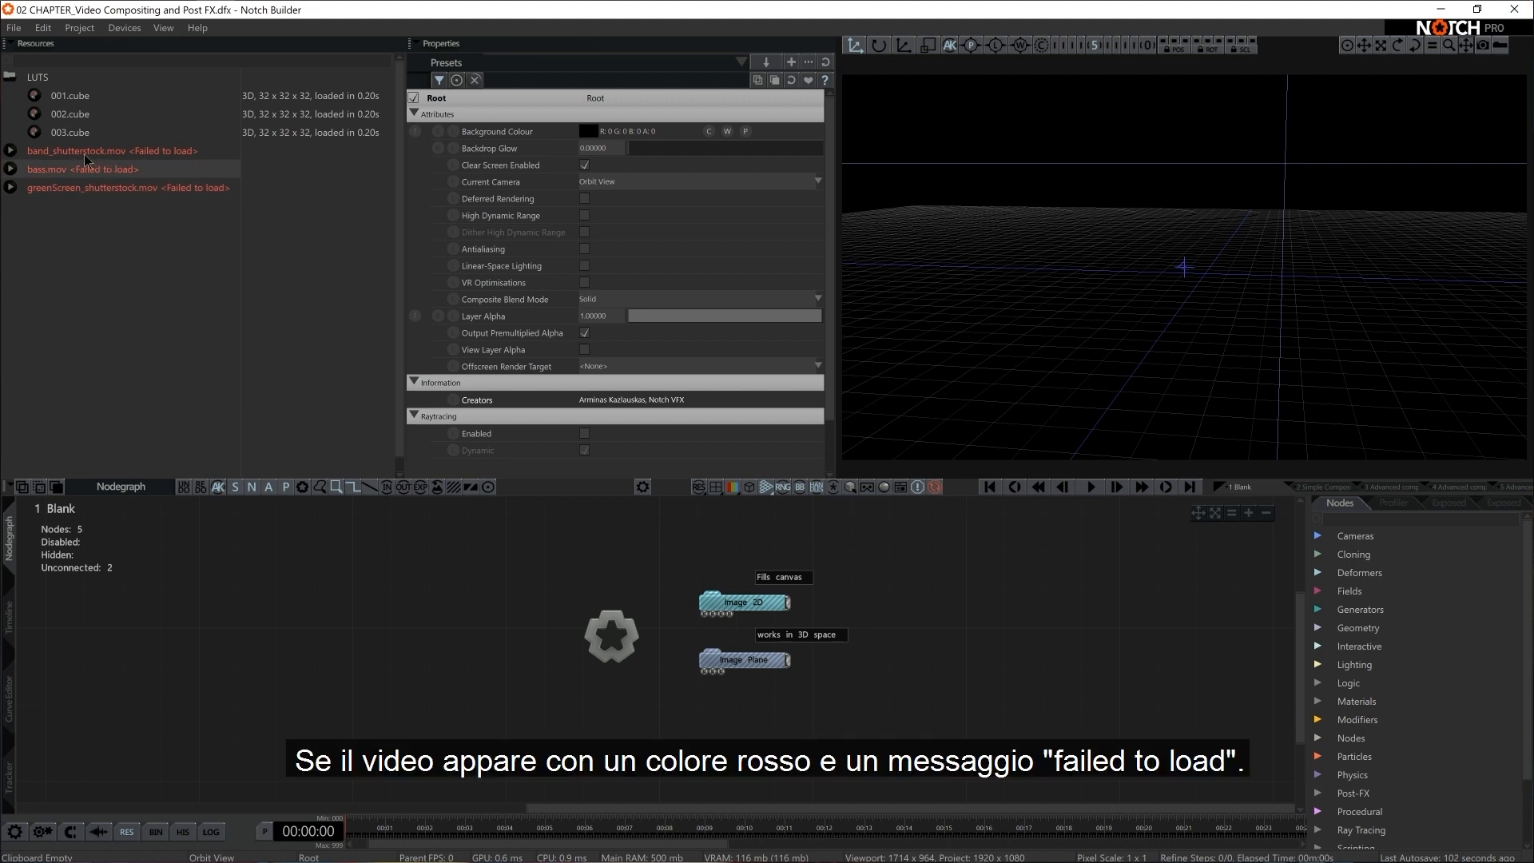
Start a search for the missing video resources and browse to the VIDEO folder inside Notch Essential's 00 ASSETS
right_click(138, 155)
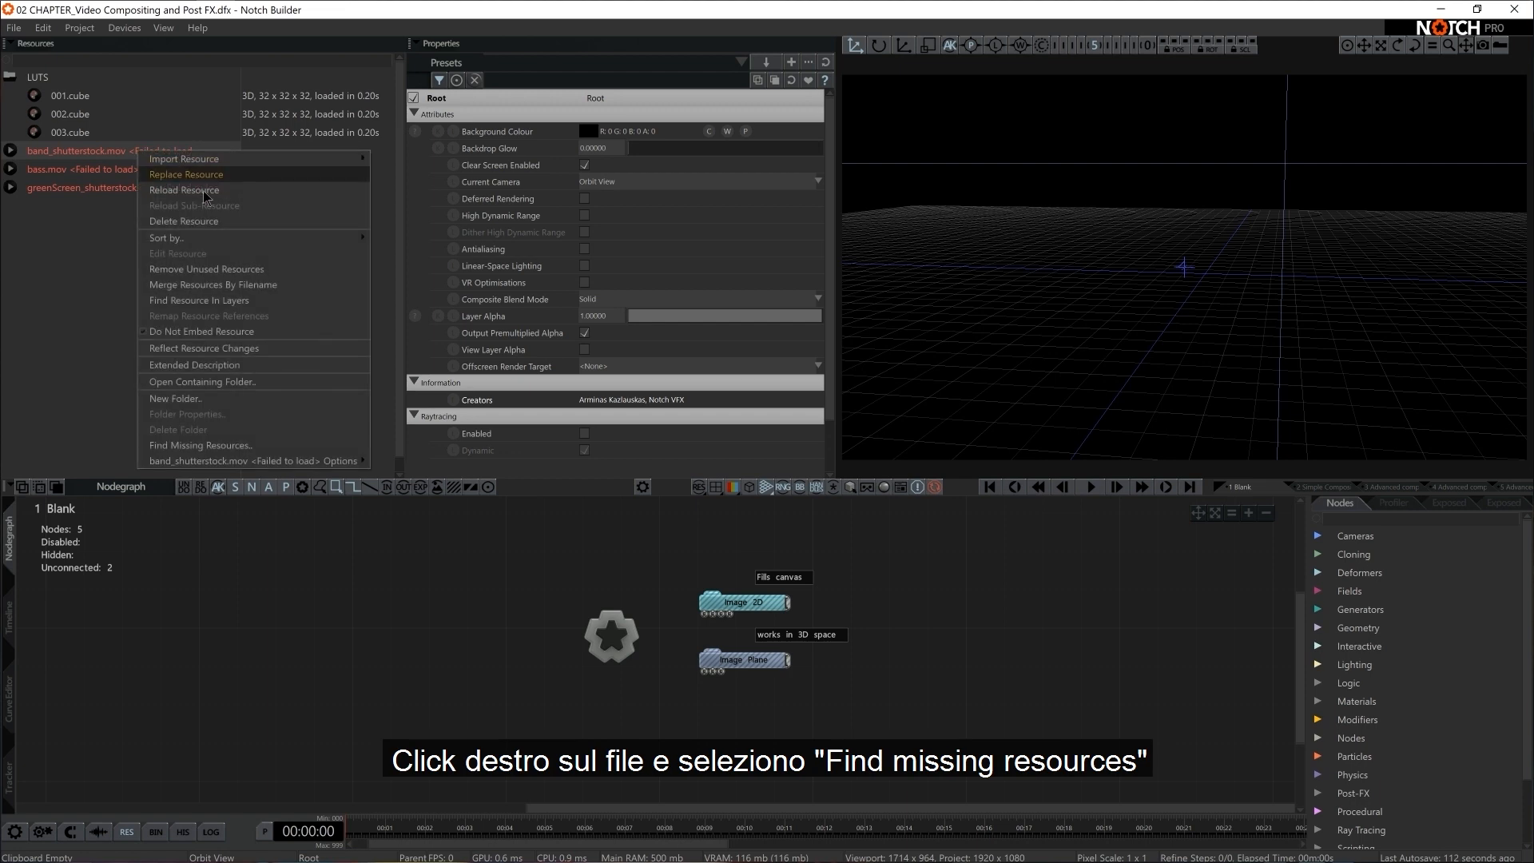
left_click(204, 445)
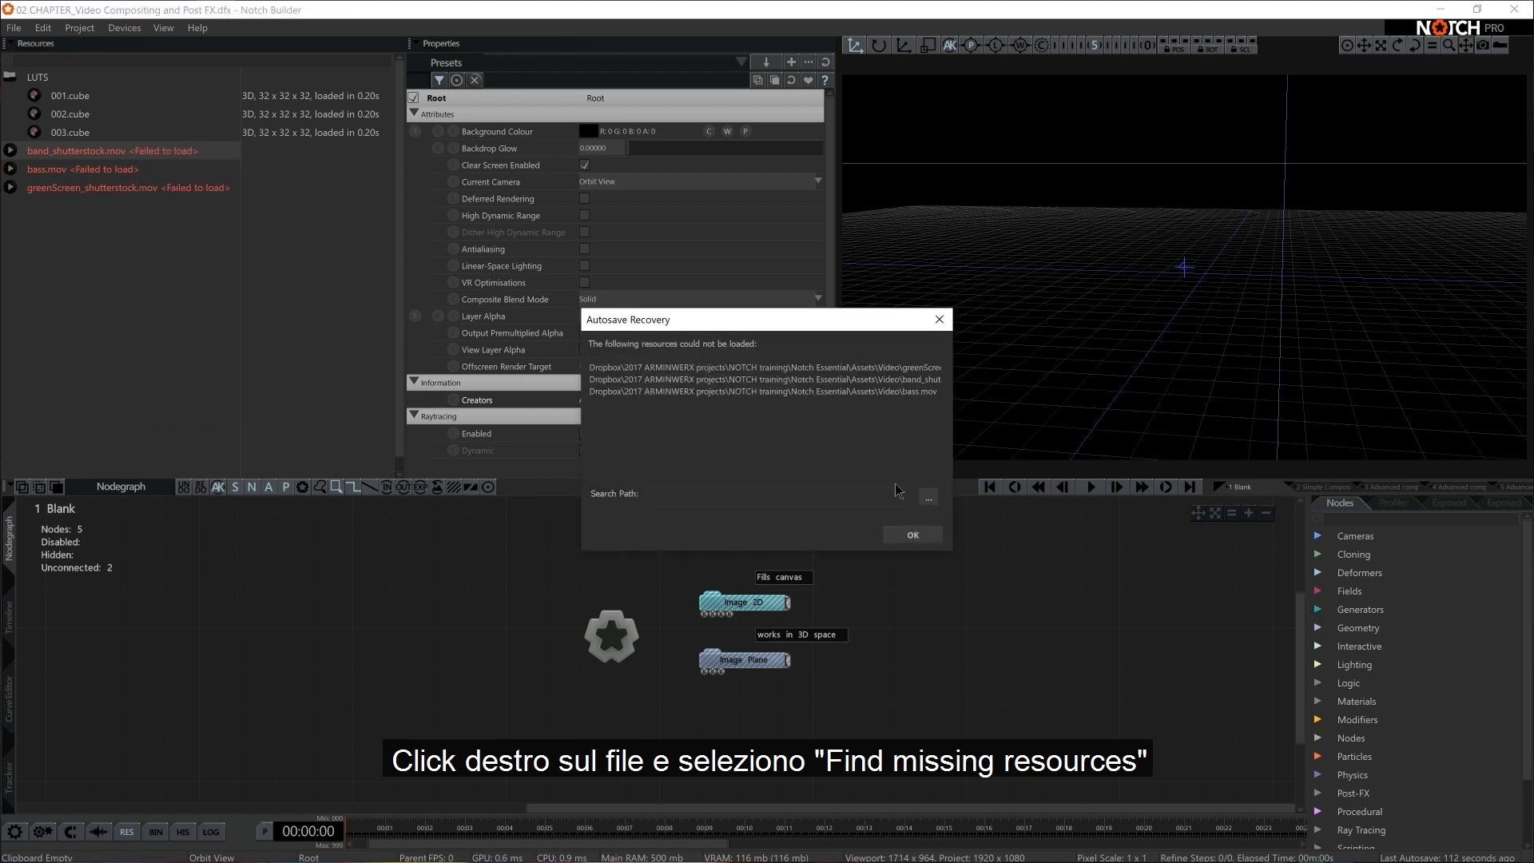
left_click(929, 502)
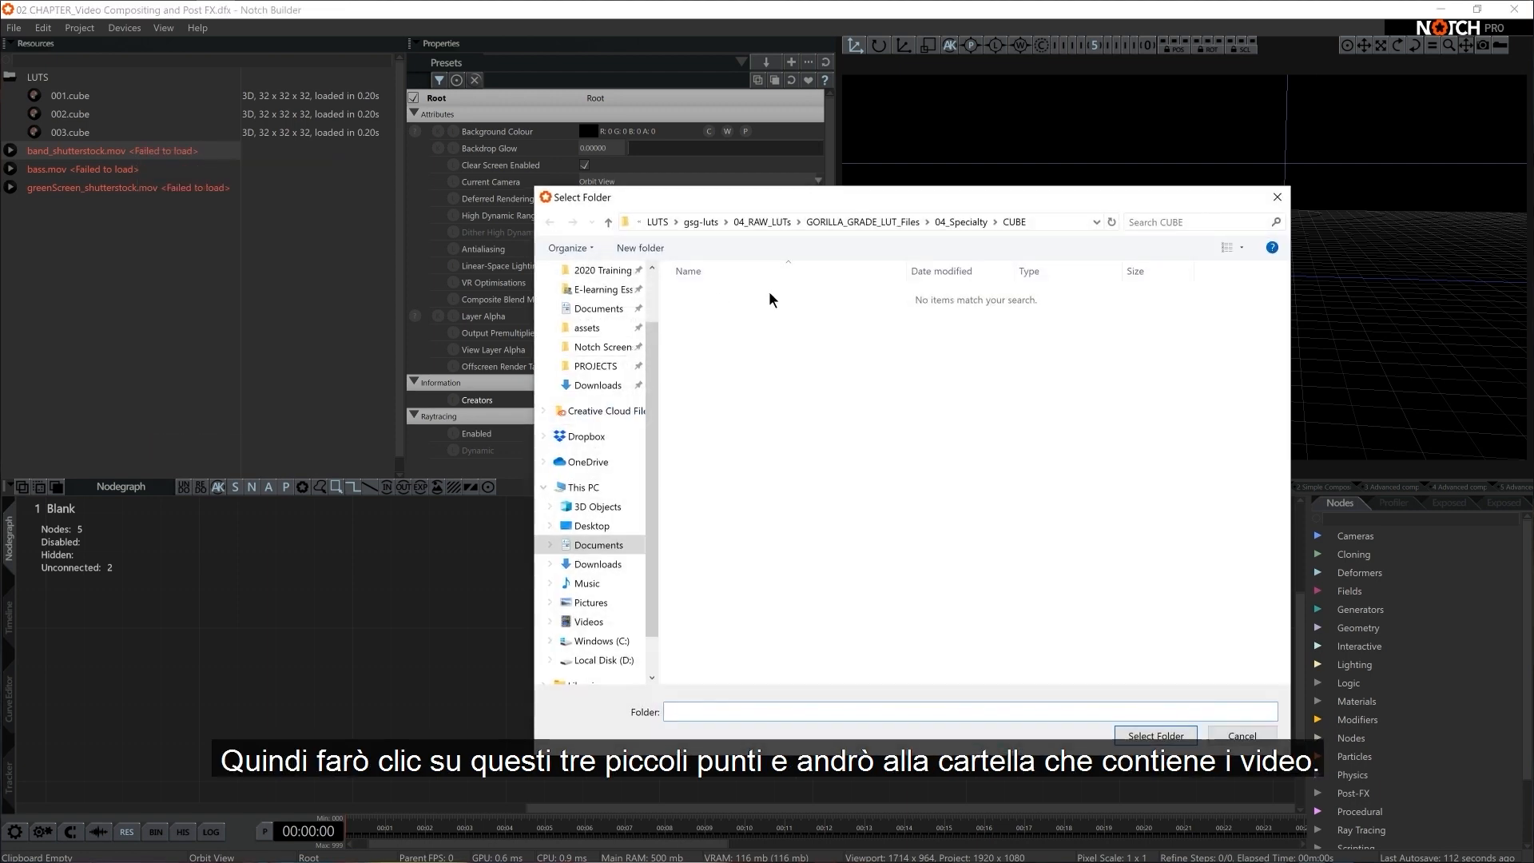
scroll(586, 316, "up", 1)
left_click(587, 321)
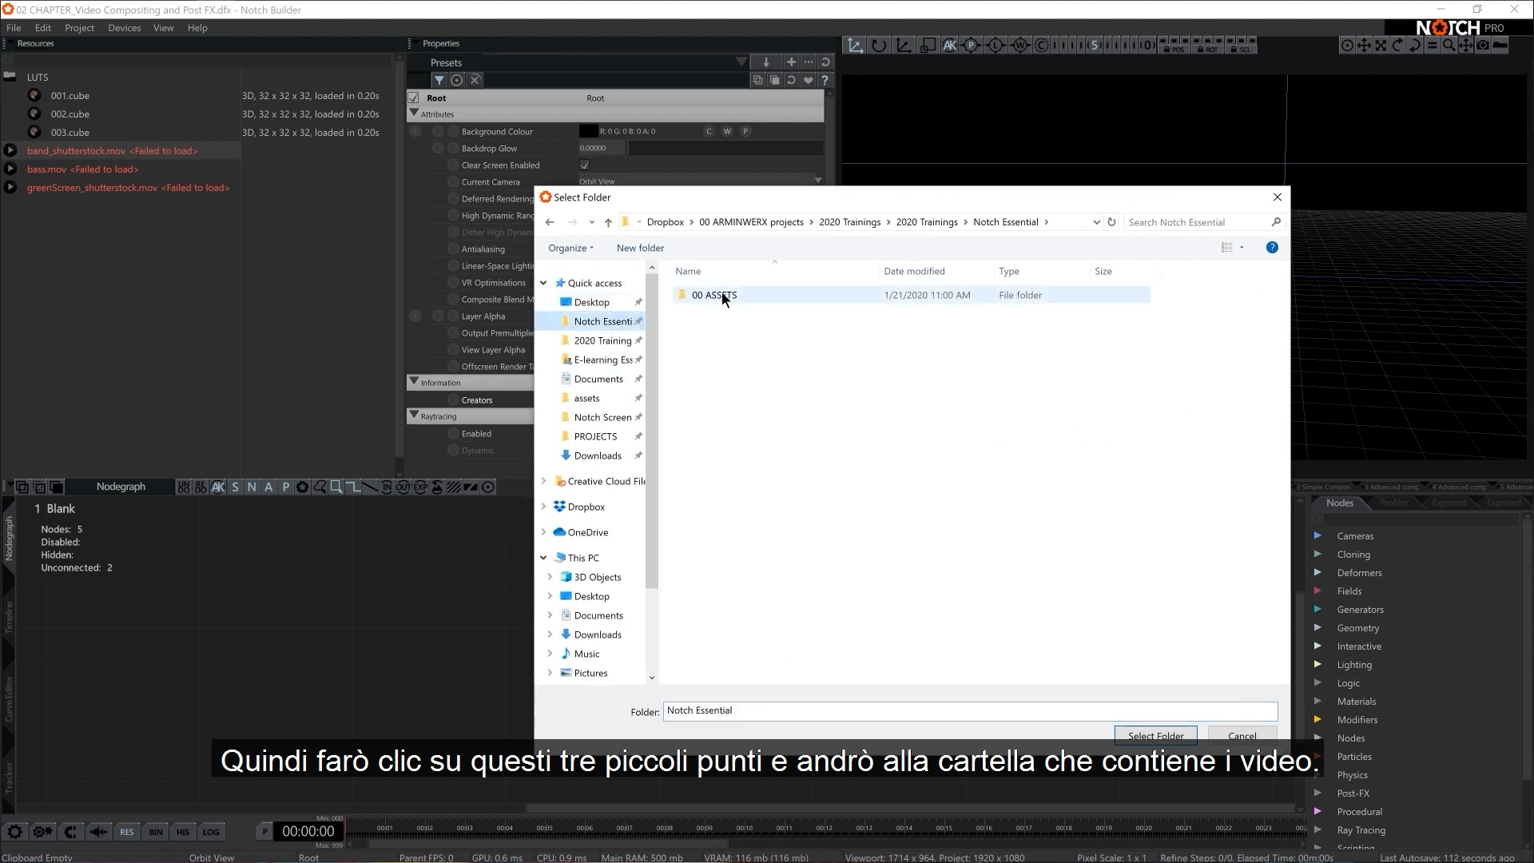
double_click(722, 292)
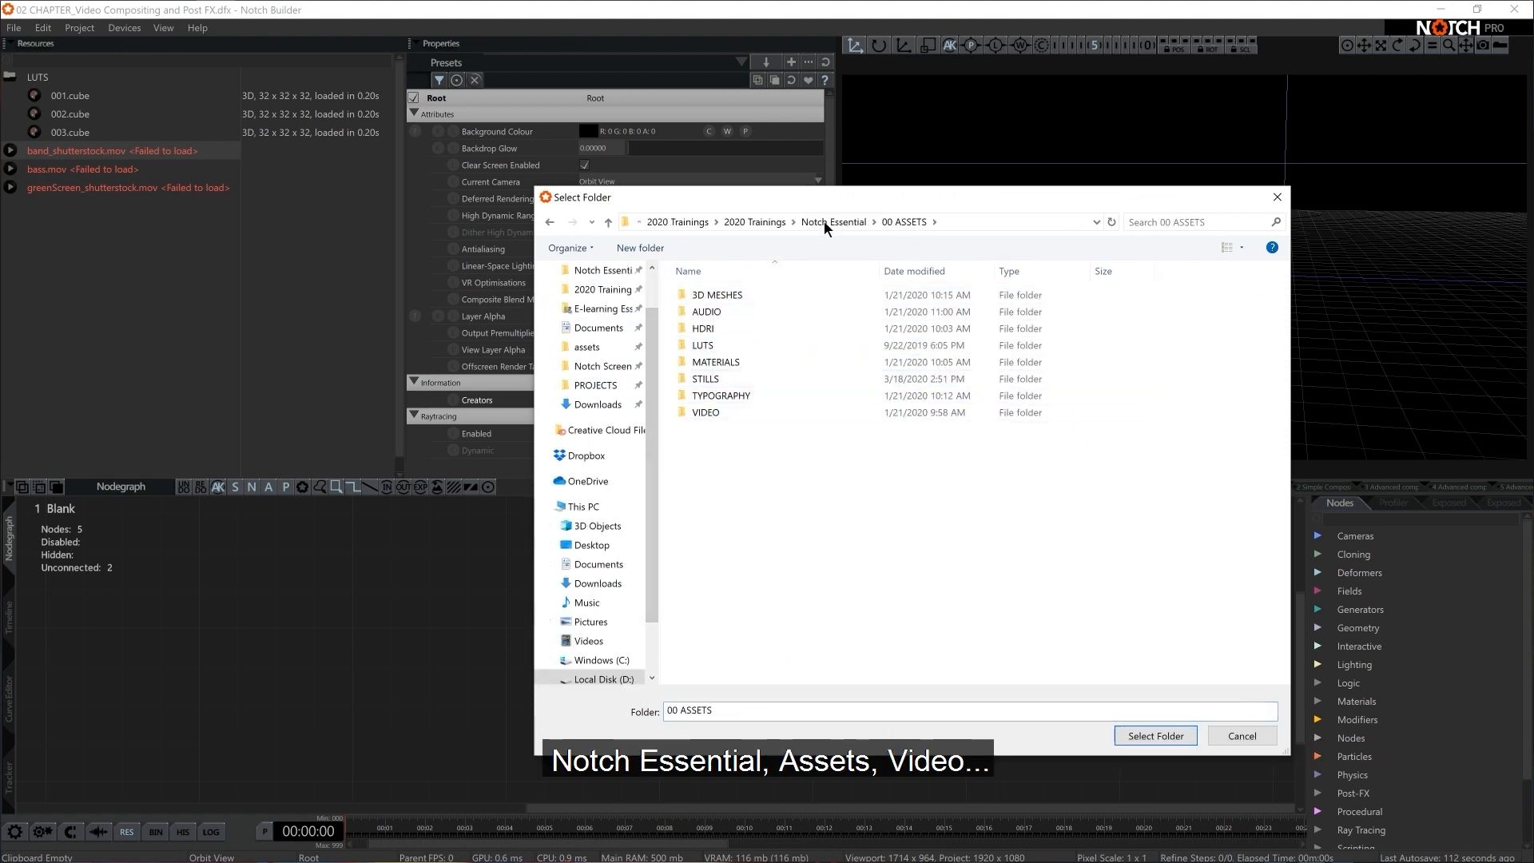
double_click(719, 410)
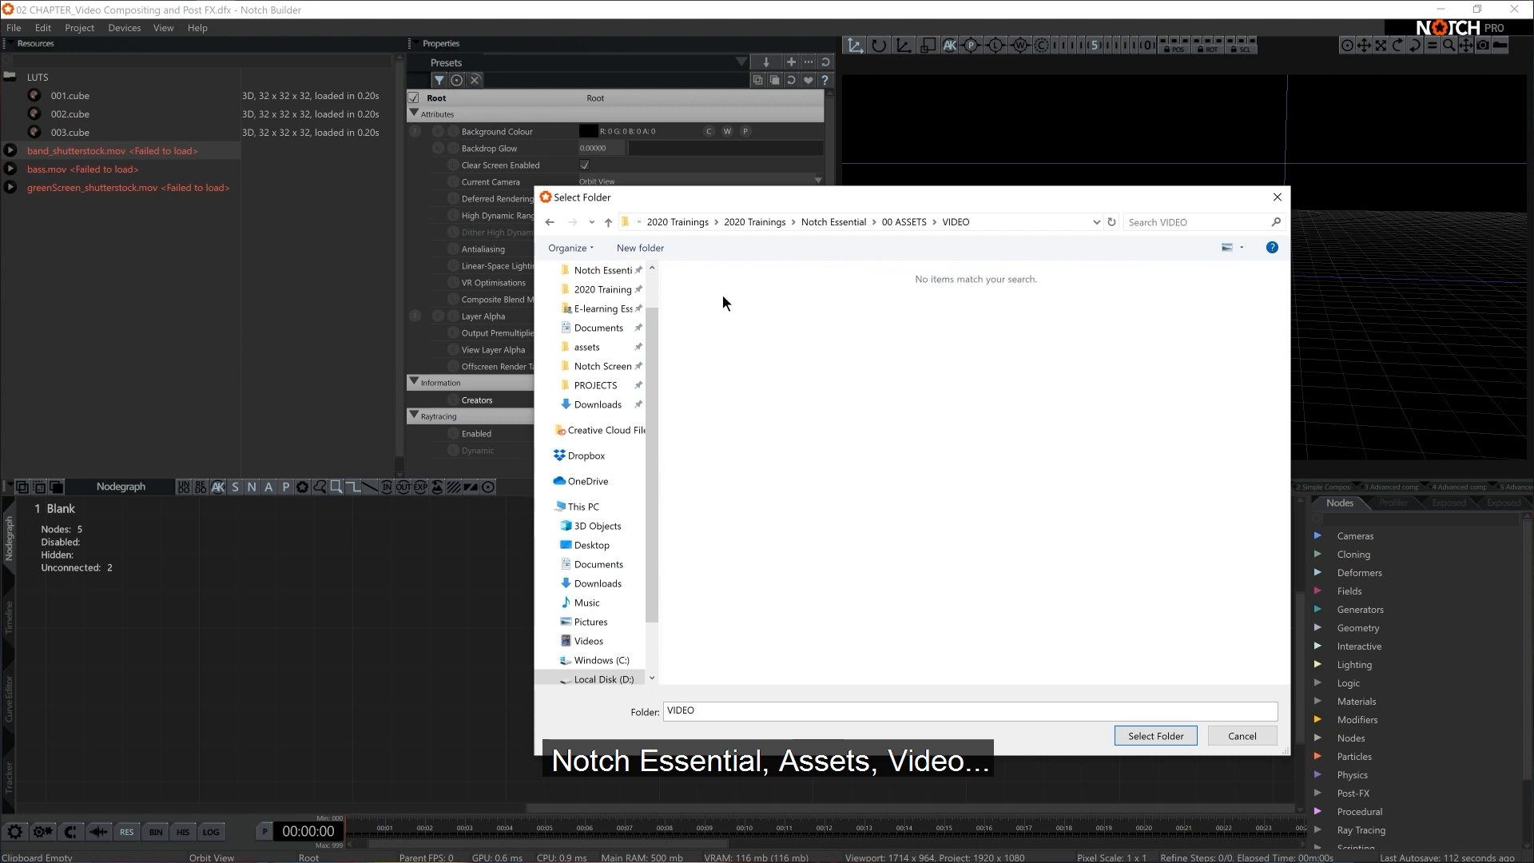
left_click_drag(1013, 199, 1071, 152)
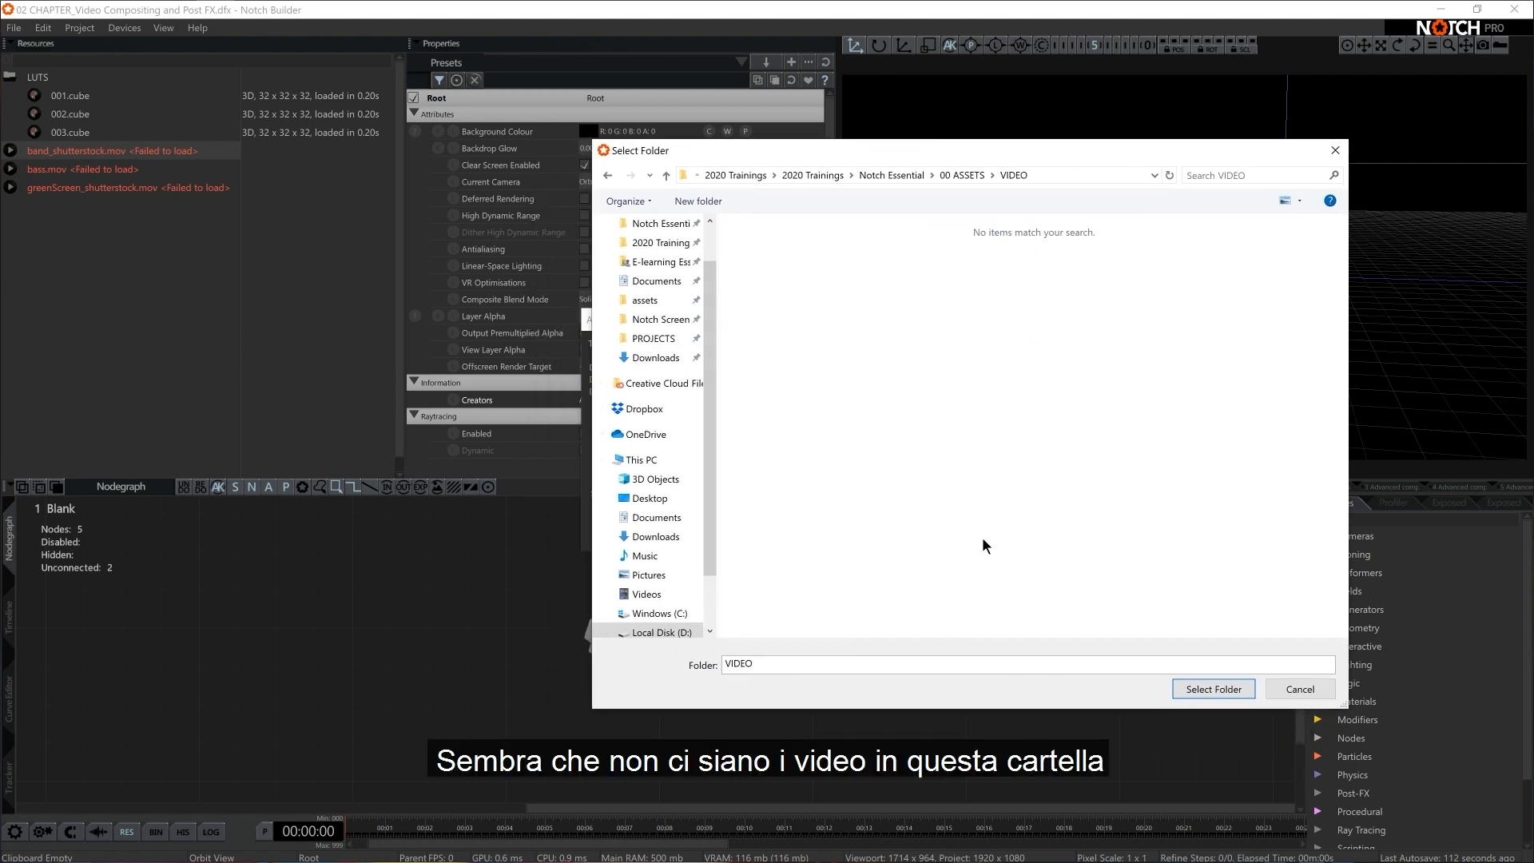
Switch to File Explorer, inspect the files in 00 ASSETS > VIDEO, and return to the folder selection
key("alt+Tab")
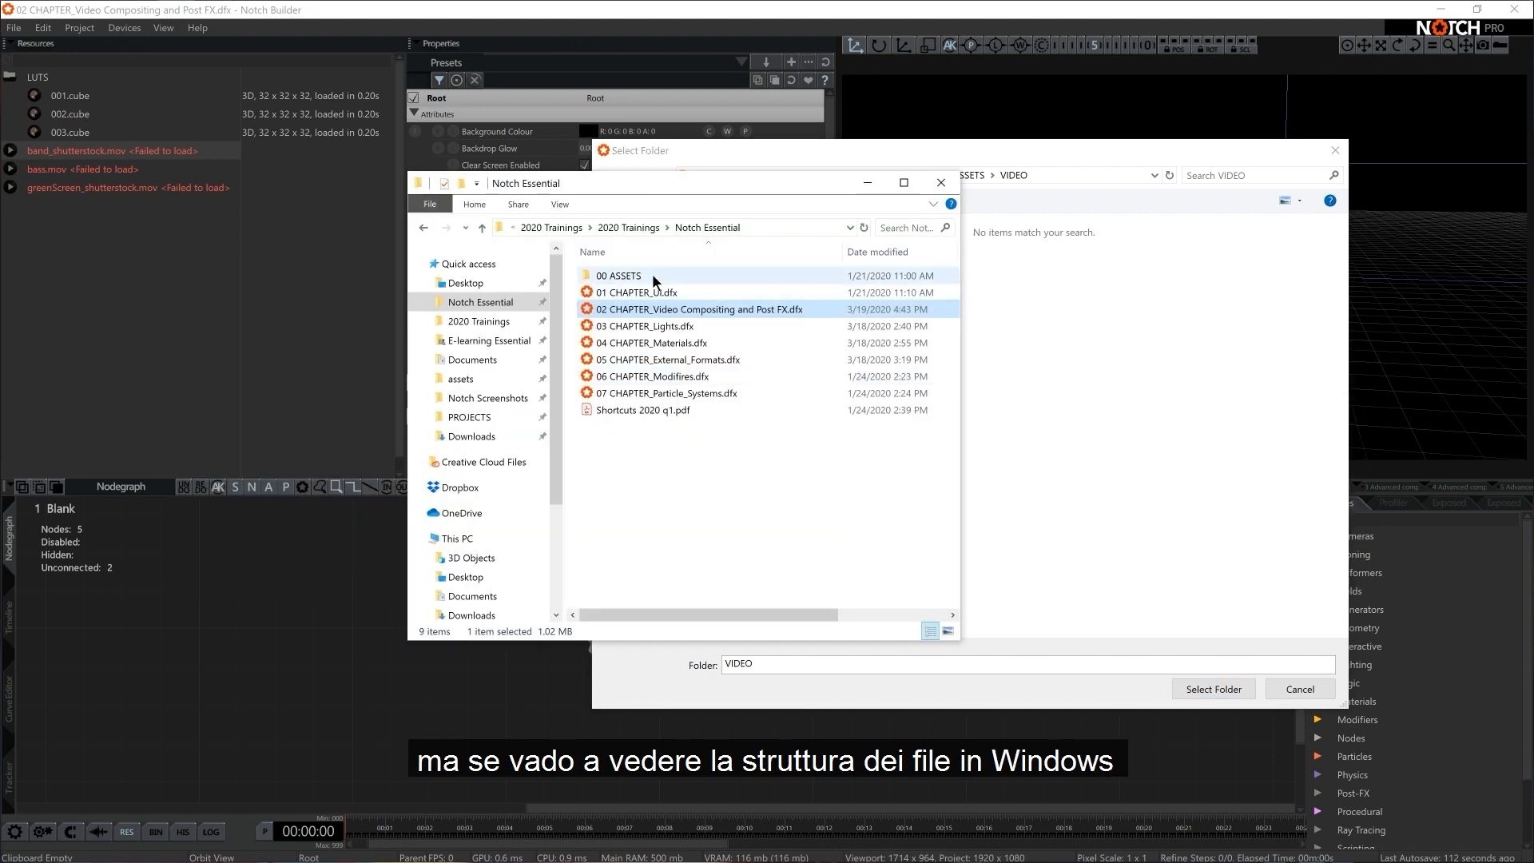
double_click(652, 275)
left_click_drag(662, 178, 405, 164)
left_click(420, 395)
double_click(425, 396)
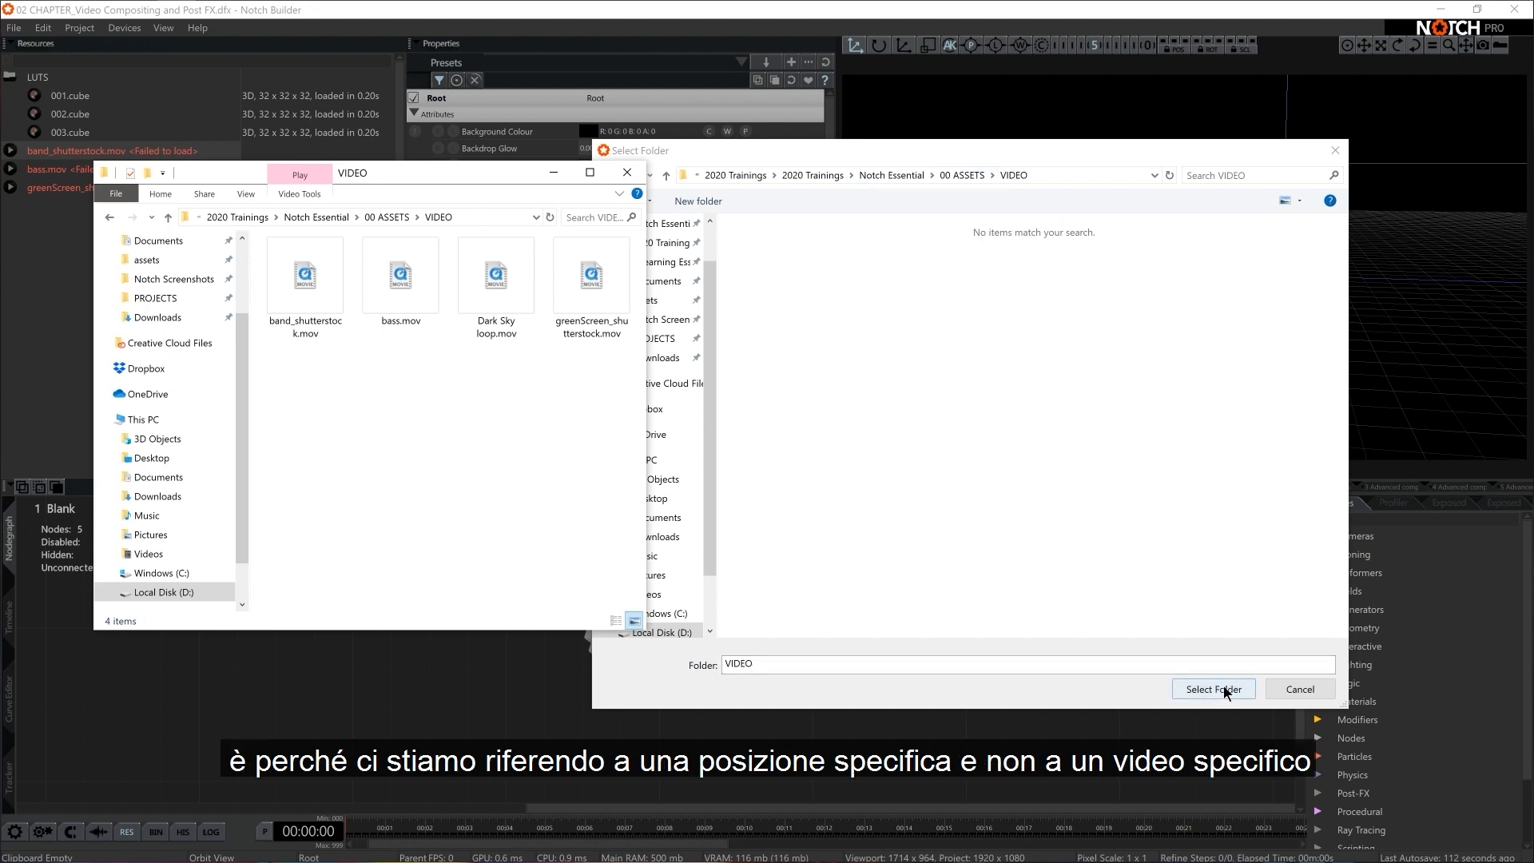
left_click(552, 172)
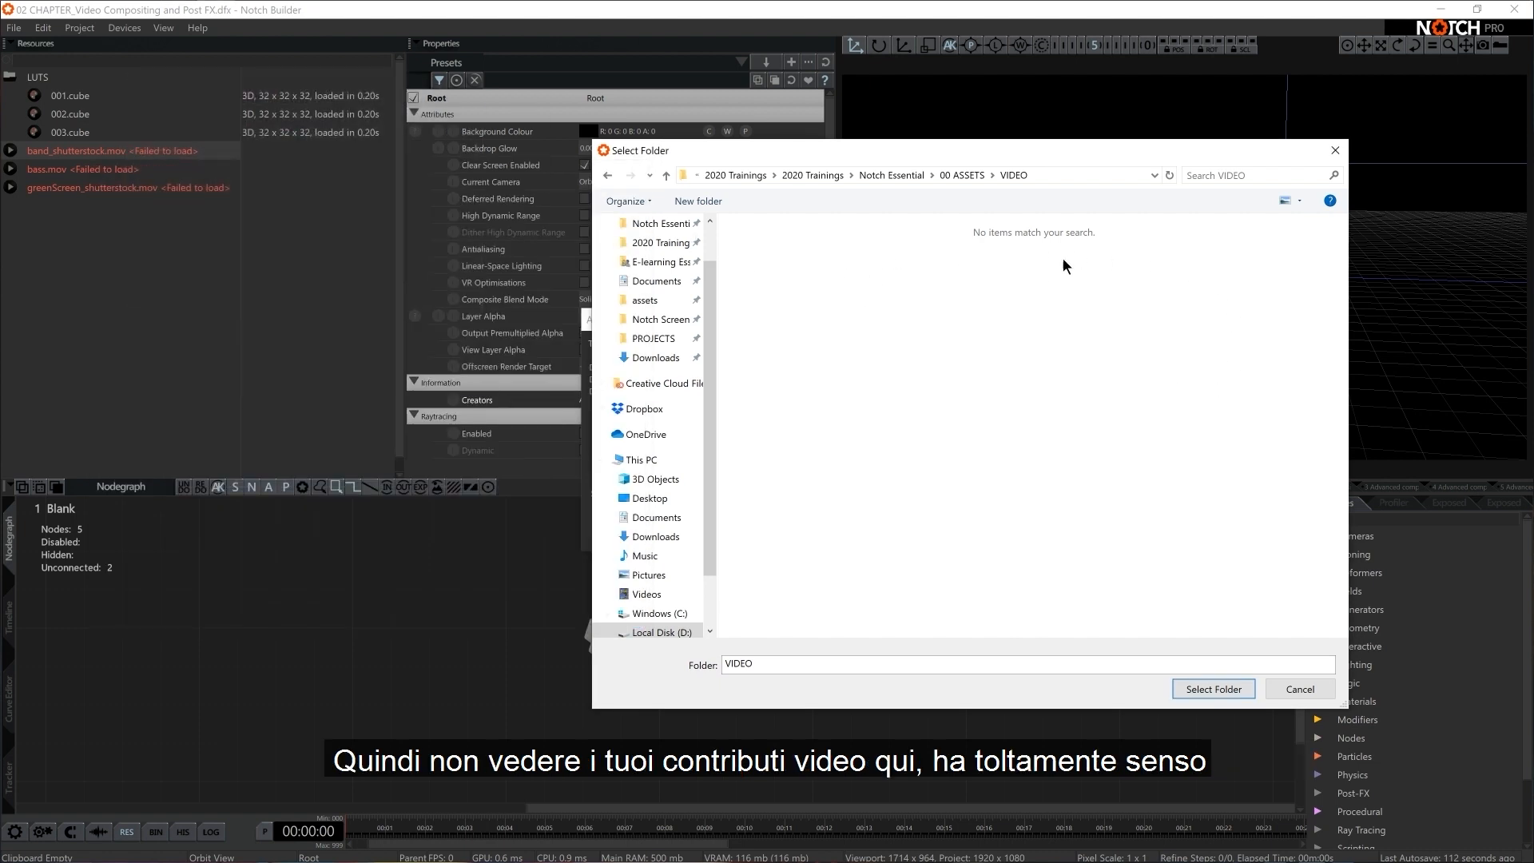
Use the VIDEO folder as the search path to relink the missing videos
left_click(1216, 687)
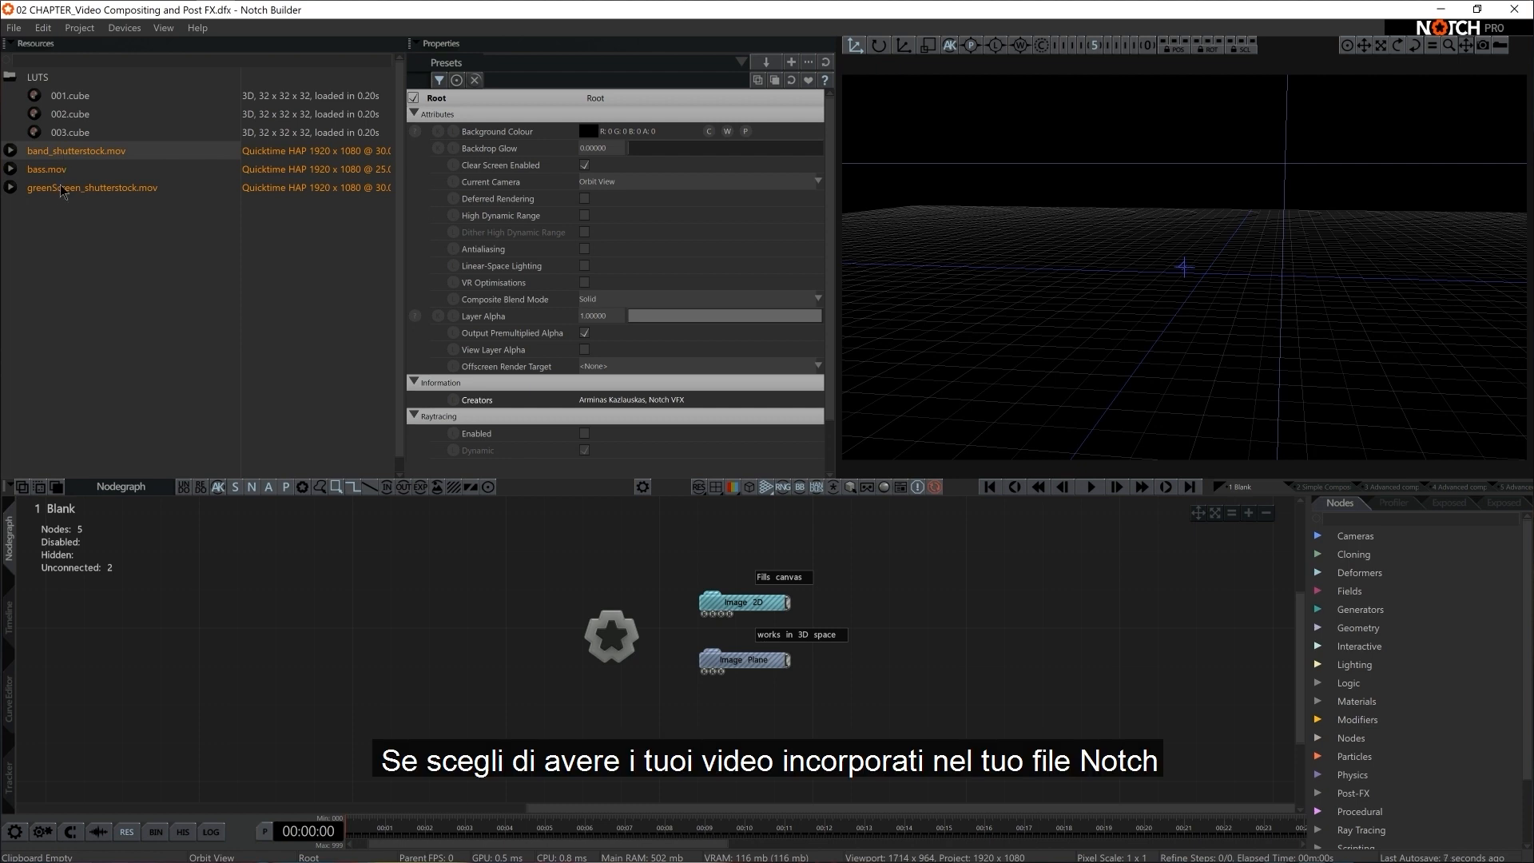
Try embedding band_shutterstock.mov in the project, and restore its Do Not Embed Resource option
right_click(72, 153)
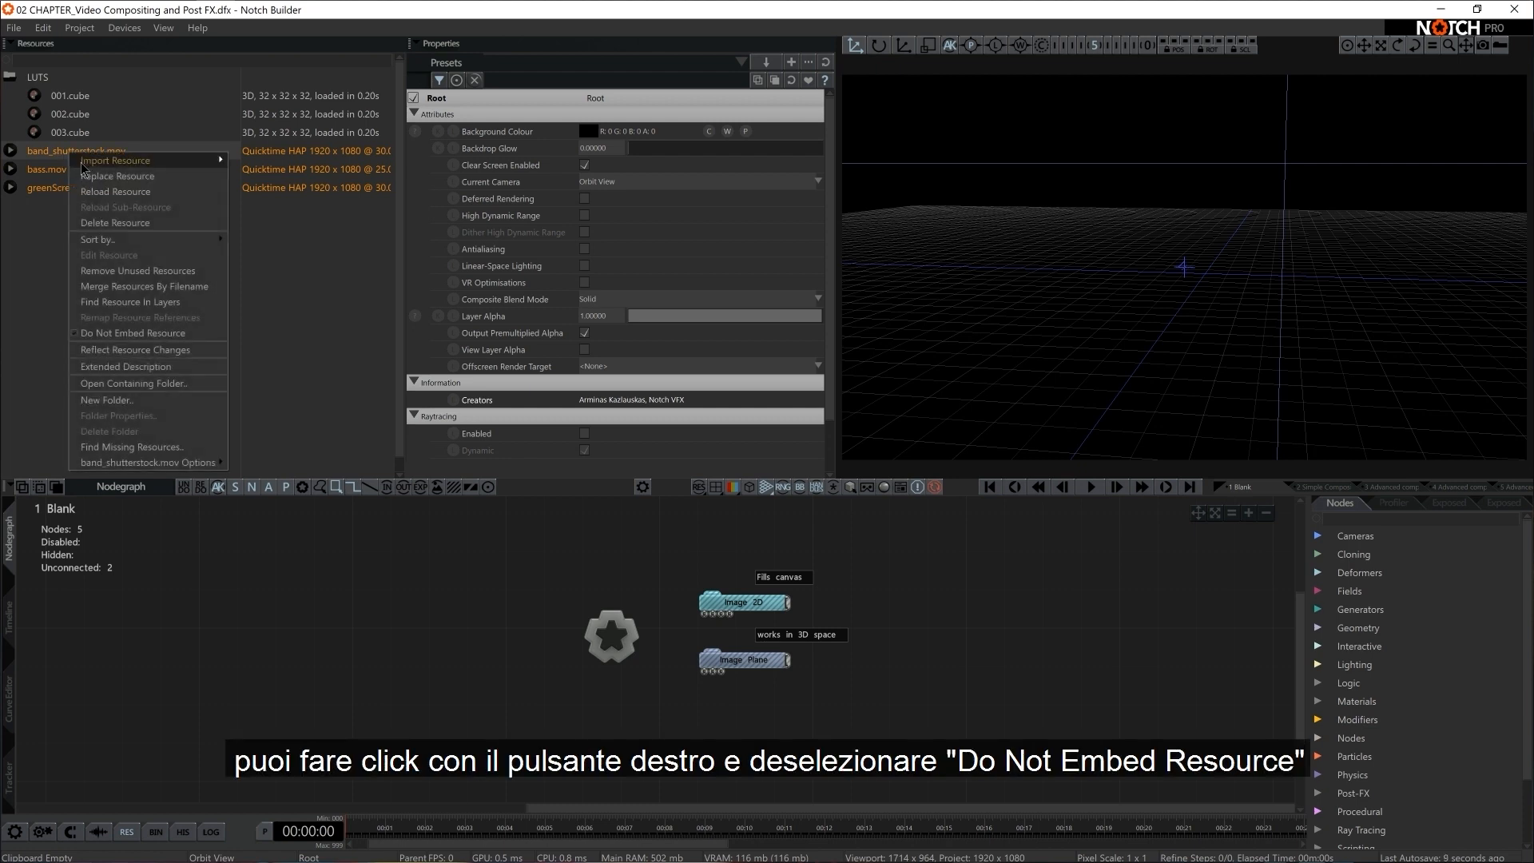
left_click(118, 334)
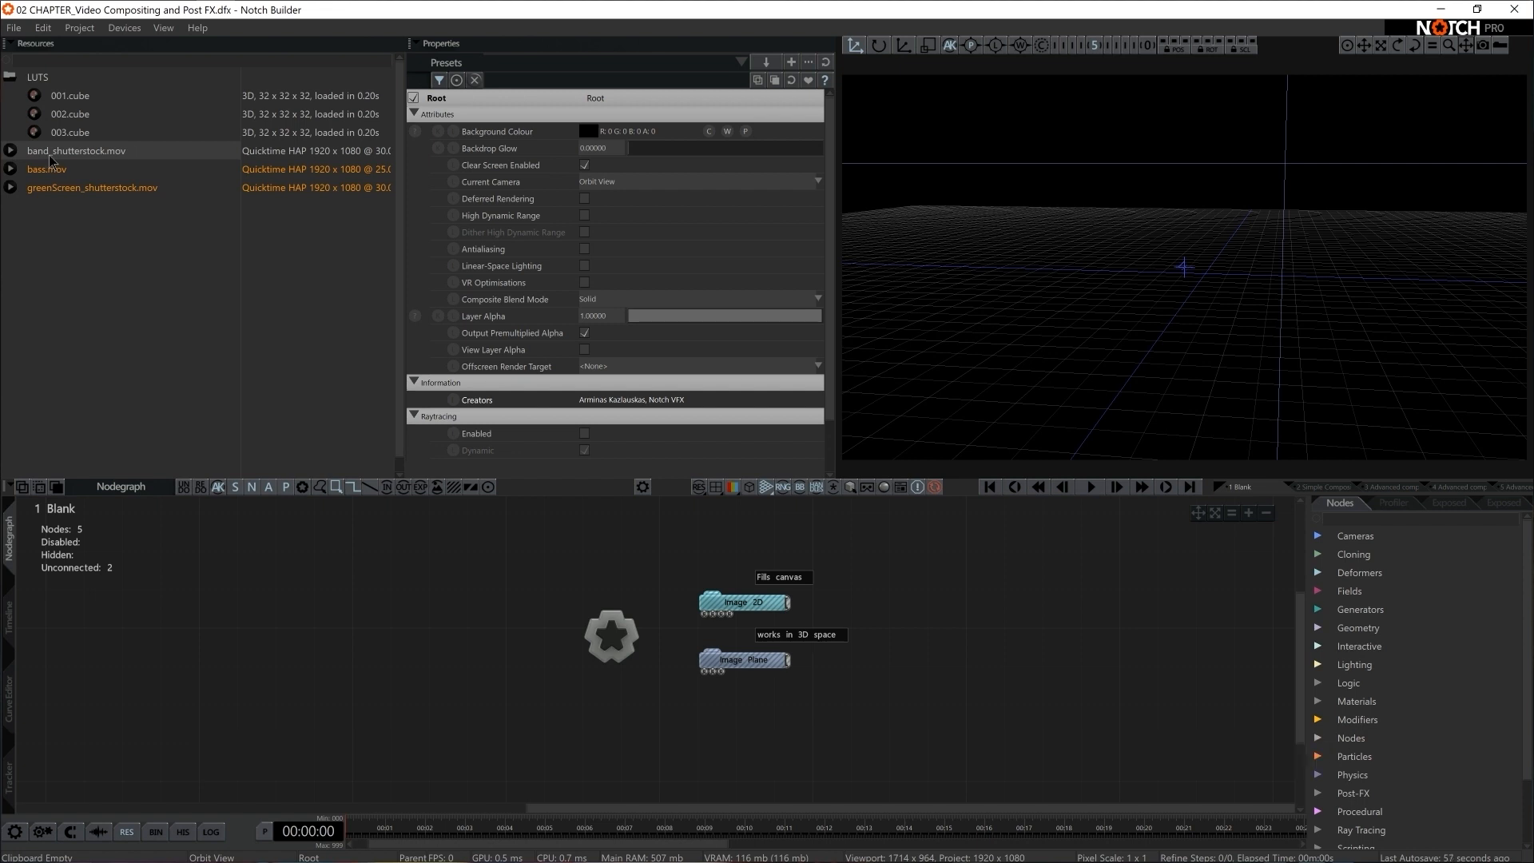
right_click(49, 156)
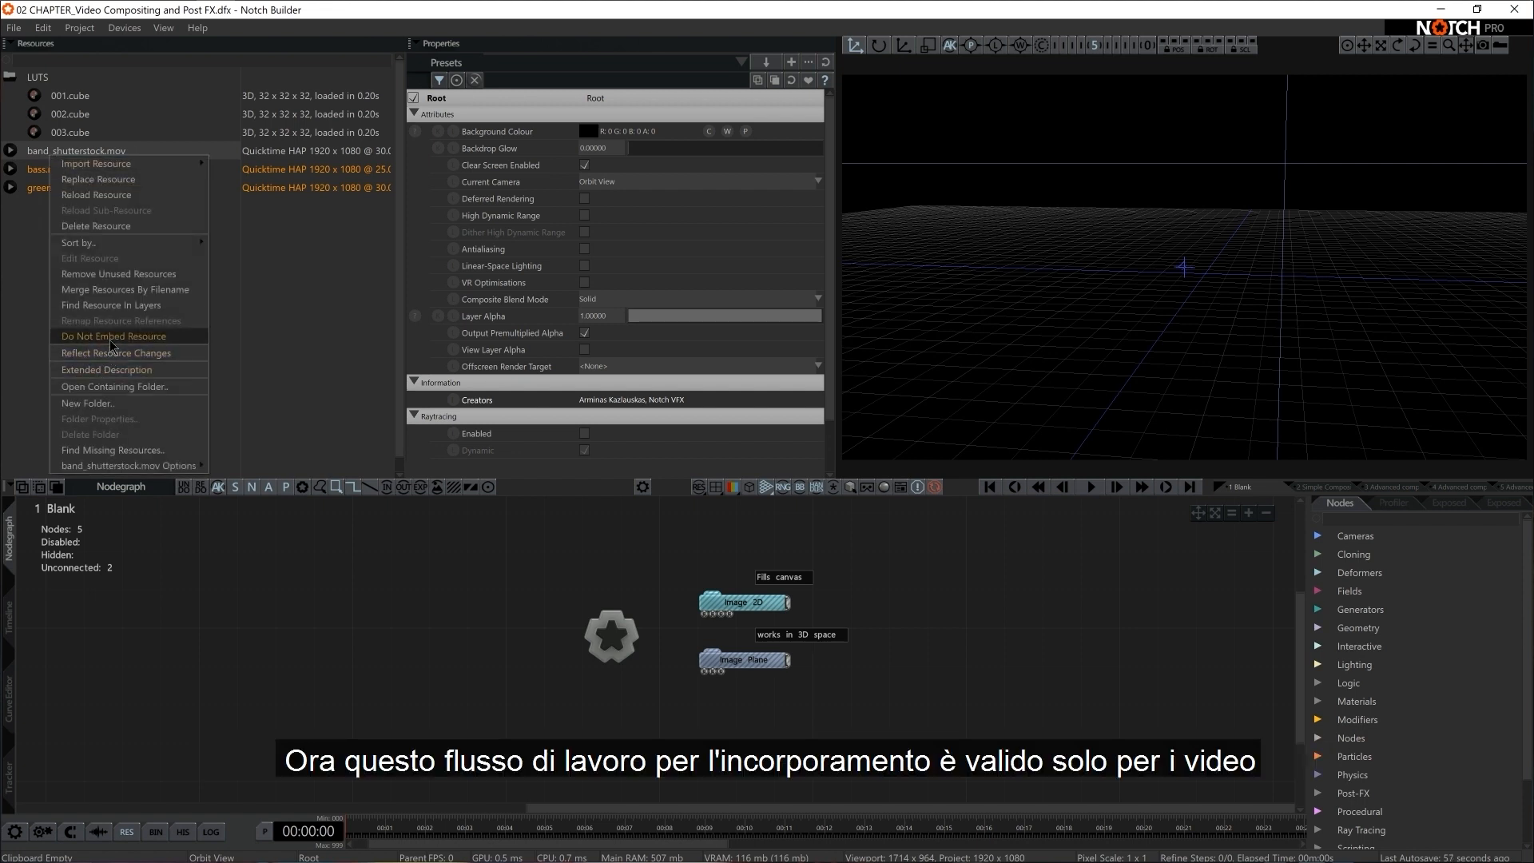
left_click(111, 337)
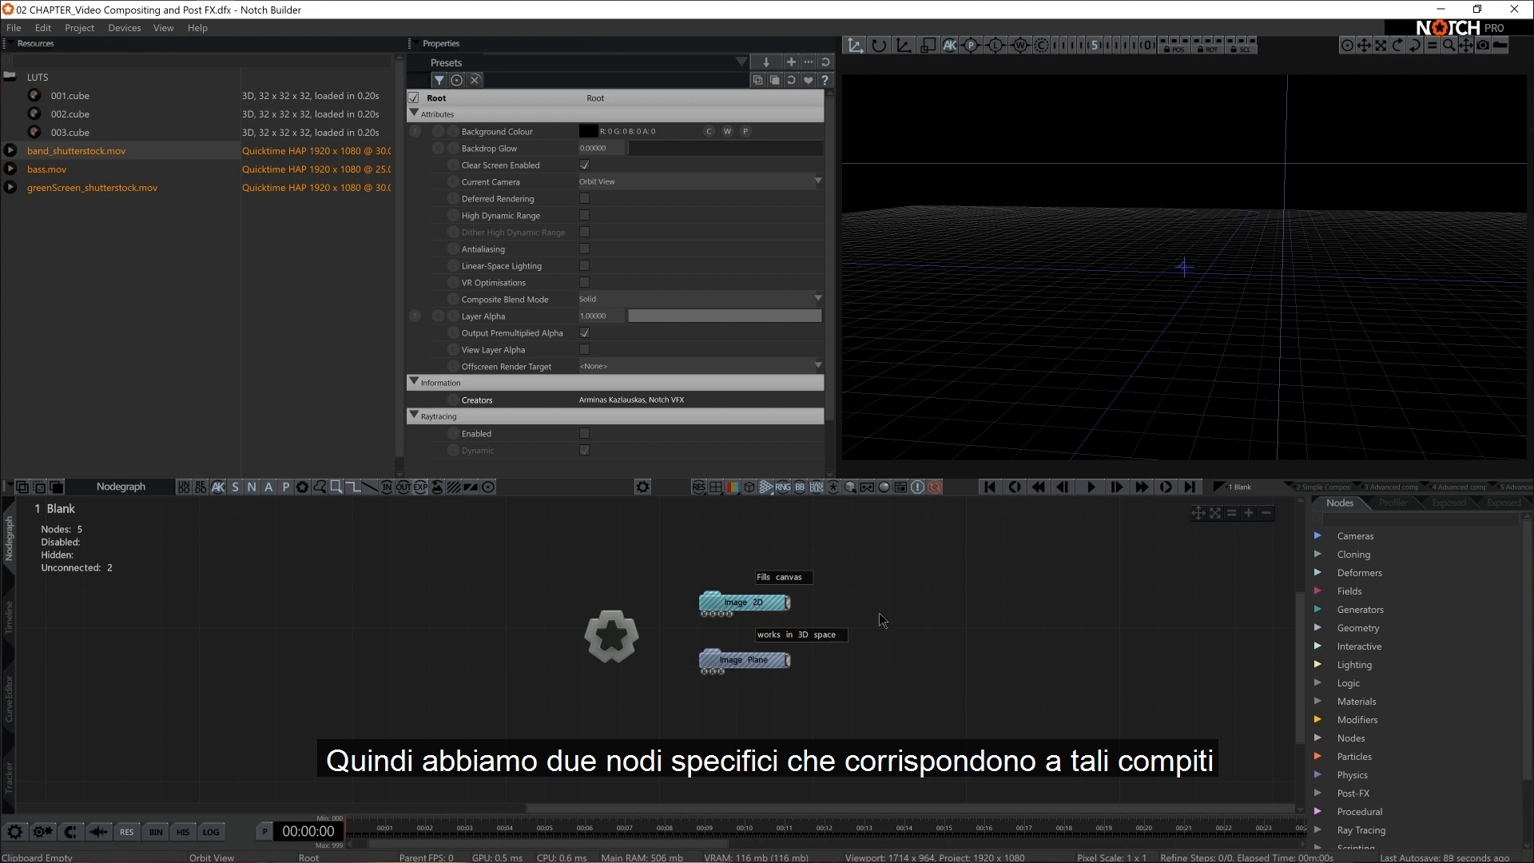
Connect the Image 2D node to the Root node in the nodegraph
scroll(879, 620, "up", 1)
scroll(671, 569, "up", 2)
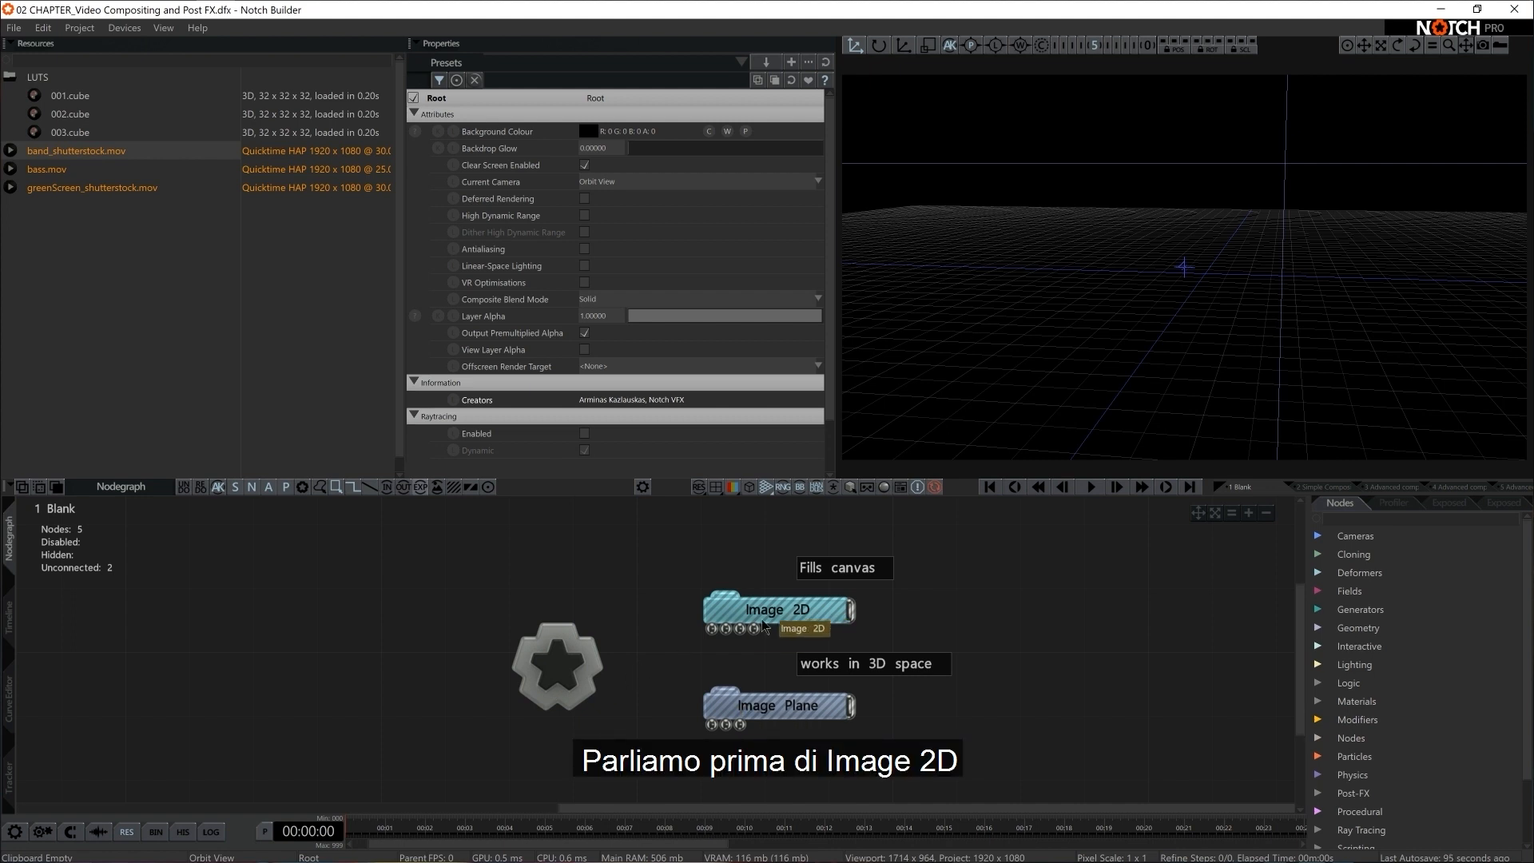
left_click_drag(599, 674, 723, 599)
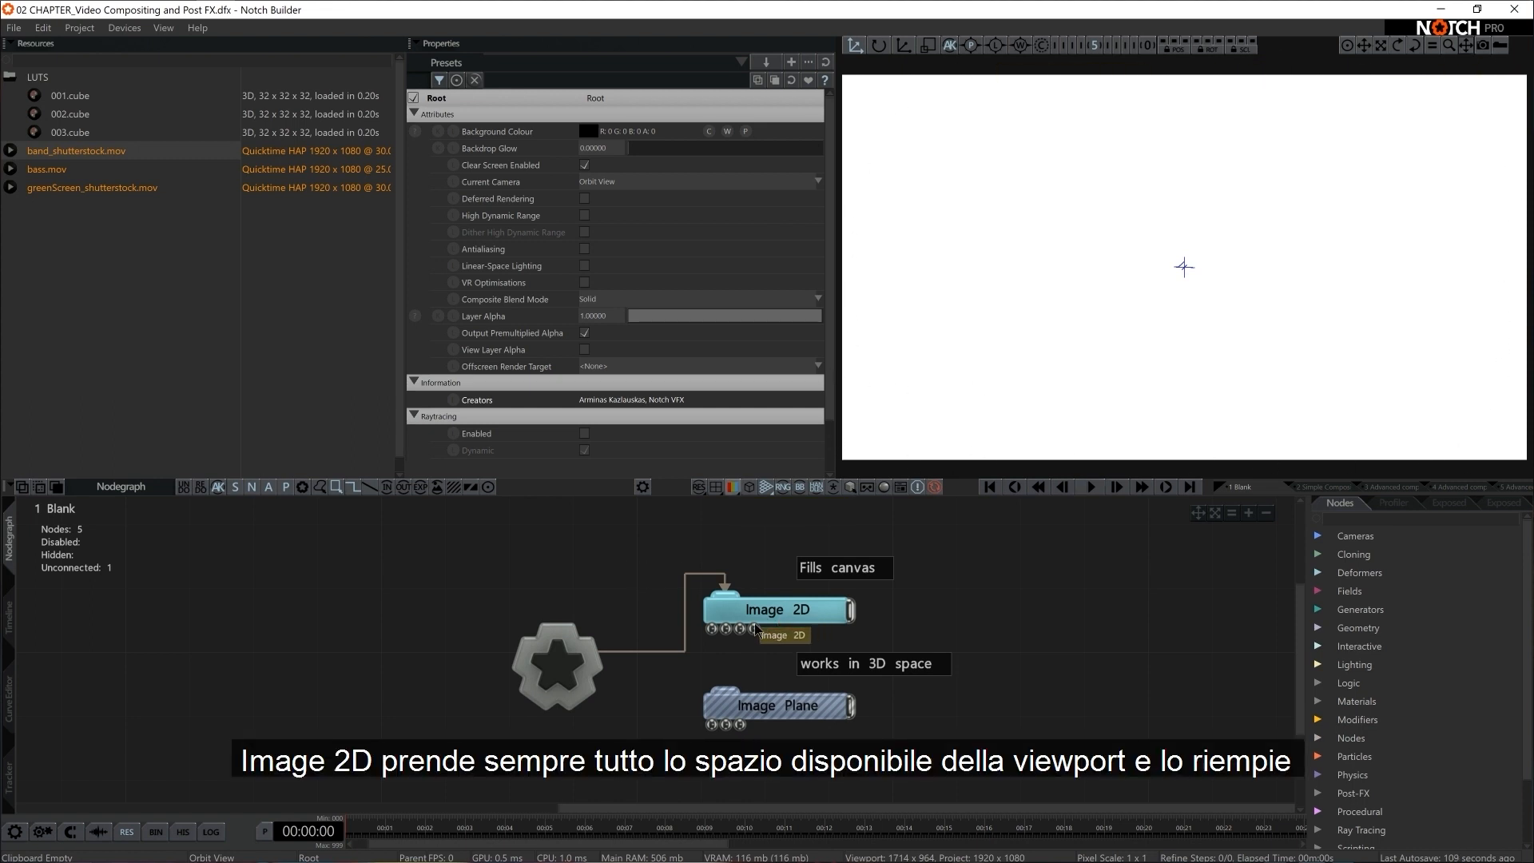
left_click(669, 652)
left_click_drag(591, 663, 734, 599)
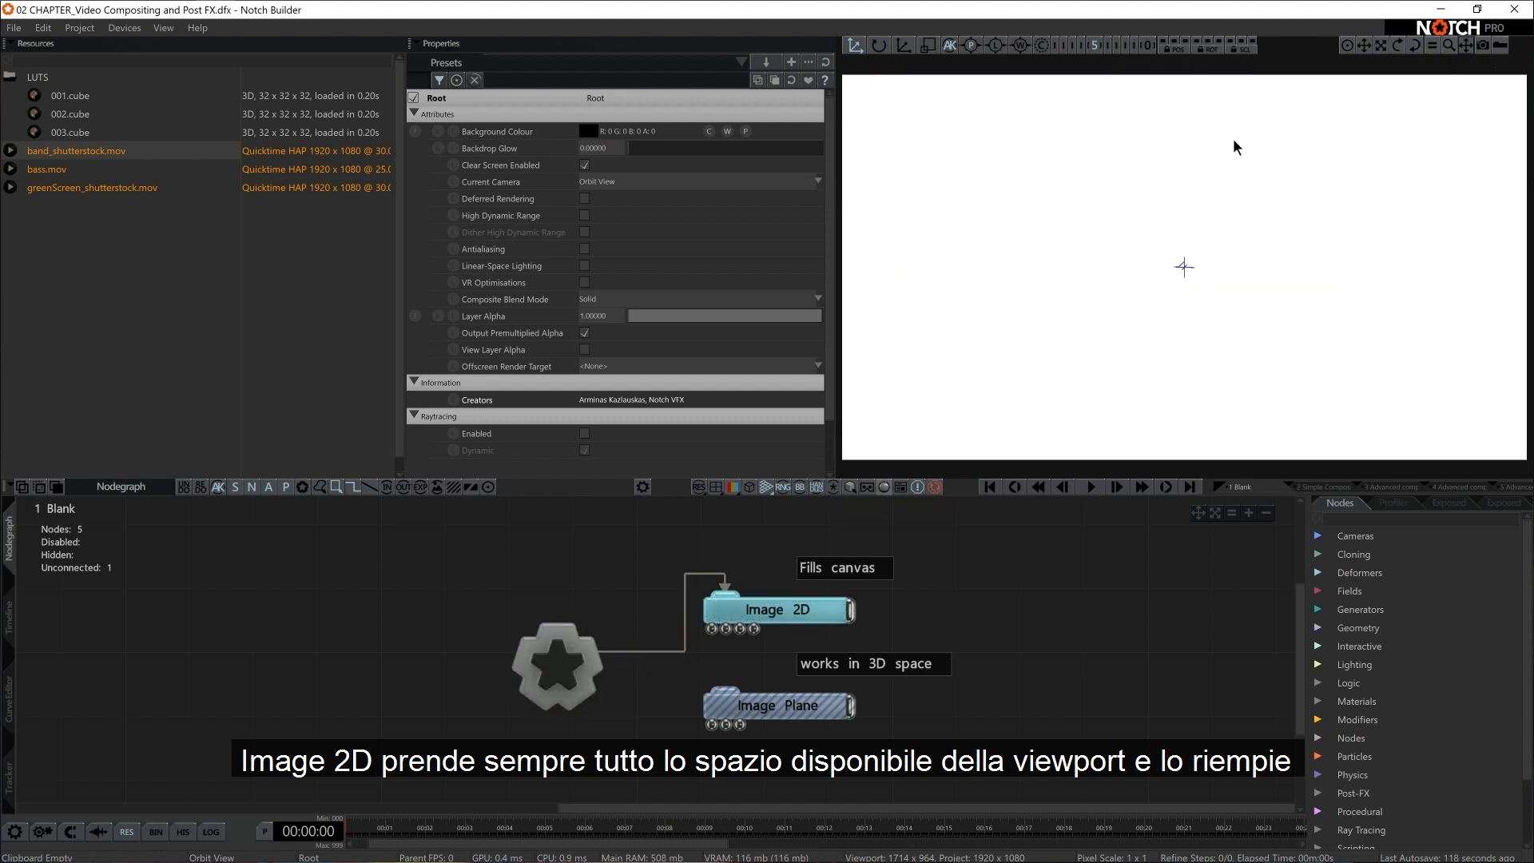
Set the project's rendering output width to 3840
left_click(79, 27)
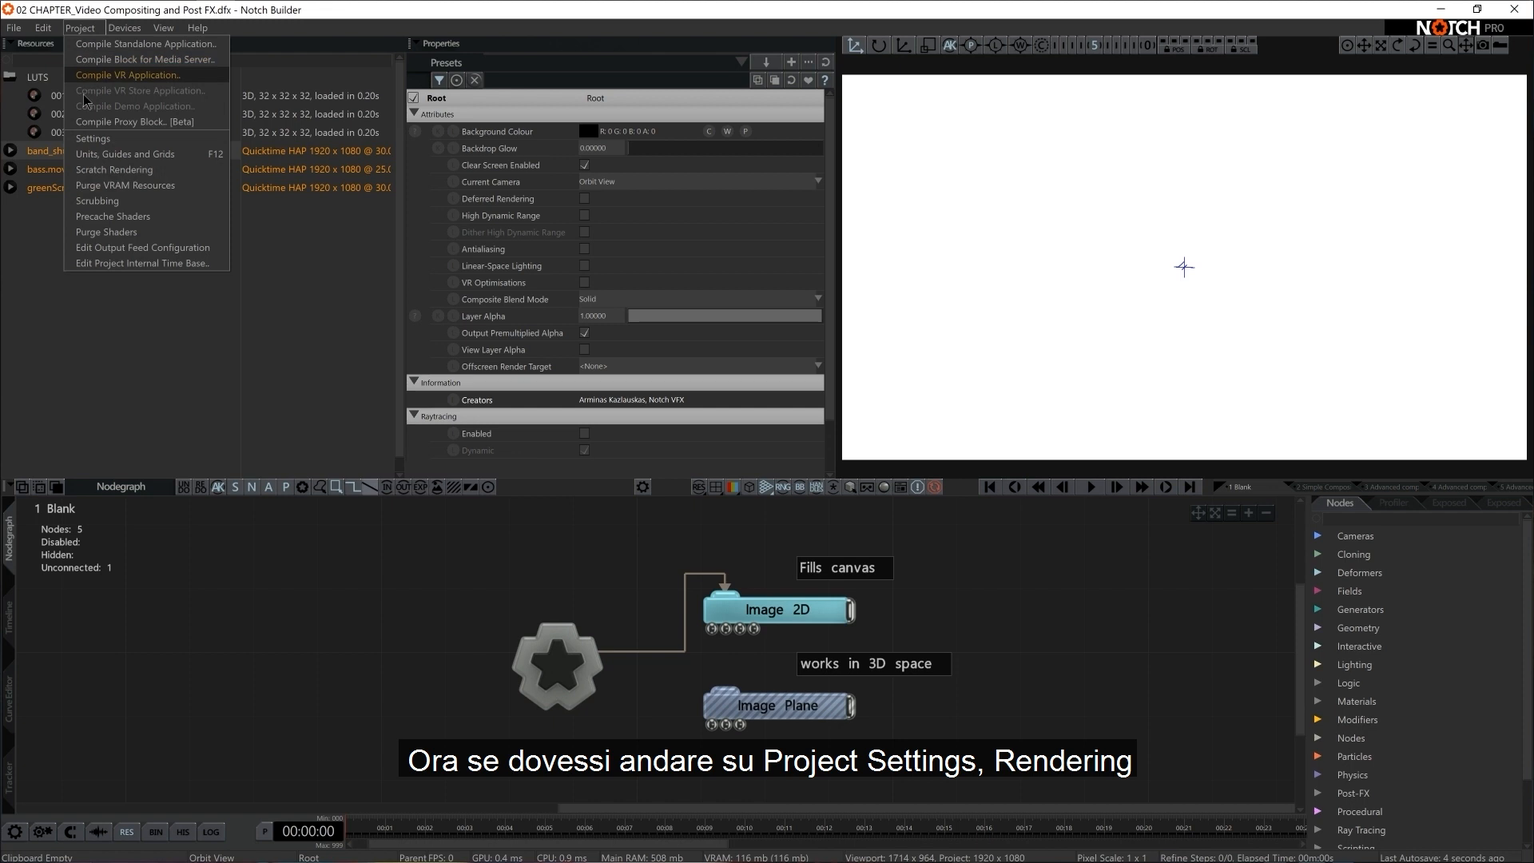
left_click(112, 75)
left_click(680, 221)
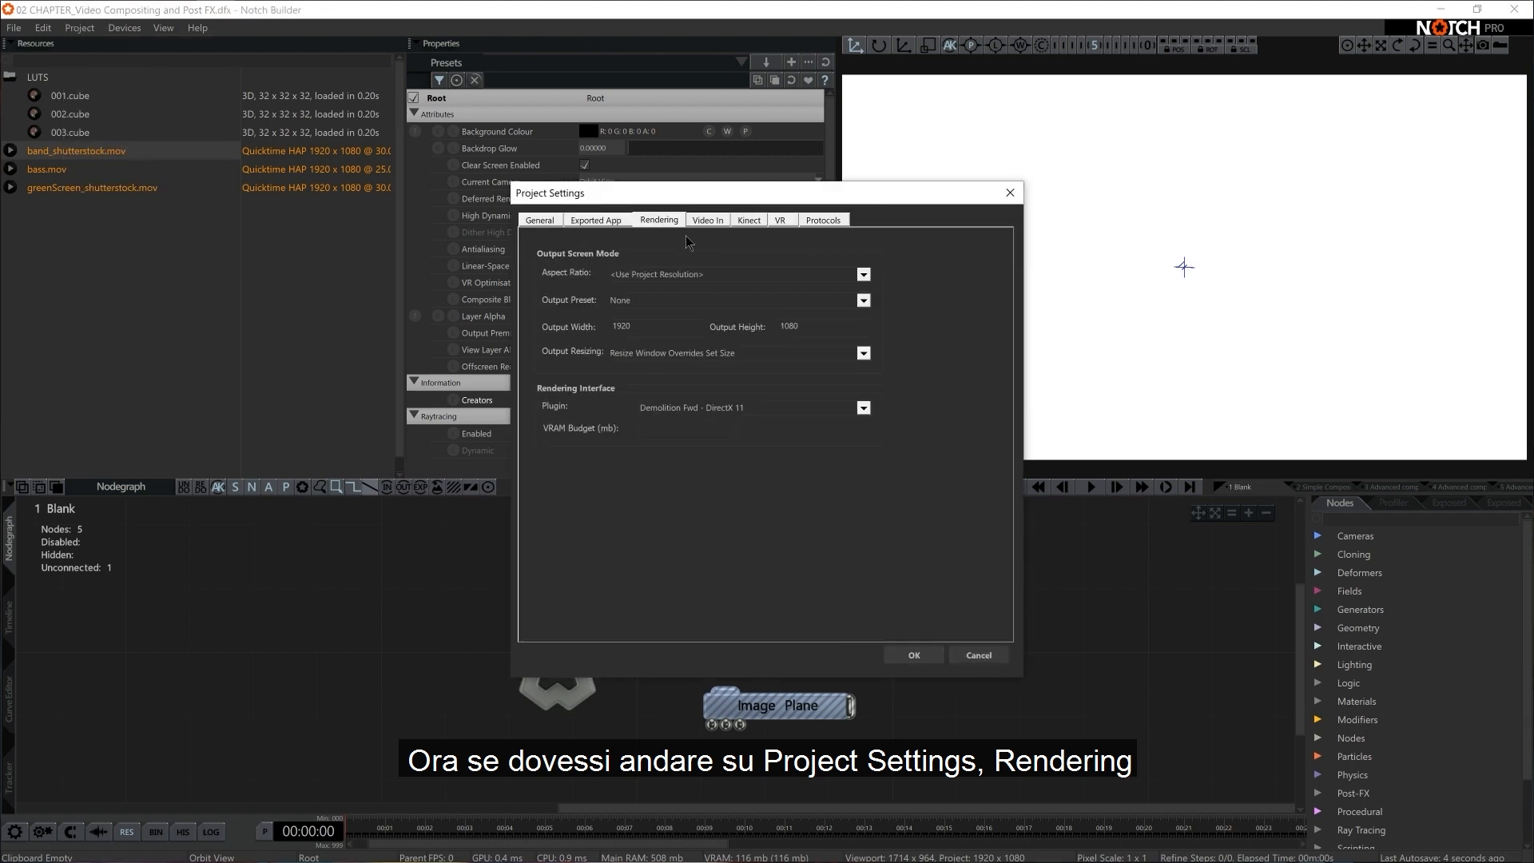
double_click(651, 324)
type("3840")
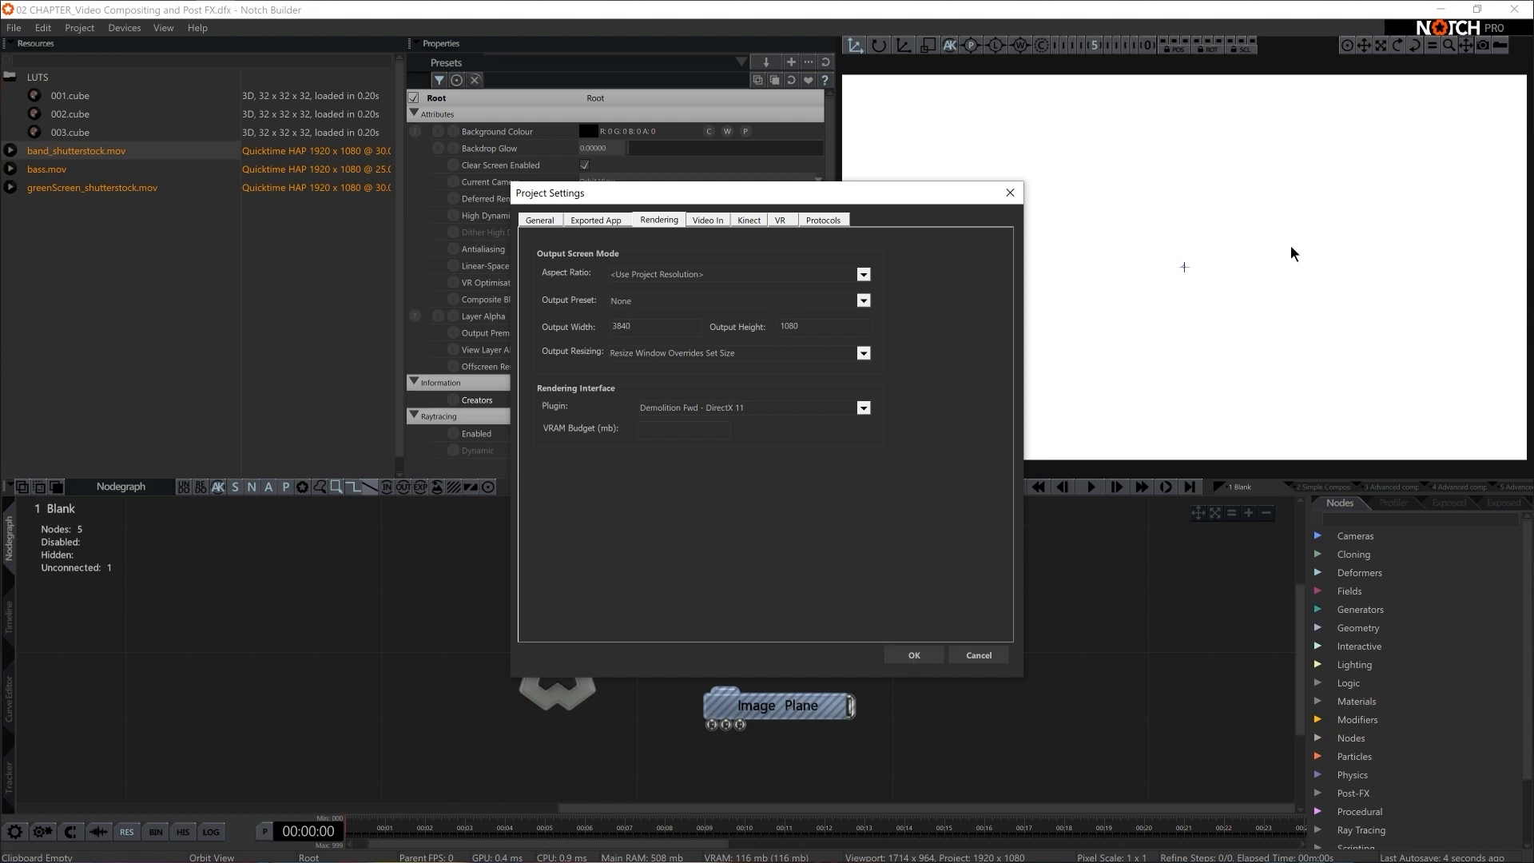
key("Return")
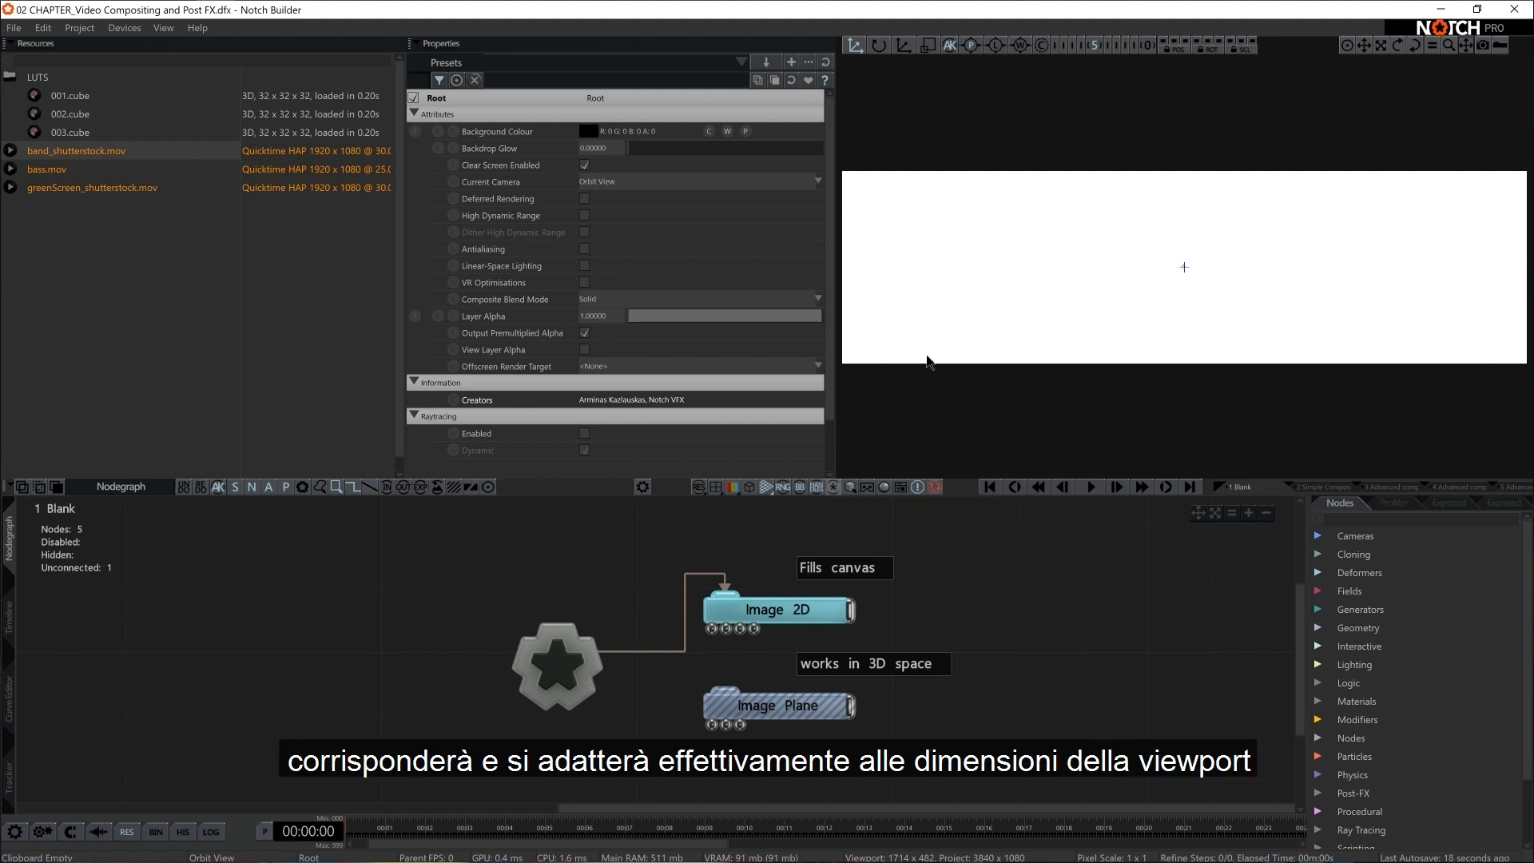
Disconnect Image 2D from the Root node and connect the Image Plane node in its place
left_click(673, 651)
left_click_drag(576, 681, 722, 690)
scroll(1234, 288, "up", 3)
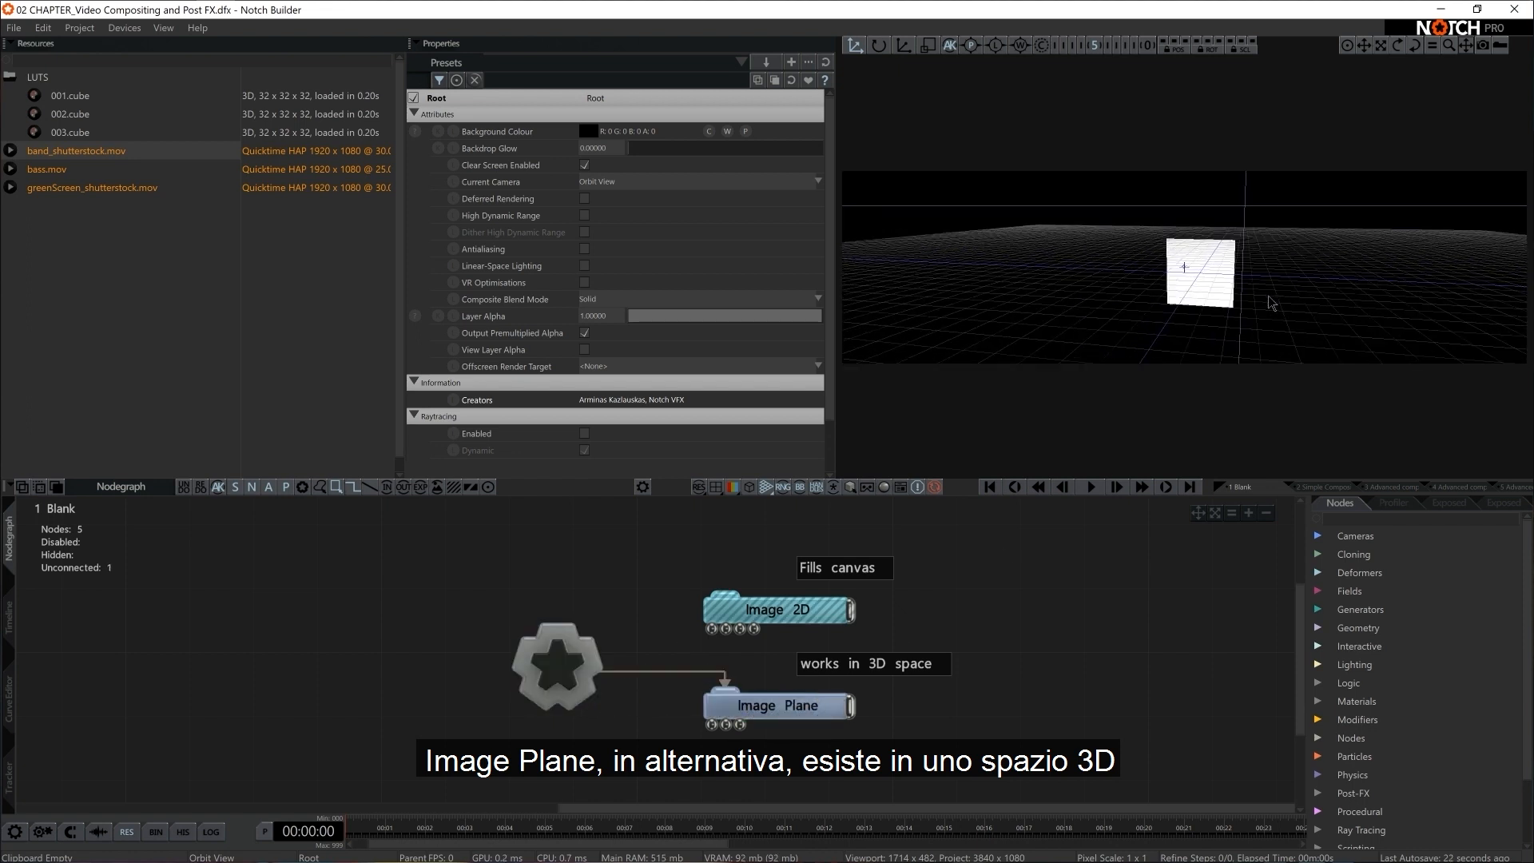
Move and rotate the Image Plane freely in the 3D viewport
middle_click_drag(1280, 295, 1230, 318)
left_click(791, 713)
mouse_move(1196, 272)
left_mouse_down()
mouse_move(1246, 268)
mouse_move(1239, 252)
mouse_move(1138, 237)
mouse_move(1172, 243)
mouse_move(1167, 275)
left_mouse_up()
key("e")
middle_click_drag(1166, 274, 1094, 341)
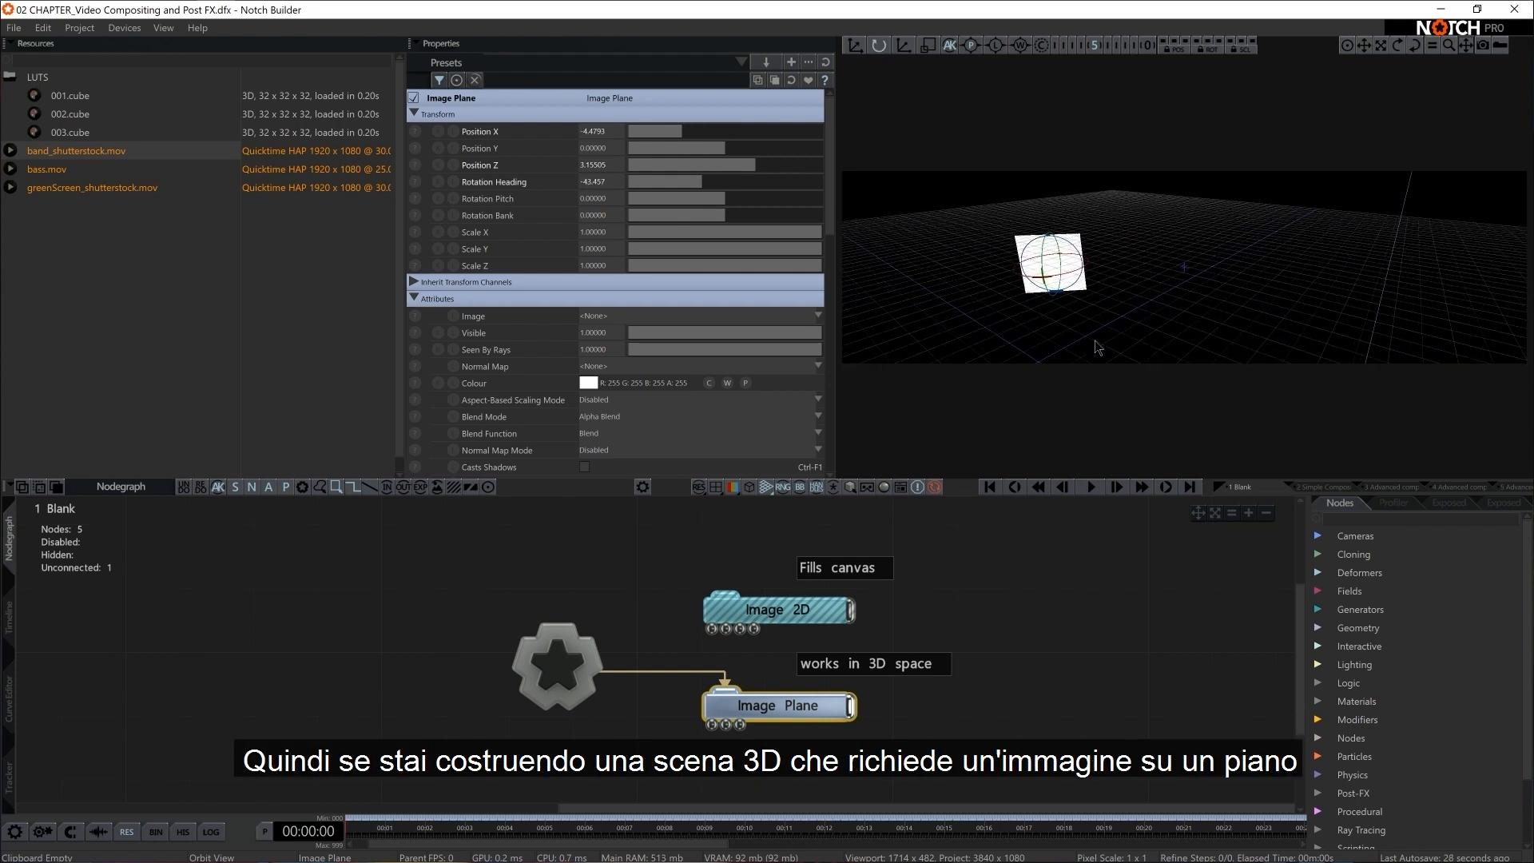
key("w")
left_click_drag(1061, 245, 1200, 254)
key("e")
mouse_move(1200, 263)
middle_mouse_down()
mouse_move(1191, 315)
mouse_move(1199, 256)
middle_mouse_up()
left_click_drag(1199, 254, 1235, 259)
middle_click_drag(1234, 259, 1191, 328)
Delete the Image Plane node and both text notes, and reconnect Image 2D to the Root node
left_click_drag(1020, 669, 804, 719)
key("Delete")
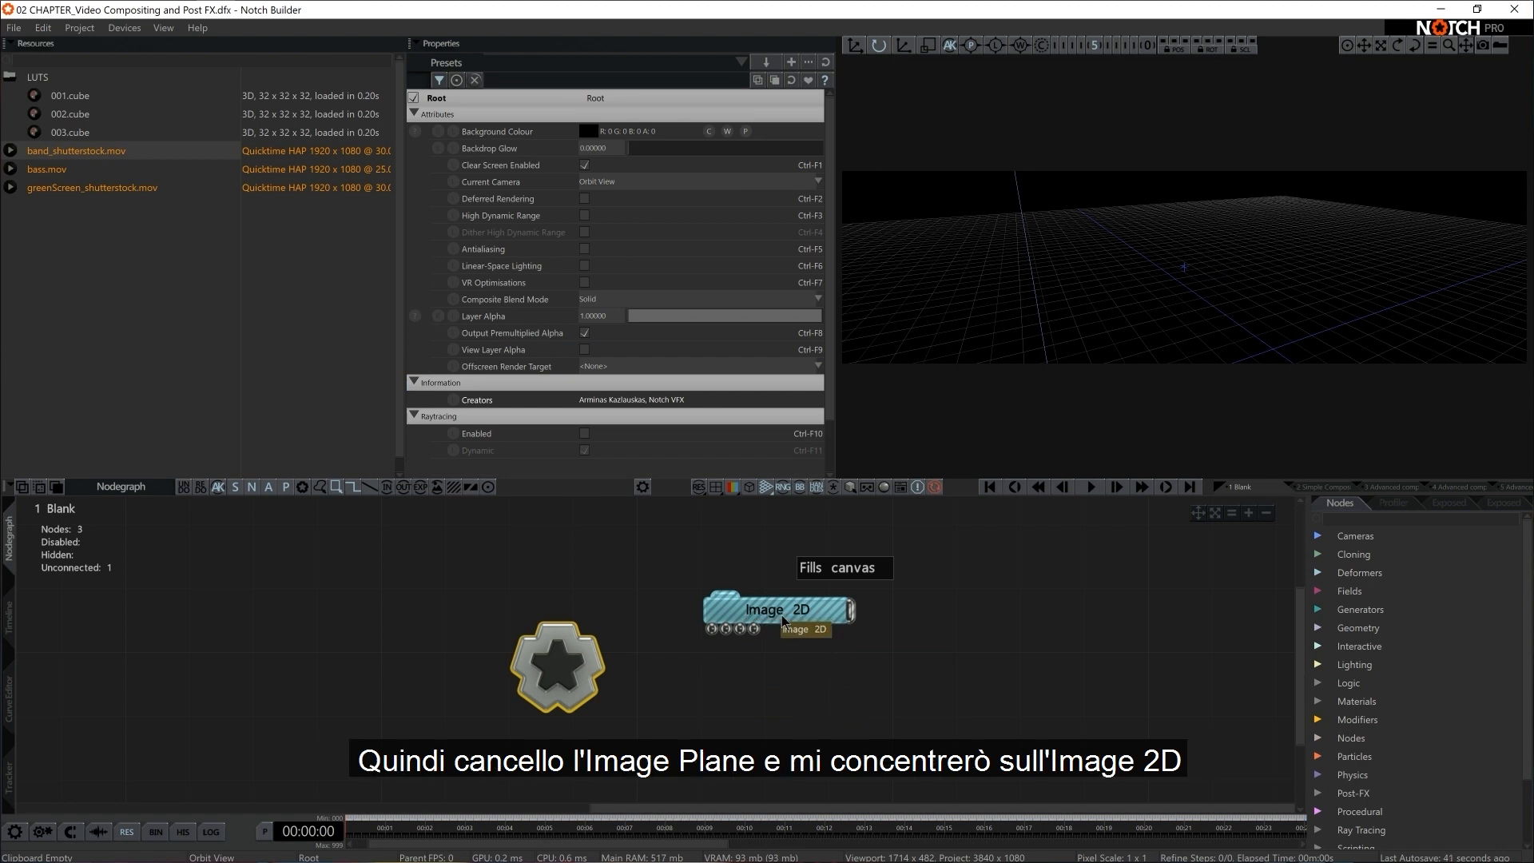
left_click_drag(604, 663, 731, 602)
left_click(557, 665)
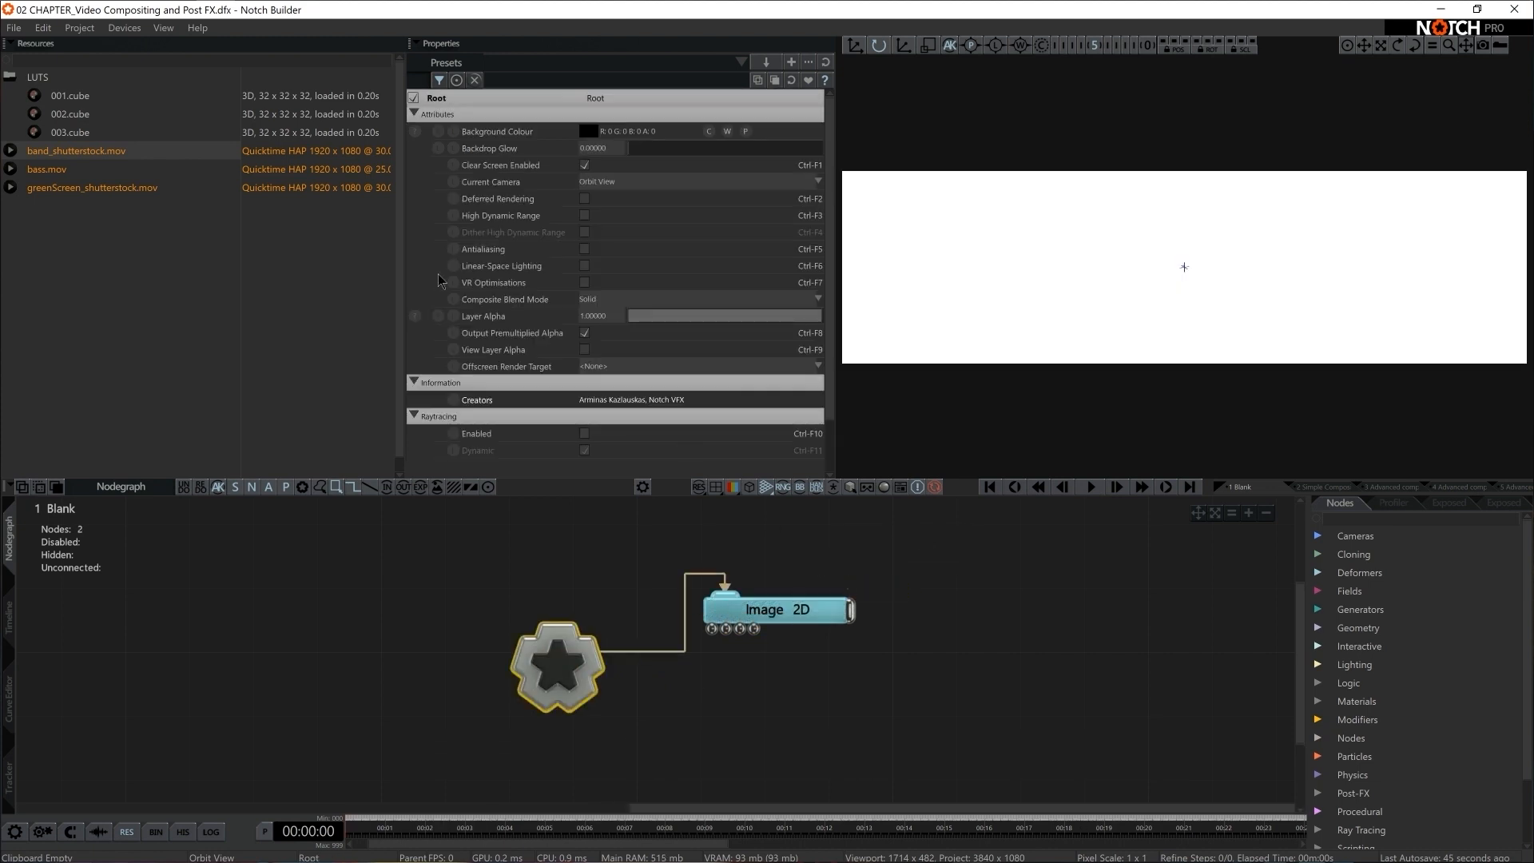
Set the project's rendering output width to 1920
left_click(80, 28)
left_click(93, 139)
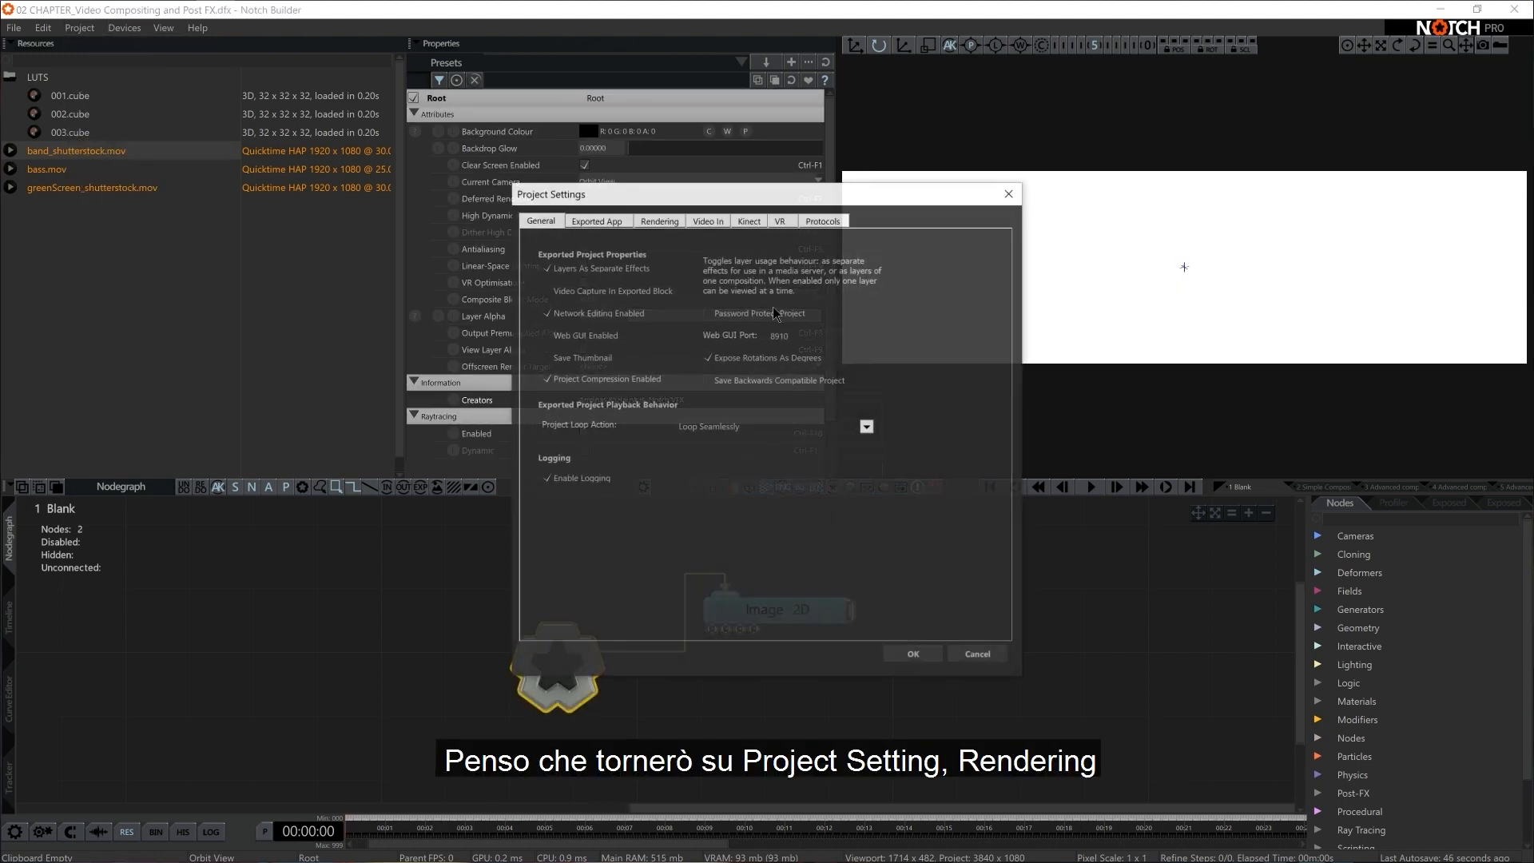
left_click(659, 220)
double_click(656, 325)
type("1920")
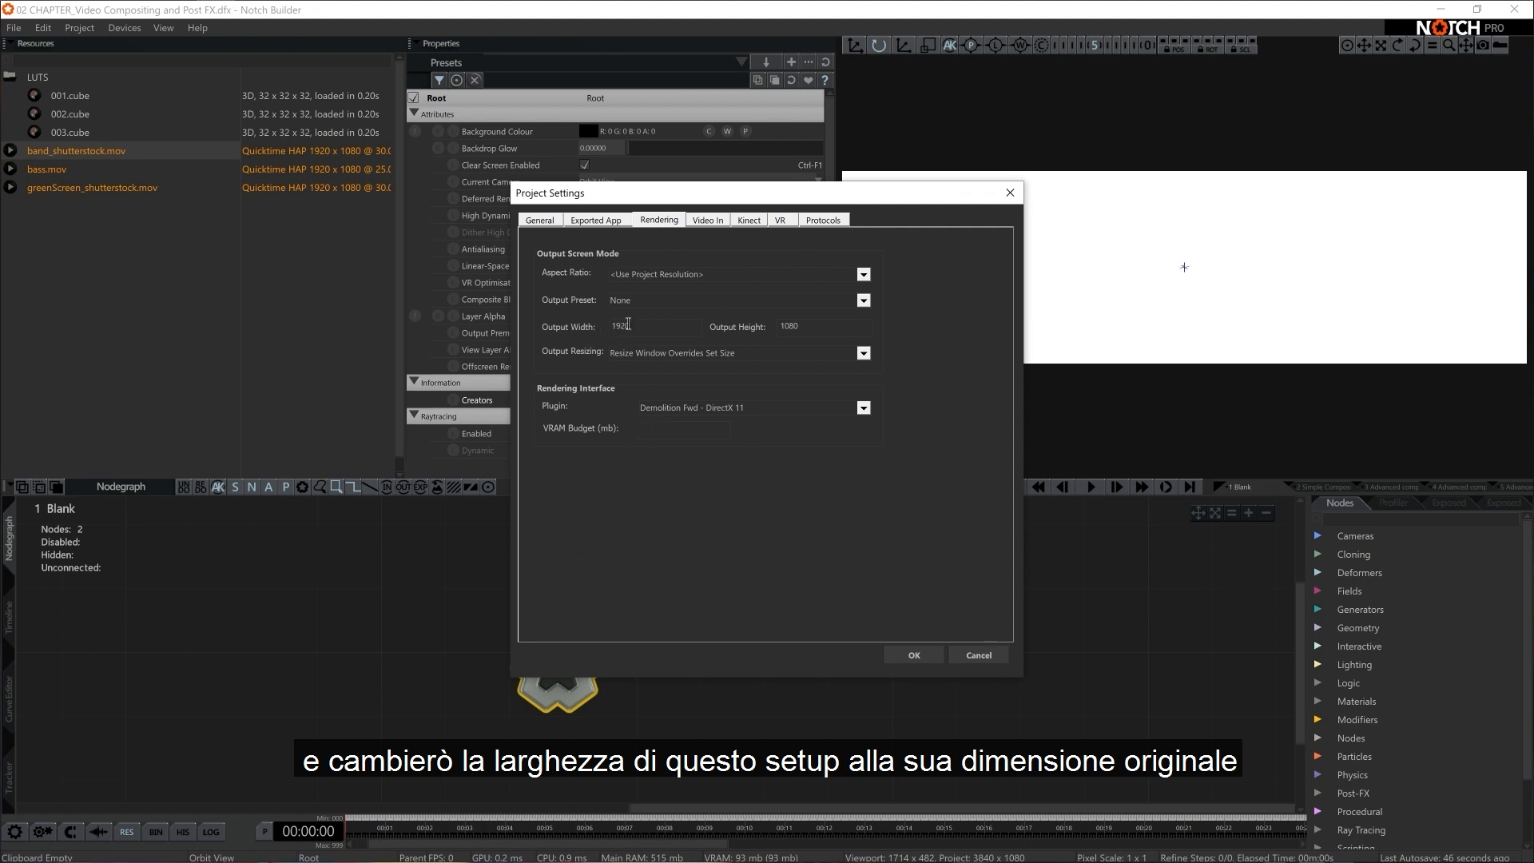
left_click(914, 655)
Add bass.mov from the resources to the nodegraph as a Video Loader node below Image 2D
middle_click_drag(693, 659, 601, 630)
left_click_drag(653, 575, 720, 605)
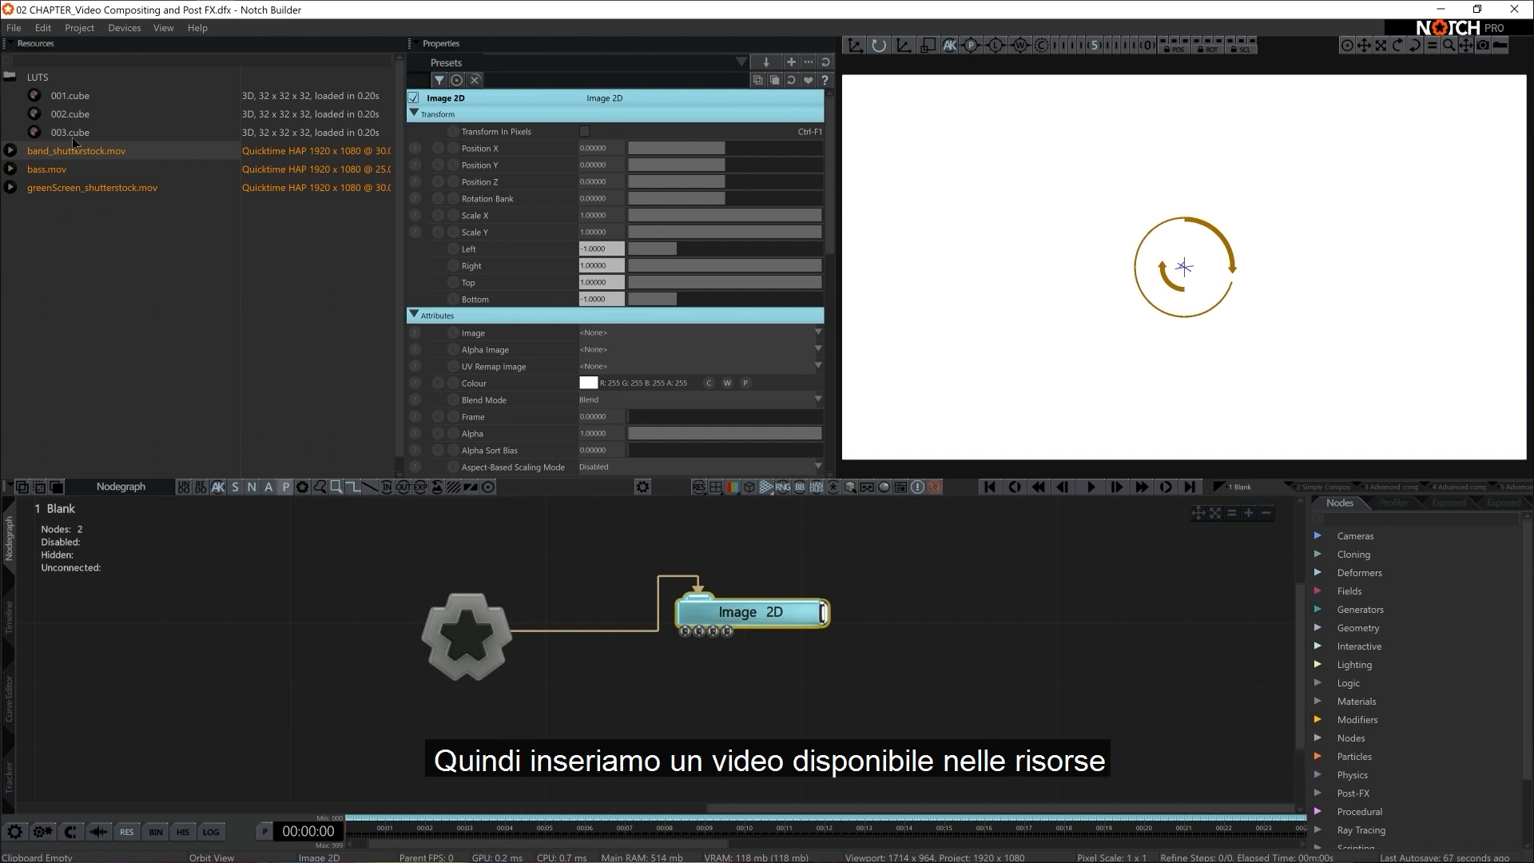
left_click_drag(59, 175, 349, 390)
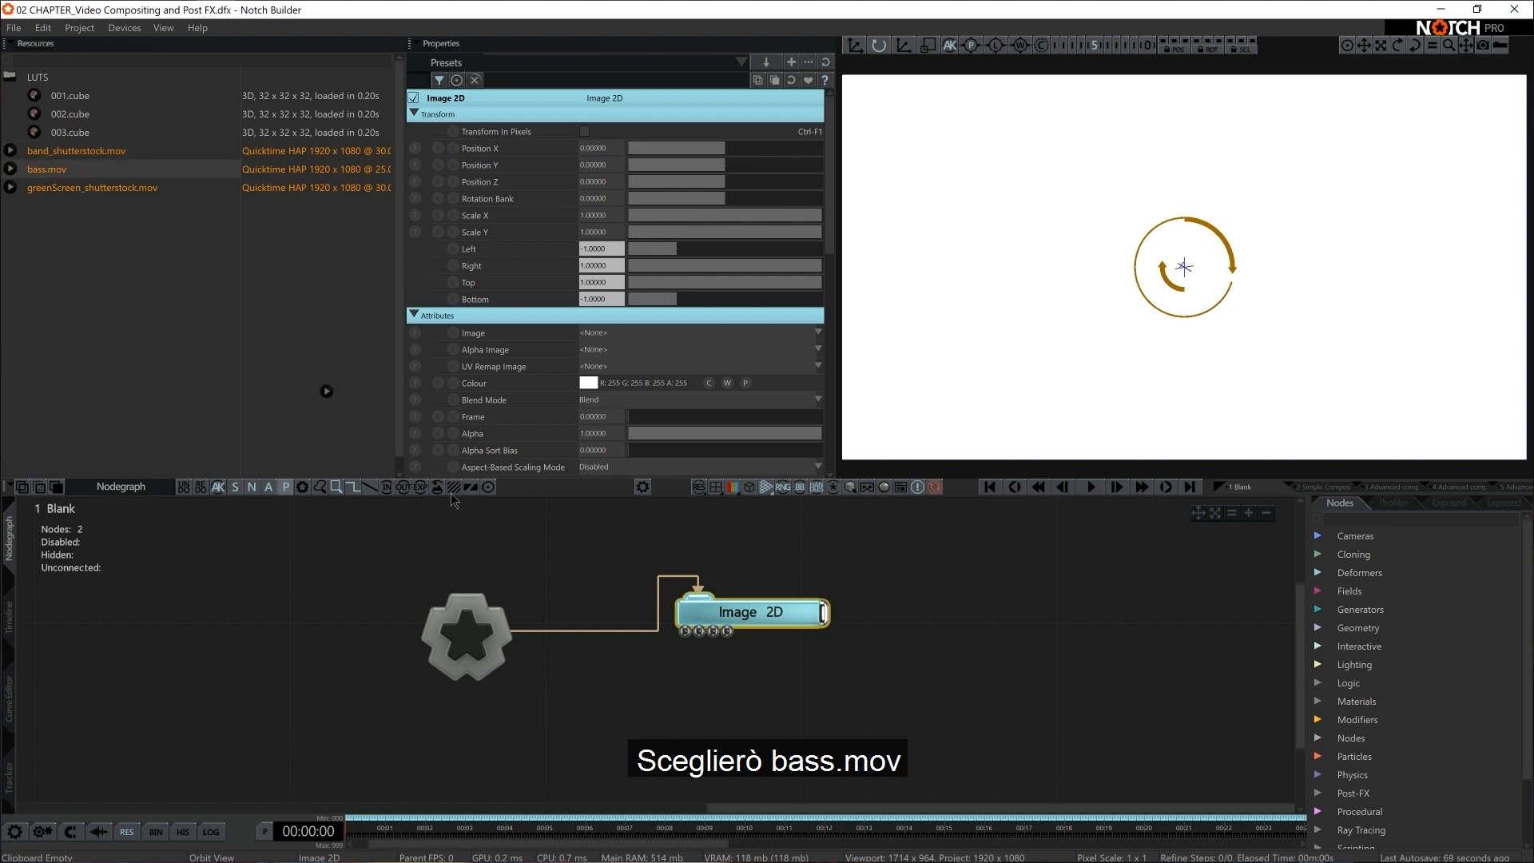
left_click_drag(547, 721, 548, 722)
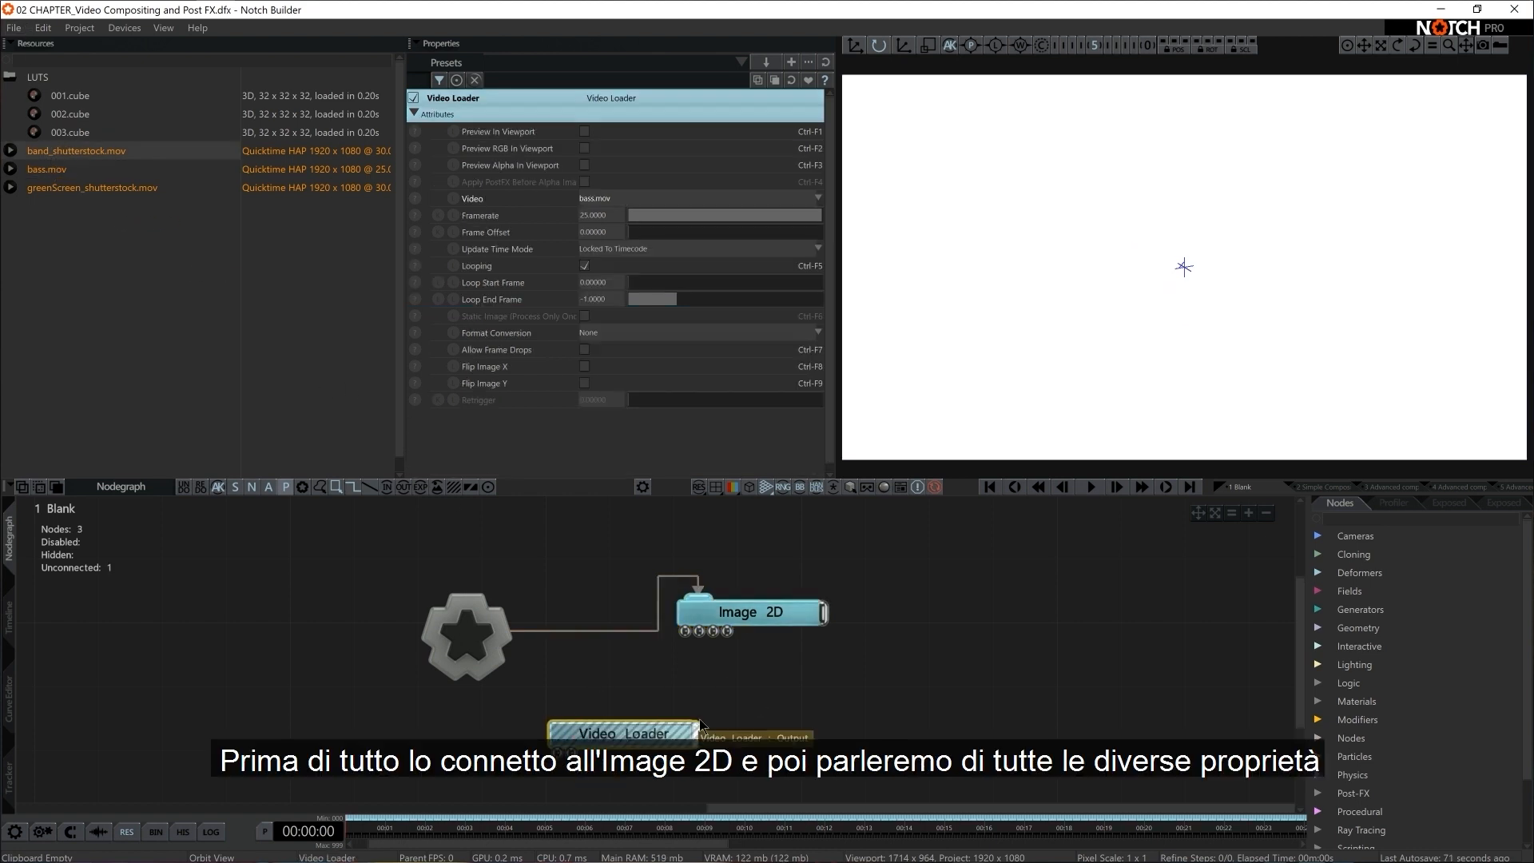
middle_click_drag(727, 666, 764, 599)
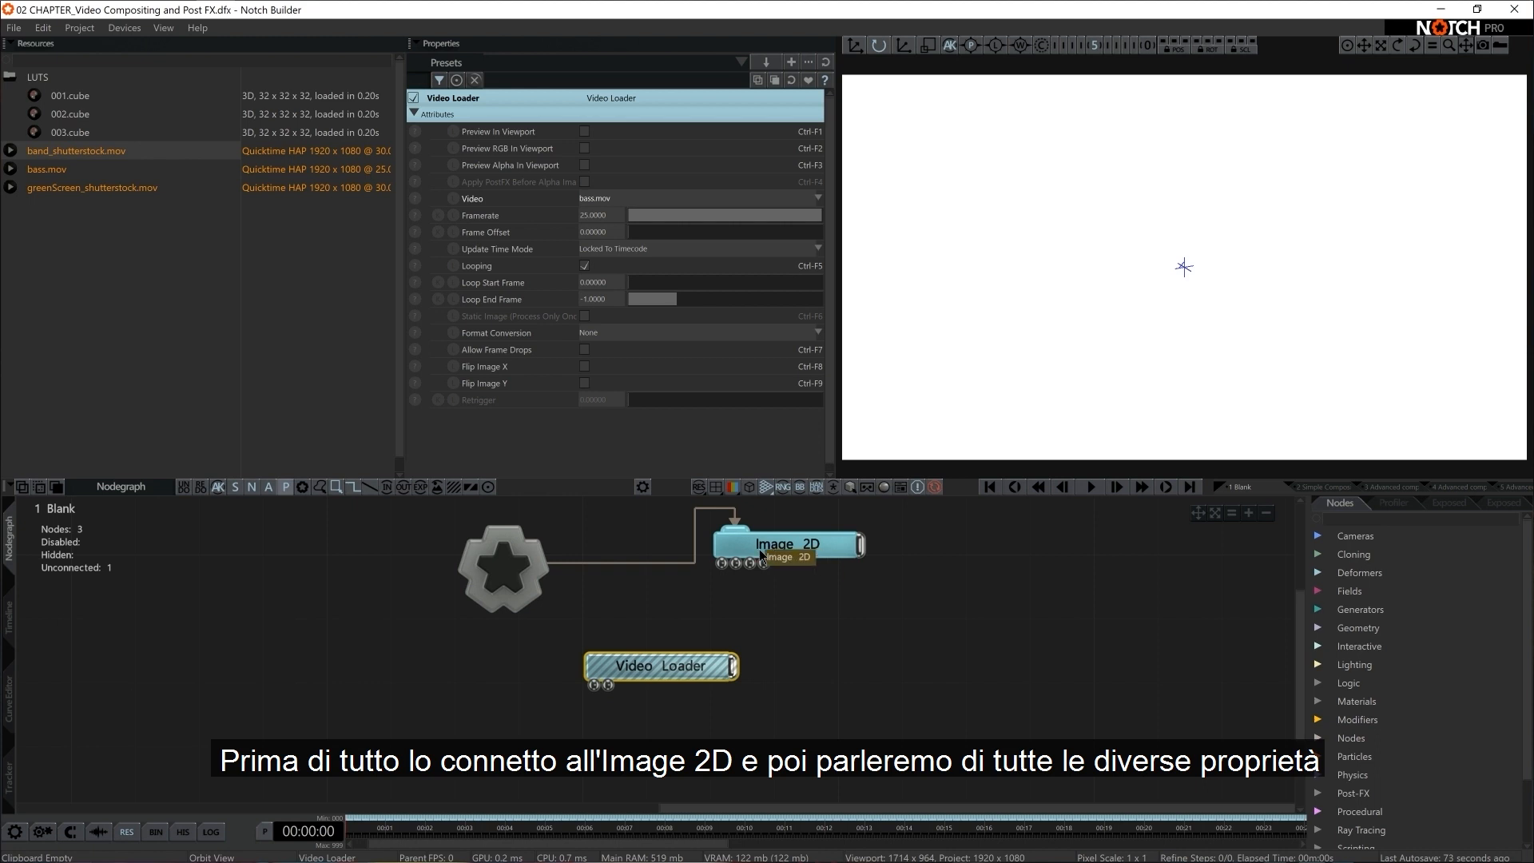
left_click_drag(695, 672, 654, 661)
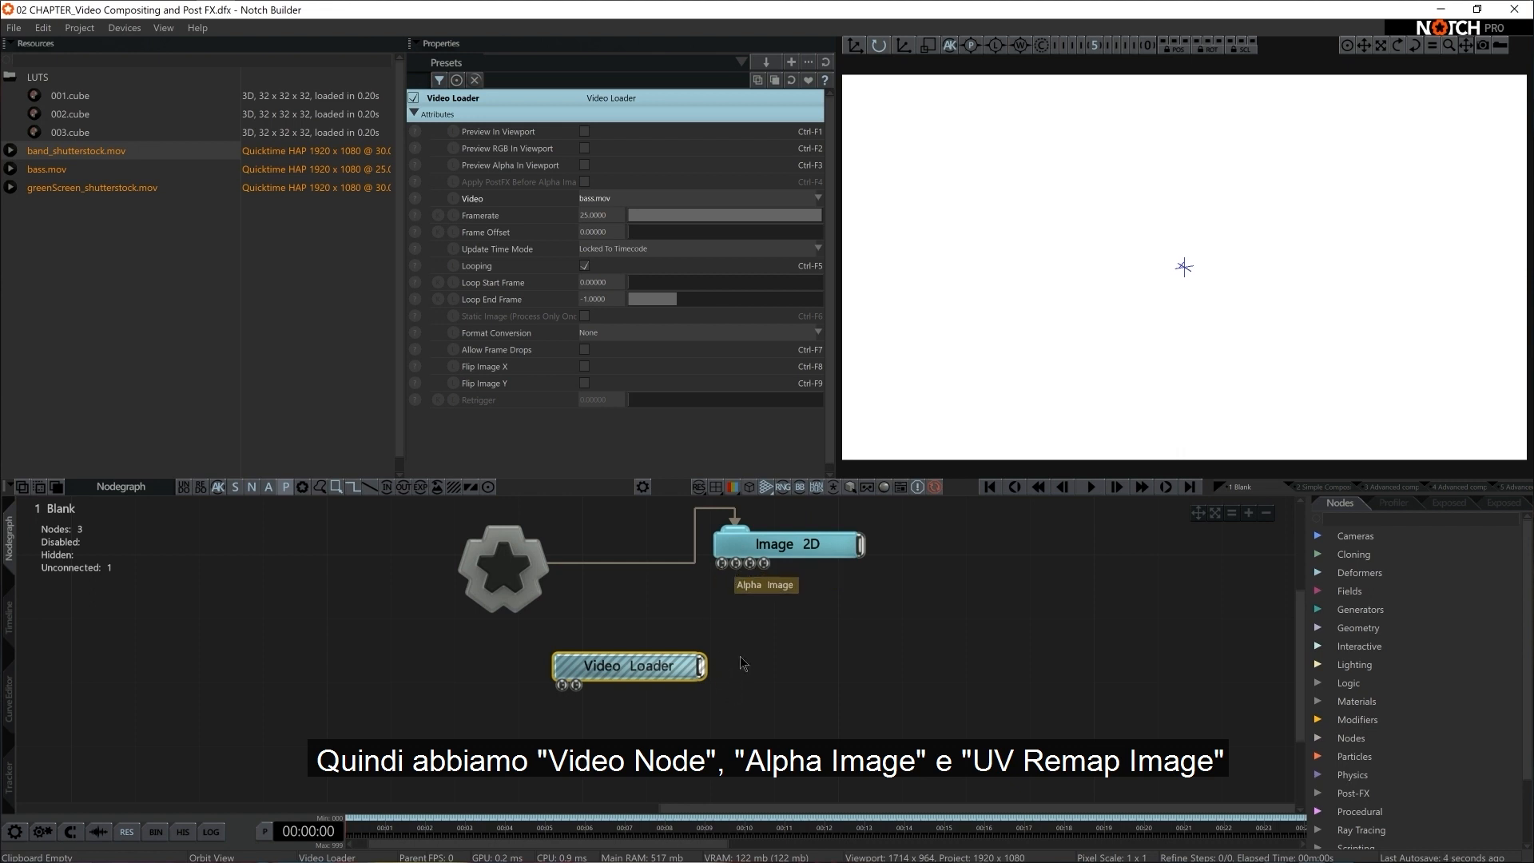
Connect the Video Loader's output to Image 2D's video input and start playback
left_click_drag(701, 675, 722, 568)
key("space")
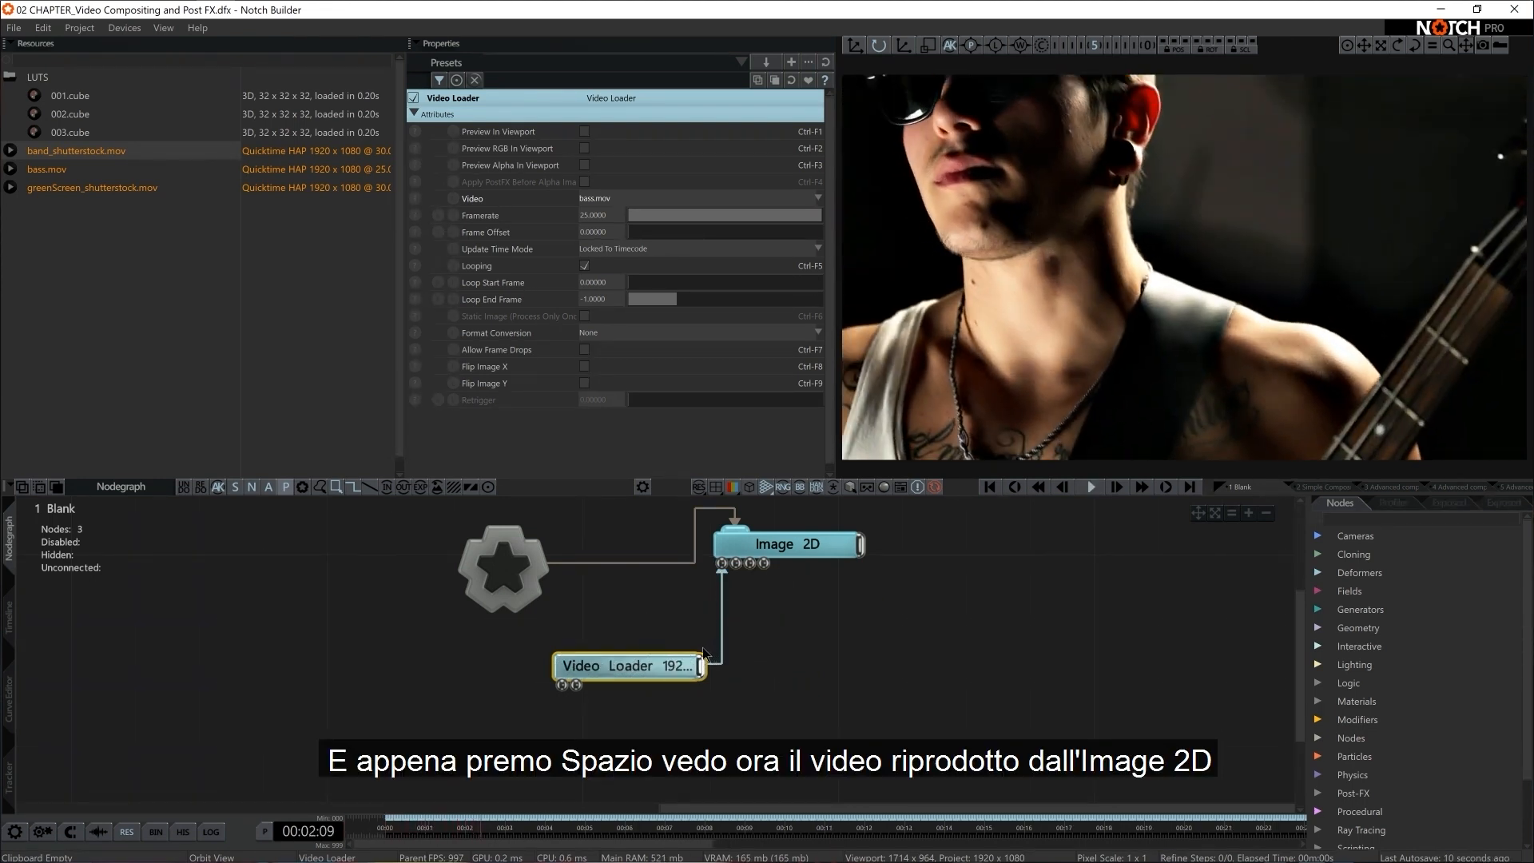
left_click(785, 547)
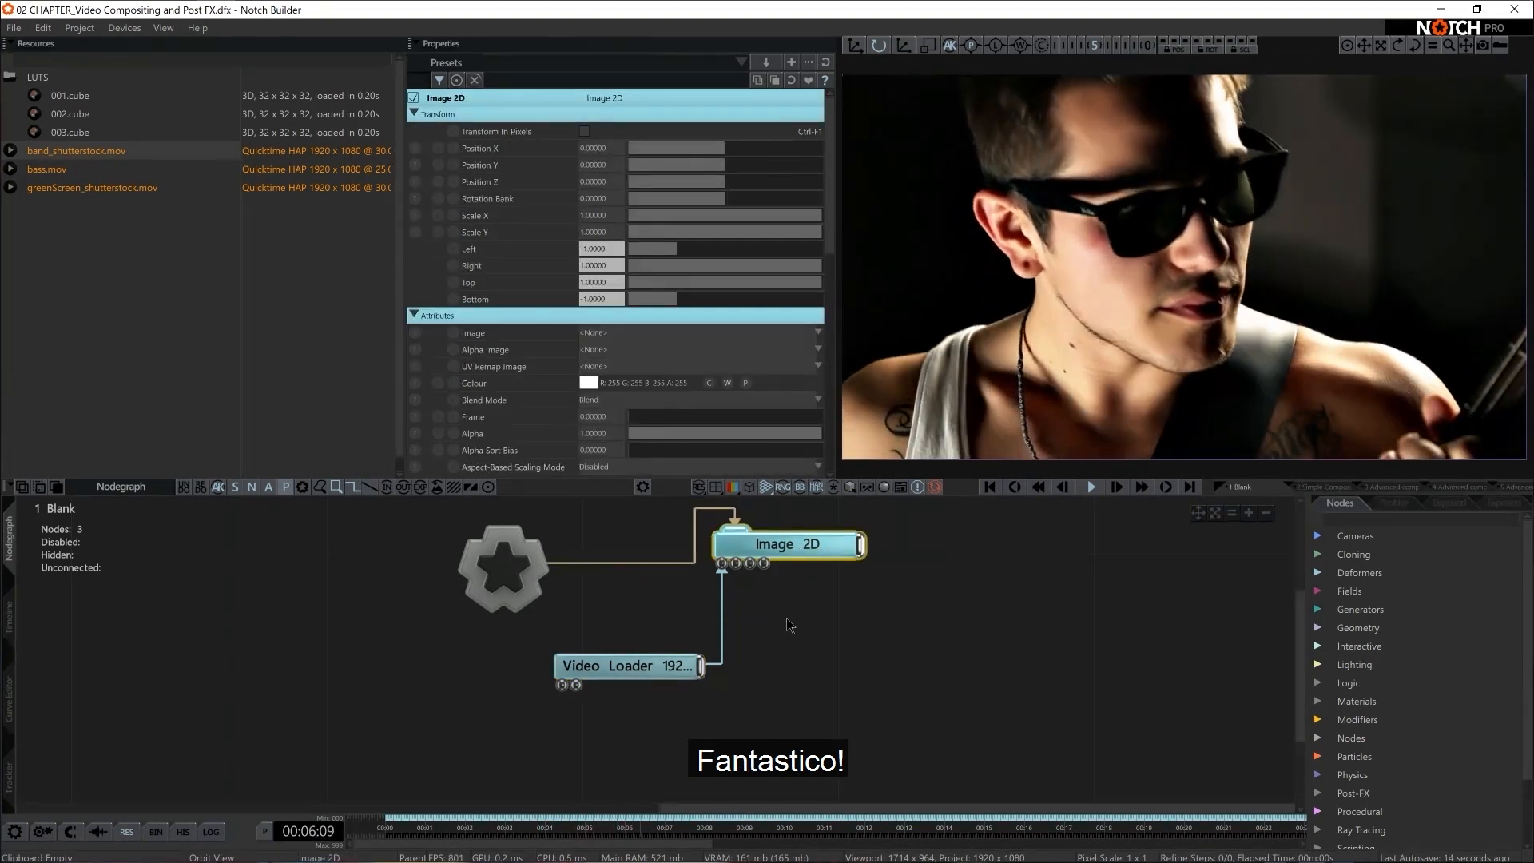
Try the Video Loader's viewport preview and cycle its video source through the other loaded clips, returning it to bass.mov
left_click(611, 666)
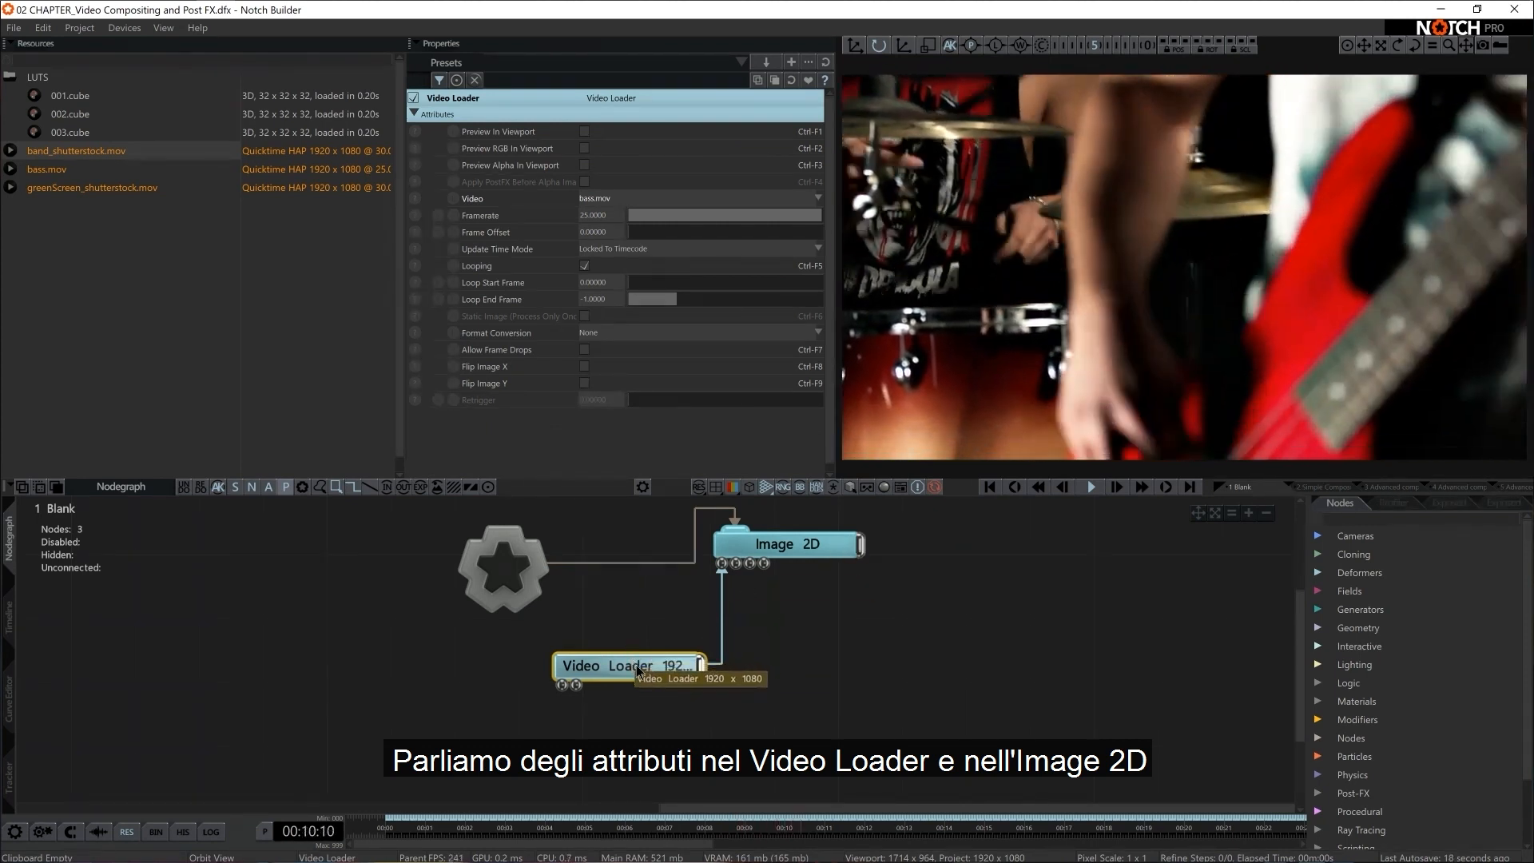
left_click(586, 134)
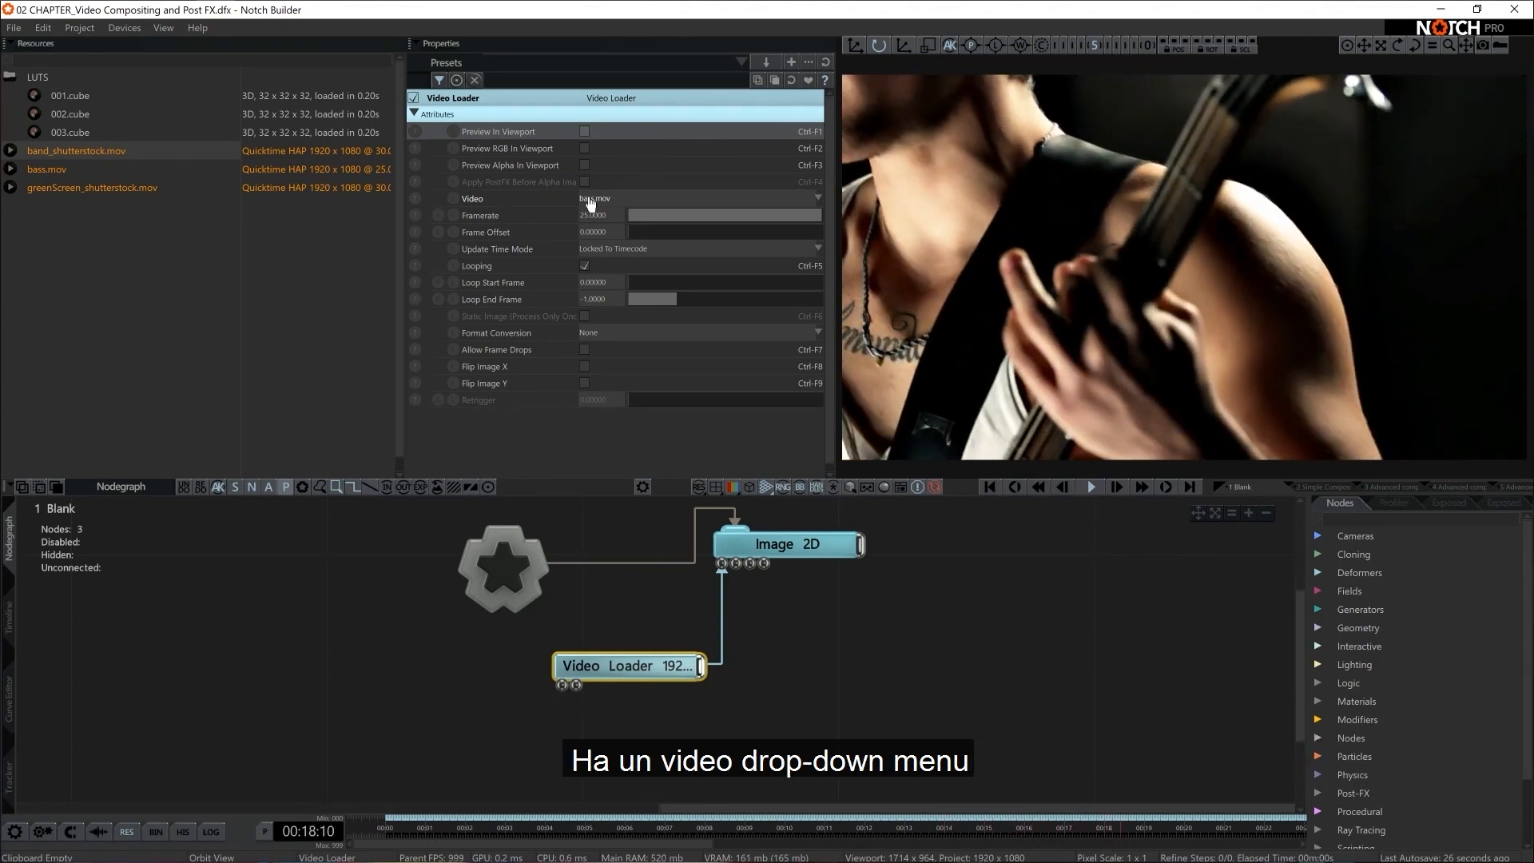
left_click(601, 200)
key("Up")
key("Up")
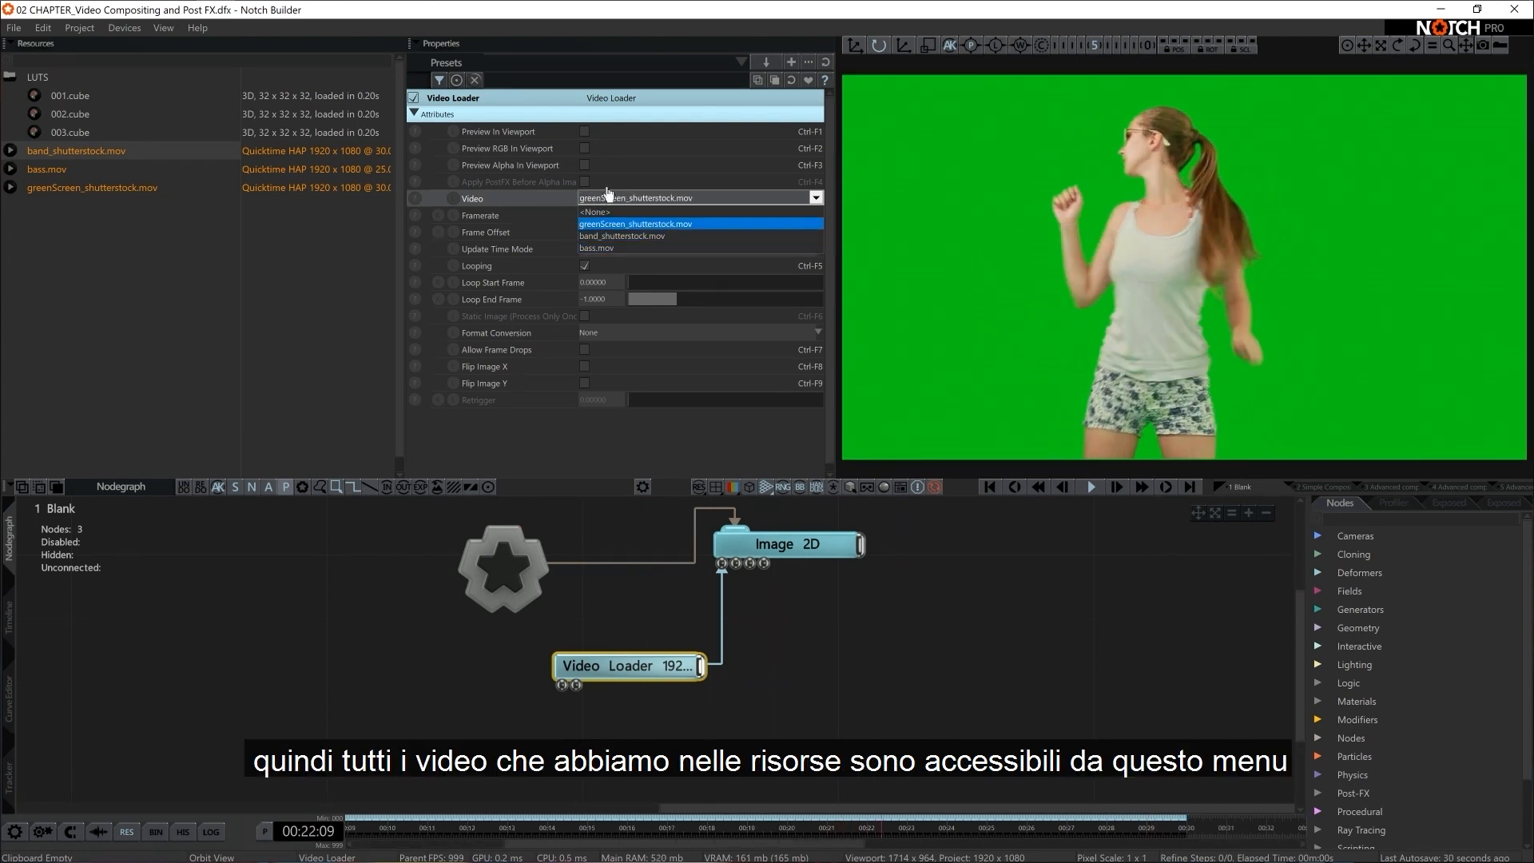
key("Down")
key("Down")
key("Up")
key("Up")
key("Down")
key("Down")
key("Up")
key("Up")
key("Down")
key("Down")
key("Return")
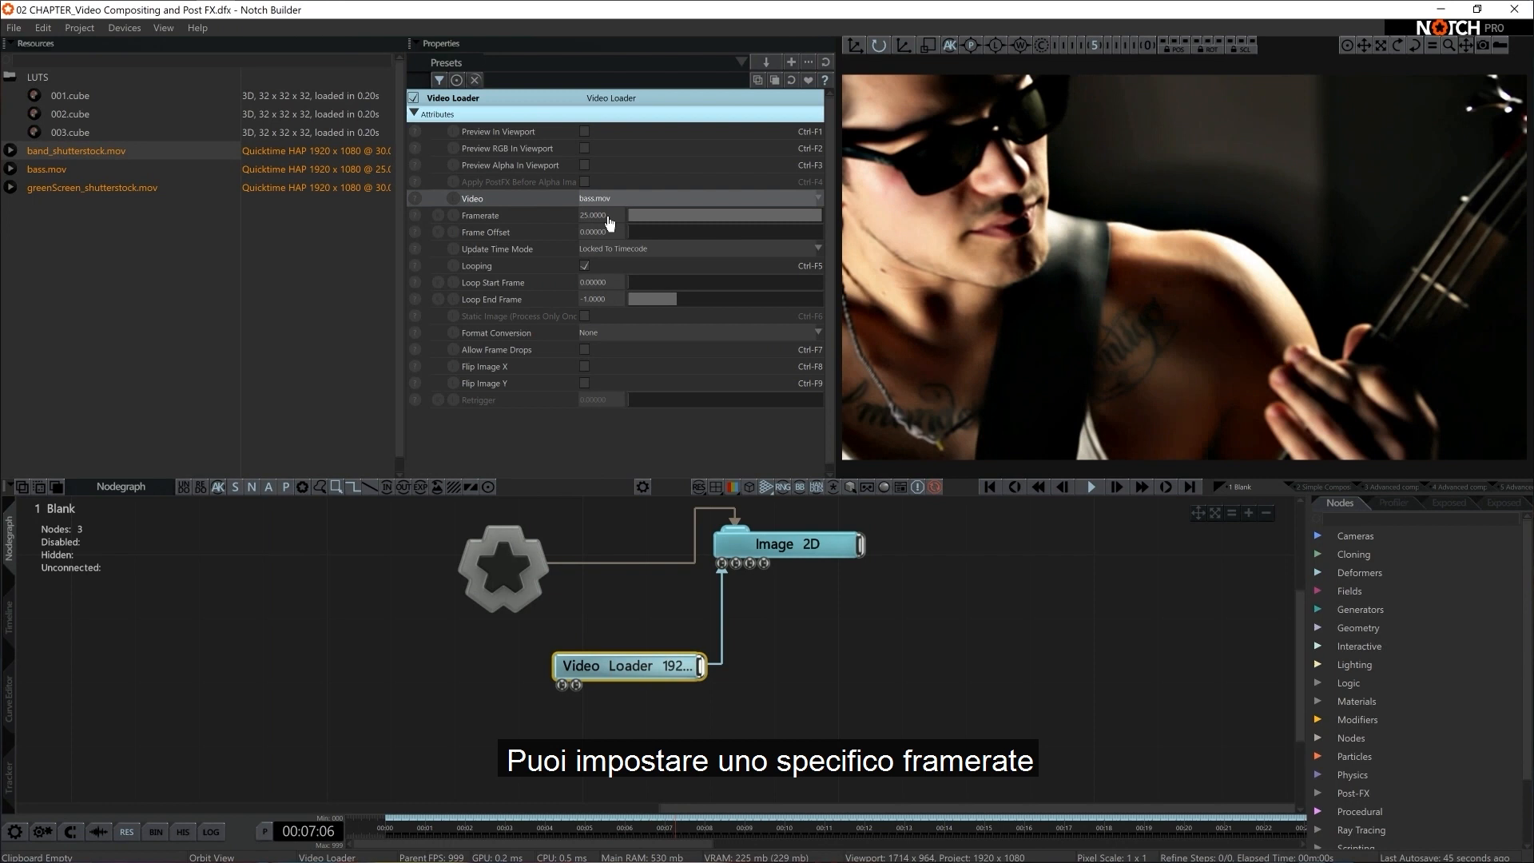
Try flipping the Video Loader's image on the X and Y axes
left_click(586, 367)
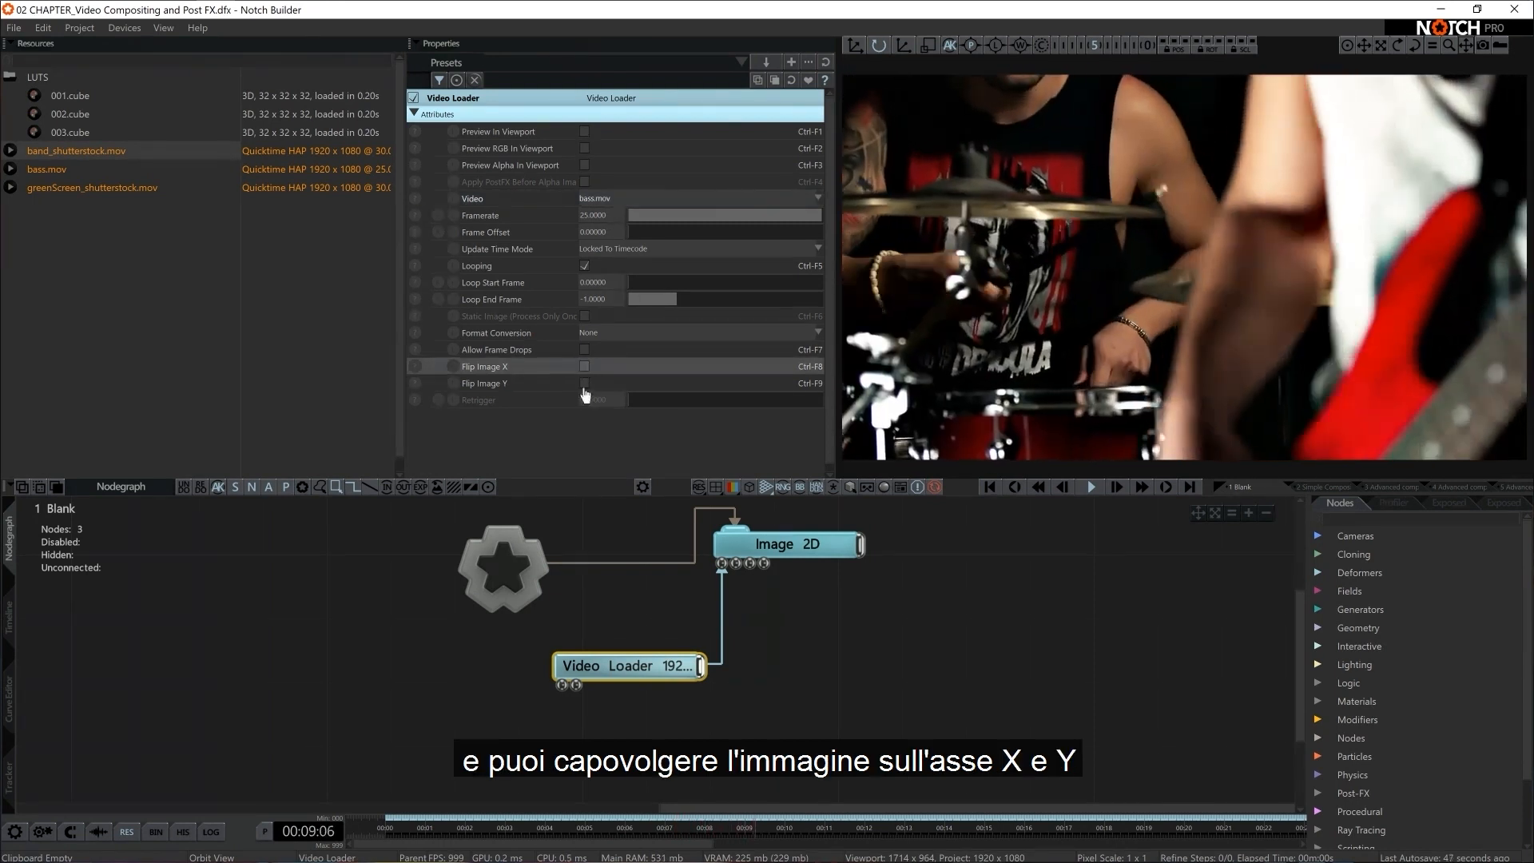
left_click(586, 380)
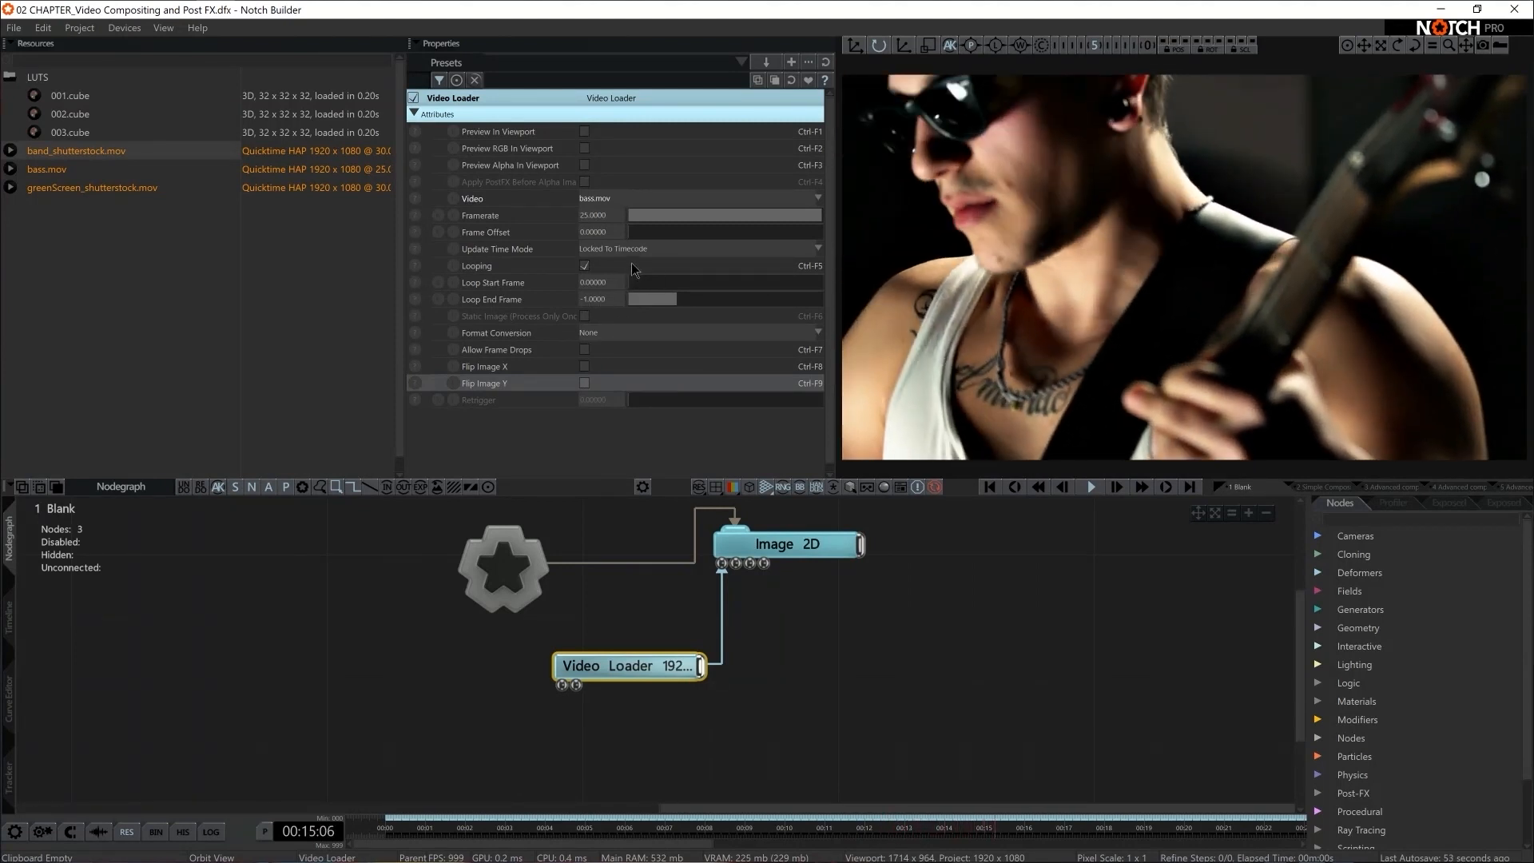
Try cropping Image 2D from its left edge, with Crop Left at about 0.62
left_click_drag(909, 533, 819, 573)
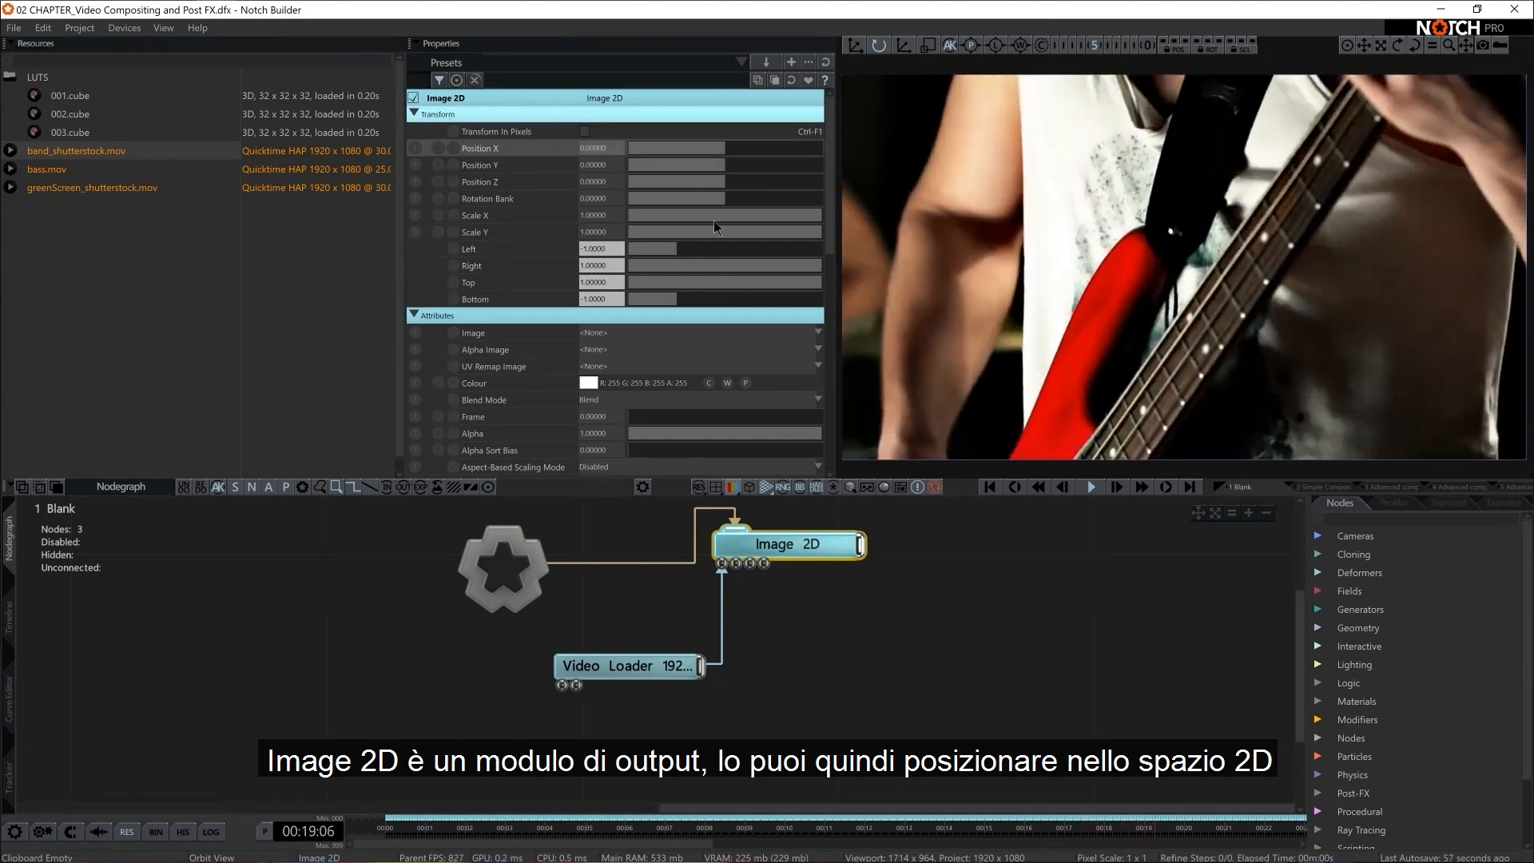
scroll(732, 302, "down", 2)
scroll(732, 302, "down", 10)
left_click_drag(651, 375, 744, 382)
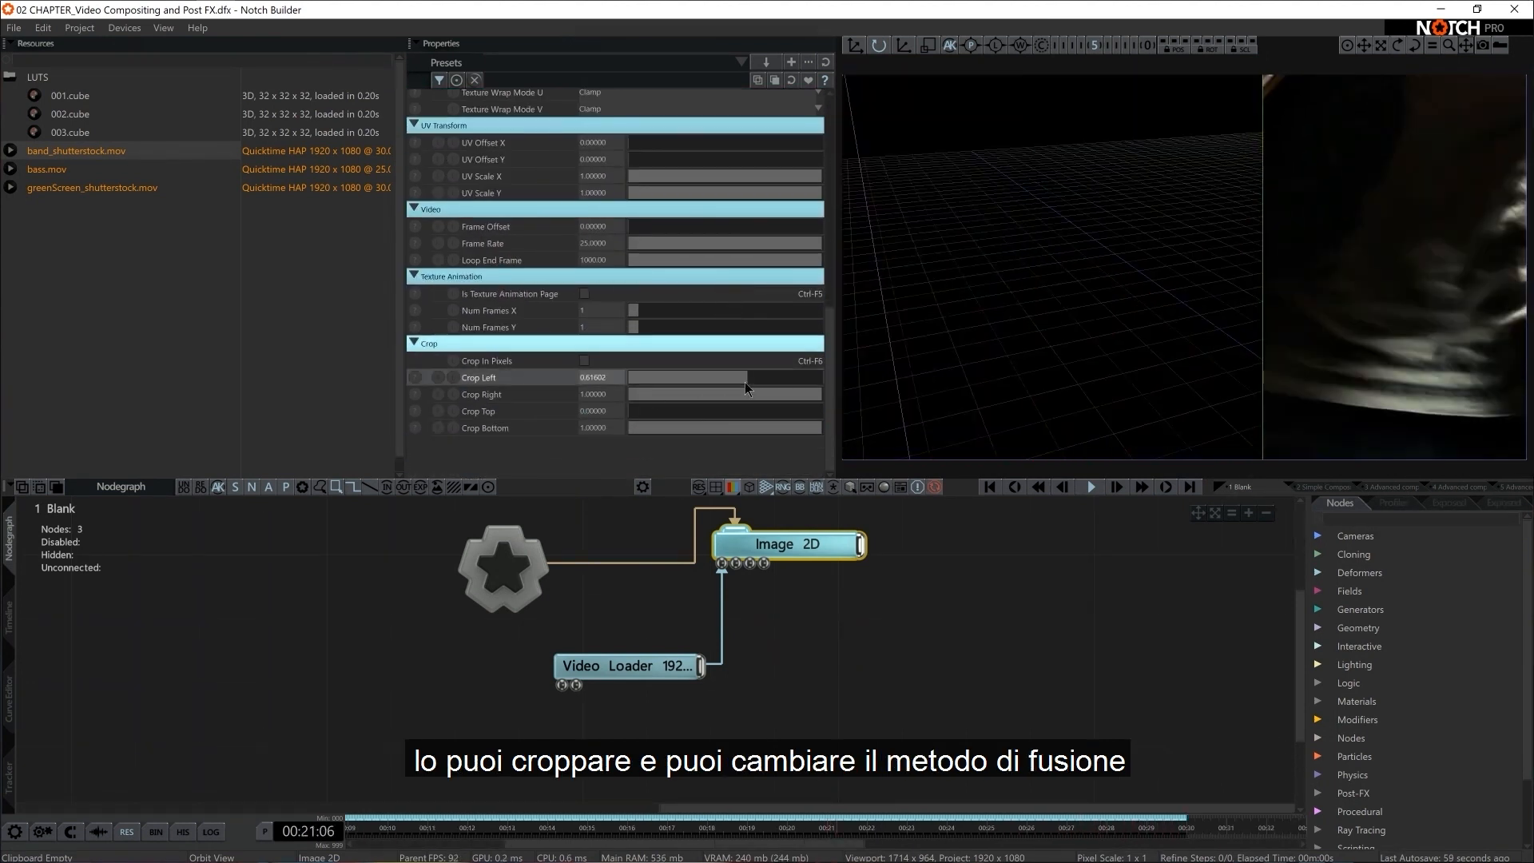
scroll(572, 395, "up", 8)
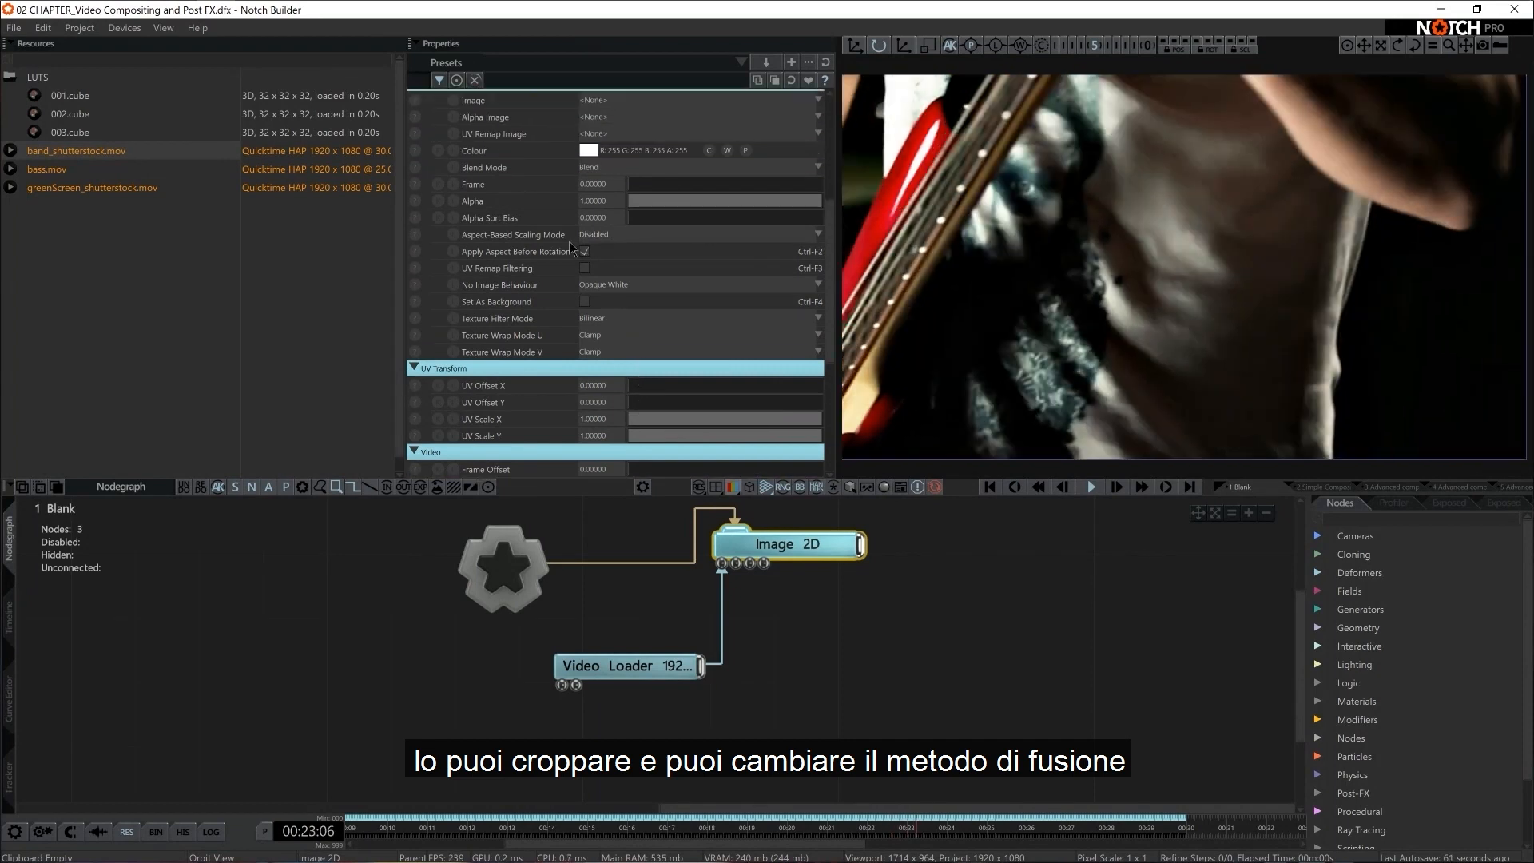
Examine Image 2D's blend mode options and its remaining attributes
scroll(623, 243, "up", 2)
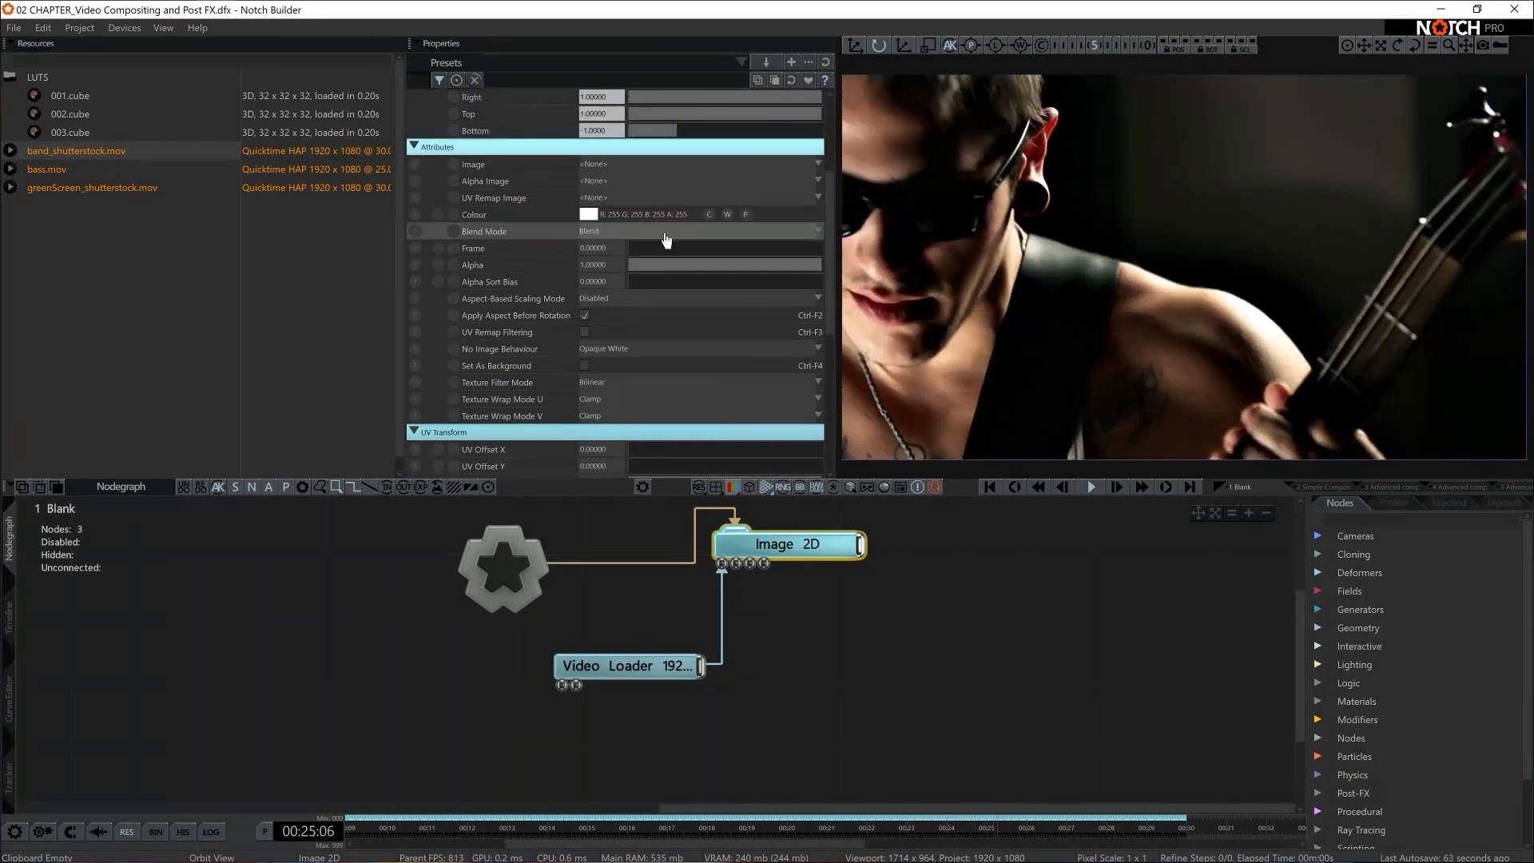
left_click(678, 231)
left_click(678, 256)
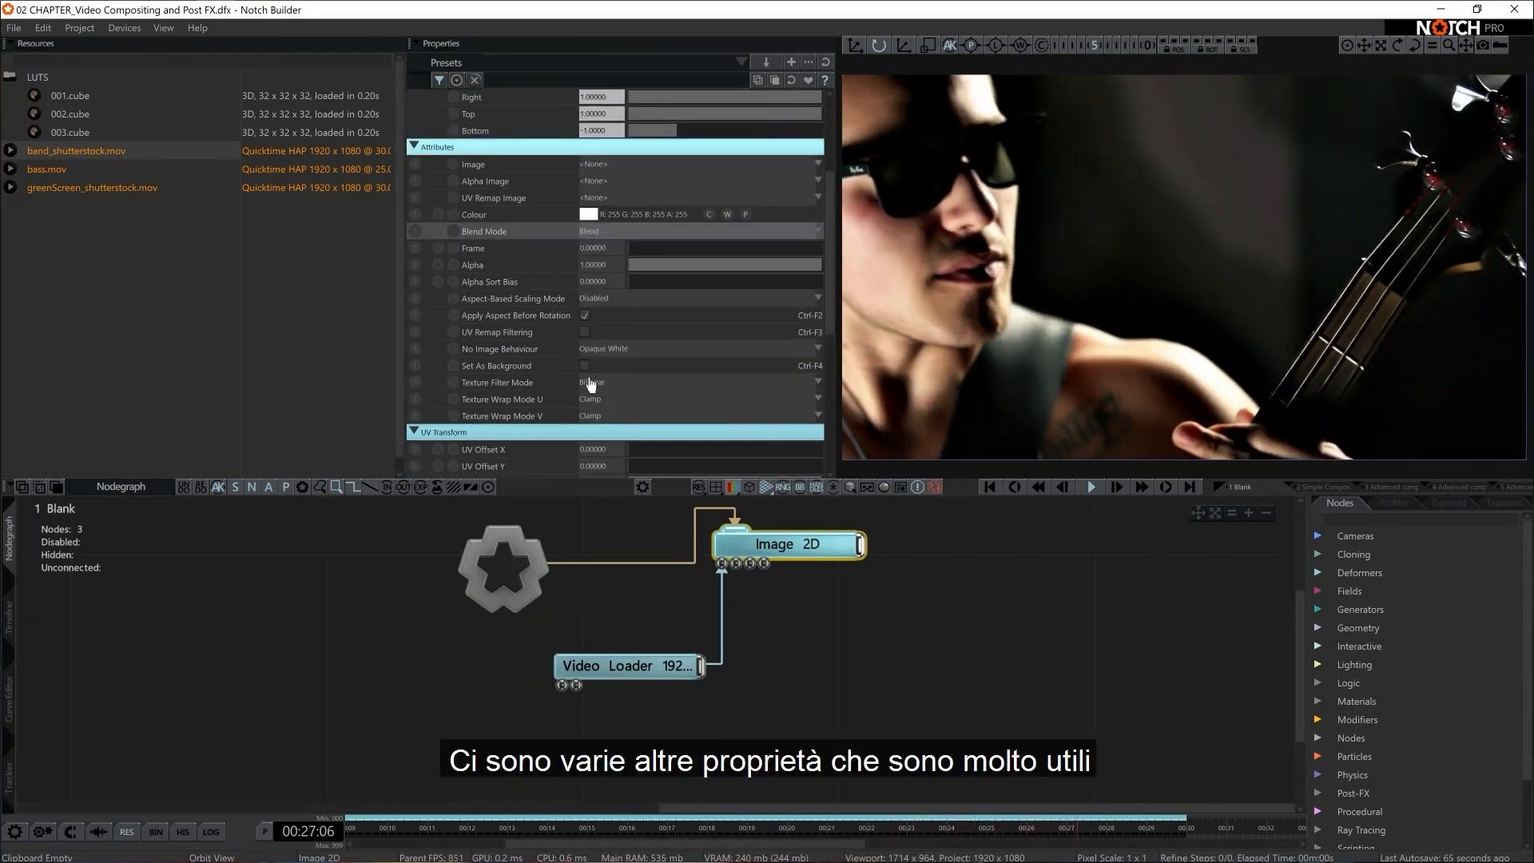
scroll(598, 357, "down", 3)
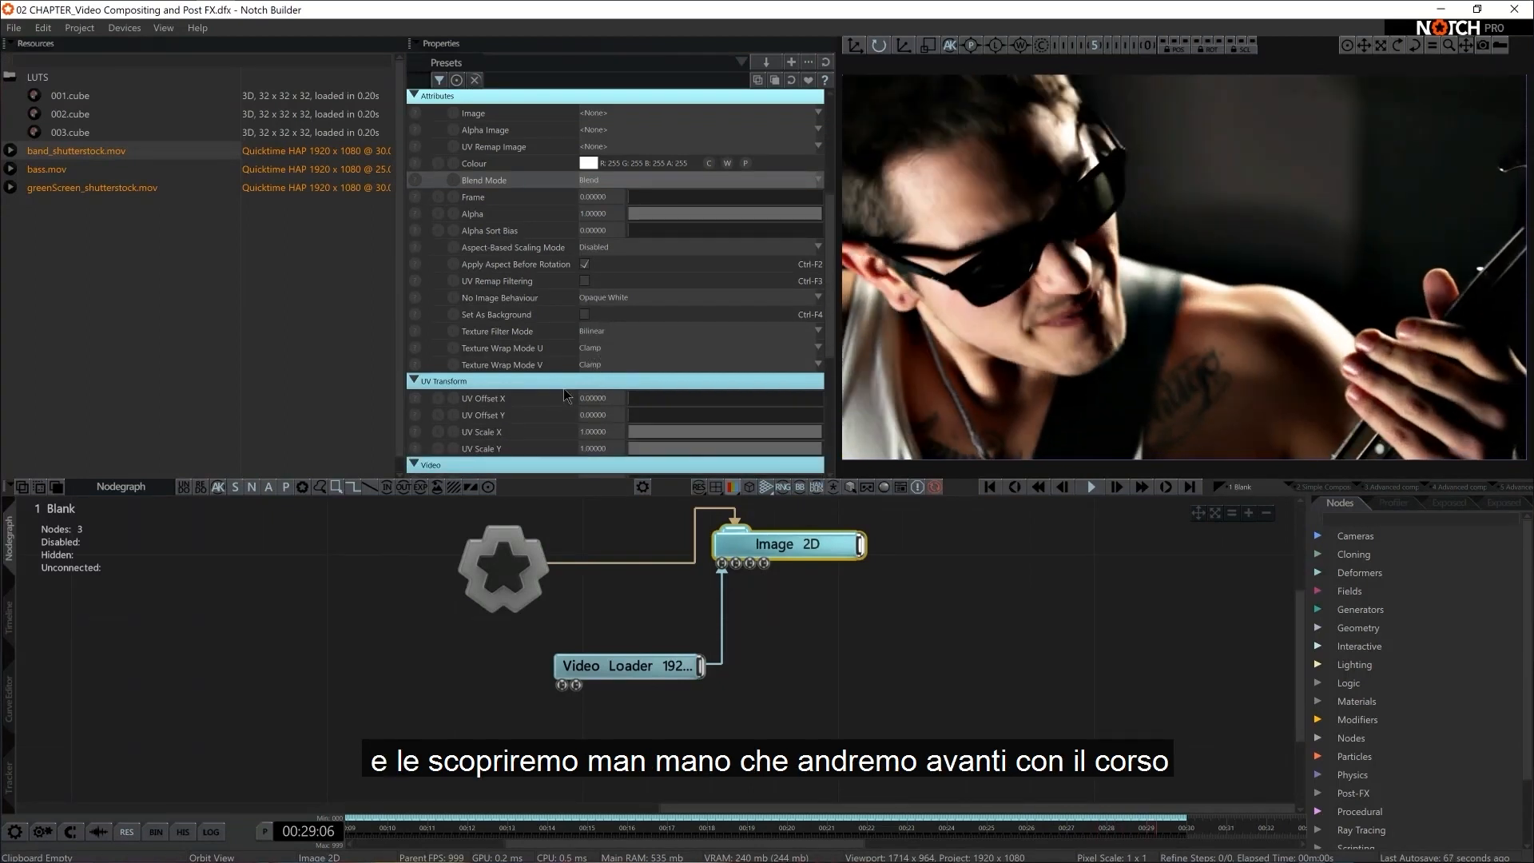
scroll(564, 389, "up", 7)
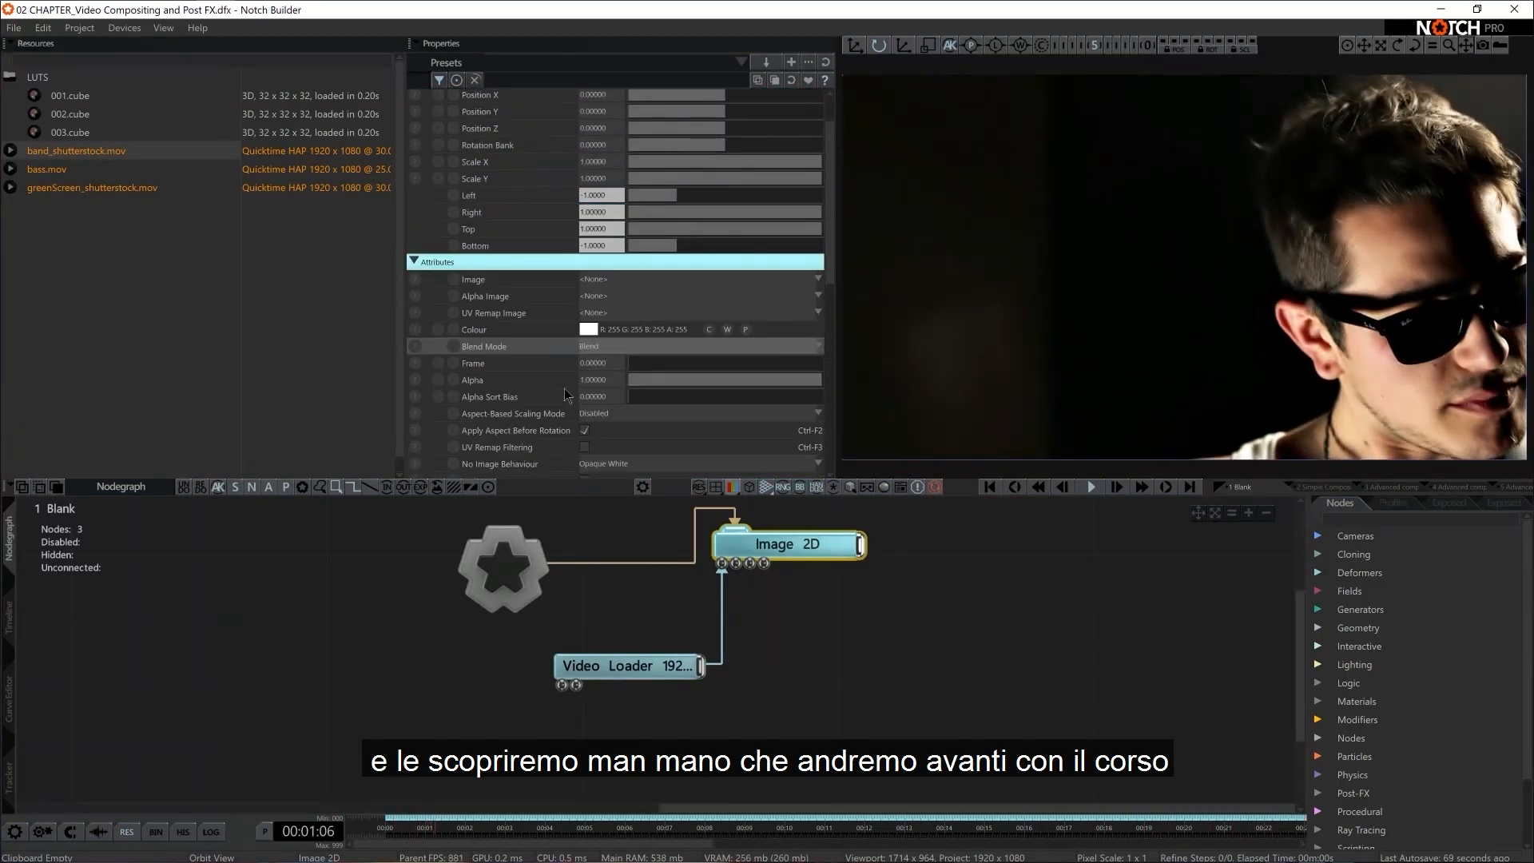
Move the Video Loader node directly beneath Image 2D in the nodegraph
left_click(875, 669)
left_click_drag(673, 667, 802, 602)
middle_click_drag(846, 632, 918, 695)
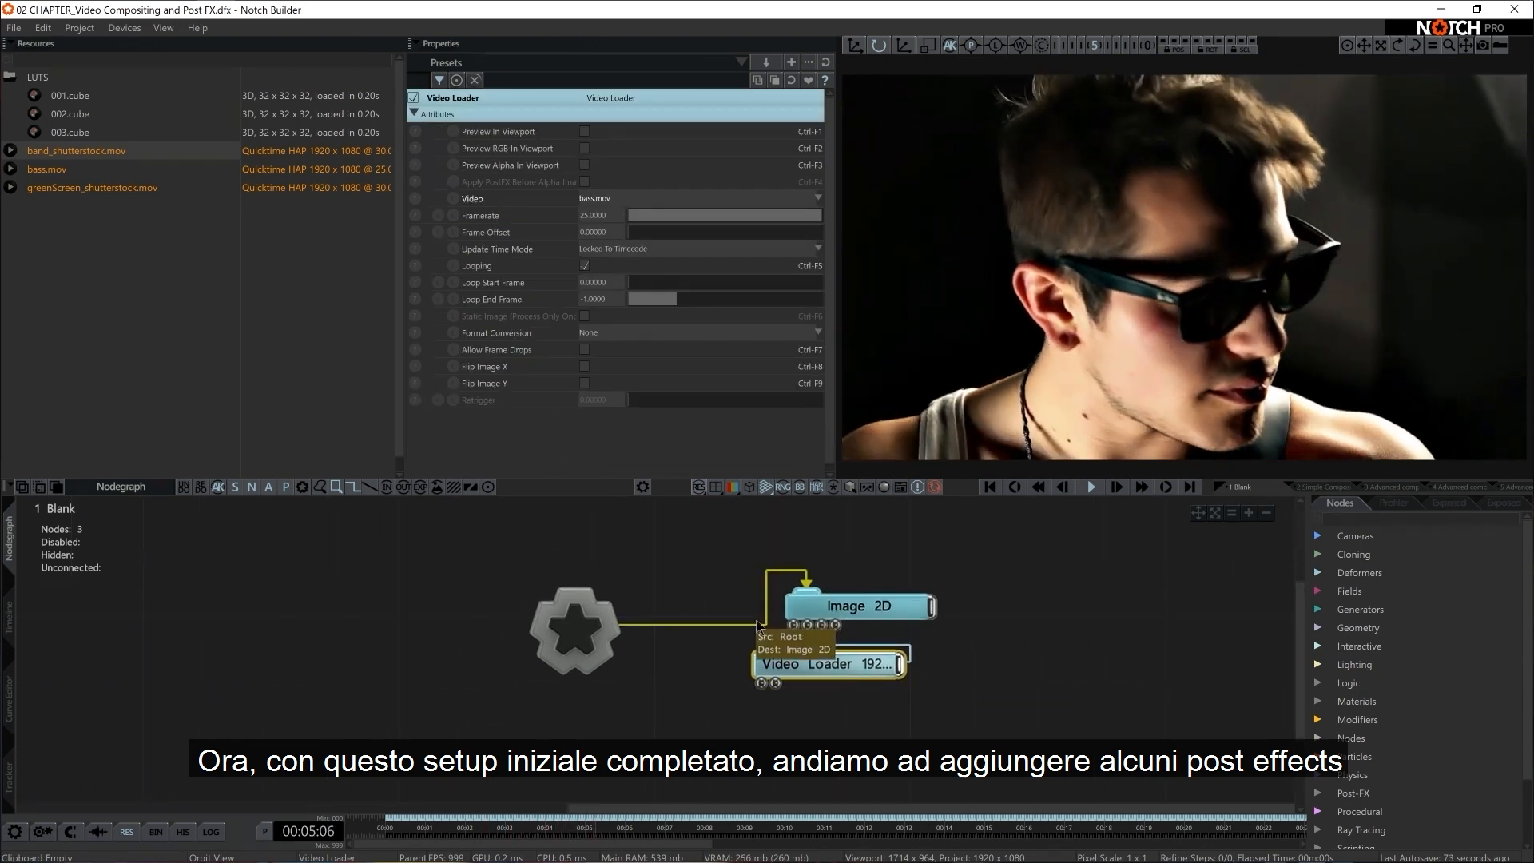
middle_click_drag(749, 614, 749, 584)
Add a Glow post effect node below the Root node and connect it to the Root
type("glow")
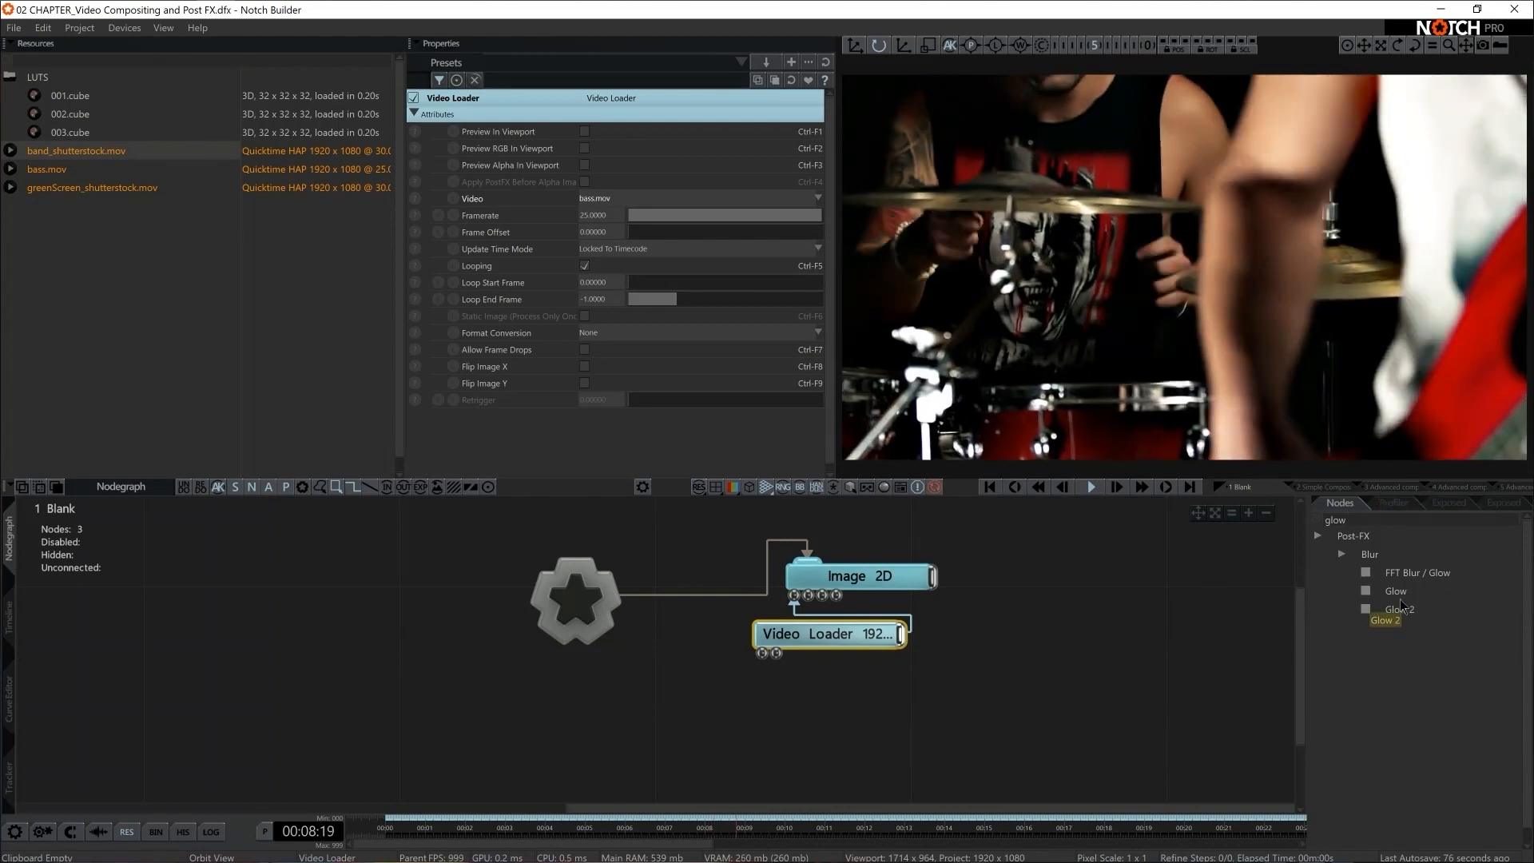
left_click_drag(1396, 591, 646, 703)
left_click_drag(585, 635, 626, 704)
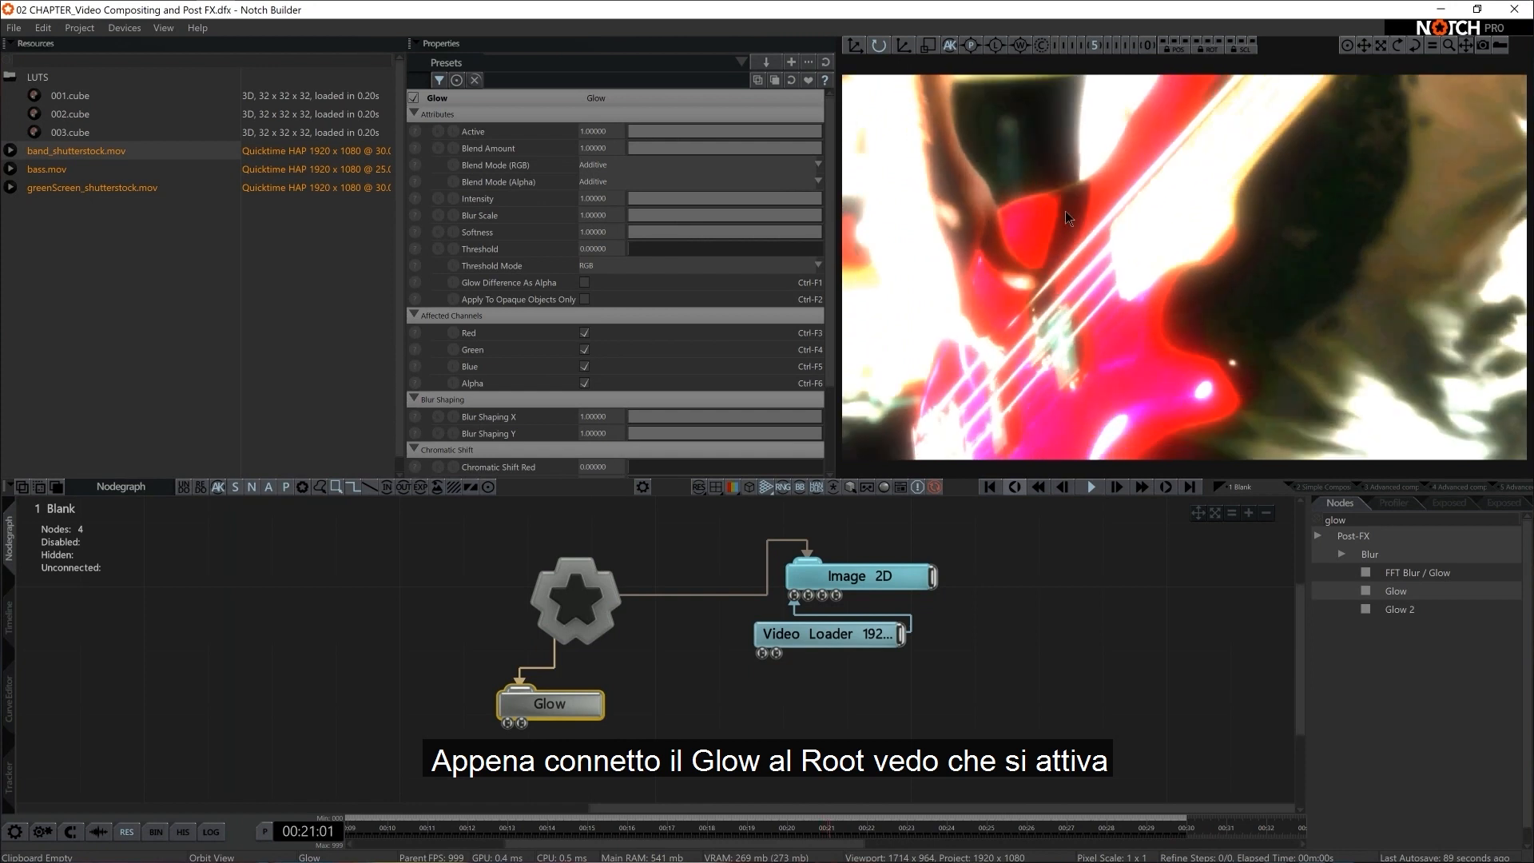
Add an Edge Detect node beneath Glow and connect it to the Root
double_click(1383, 516)
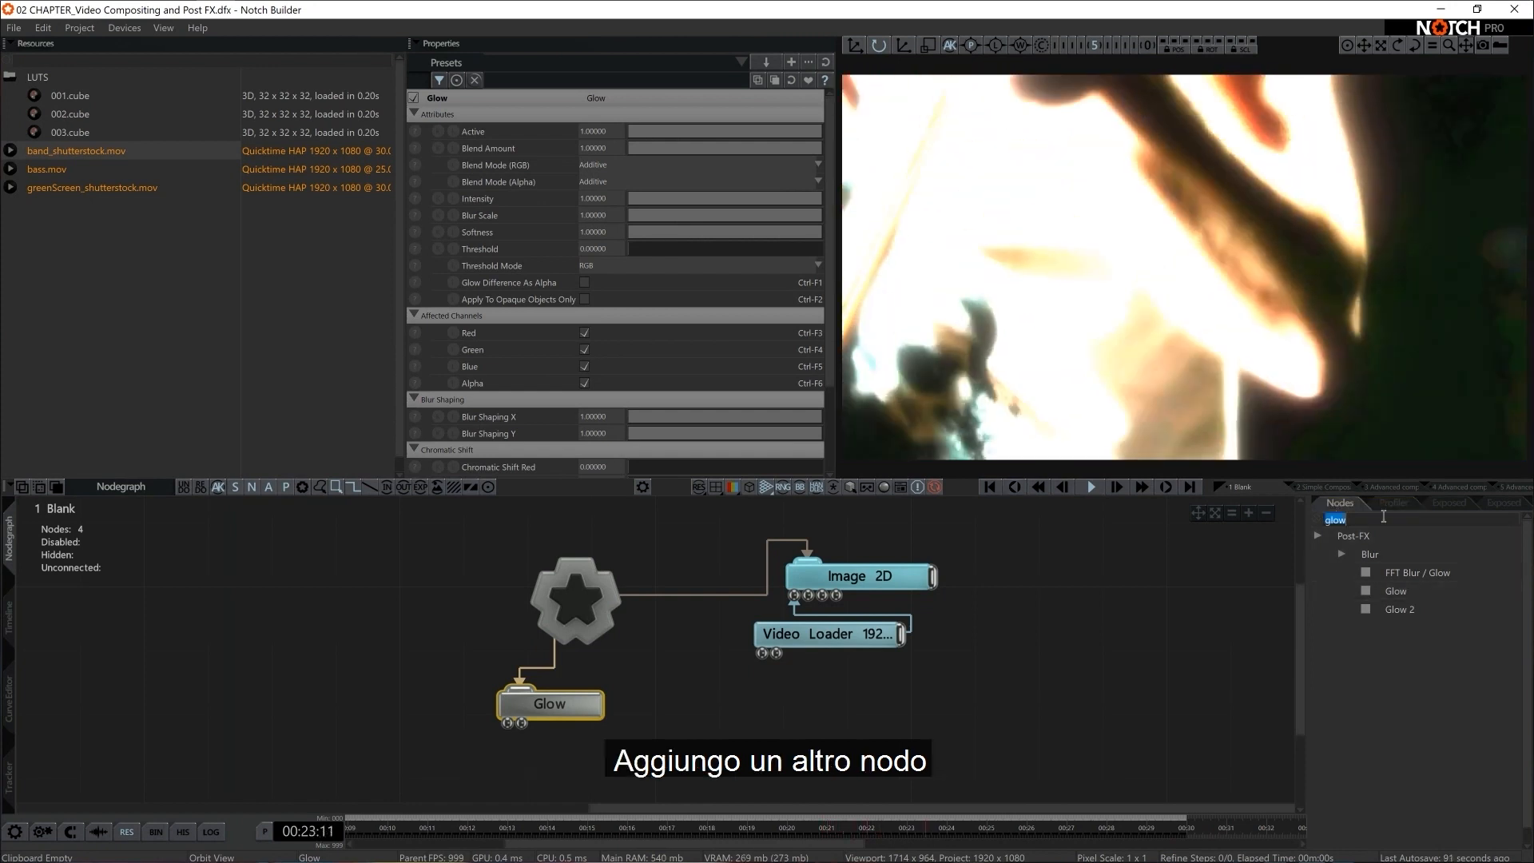
key("BackSpace")
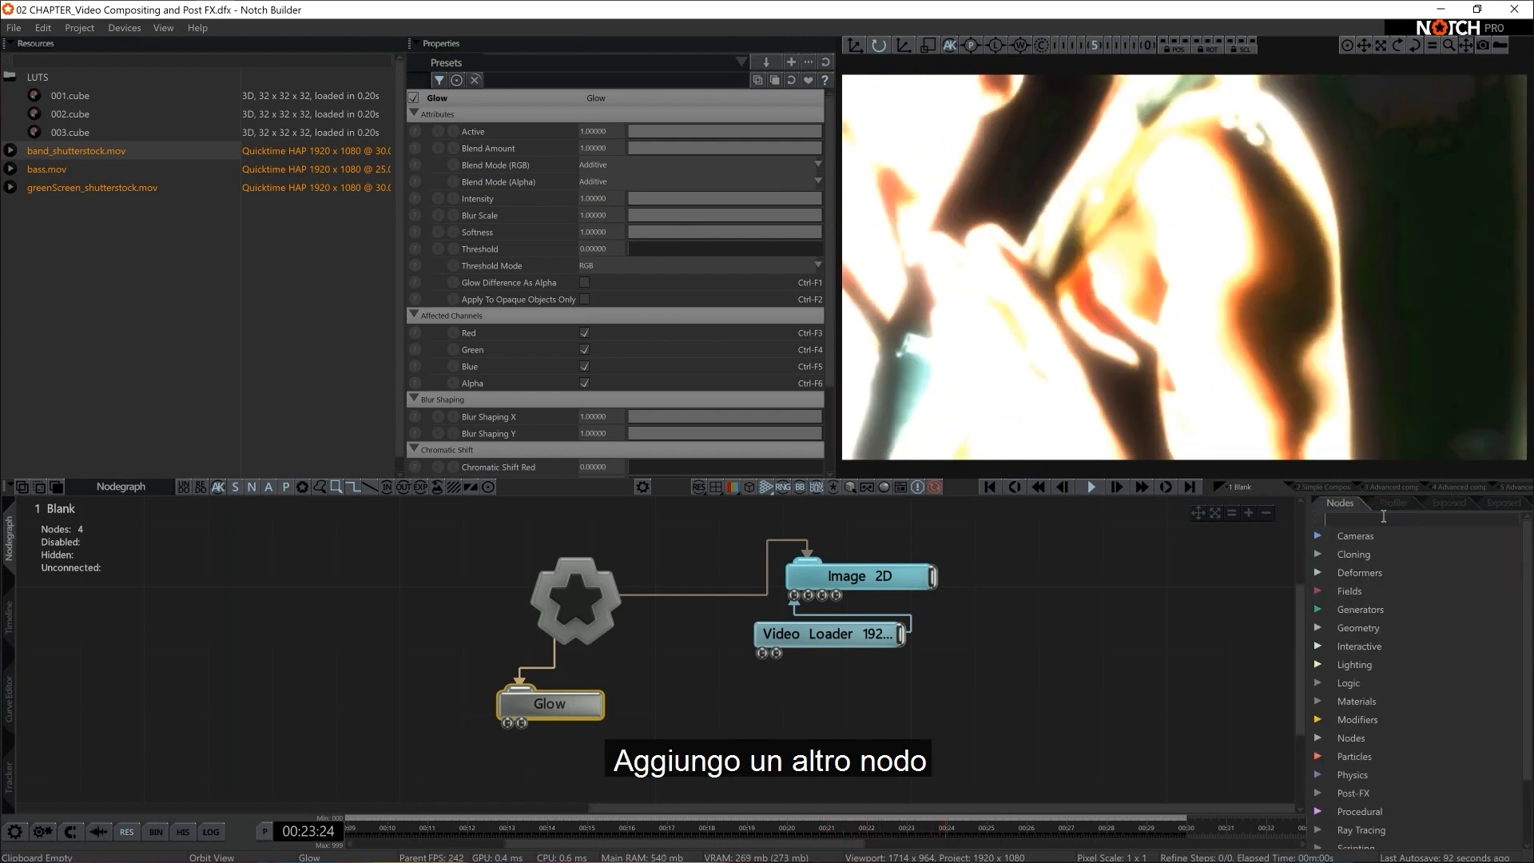
type("edge")
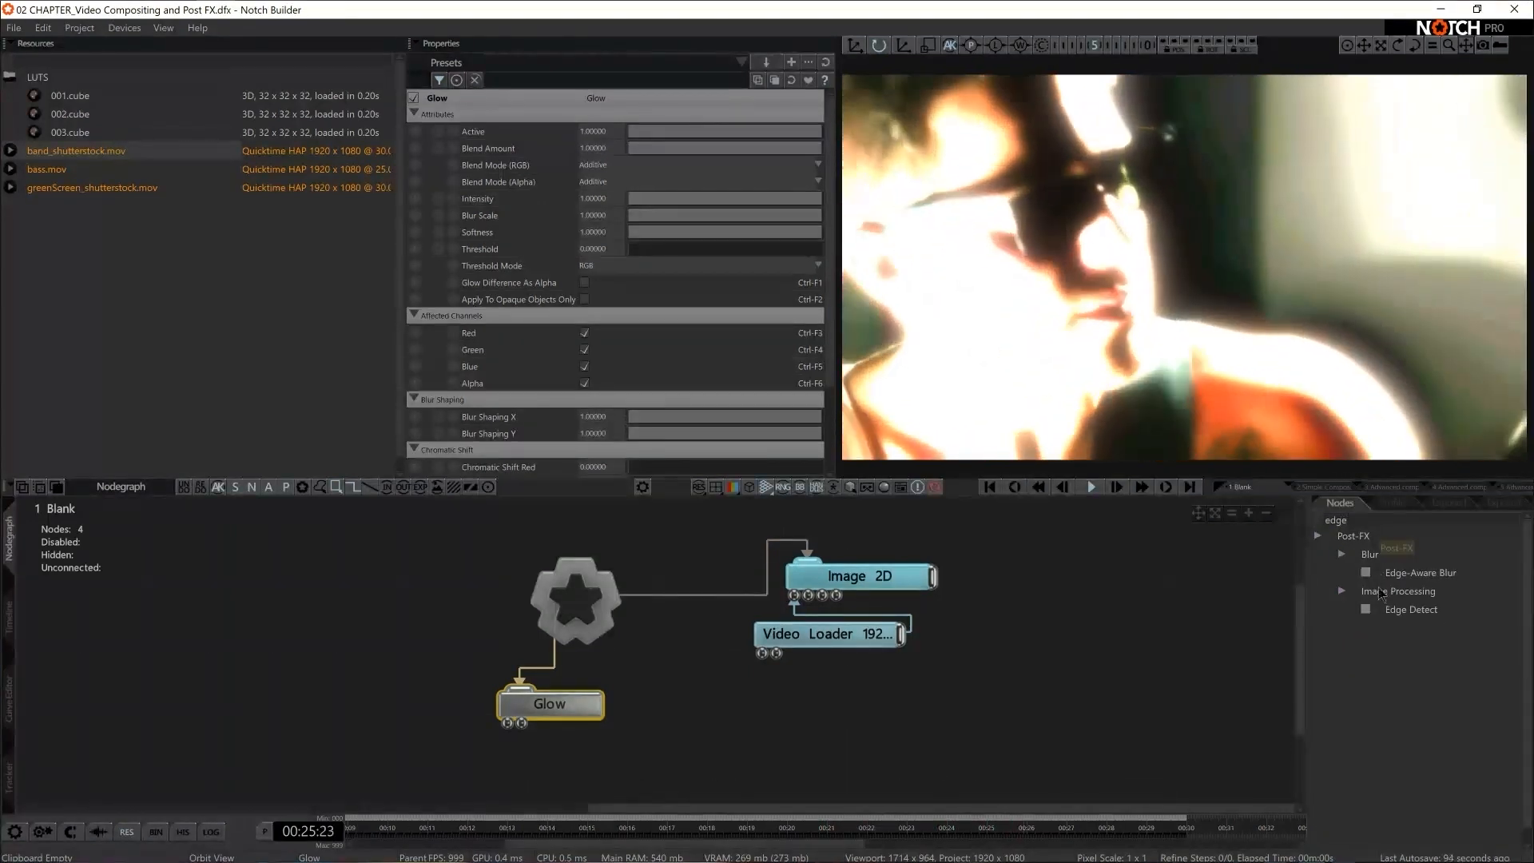
left_click_drag(1416, 609, 503, 726)
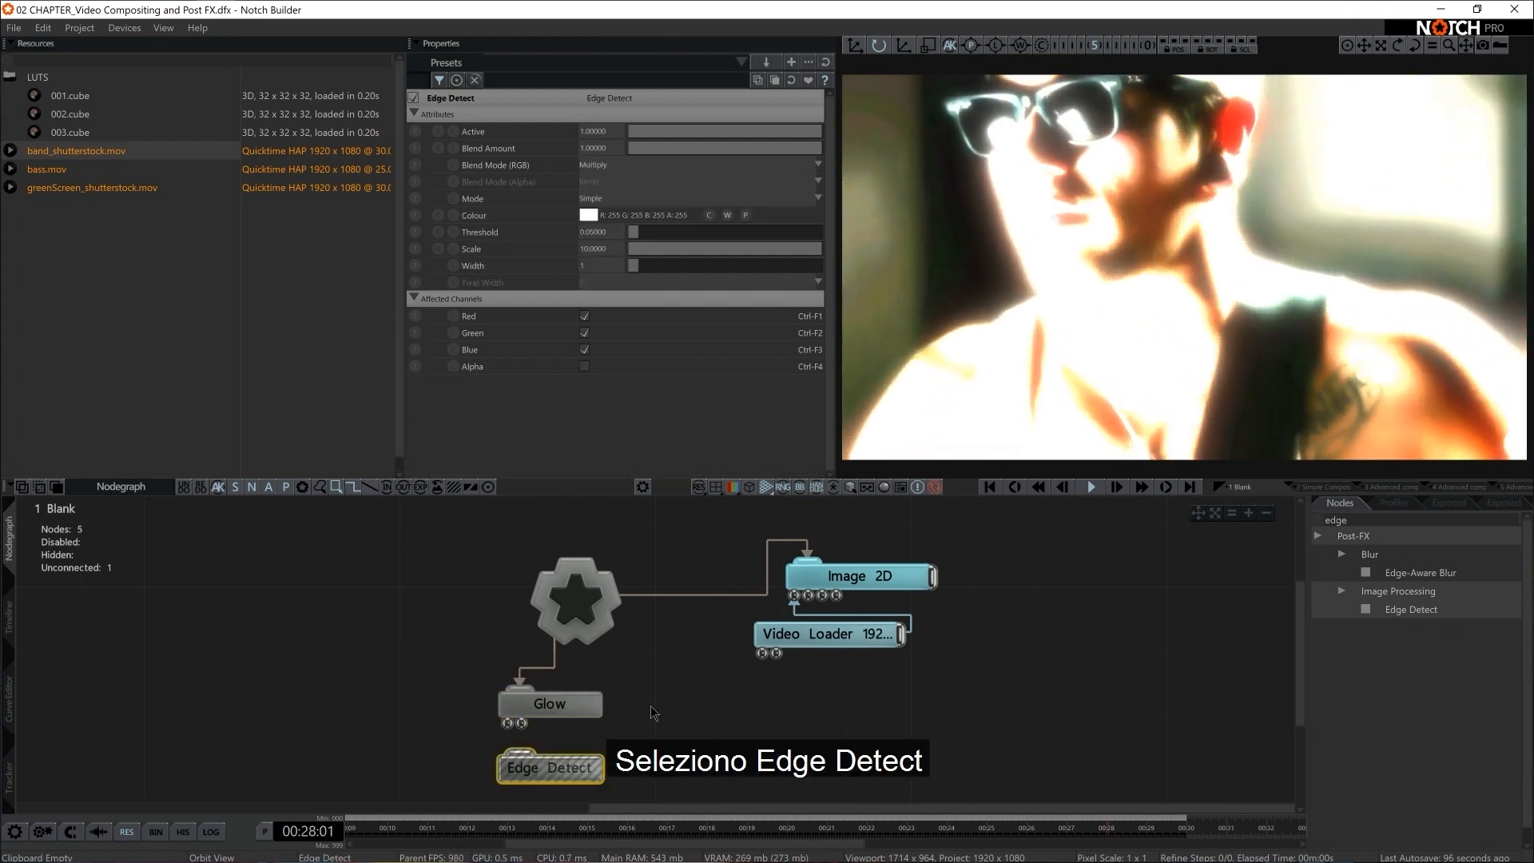
left_click_drag(673, 601, 603, 725)
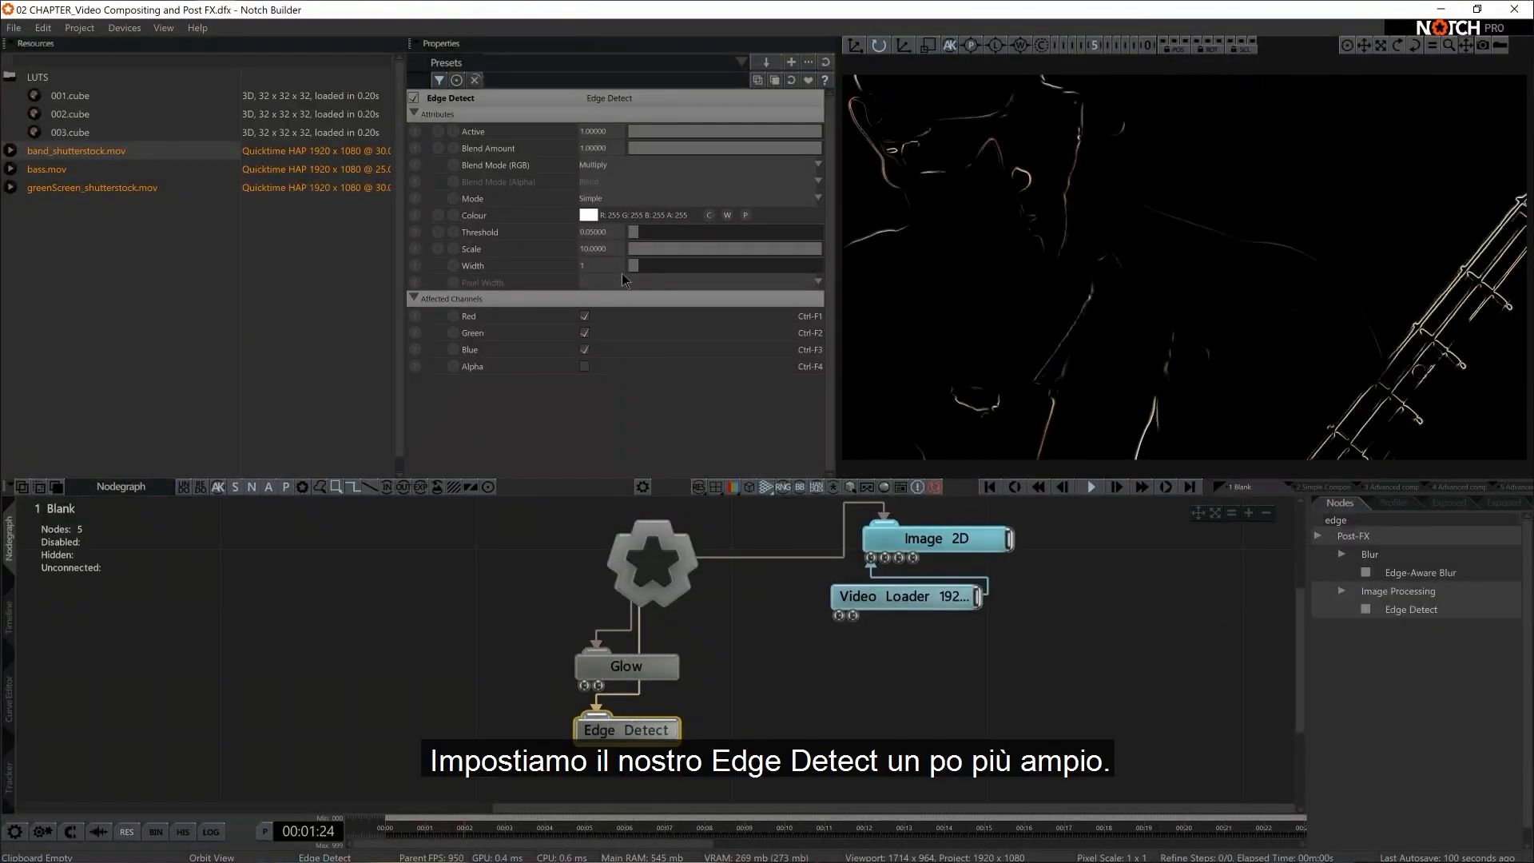
Set the Edge Detect width to 2 and rearrange the post effects so Edge Detect sits above Glow
double_click(593, 266)
type("2")
key("Return")
left_click_drag(712, 651, 444, 601)
left_click(524, 703)
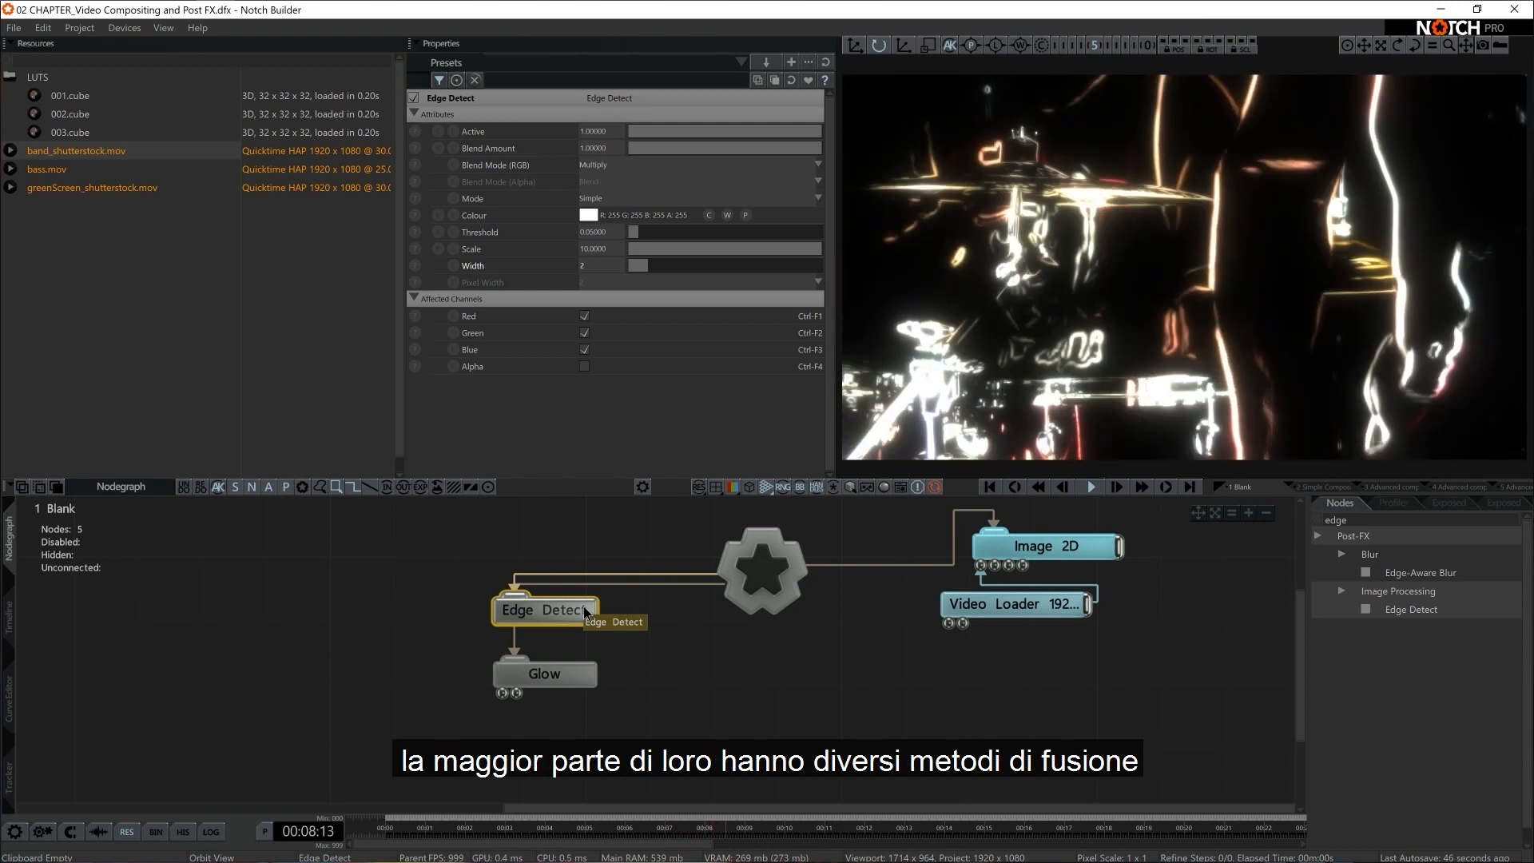
Set the Edge Detect node's RGB blend mode to Difference
left_click(622, 164)
key("Down")
key("Down")
key("Down")
key("Down")
key("Down")
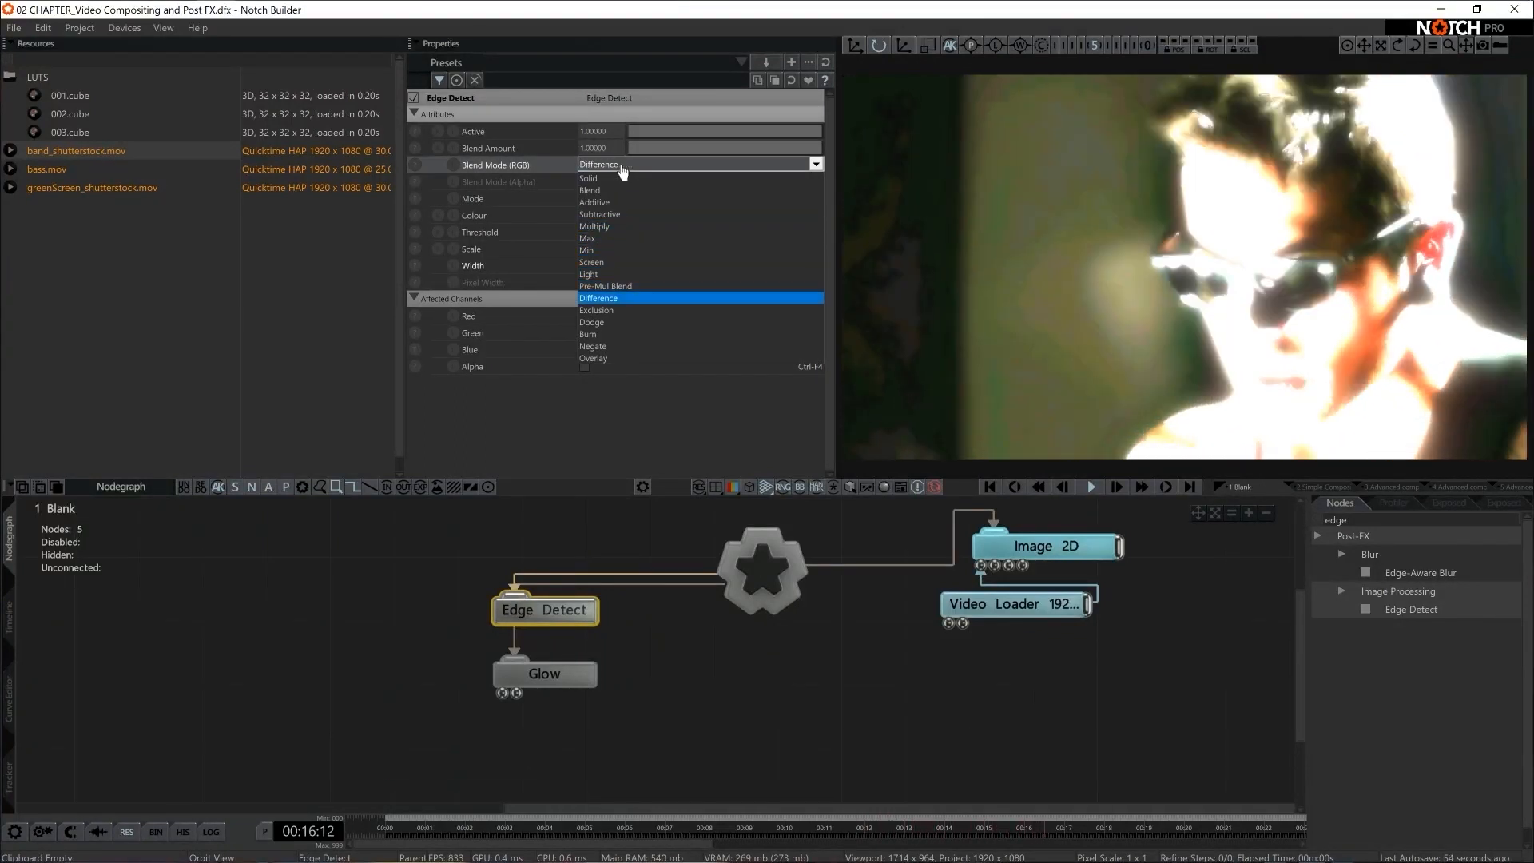
key("Return")
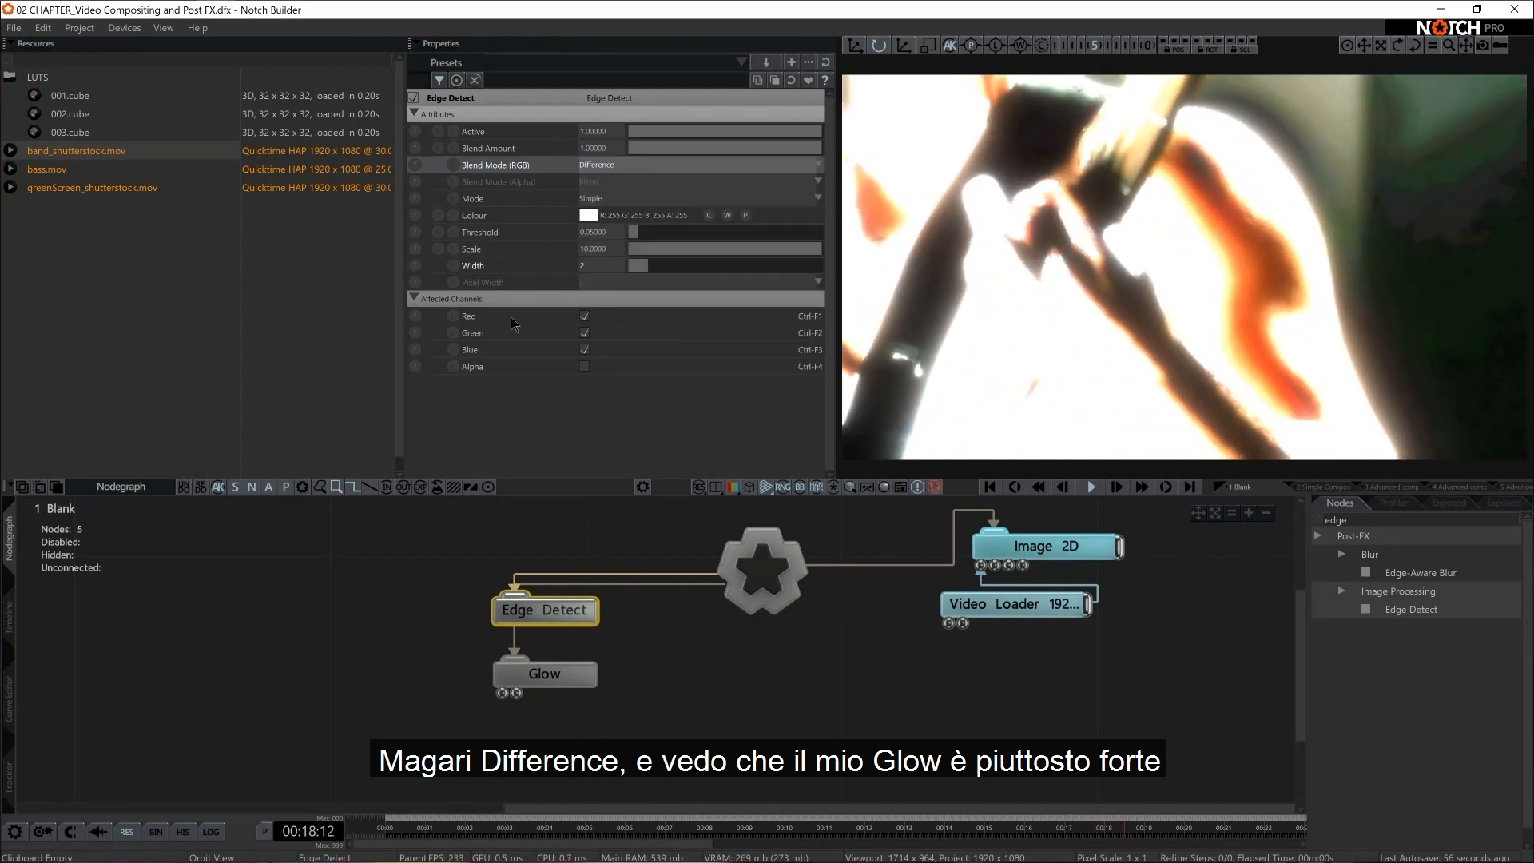
Raise the Glow node's threshold to about 0.55
left_click(529, 672)
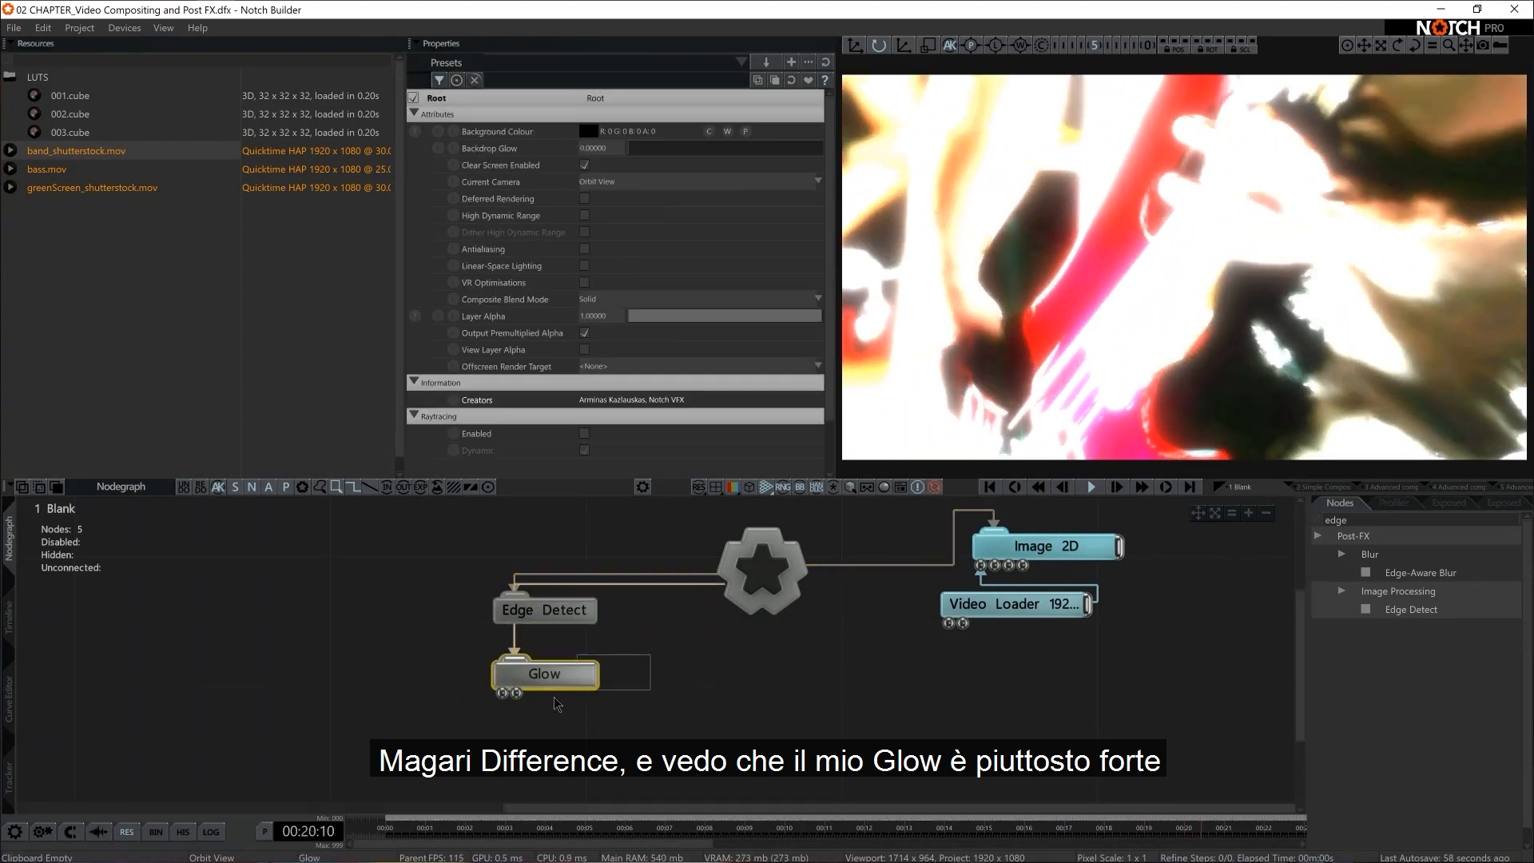
left_click_drag(644, 249, 743, 266)
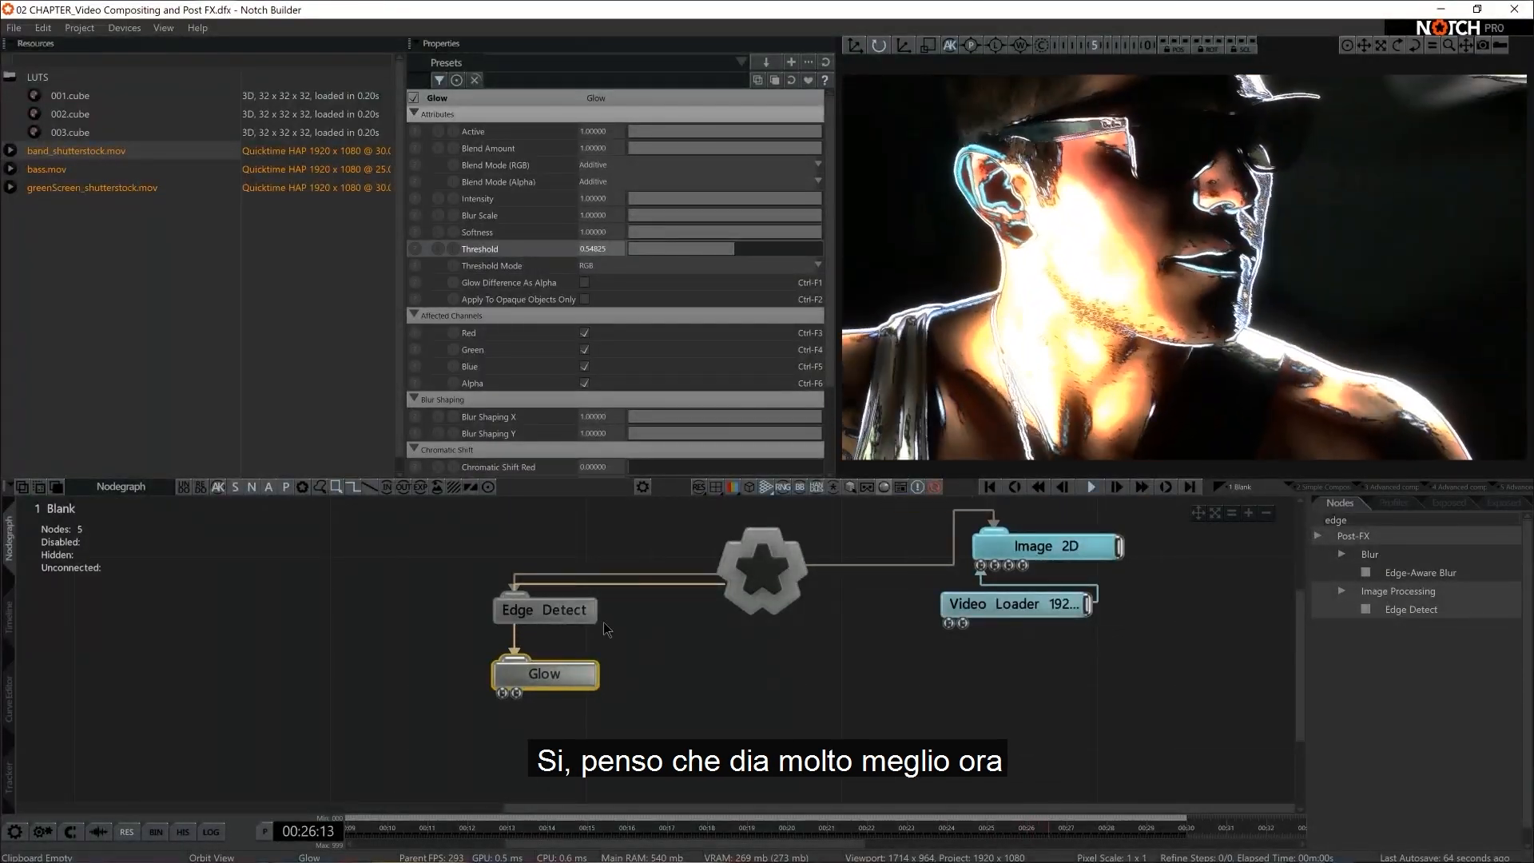
Change the Edge Detect colour to orange-red, R 255, G 64, B 0
left_click(552, 612)
left_click(590, 215)
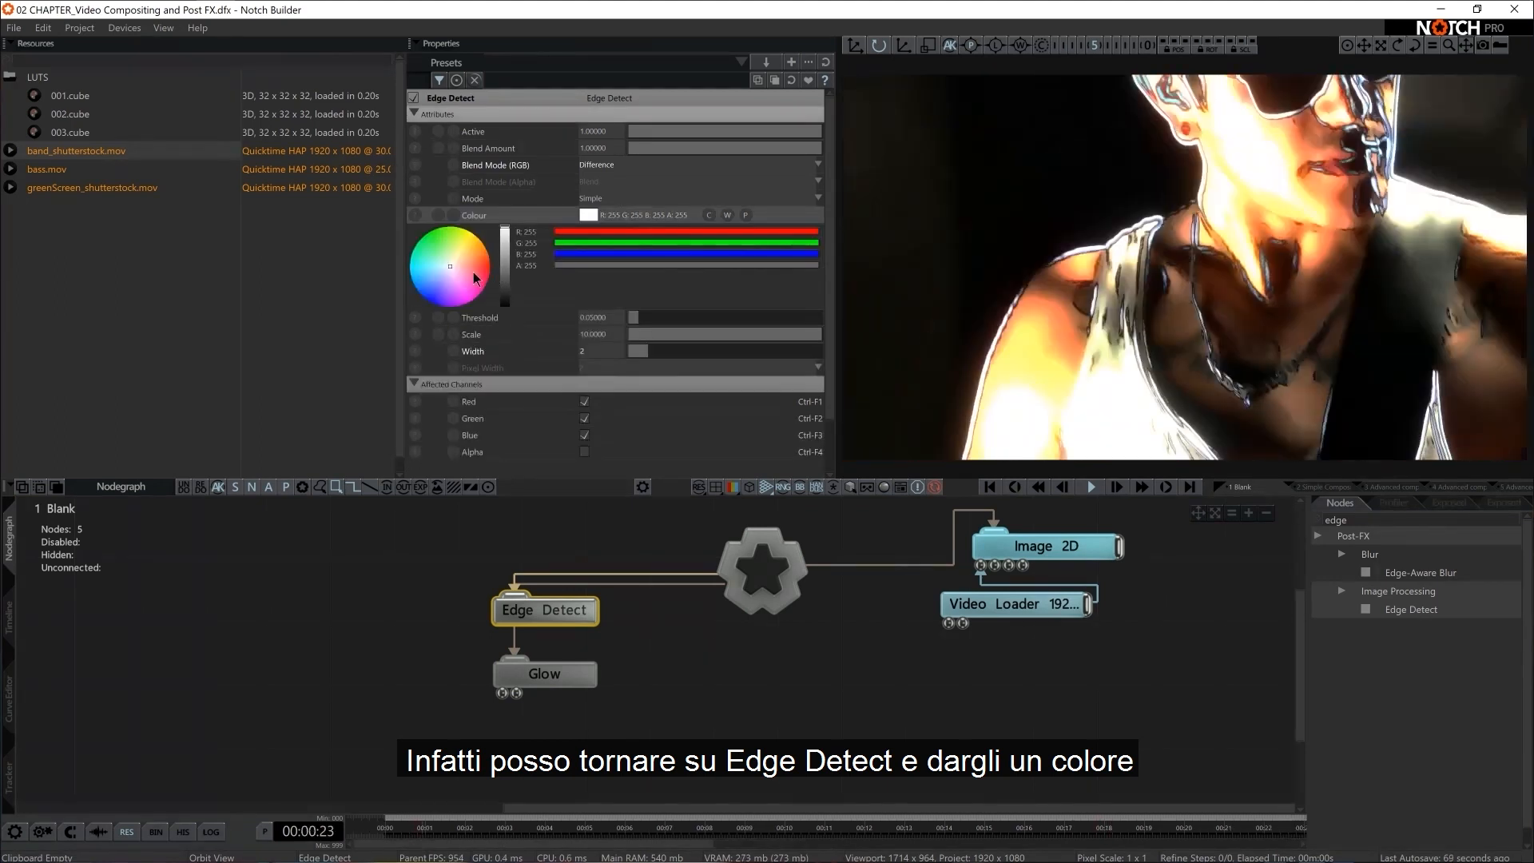
left_click_drag(471, 260, 507, 254)
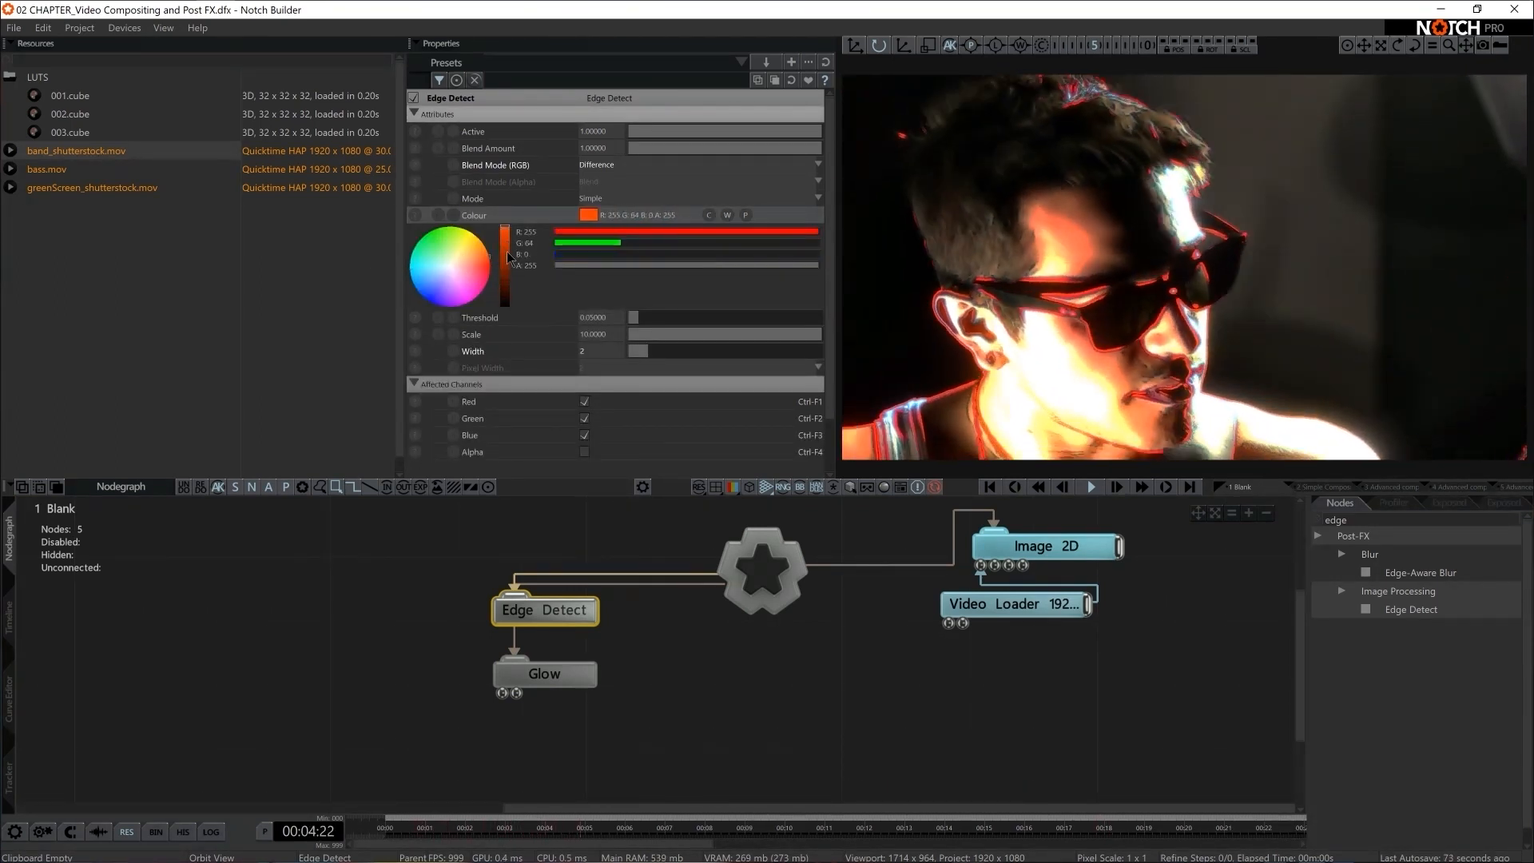
Shift Edge Detect and Glow down slightly, and add a Motion Datamosh node beneath Glow, connected to the Root
left_click_drag(677, 594, 579, 705)
left_click(1338, 521)
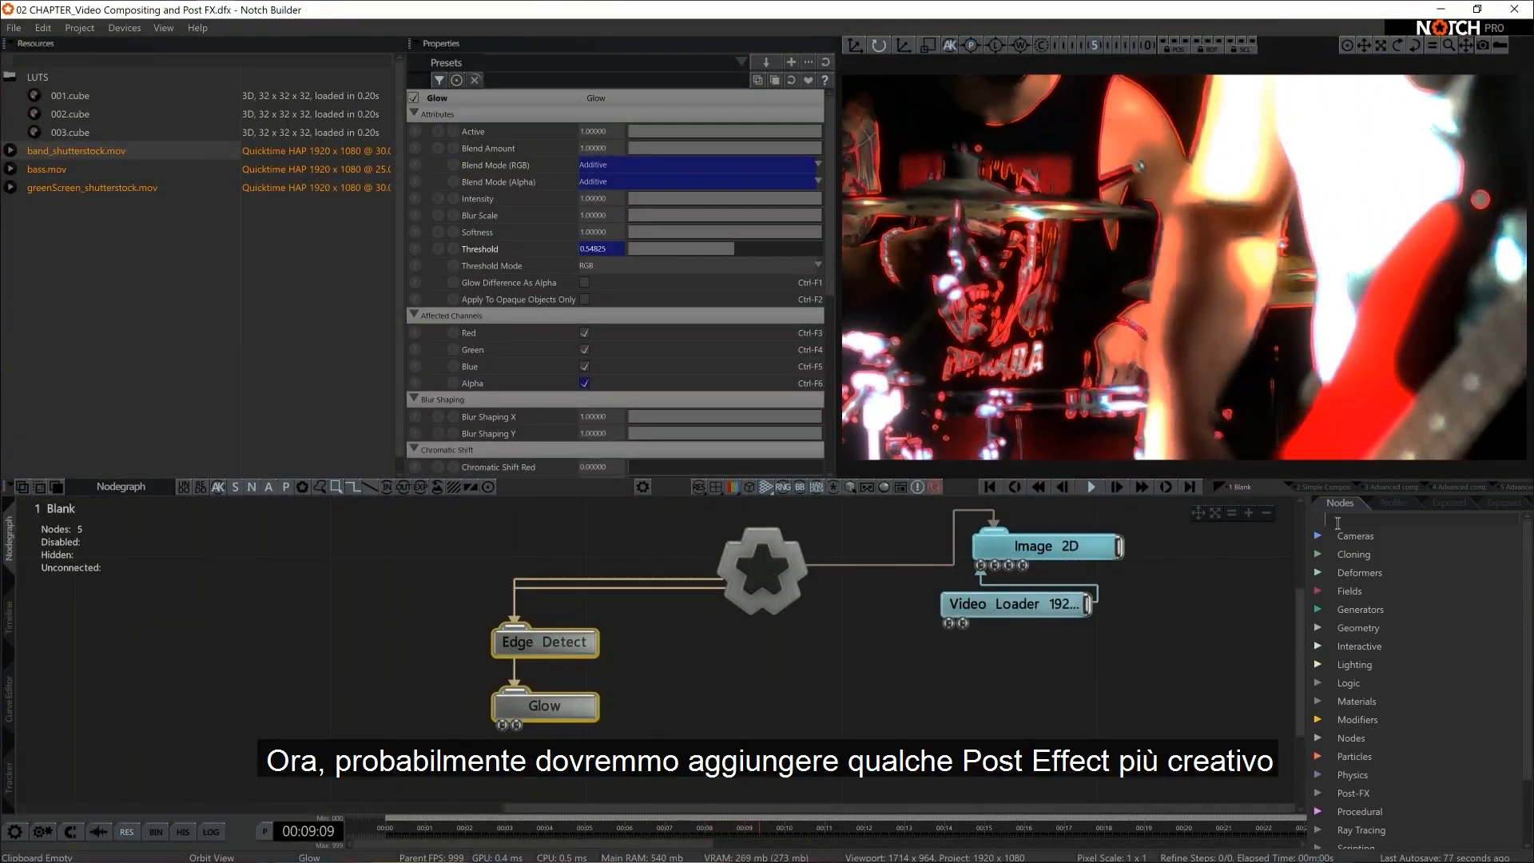
type("data")
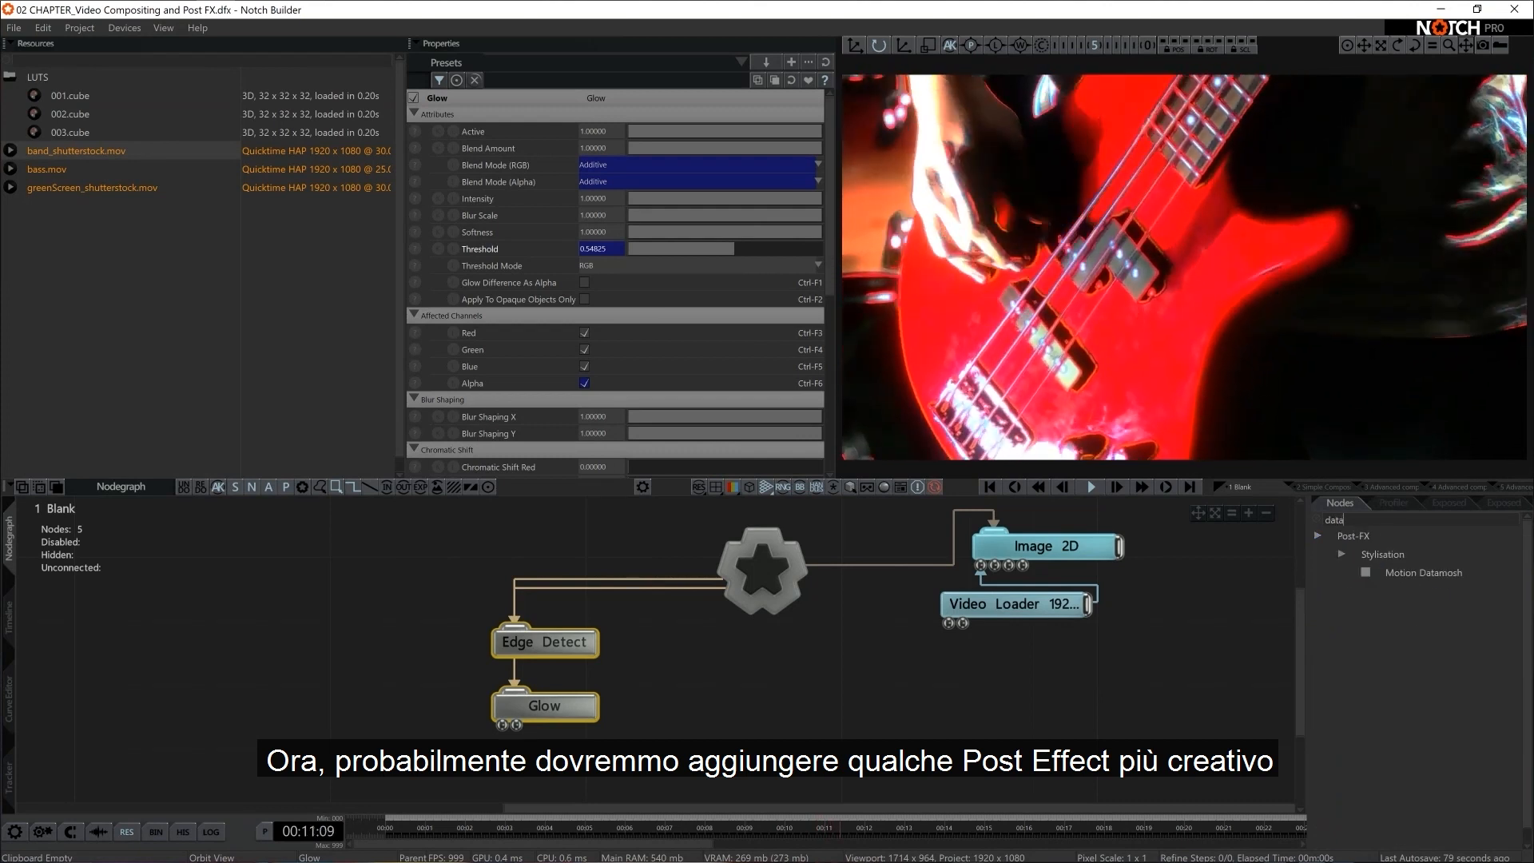
left_click_drag(1423, 573, 581, 766)
middle_click_drag(638, 741, 674, 683)
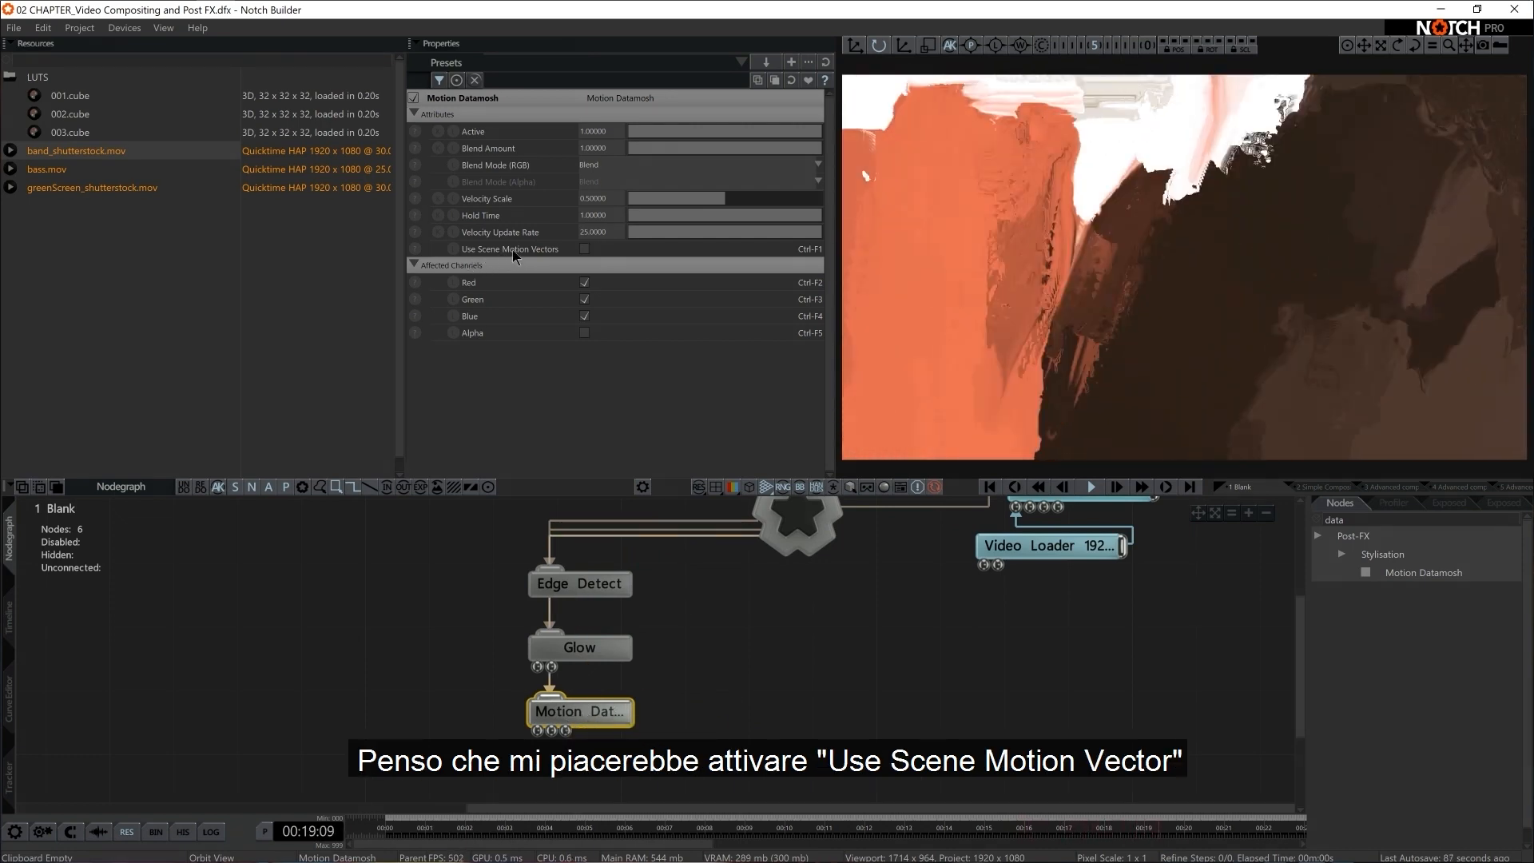
Enable Use Scene Motion Vectors on the Motion Datamosh node and set its RGB blend mode to Dodge
left_click(584, 247)
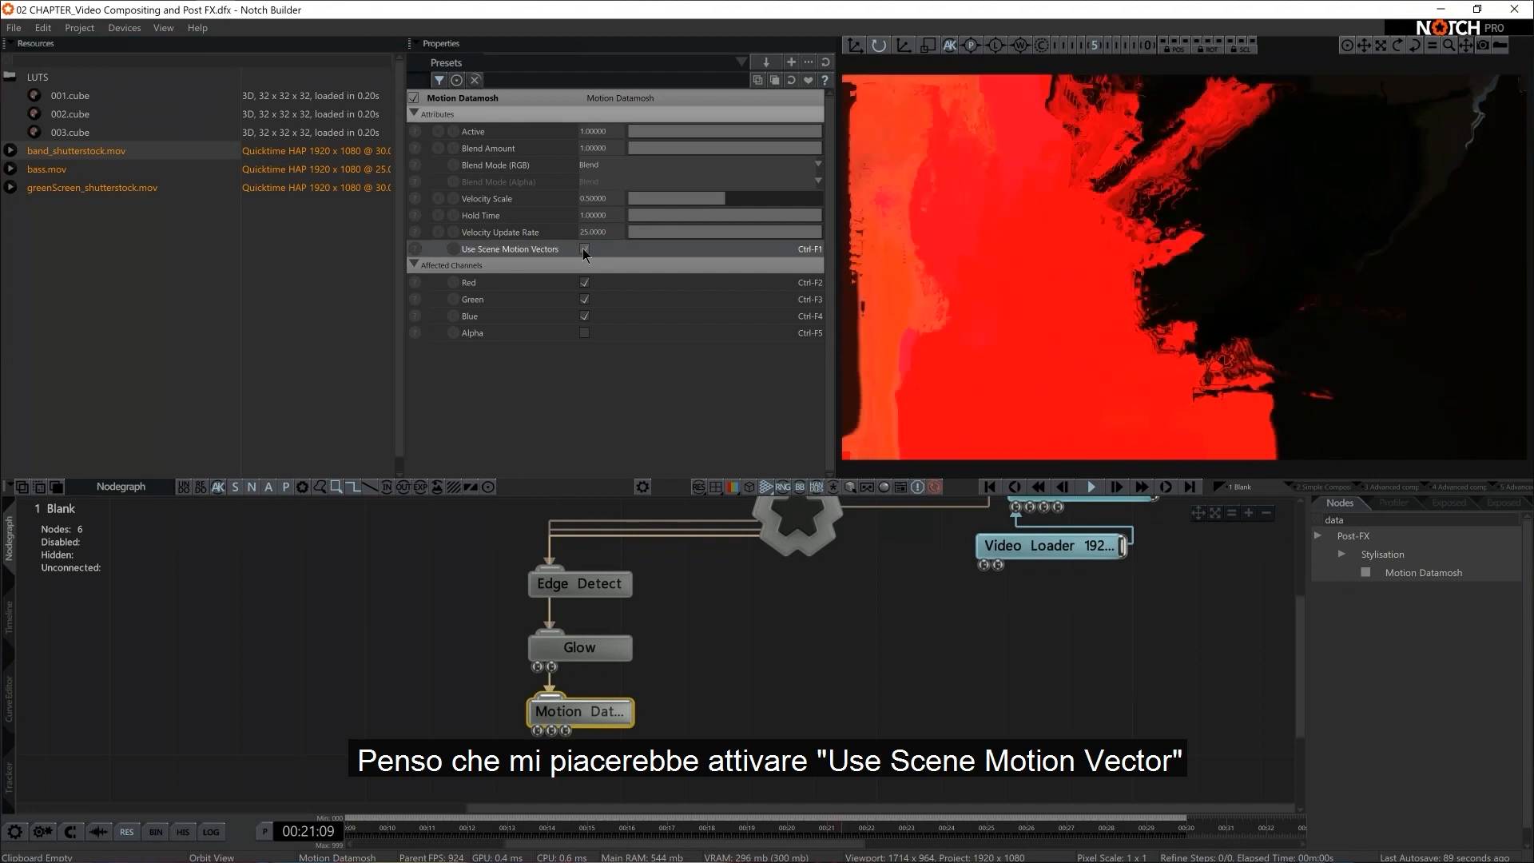
left_click(593, 165)
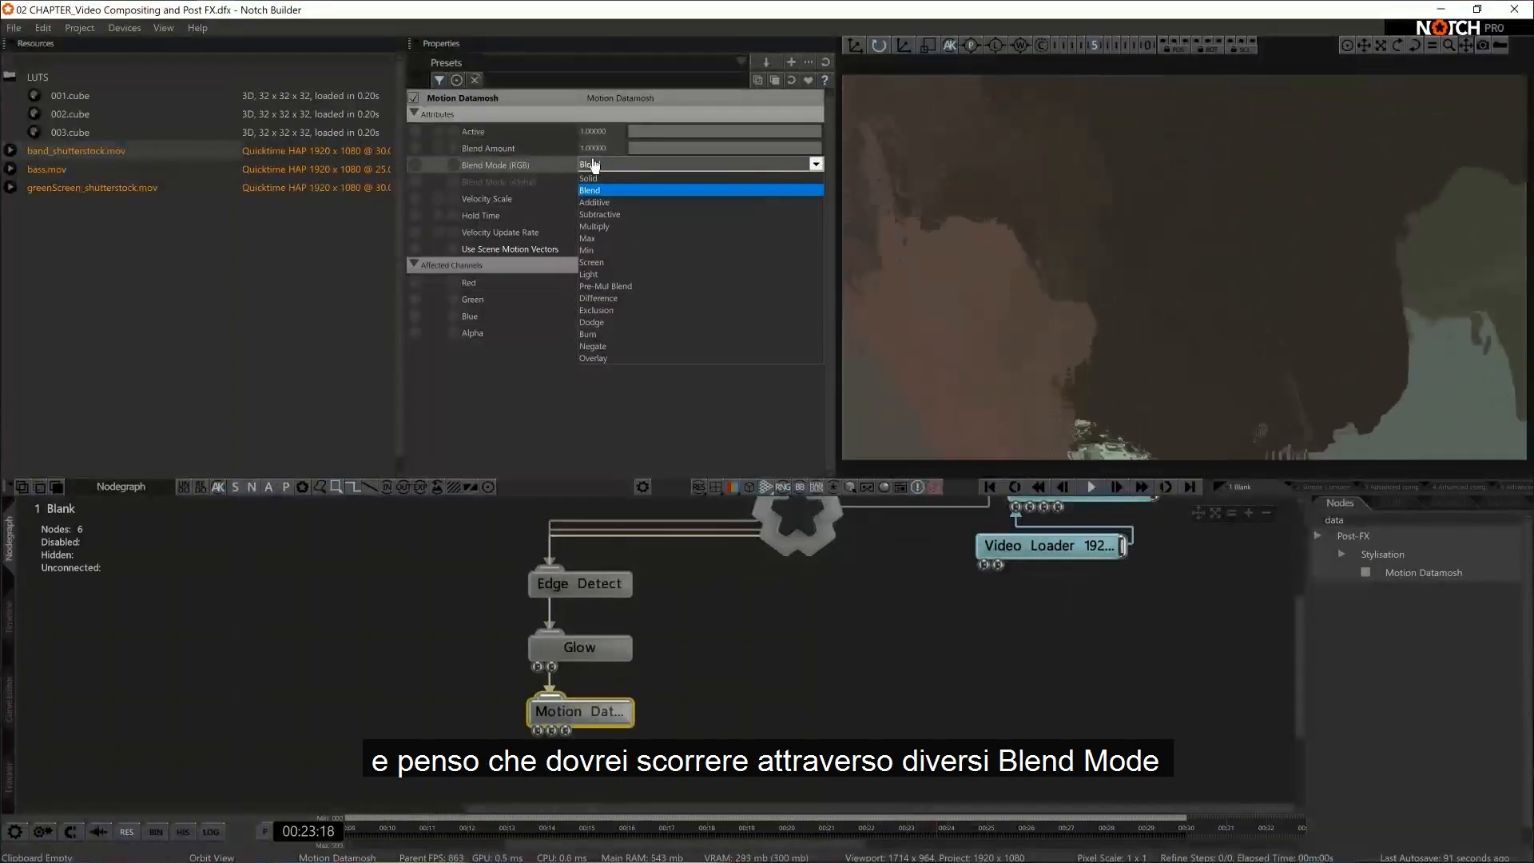
key("Down")
key("Down")
key("Down")
key("Down")
key("Down")
key("Down")
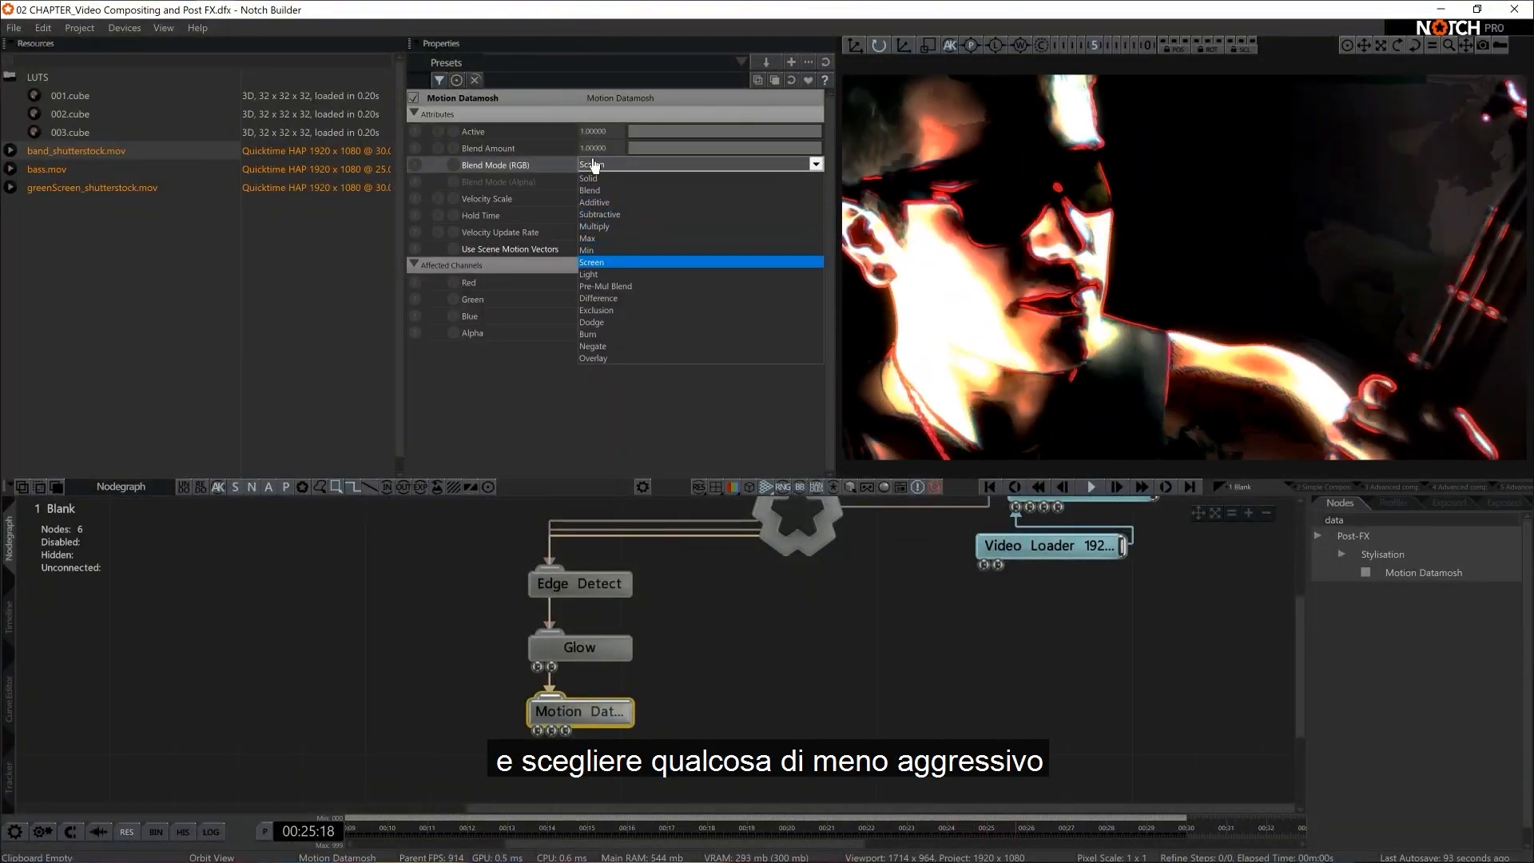
key("Down")
key("Down")
key("Down")
key("Down")
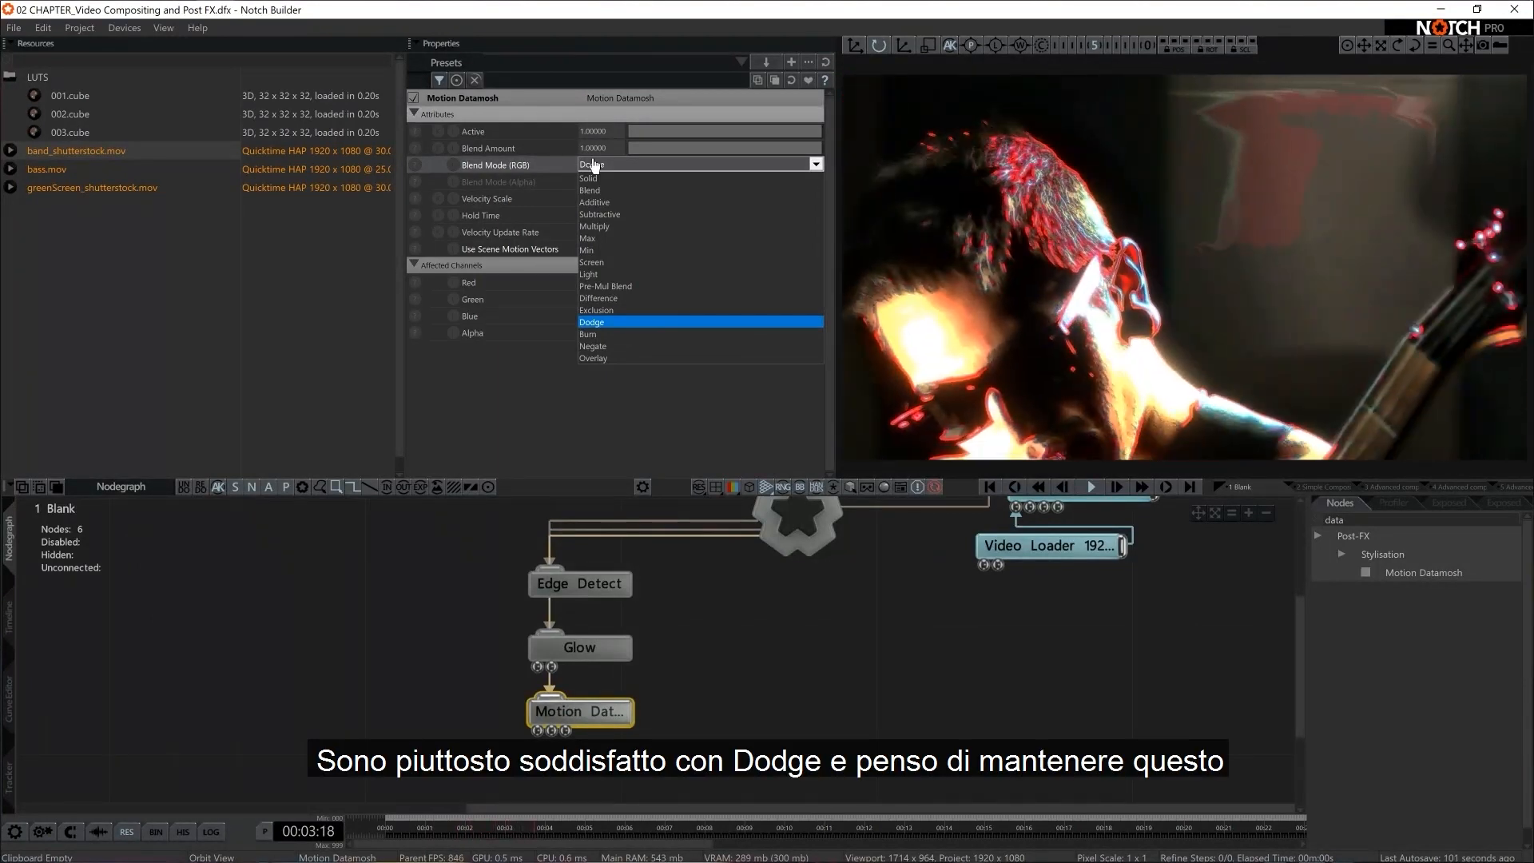
key("Return")
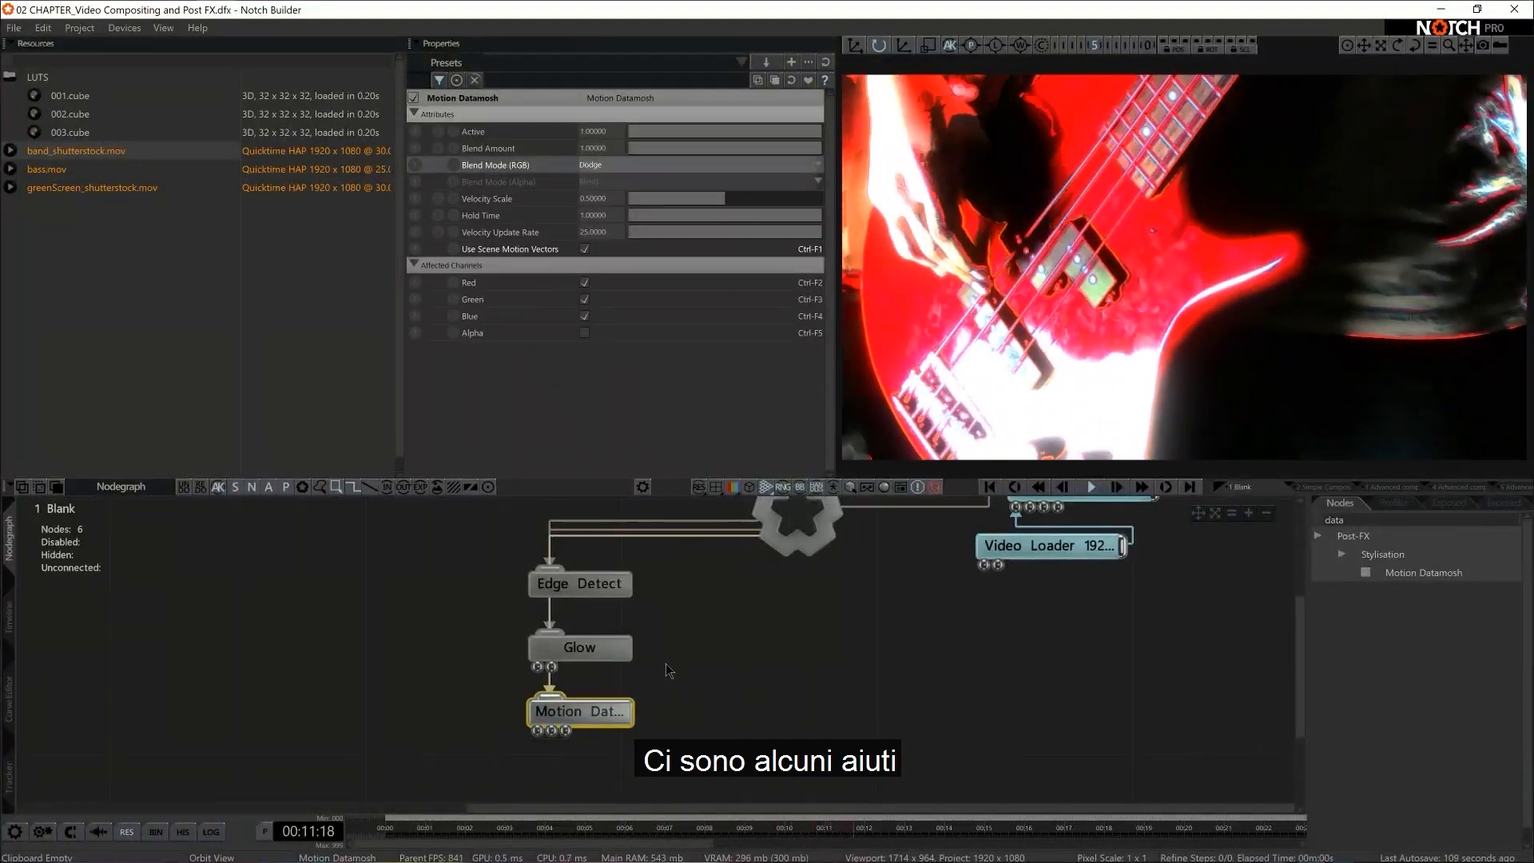
Open the Motion Datamosh manual page from the node list and examine its texture comparison and example nodegraph
right_click(1428, 573)
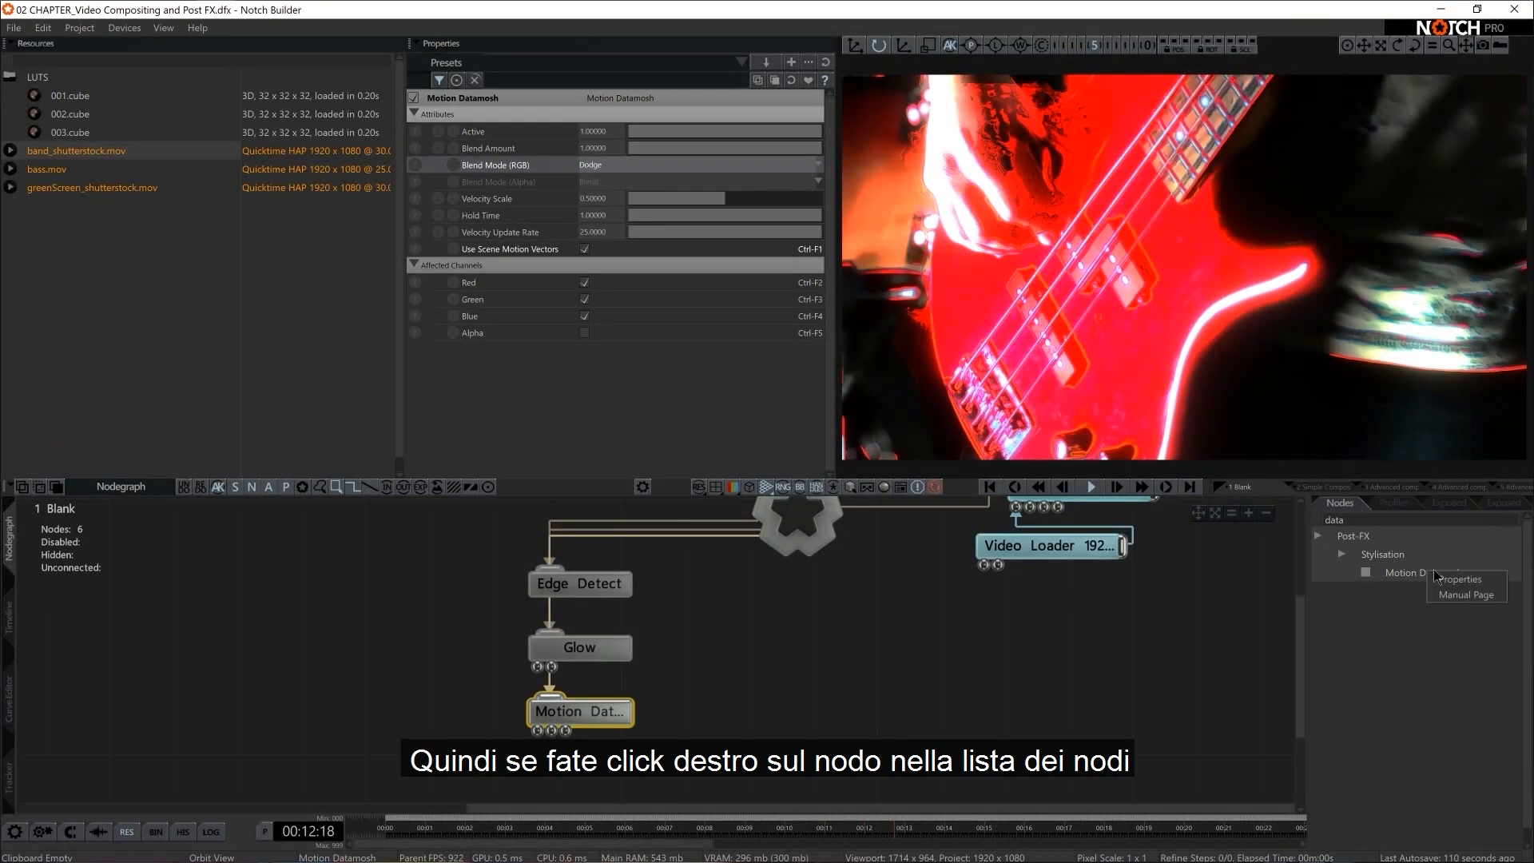
left_click(1464, 595)
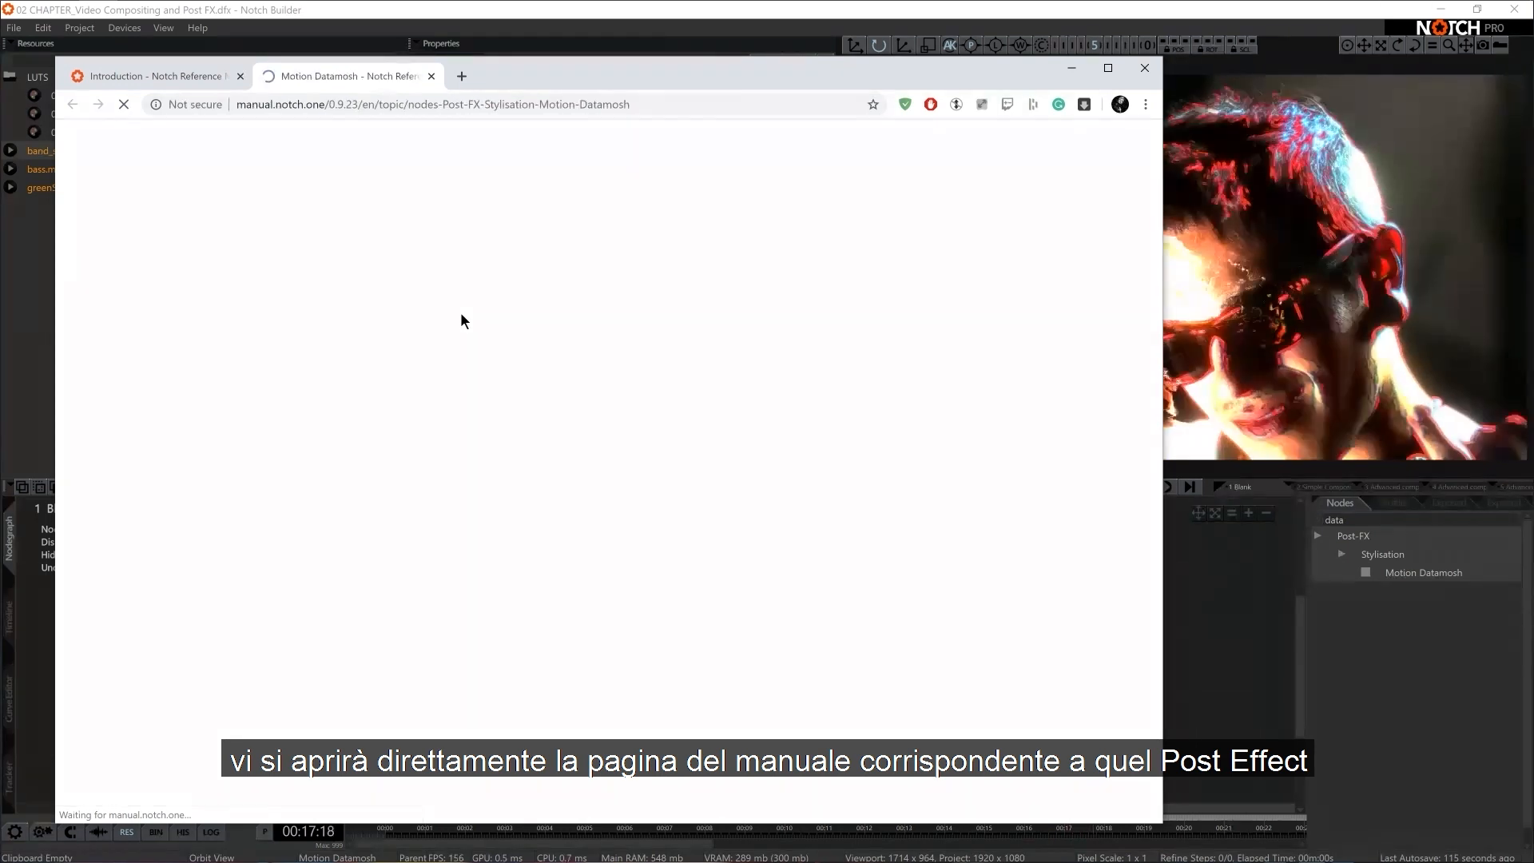
scroll(1004, 465, "down", 5)
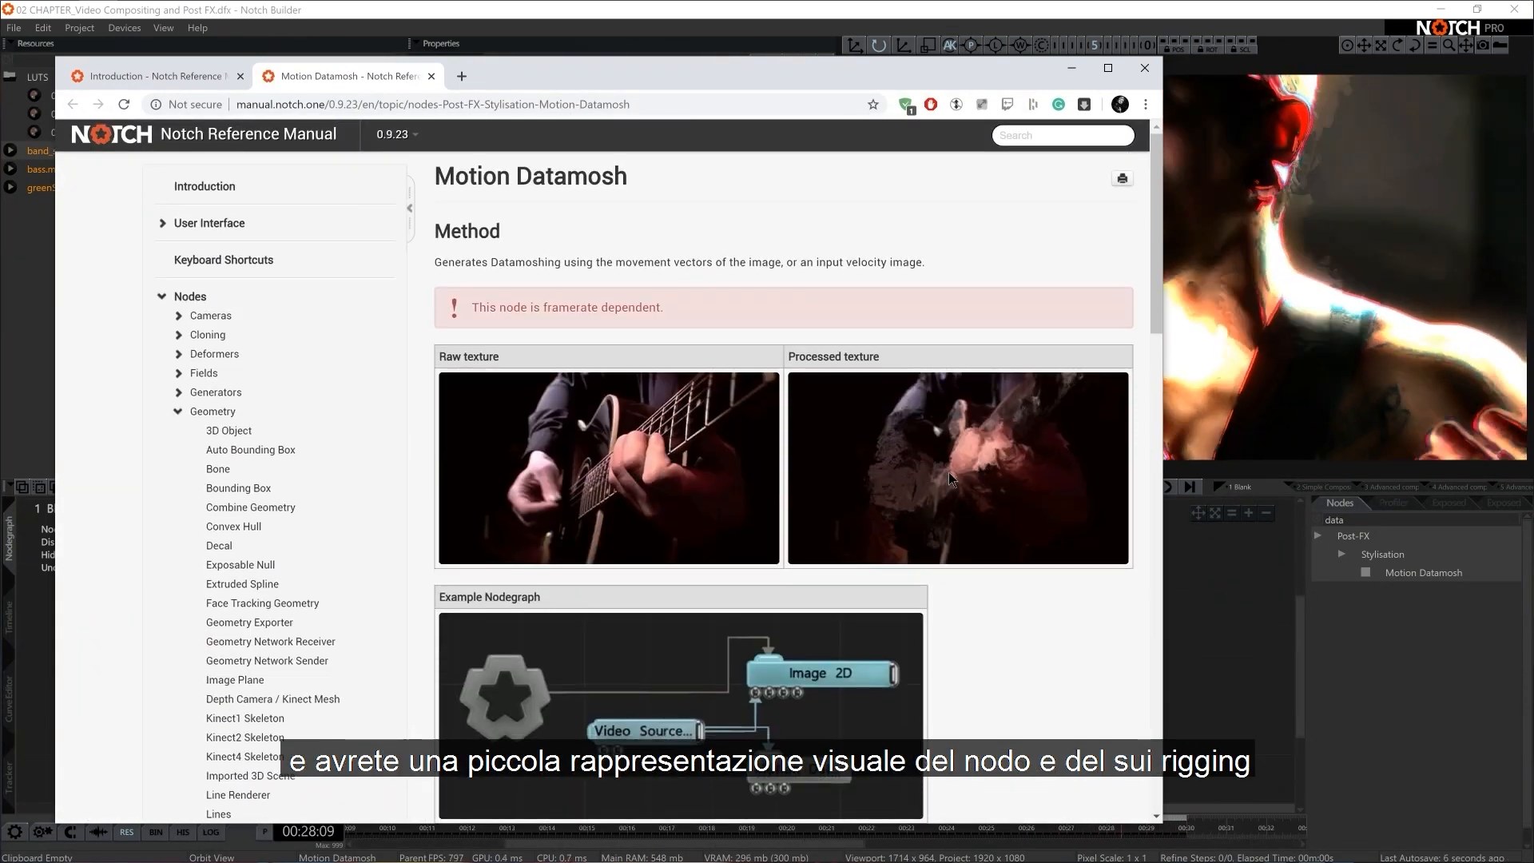
scroll(955, 347, "down", 2)
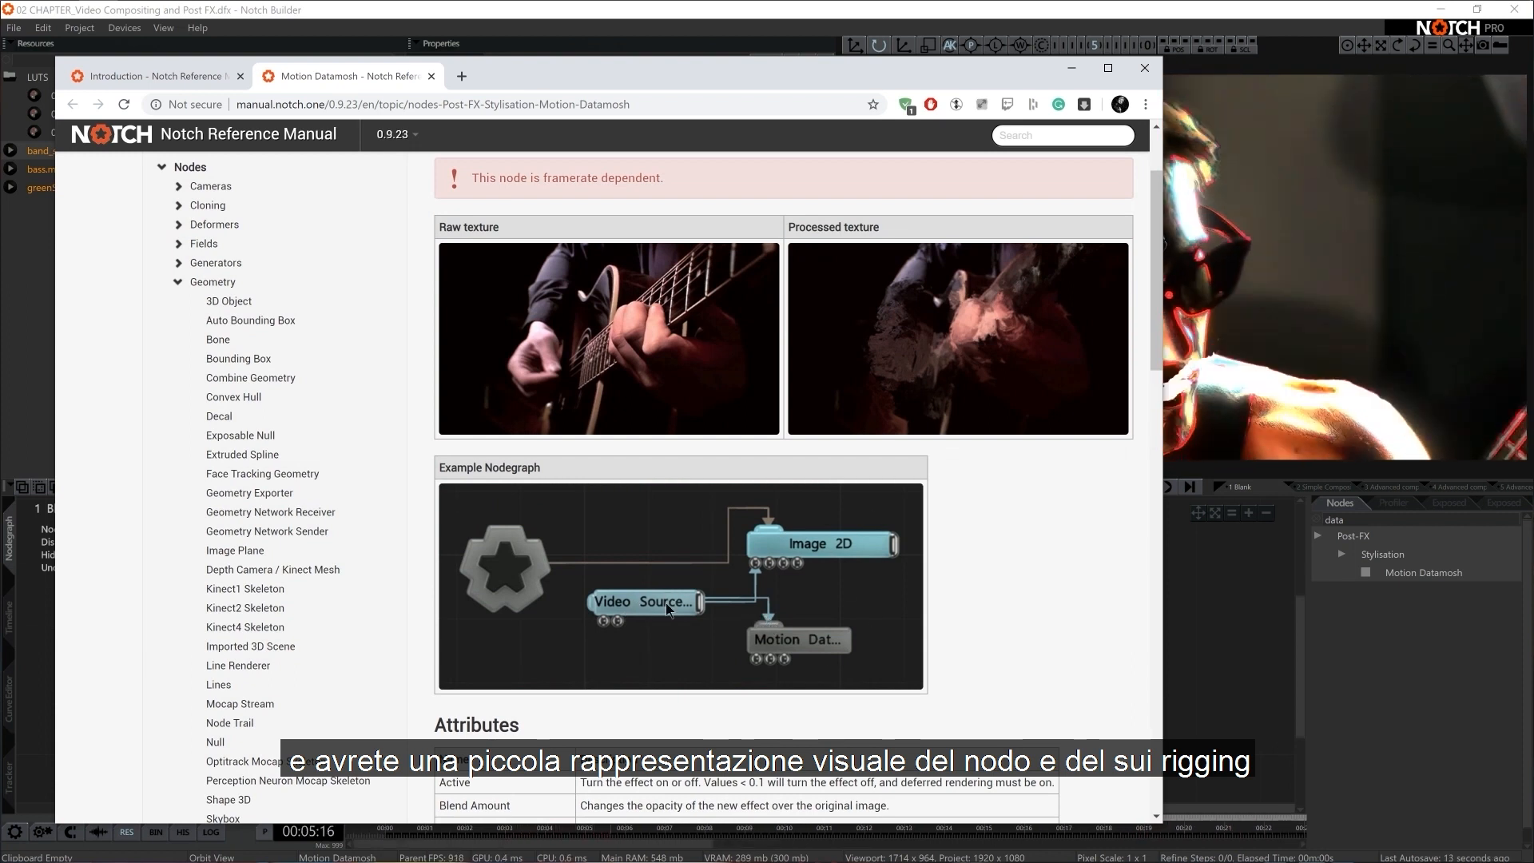
left_click(1281, 614)
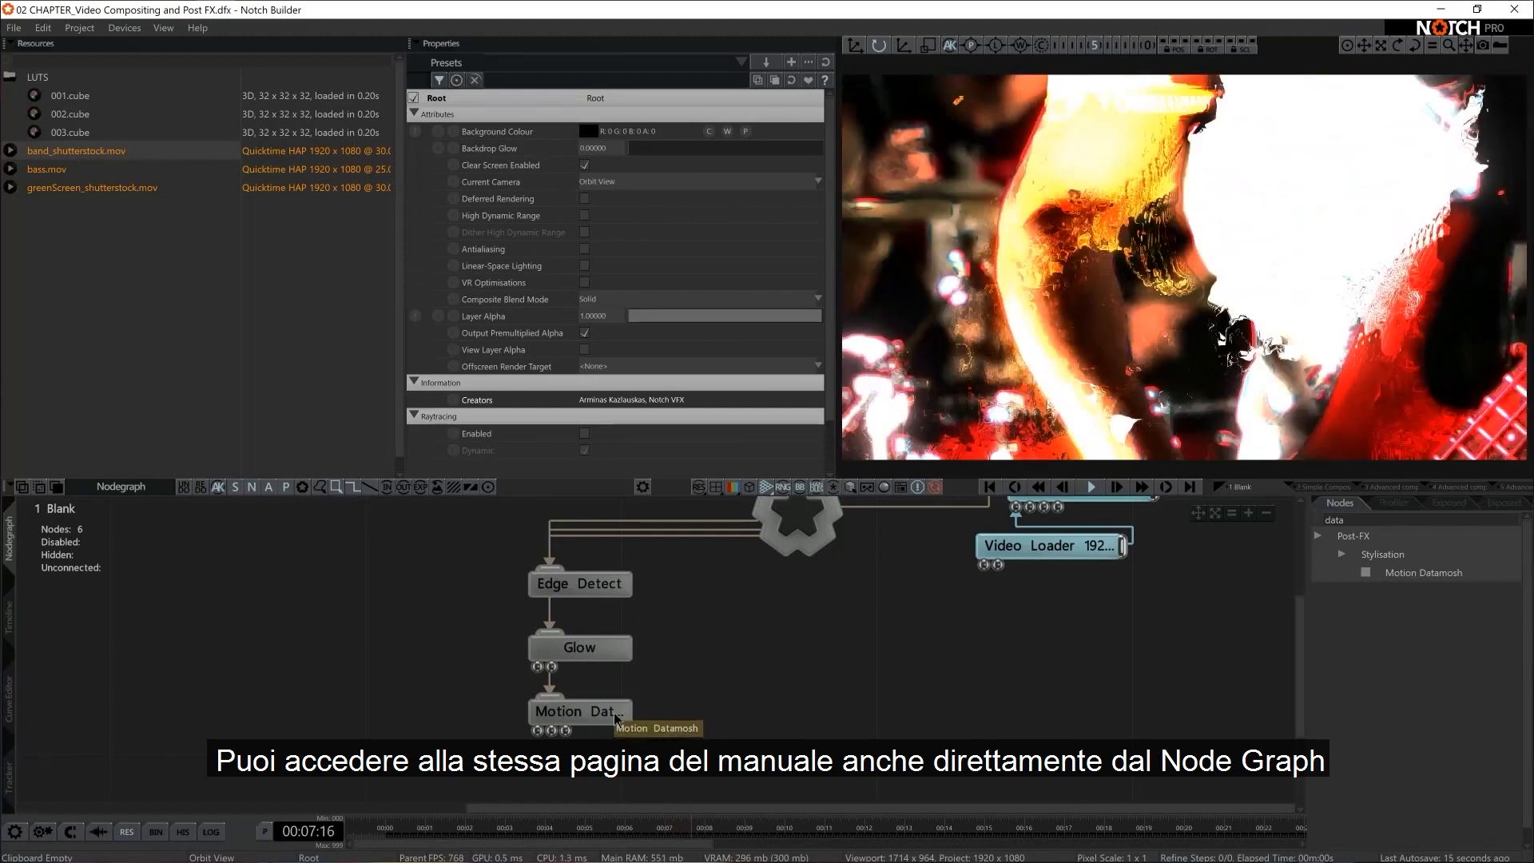
Open the manual from the Motion Datamosh node's properties and examine the Post-FX page's gallery of effects
left_click(600, 722)
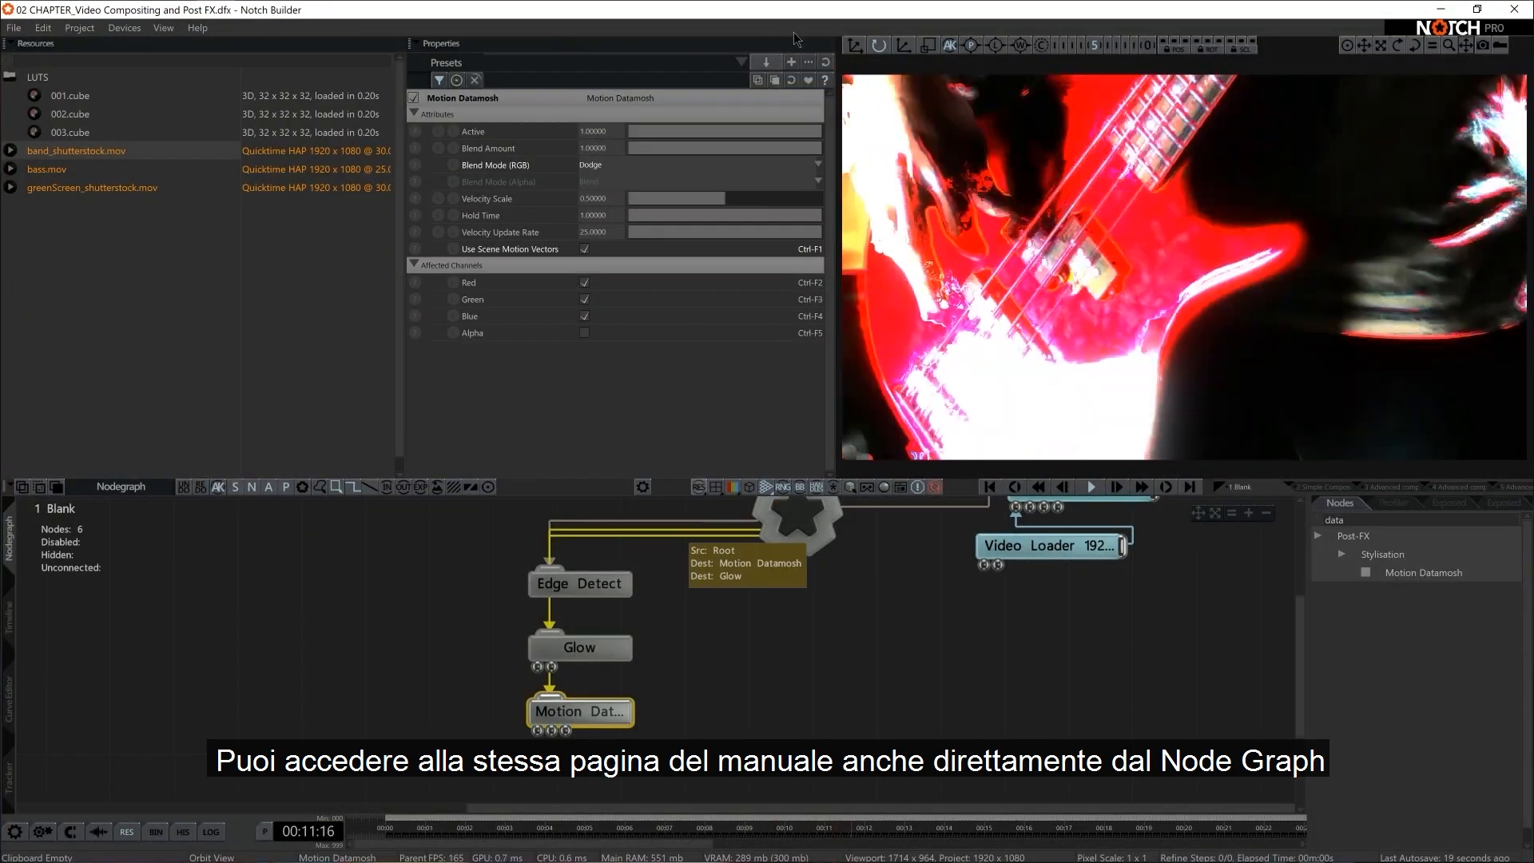
left_click(824, 80)
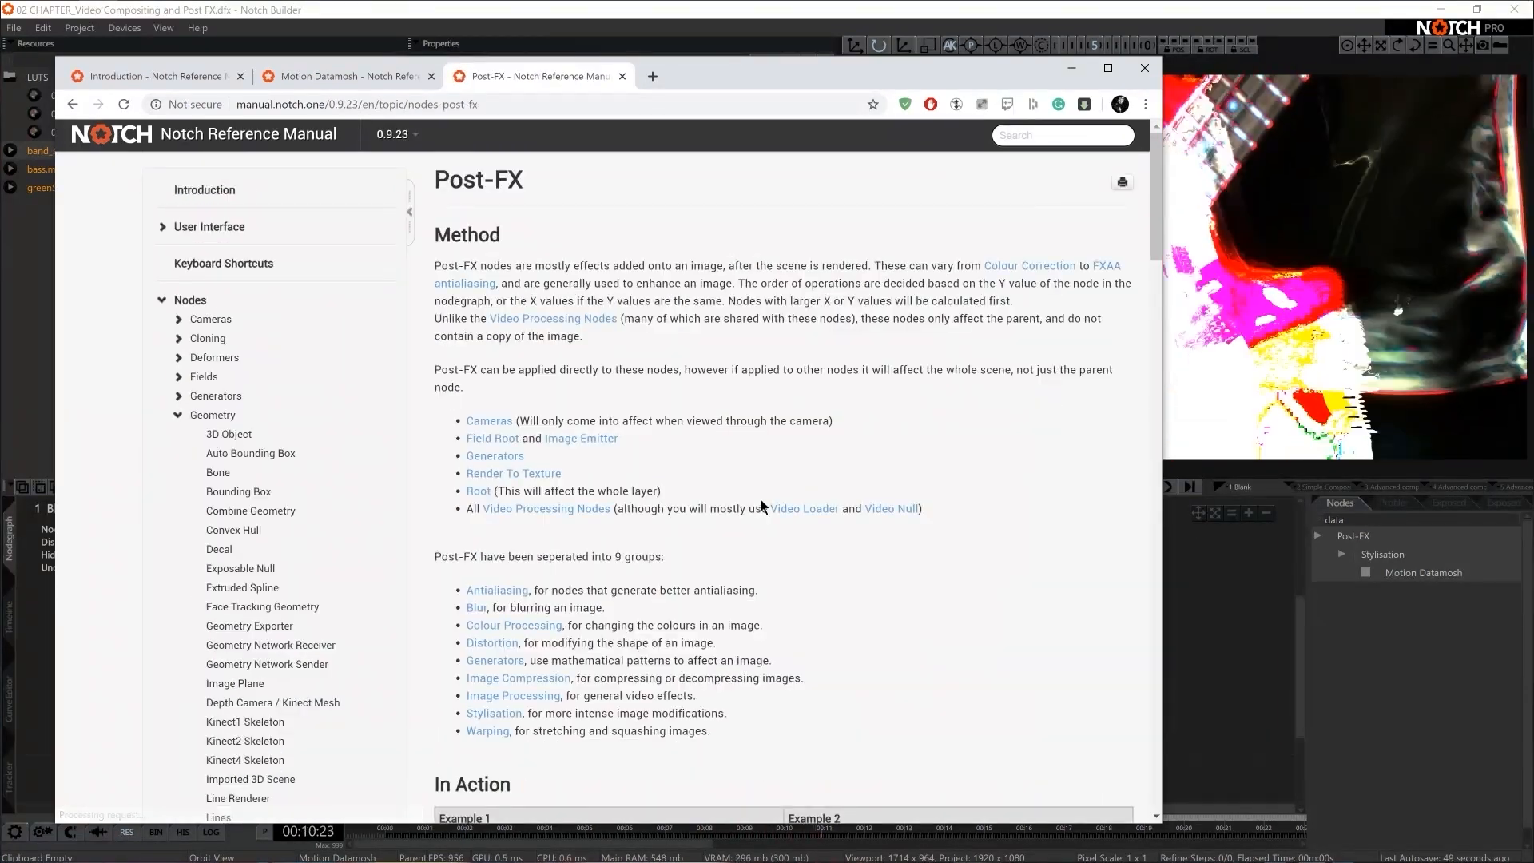
scroll(760, 497, "down", 10)
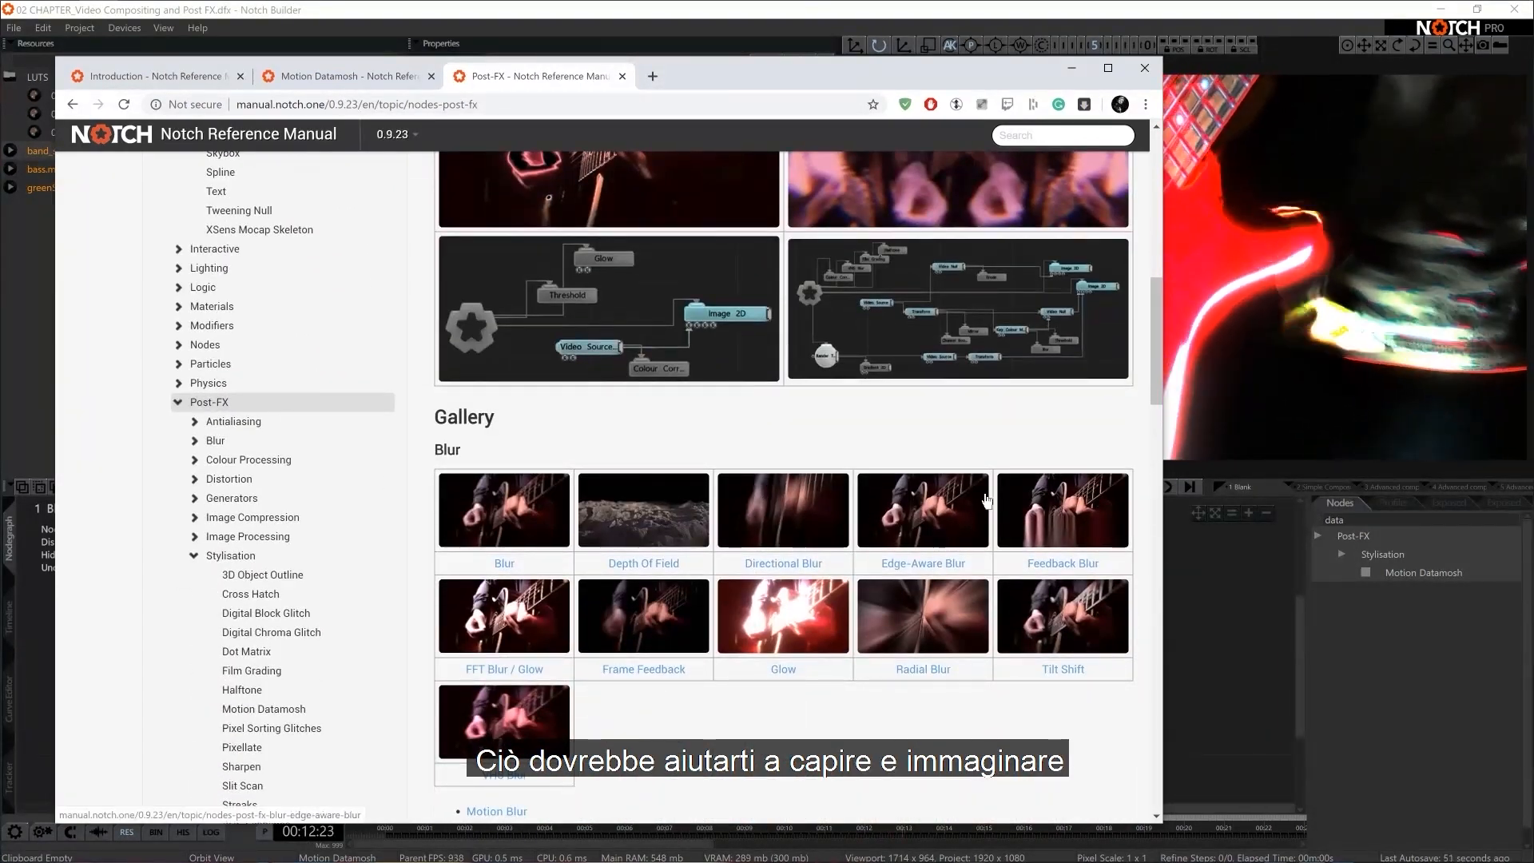
scroll(620, 601, "down", 3)
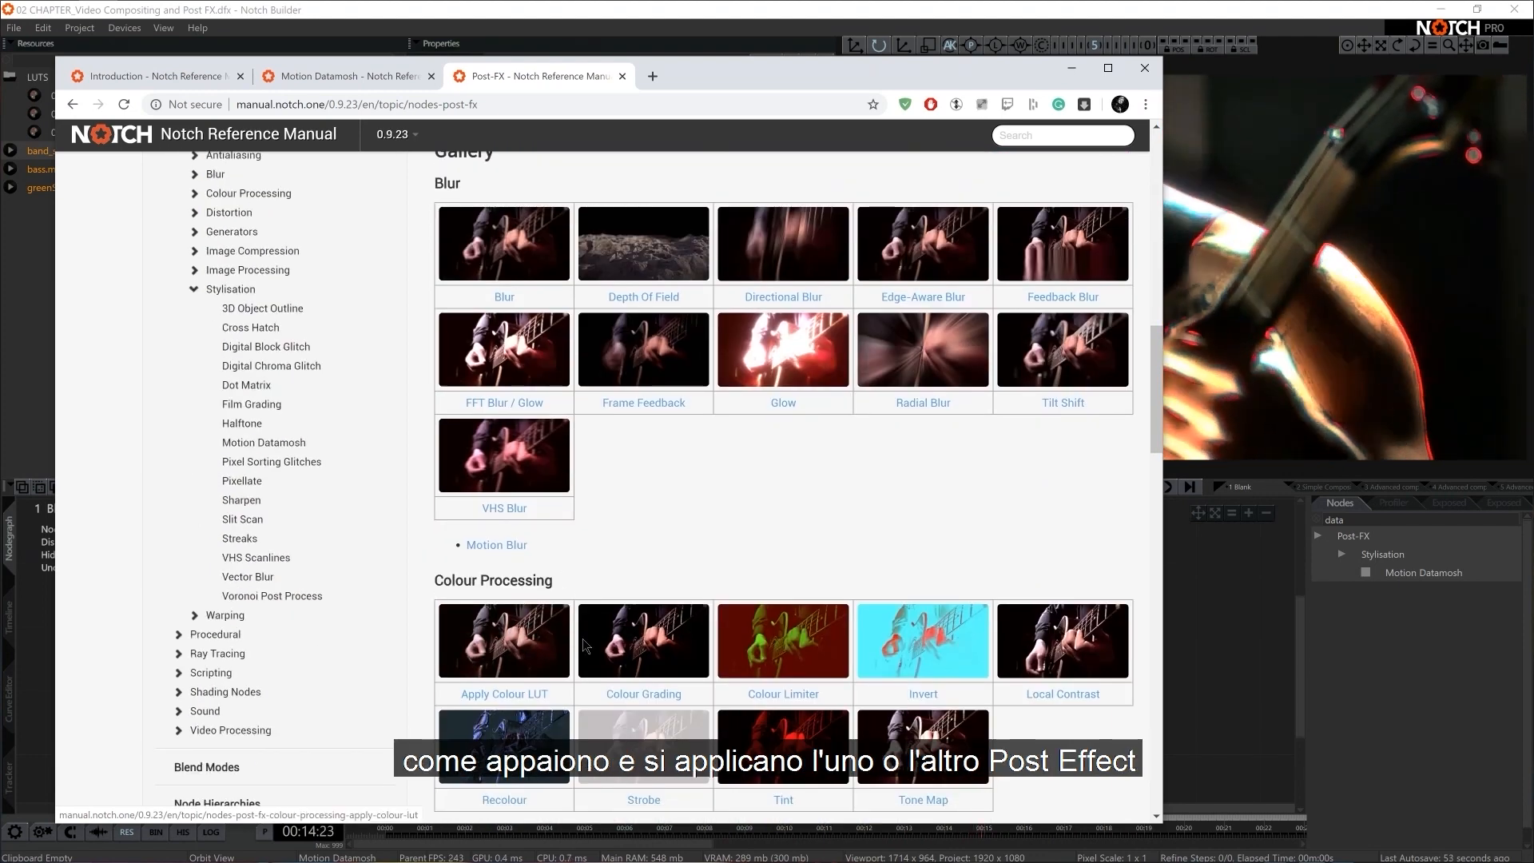
scroll(777, 723, "down", 3)
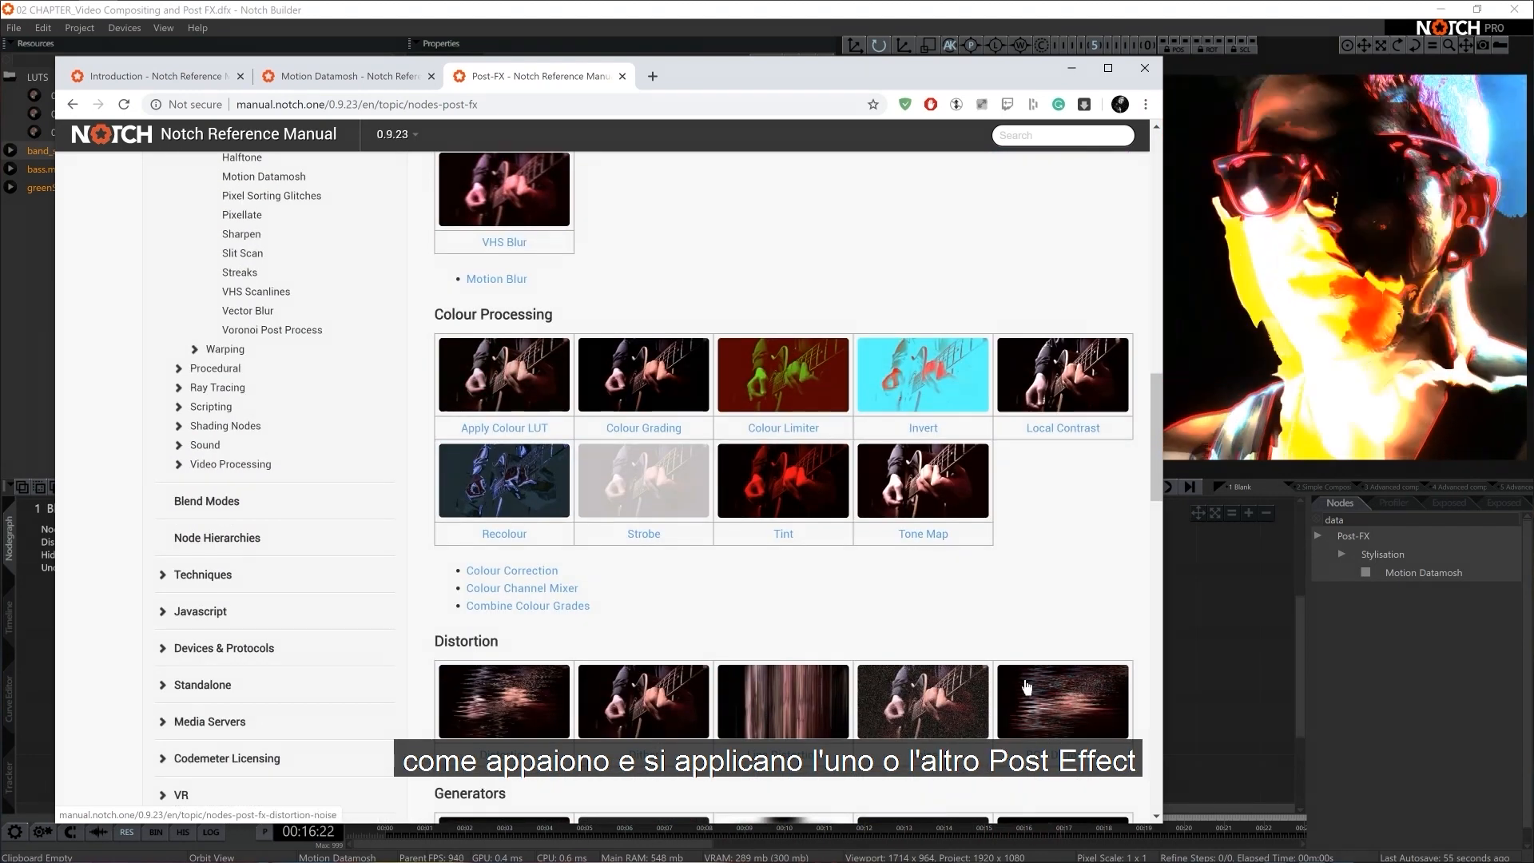
scroll(1026, 687, "down", 5)
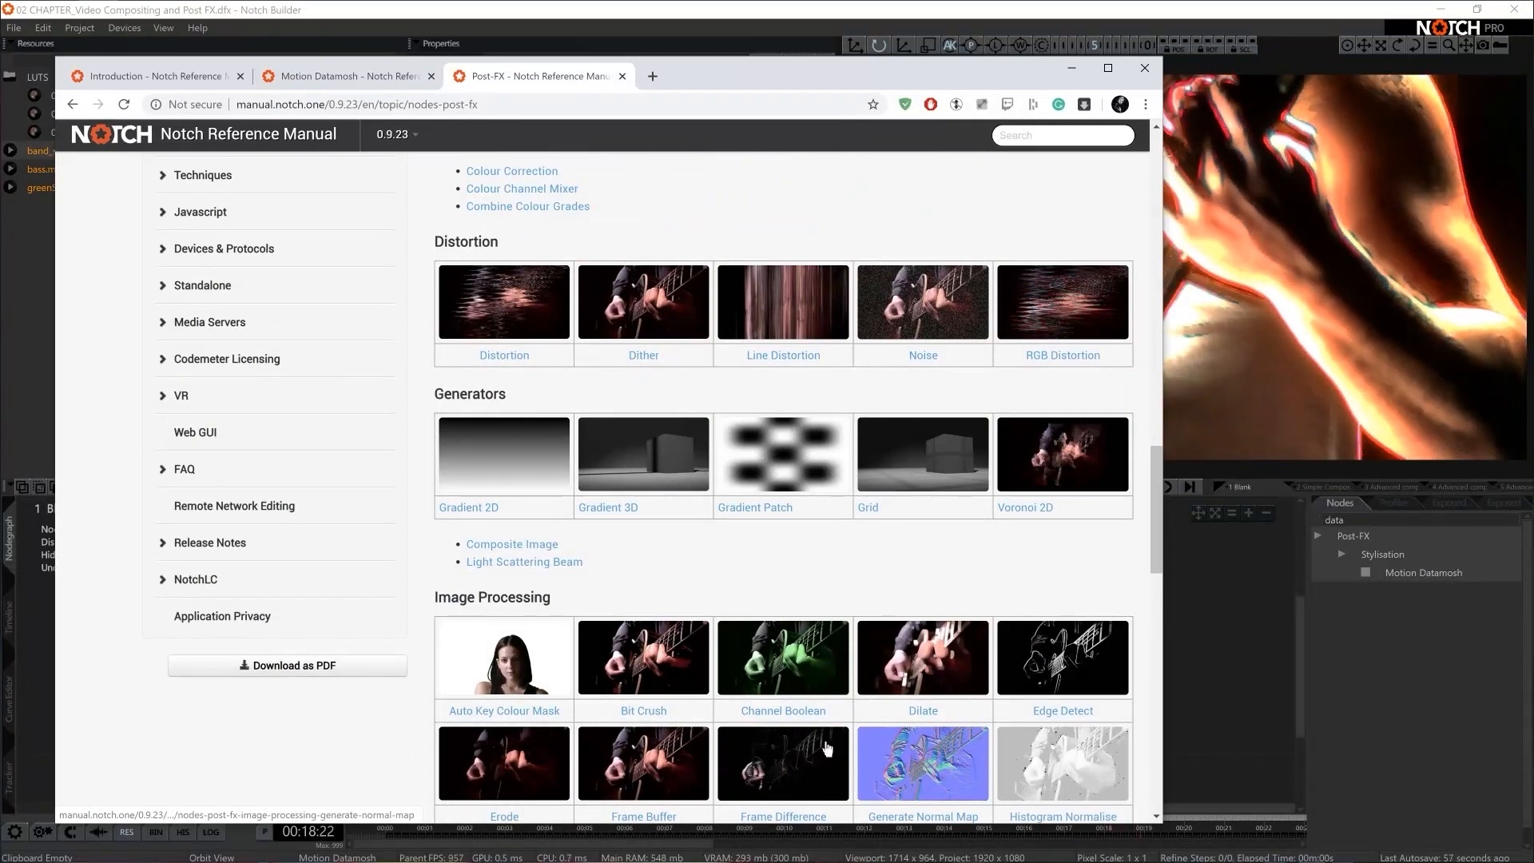
left_click(1233, 648)
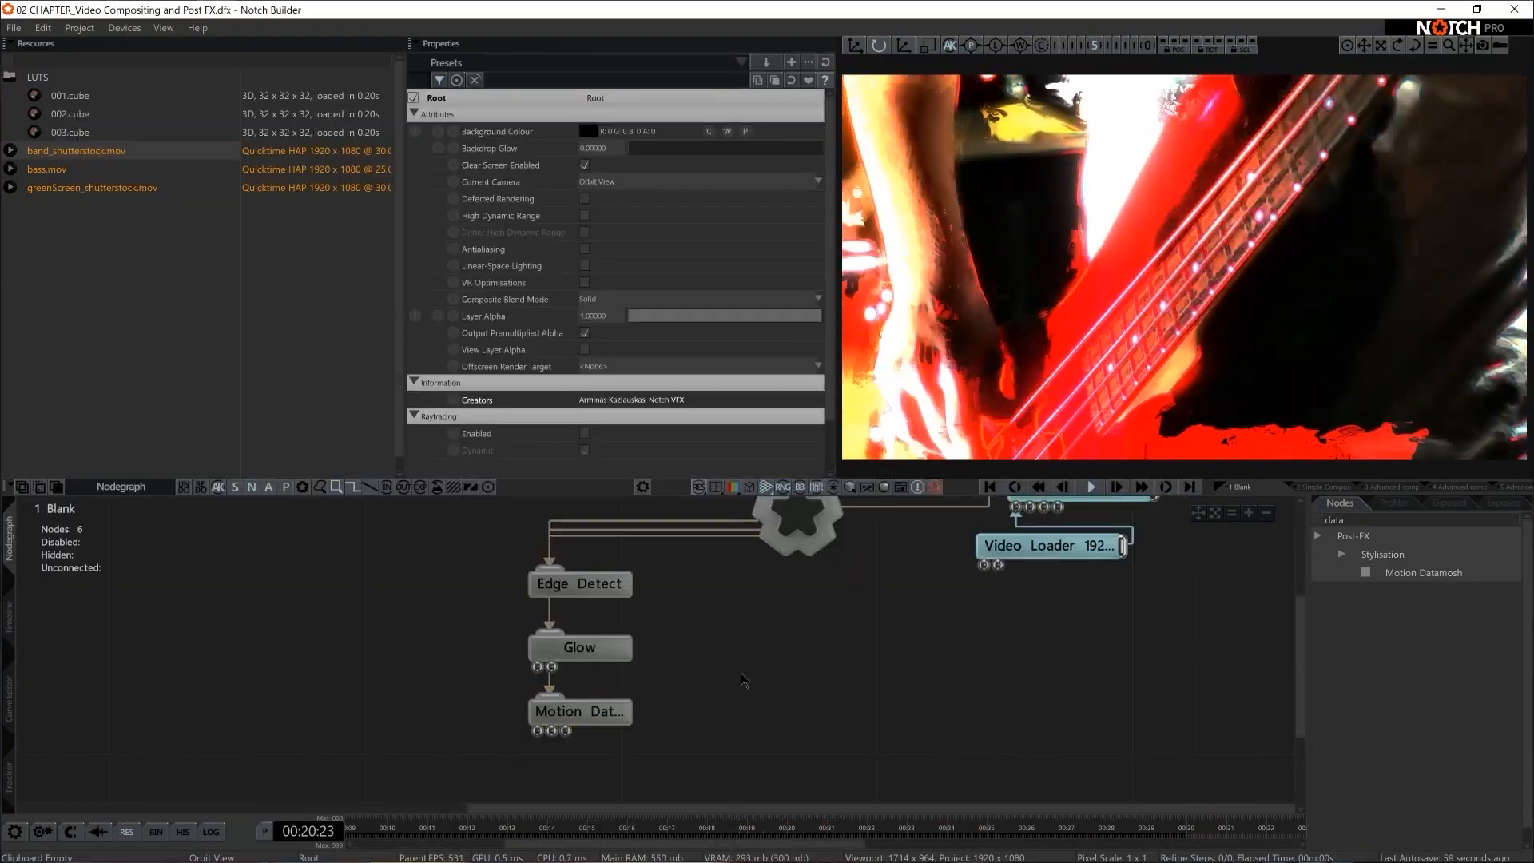
Find the Vector Blur node, add it beneath Motion Datamosh and connect it to the Root
key("BackSpace")
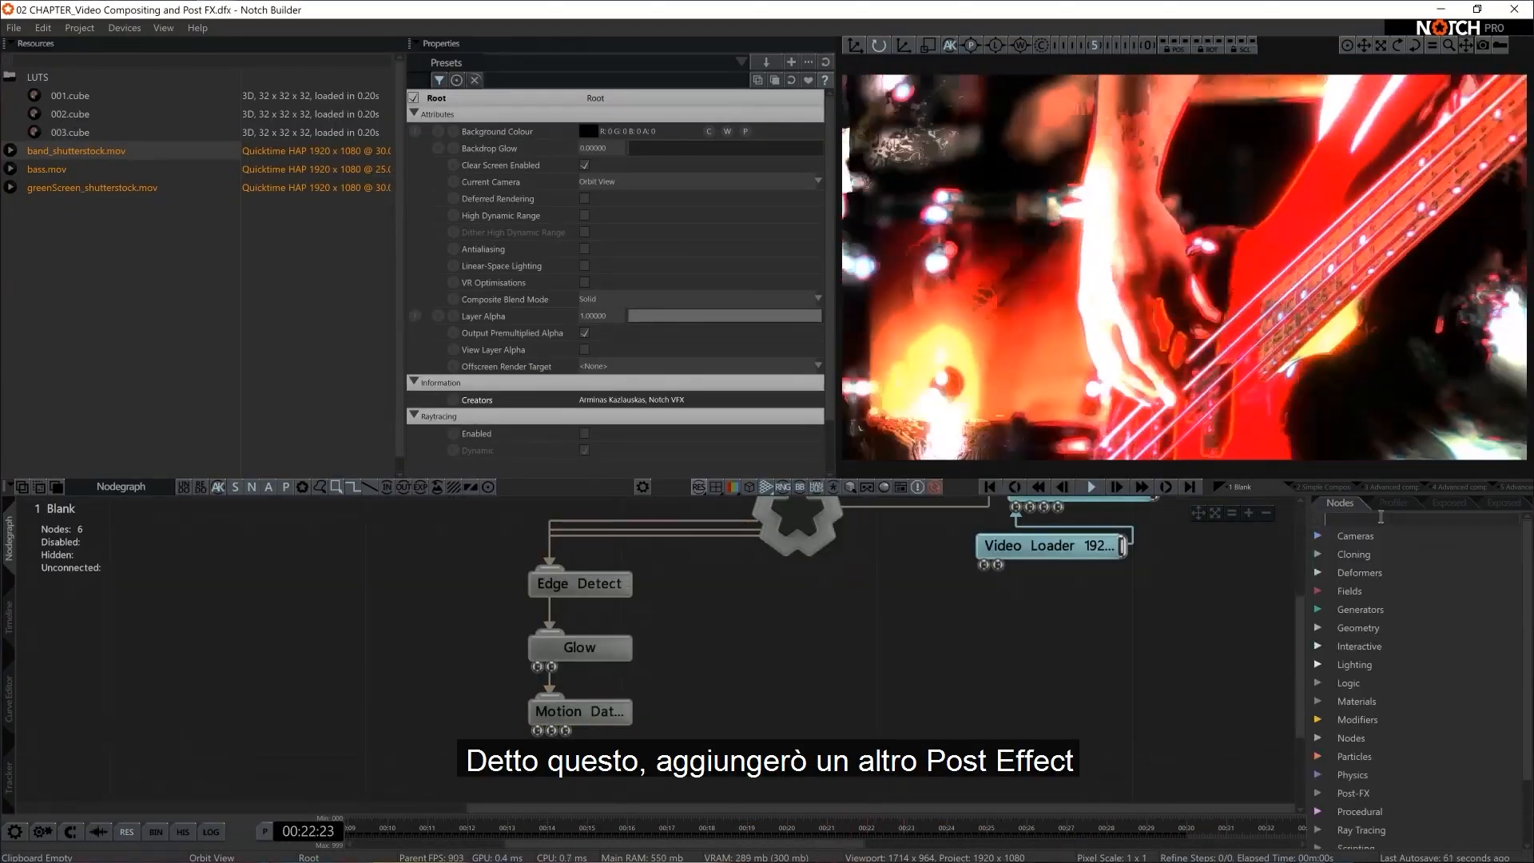
type("vector")
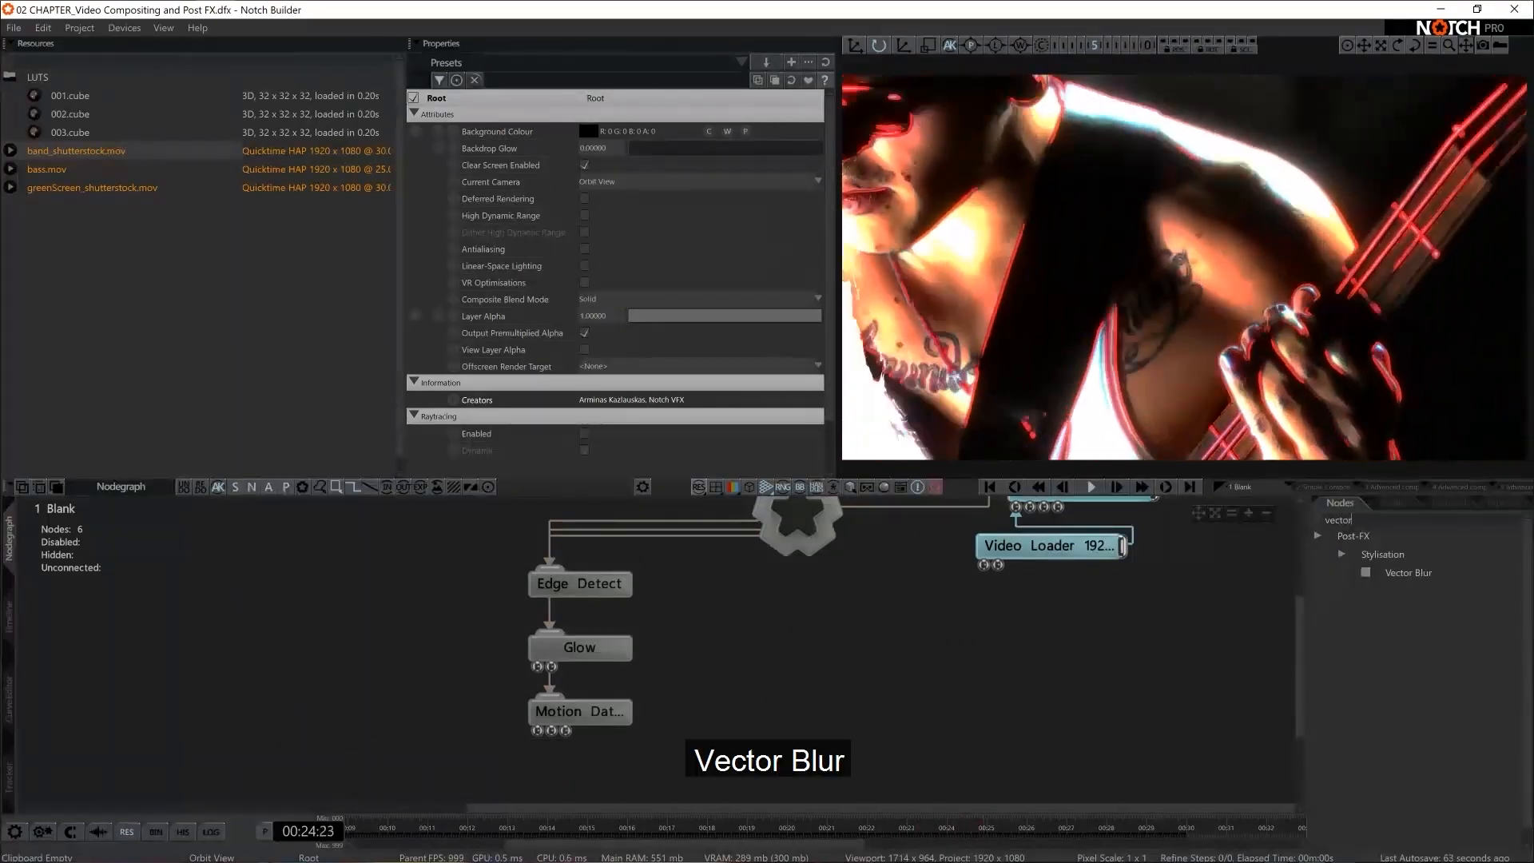
left_click_drag(1420, 581, 489, 752)
left_click_drag(795, 527, 545, 776)
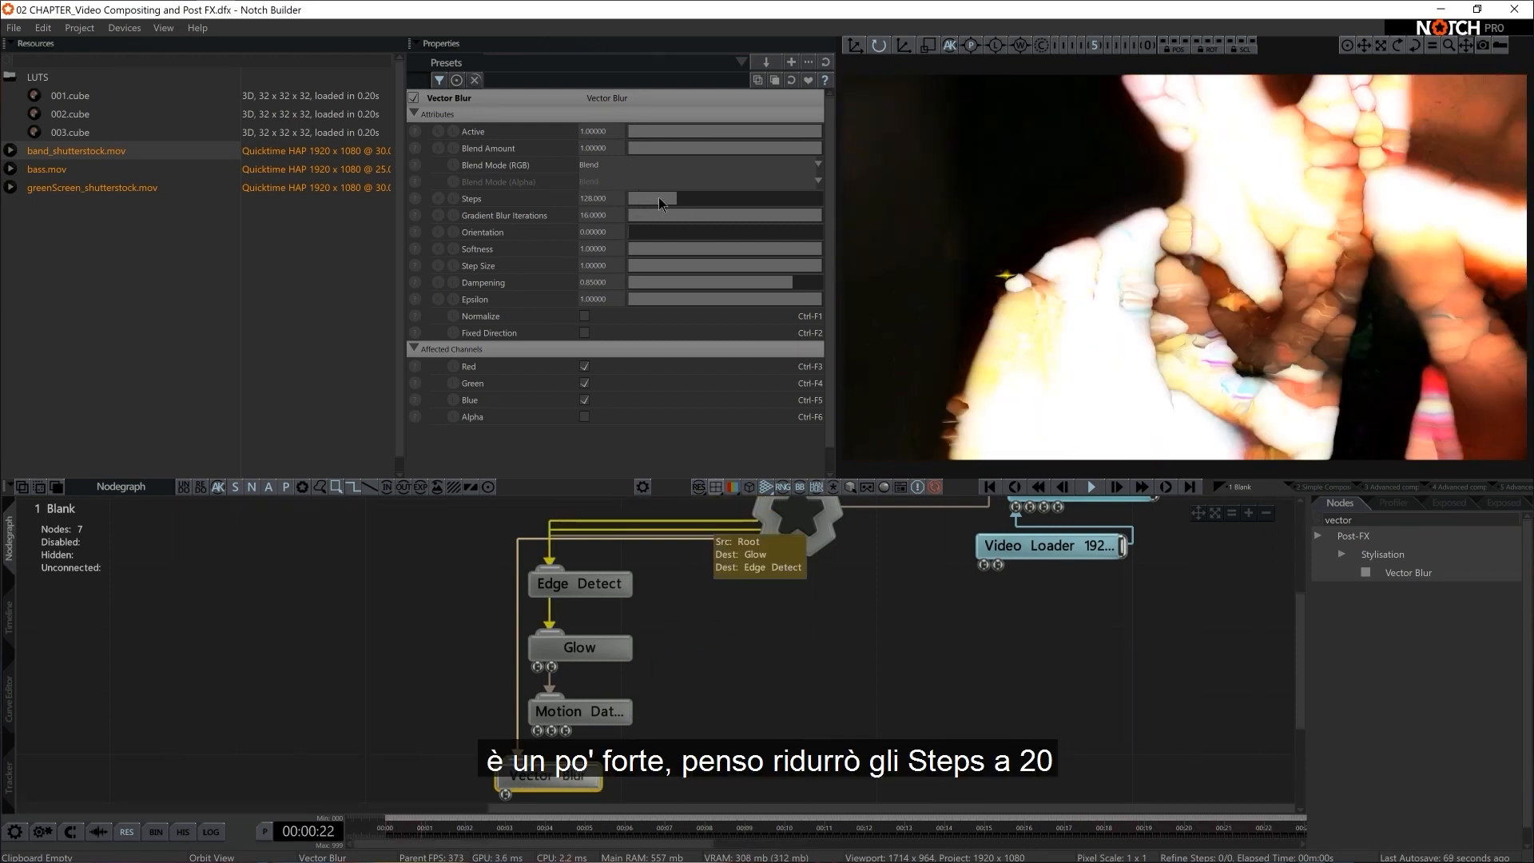
Set the Vector Blur node's Steps to 20
double_click(593, 198)
type("20")
key("Return")
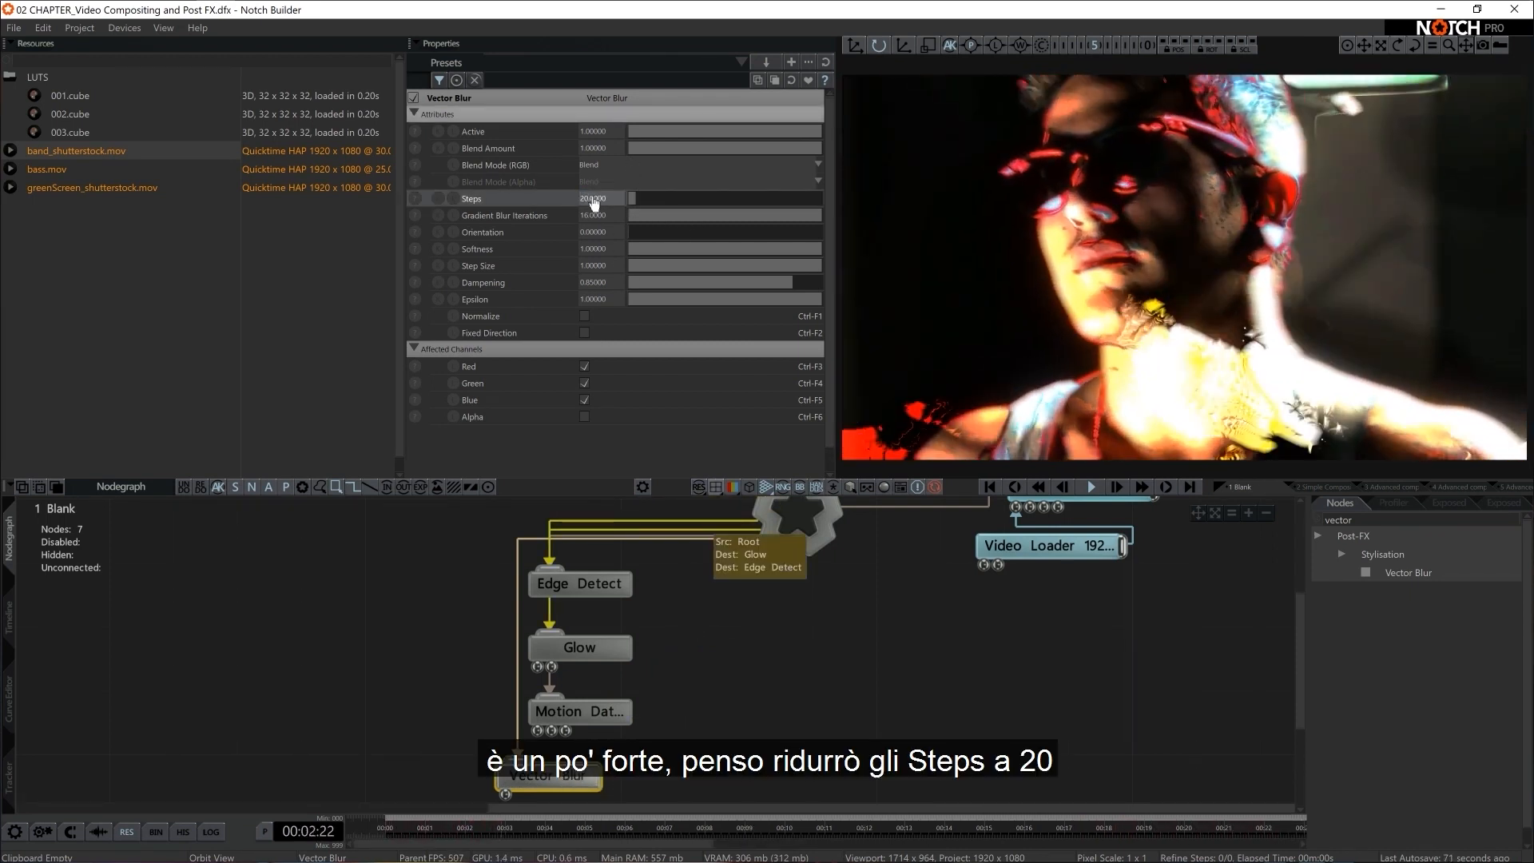
Set the Vector Blur's Orientation to 200 and reduce its Dampening to about 0.076
left_click_drag(601, 234, 735, 231)
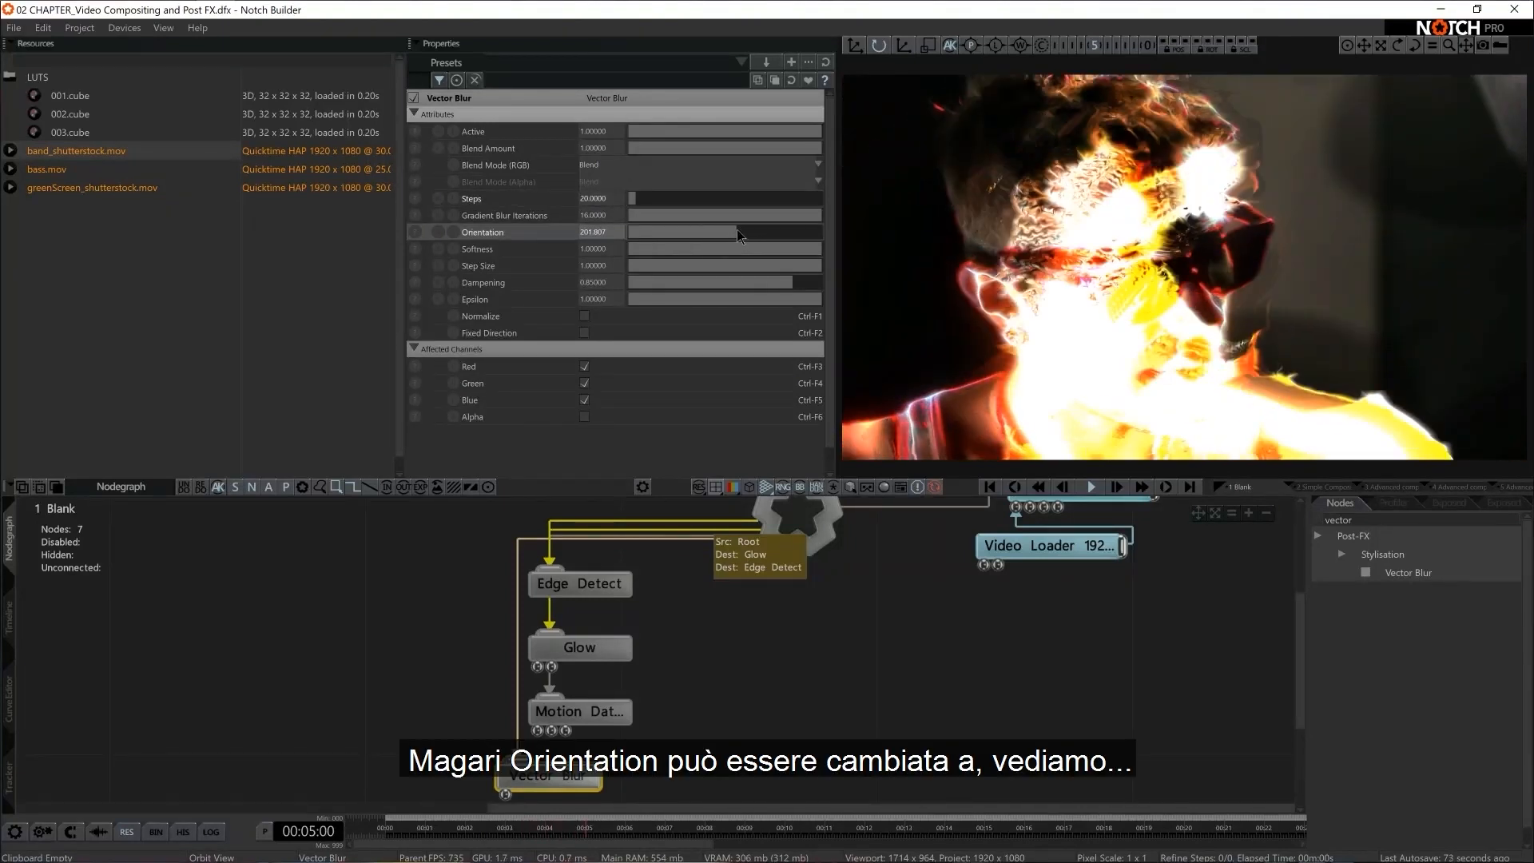
double_click(593, 232)
type("200")
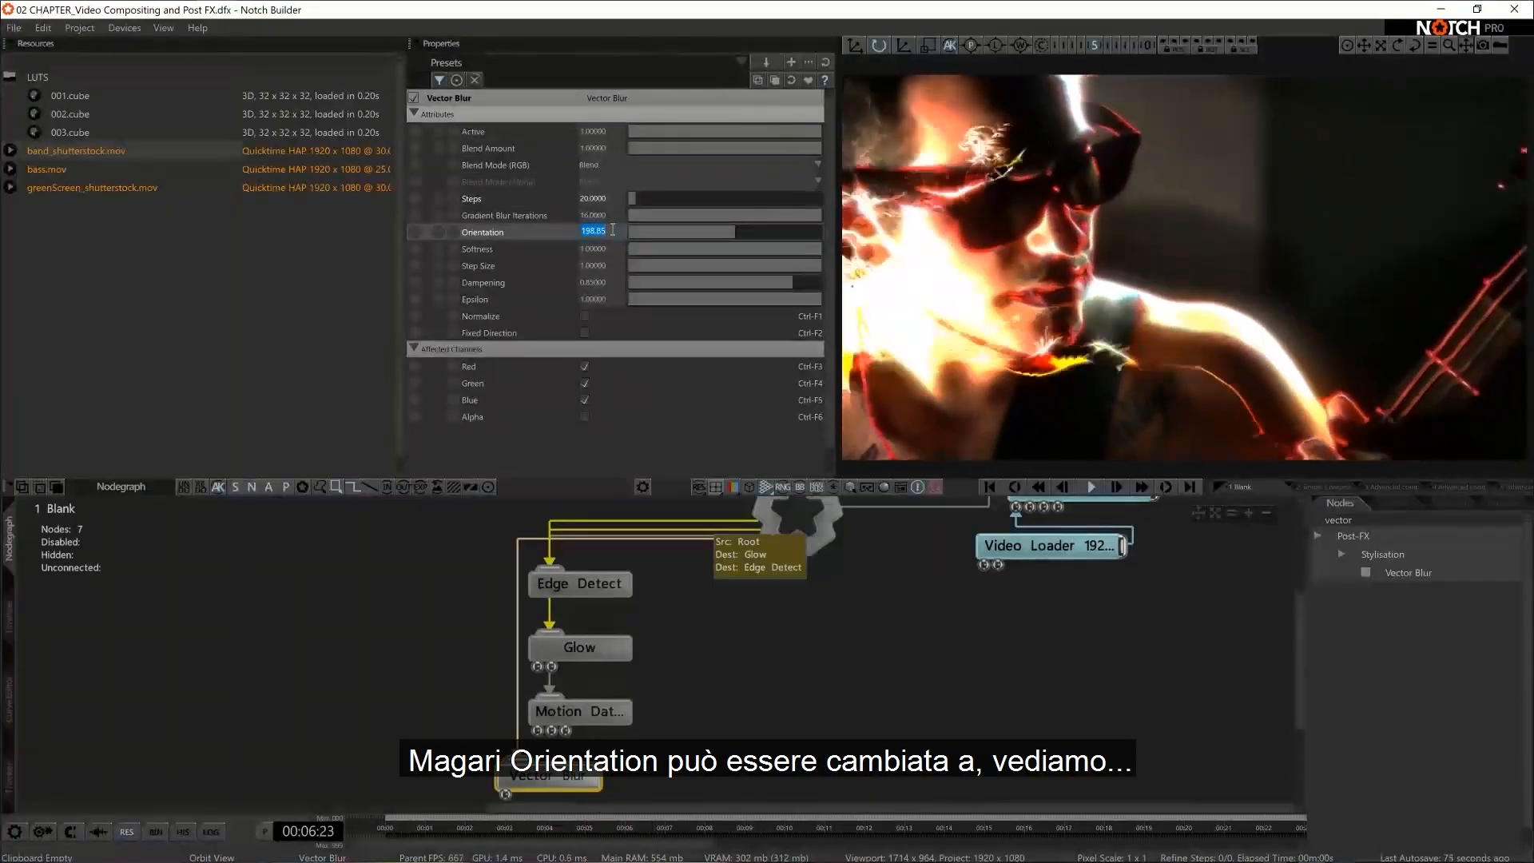
key("Return")
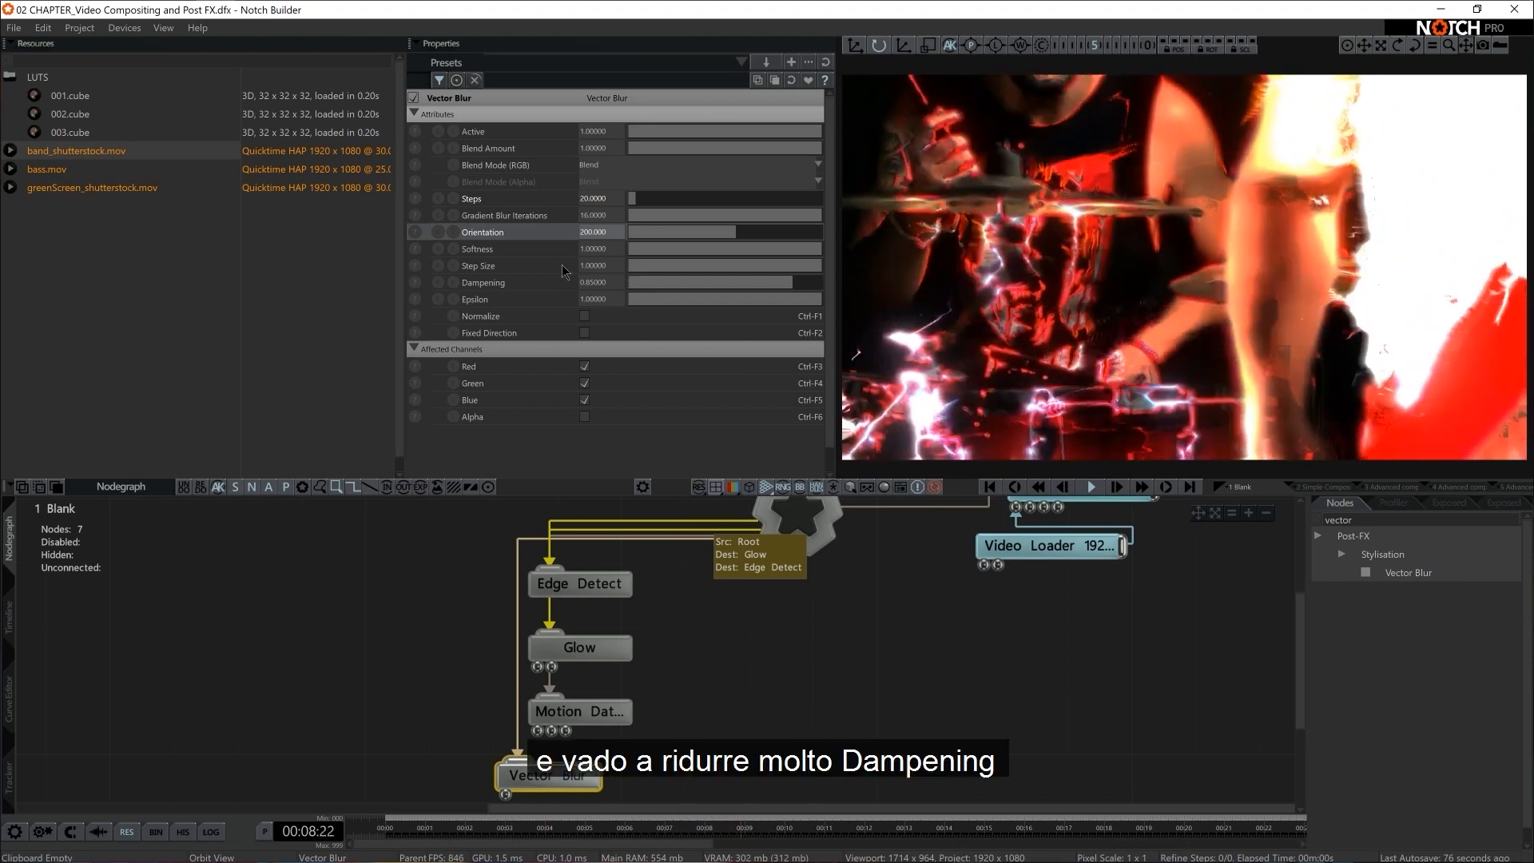
left_click_drag(766, 283, 642, 299)
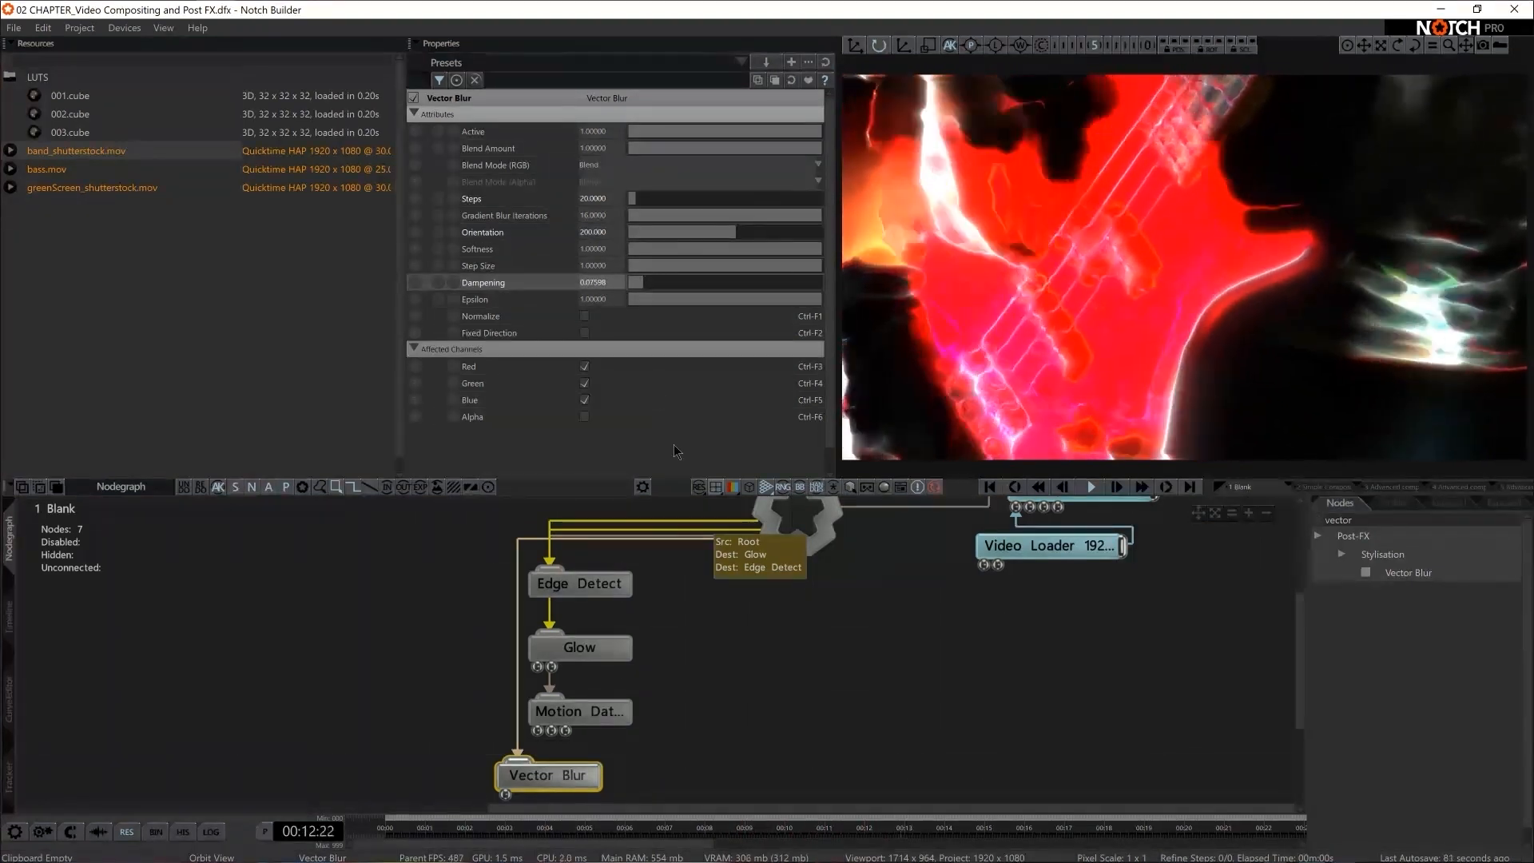
Browse the Post-FX categories in the full node list and examine the effects in the Blur group
scroll(803, 647, "down", 3)
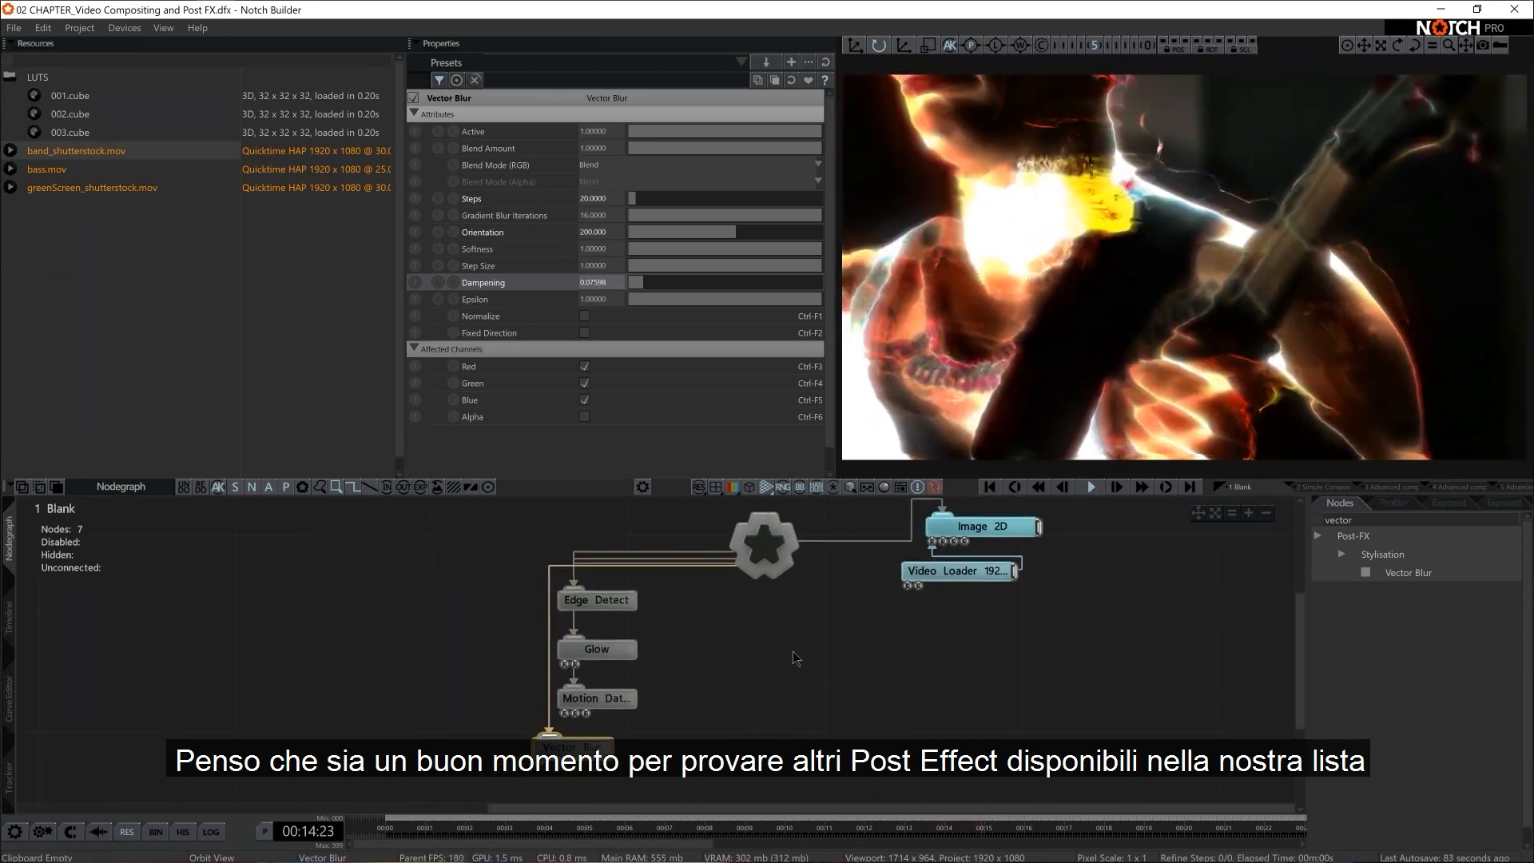
left_click(1318, 519)
scroll(1342, 728, "down", 2)
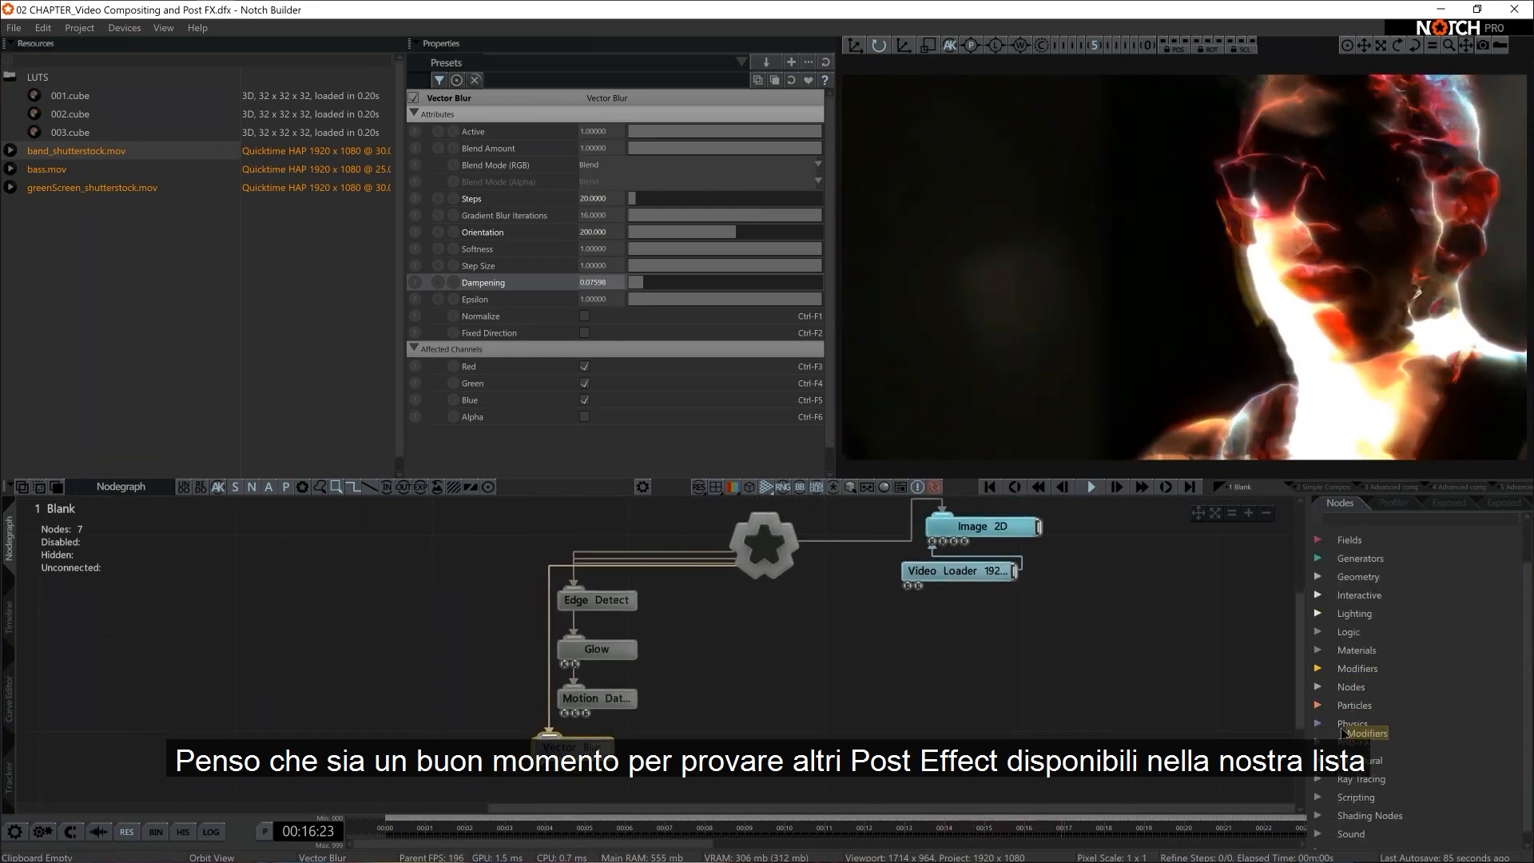
left_click(1354, 741)
scroll(1379, 727, "down", 3)
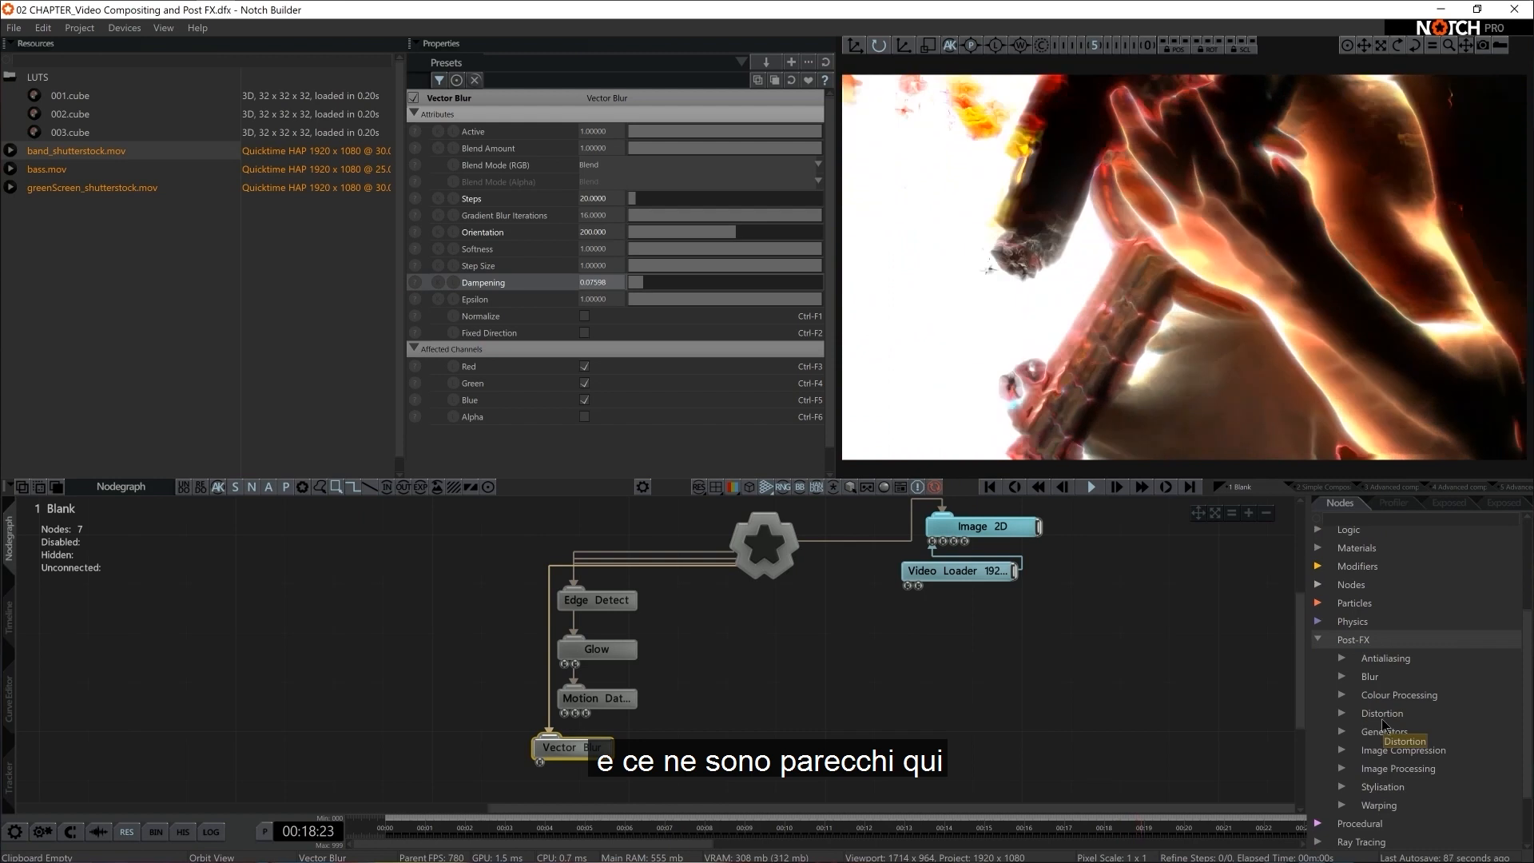
left_click(1343, 677)
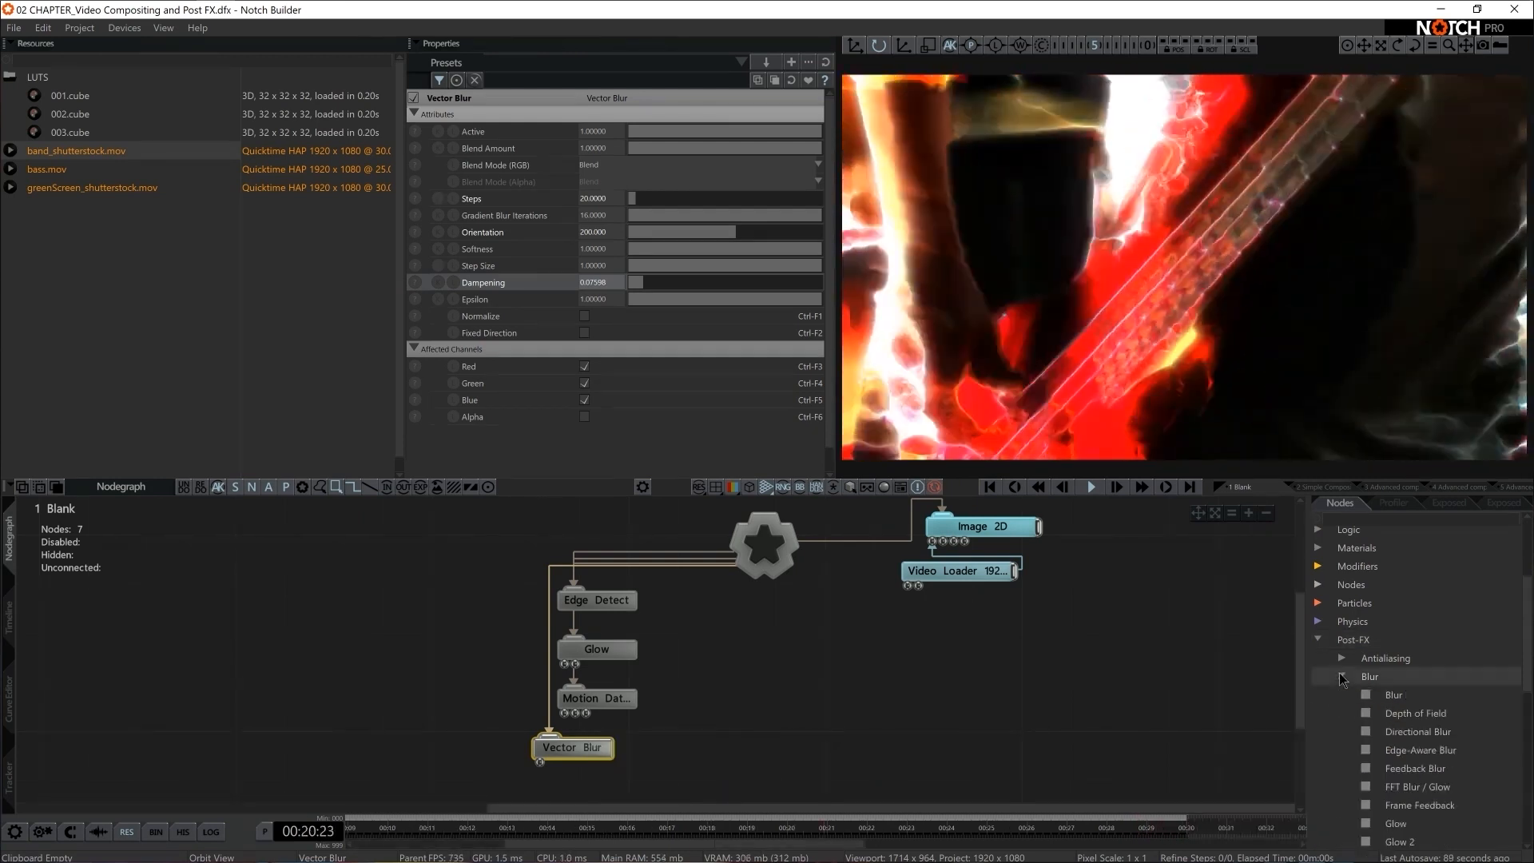
scroll(1346, 684, "down", 5)
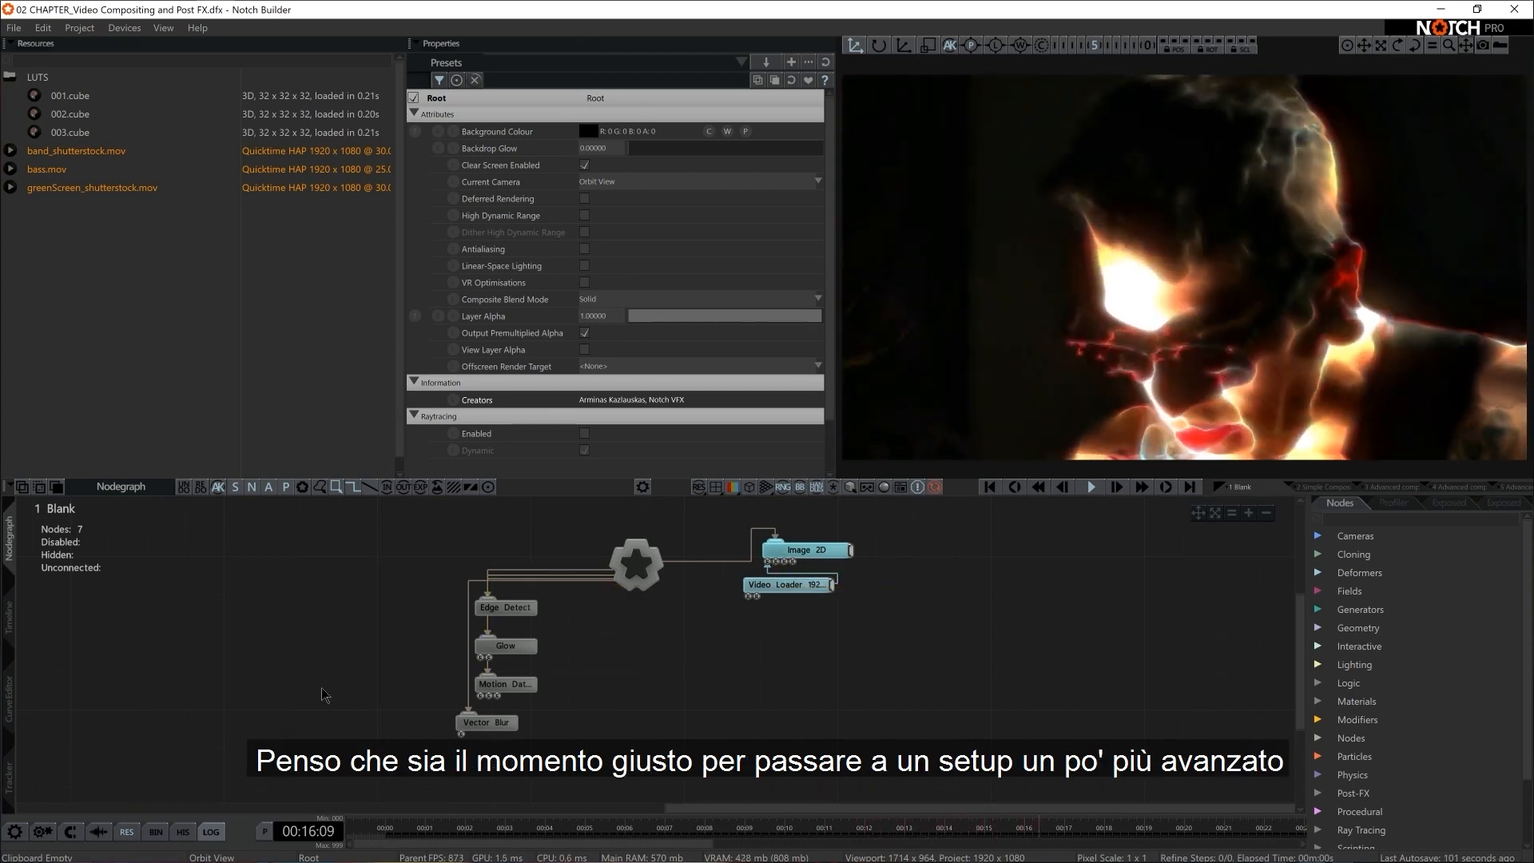
Show the timeline and solo the prepared layers 2 to 6 in turn to preview each compositing setup, including 3 Advanced compositing
left_click(10, 619)
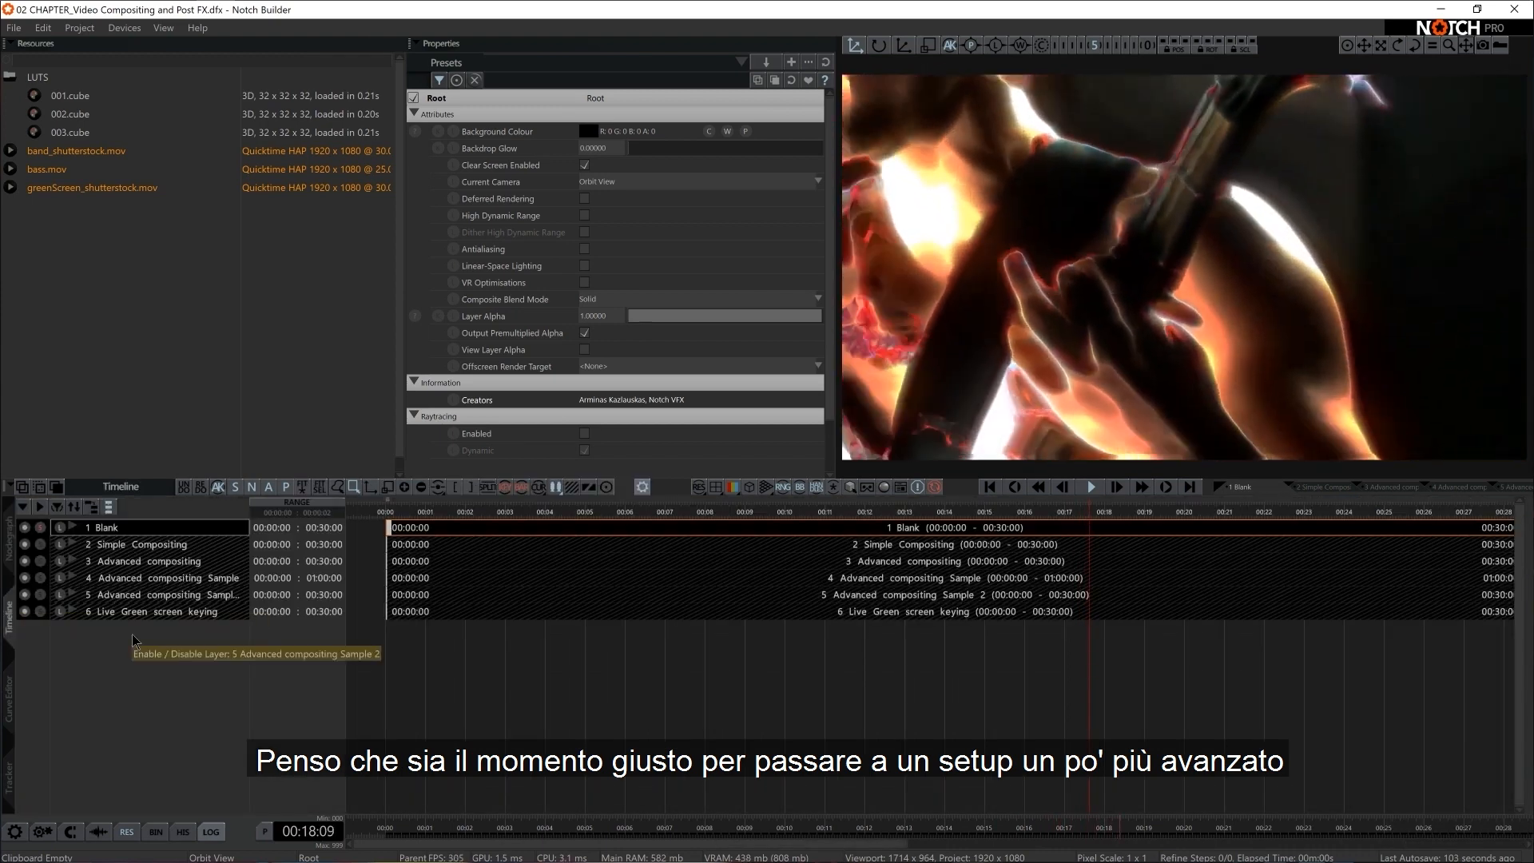
left_click(40, 544)
left_click(40, 561)
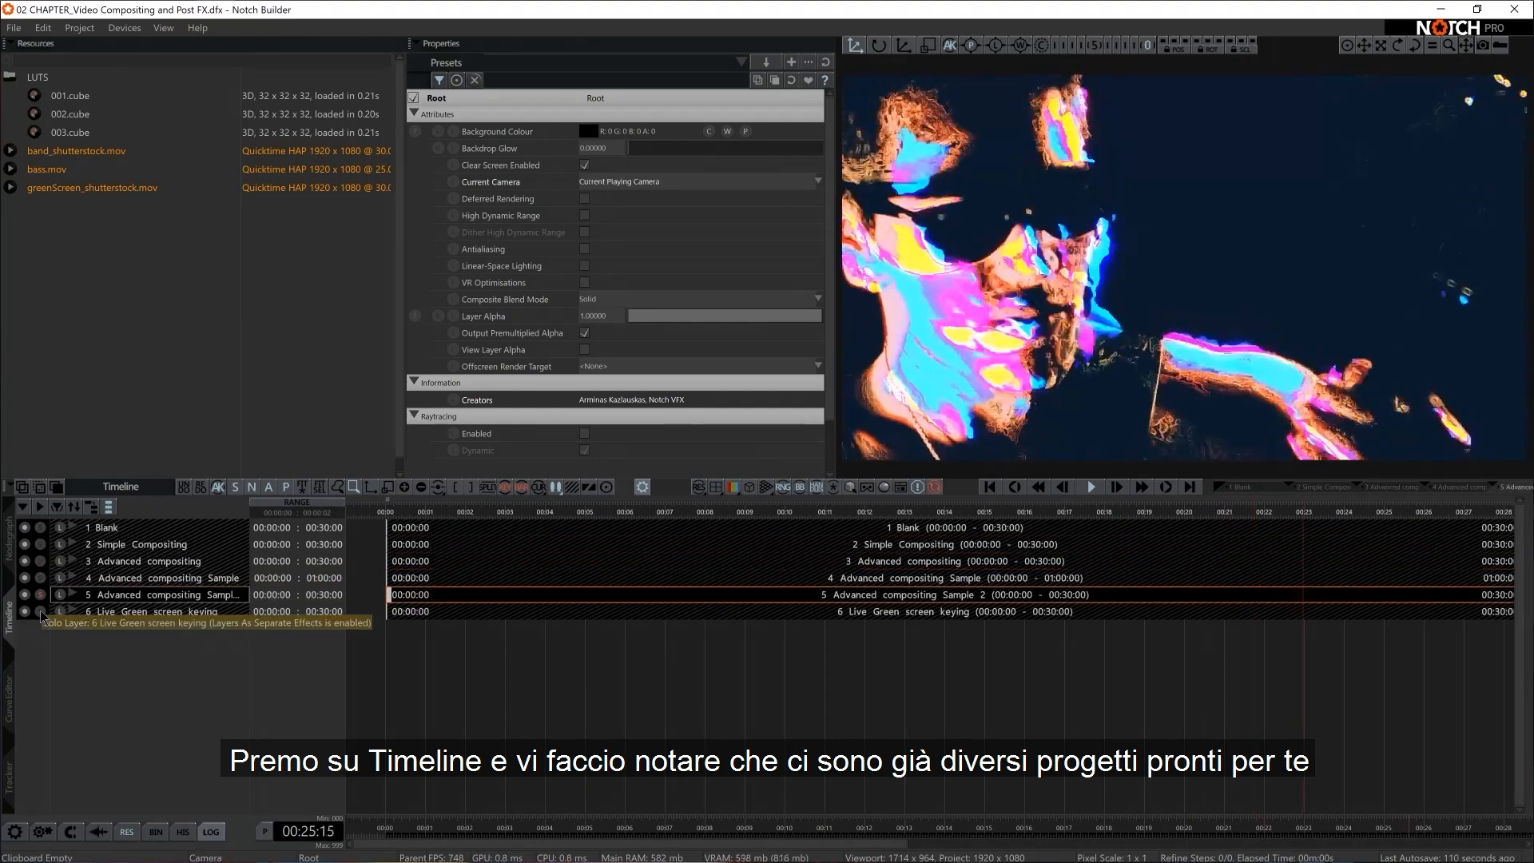
left_click(41, 612)
left_click(41, 595)
left_click(41, 578)
left_click(41, 562)
left_click(40, 545)
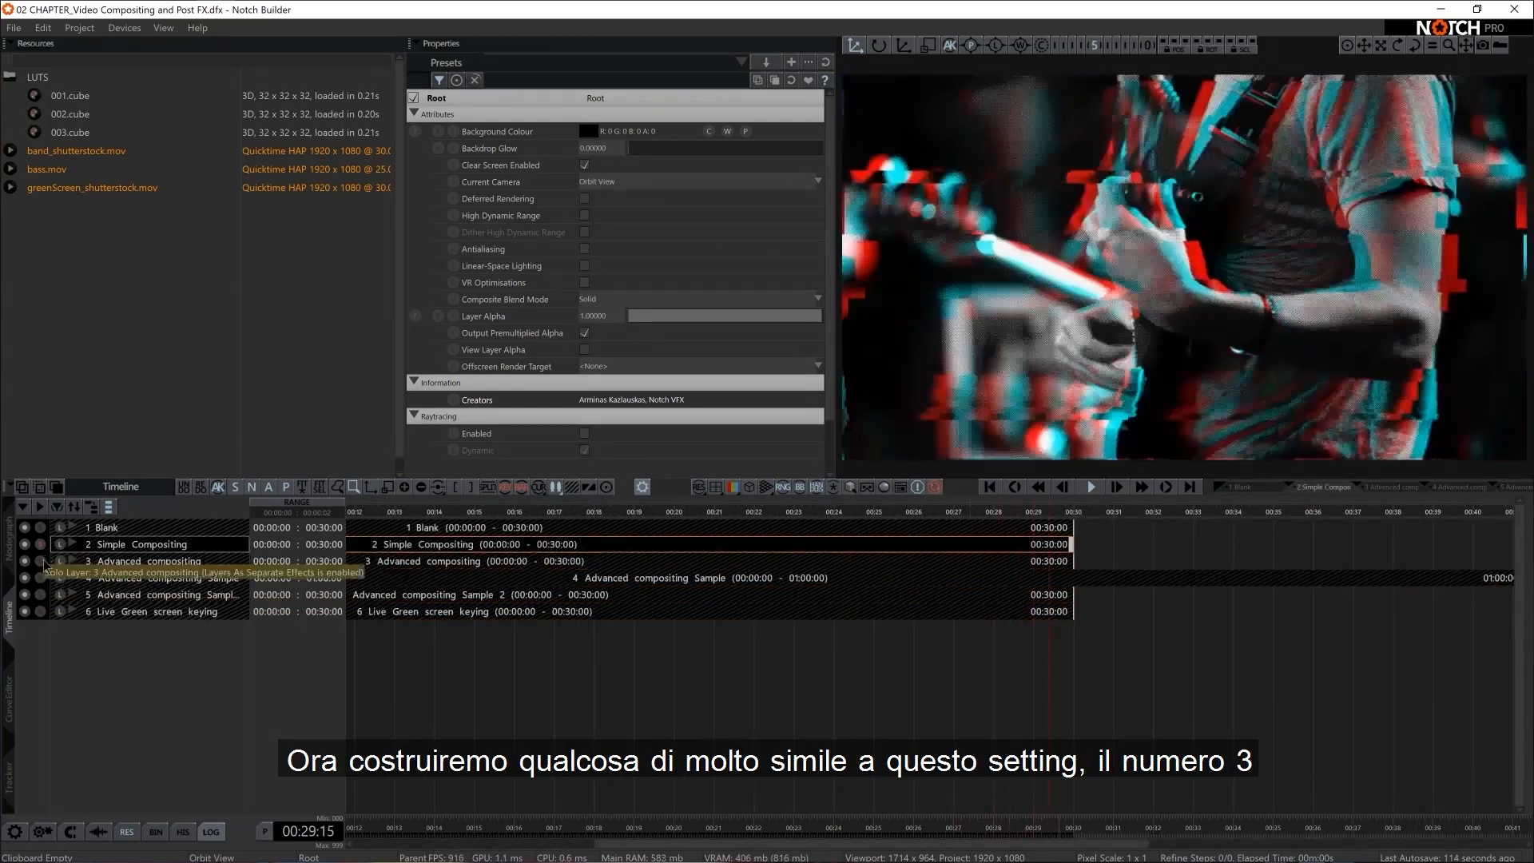
left_click(42, 561)
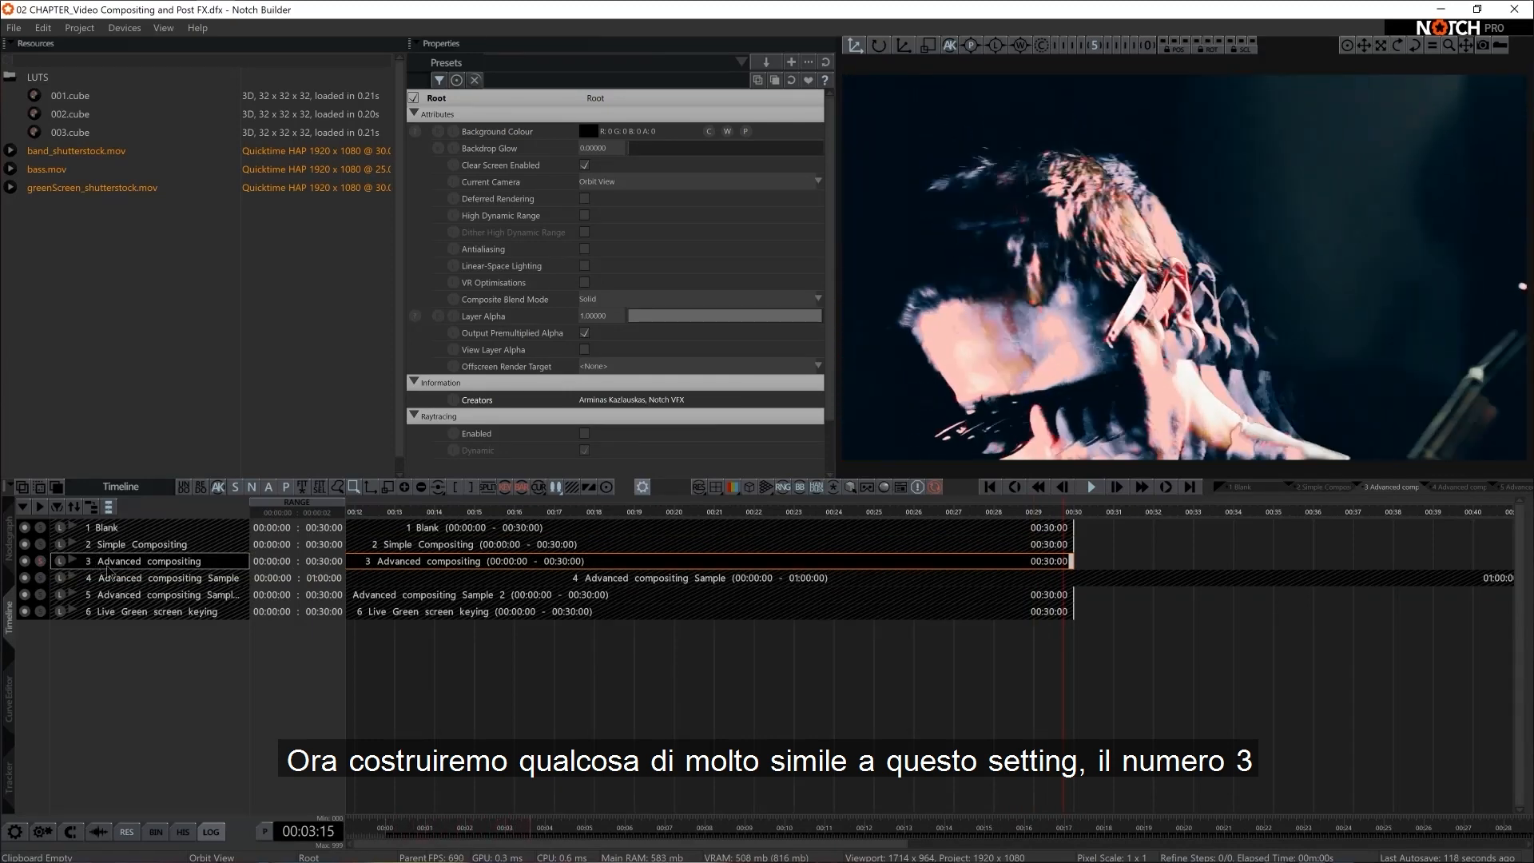
left_click(40, 577)
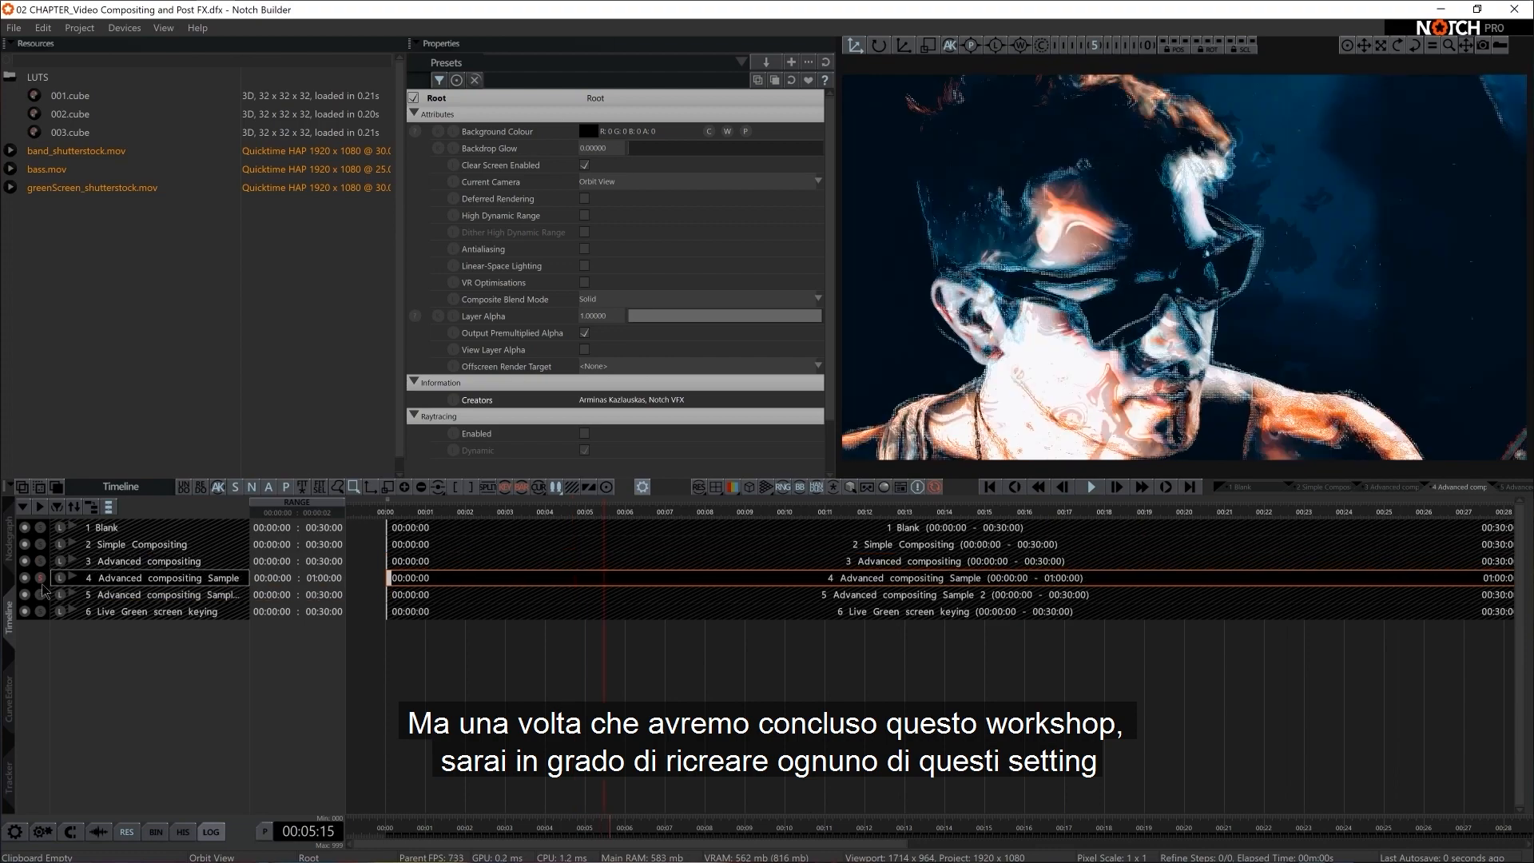
Solo the prepared layers from 5 down to 2 and back up to 5 to compare their compositing results
left_click(41, 594)
left_click(43, 578)
left_click(42, 562)
left_click(43, 545)
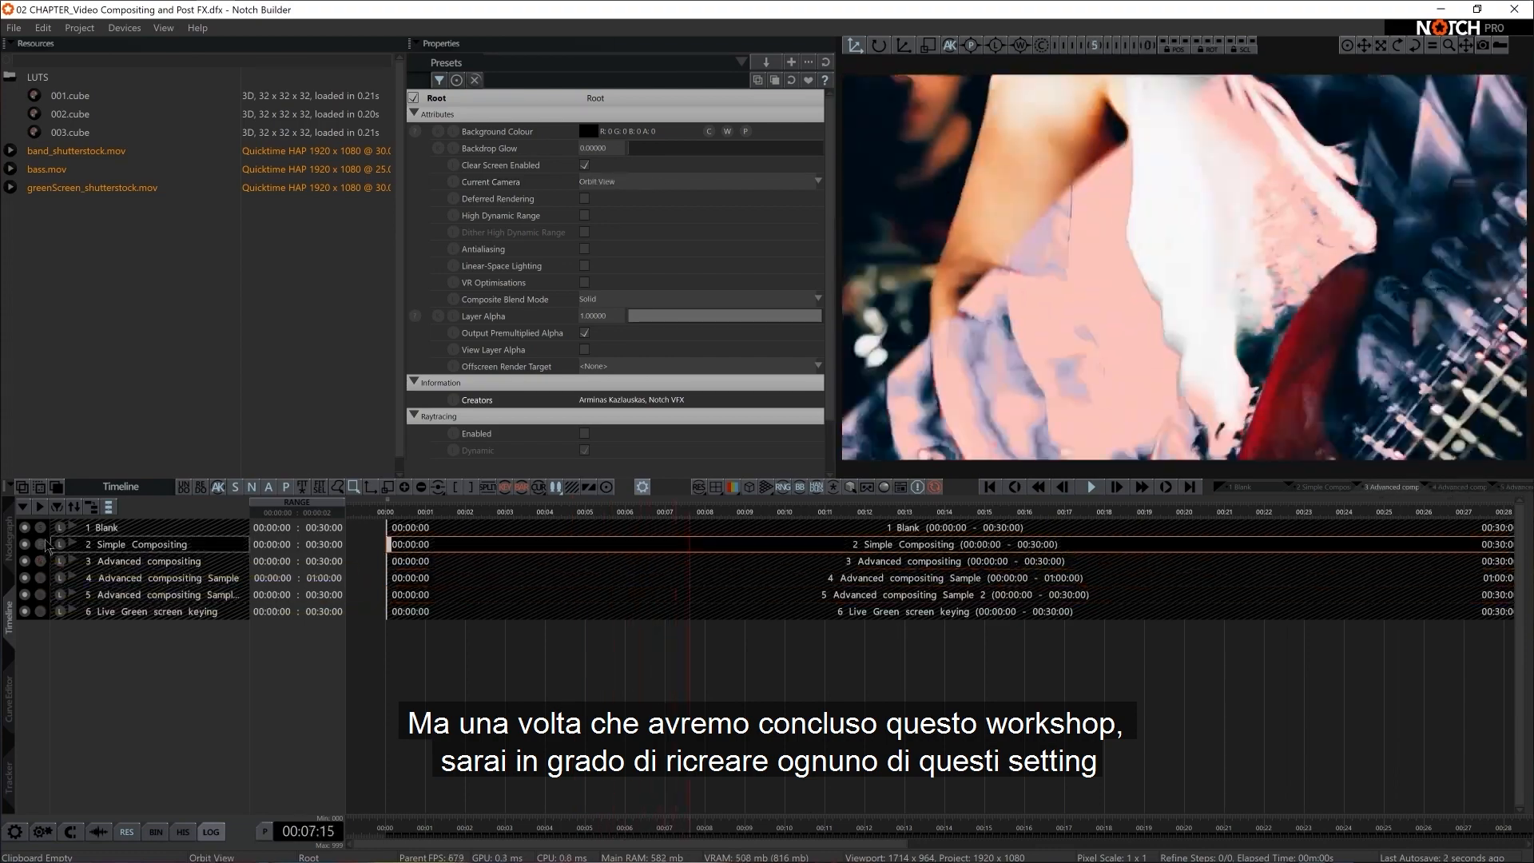
left_click(43, 558)
left_click(41, 577)
left_click(42, 595)
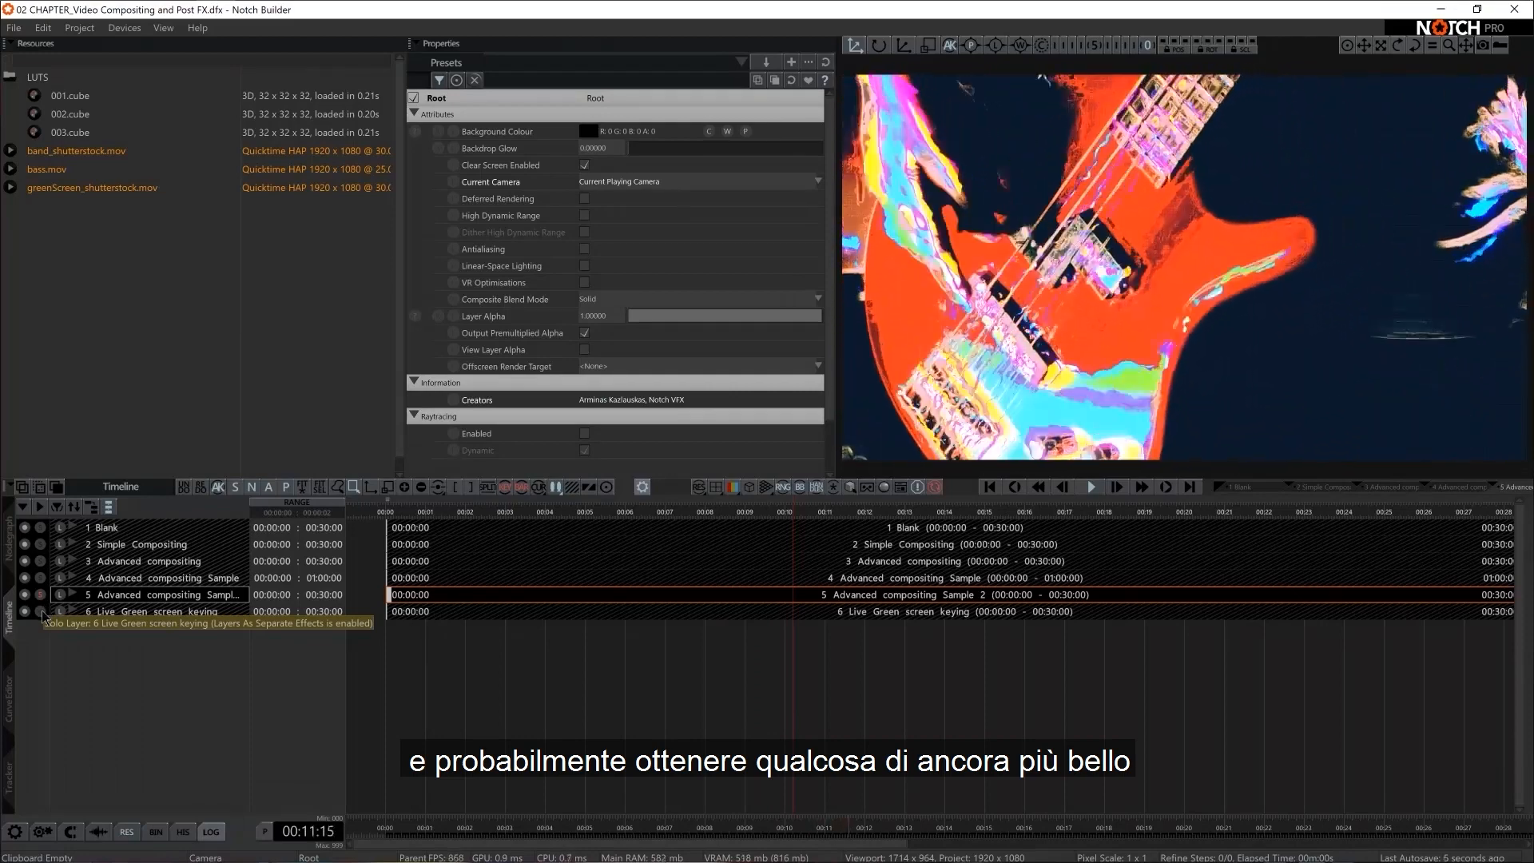
Insert a new layer named composite in the timeline
right_click(116, 657)
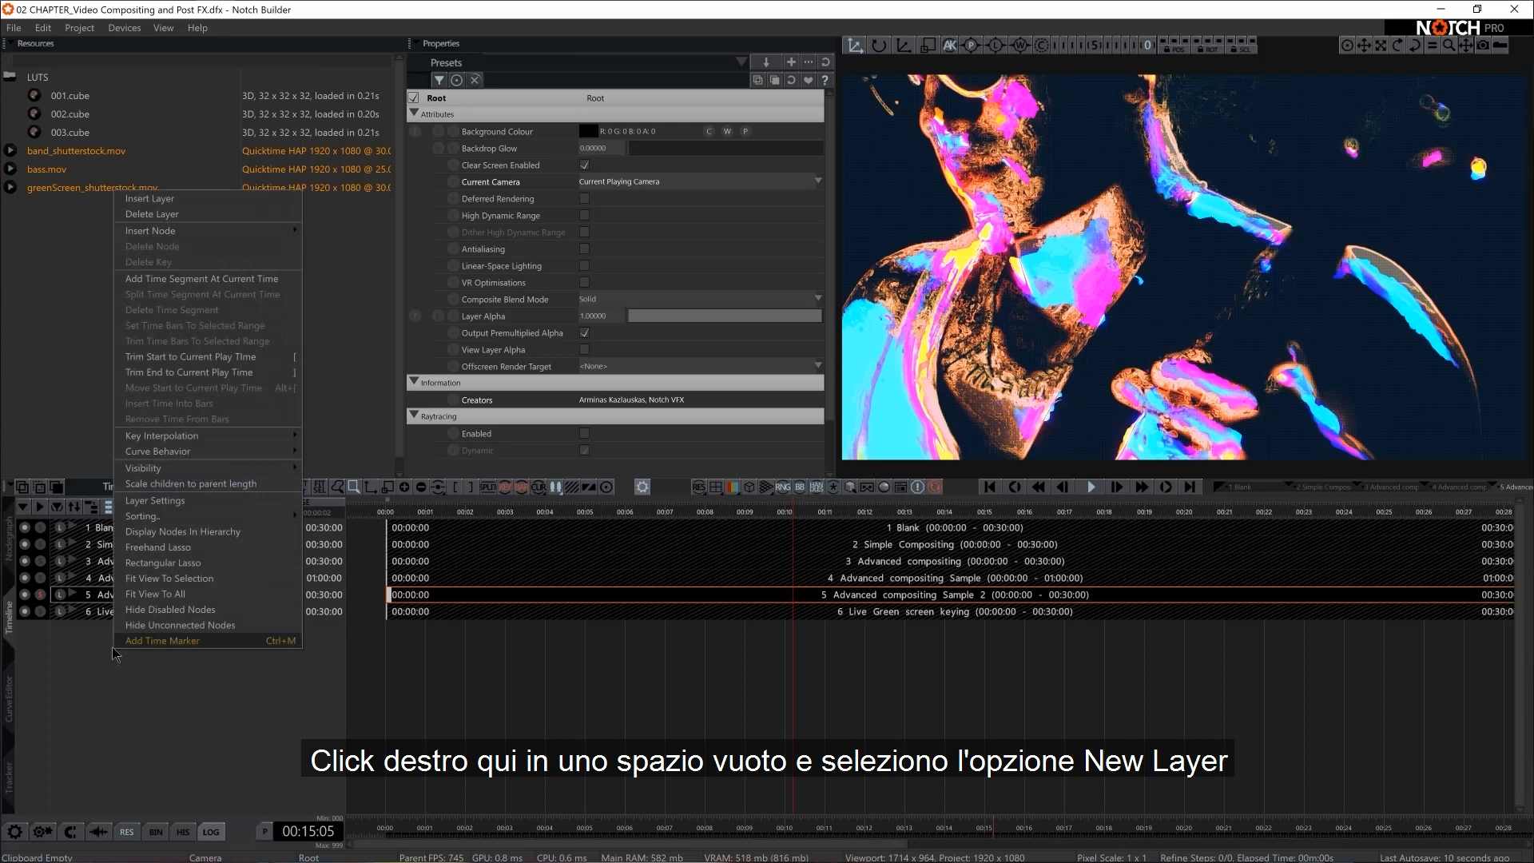
left_click(149, 198)
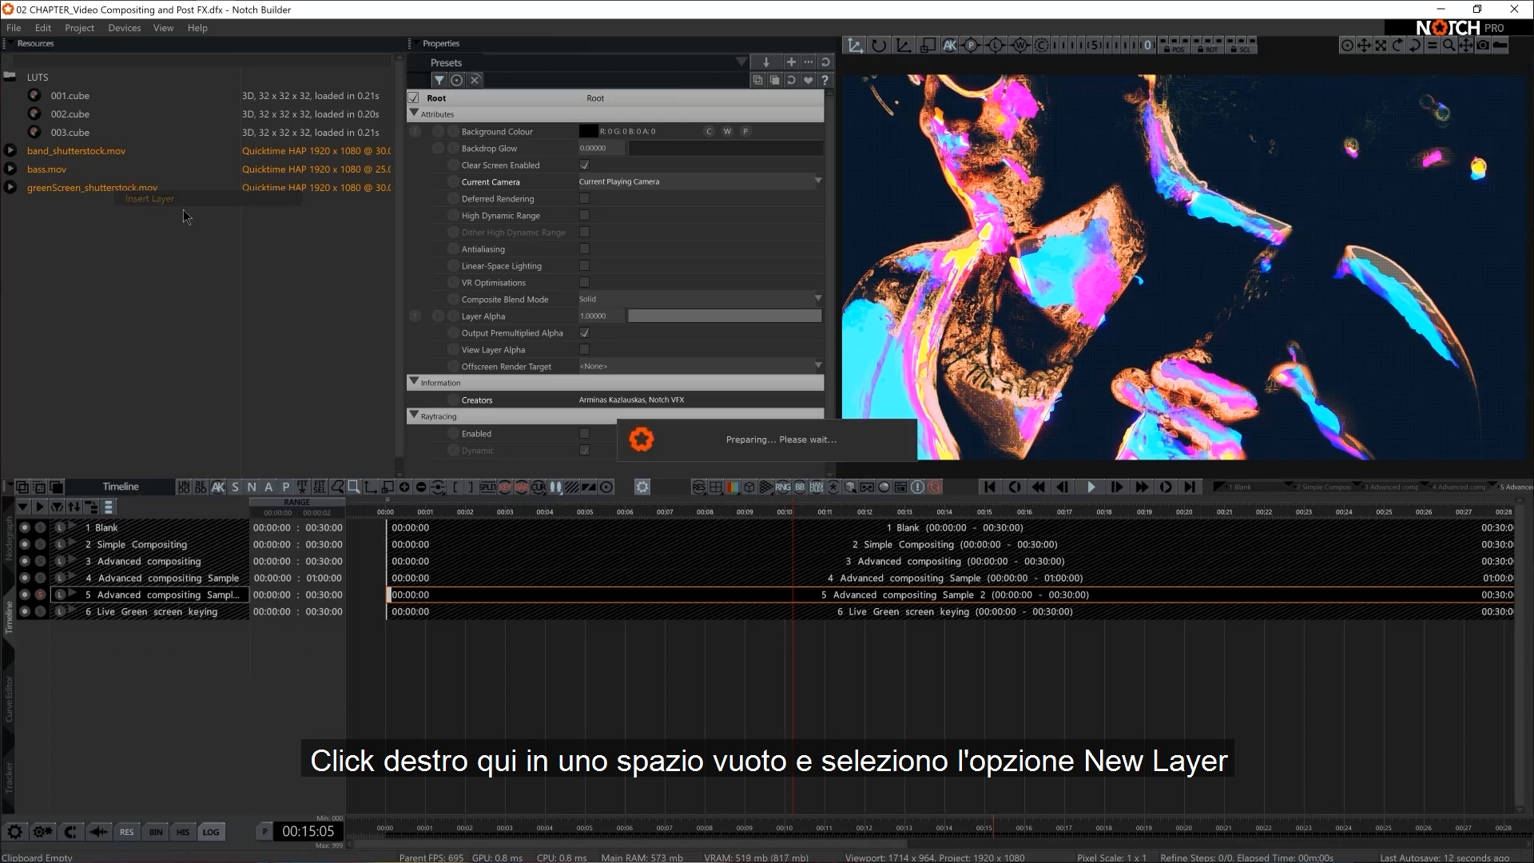
type("com")
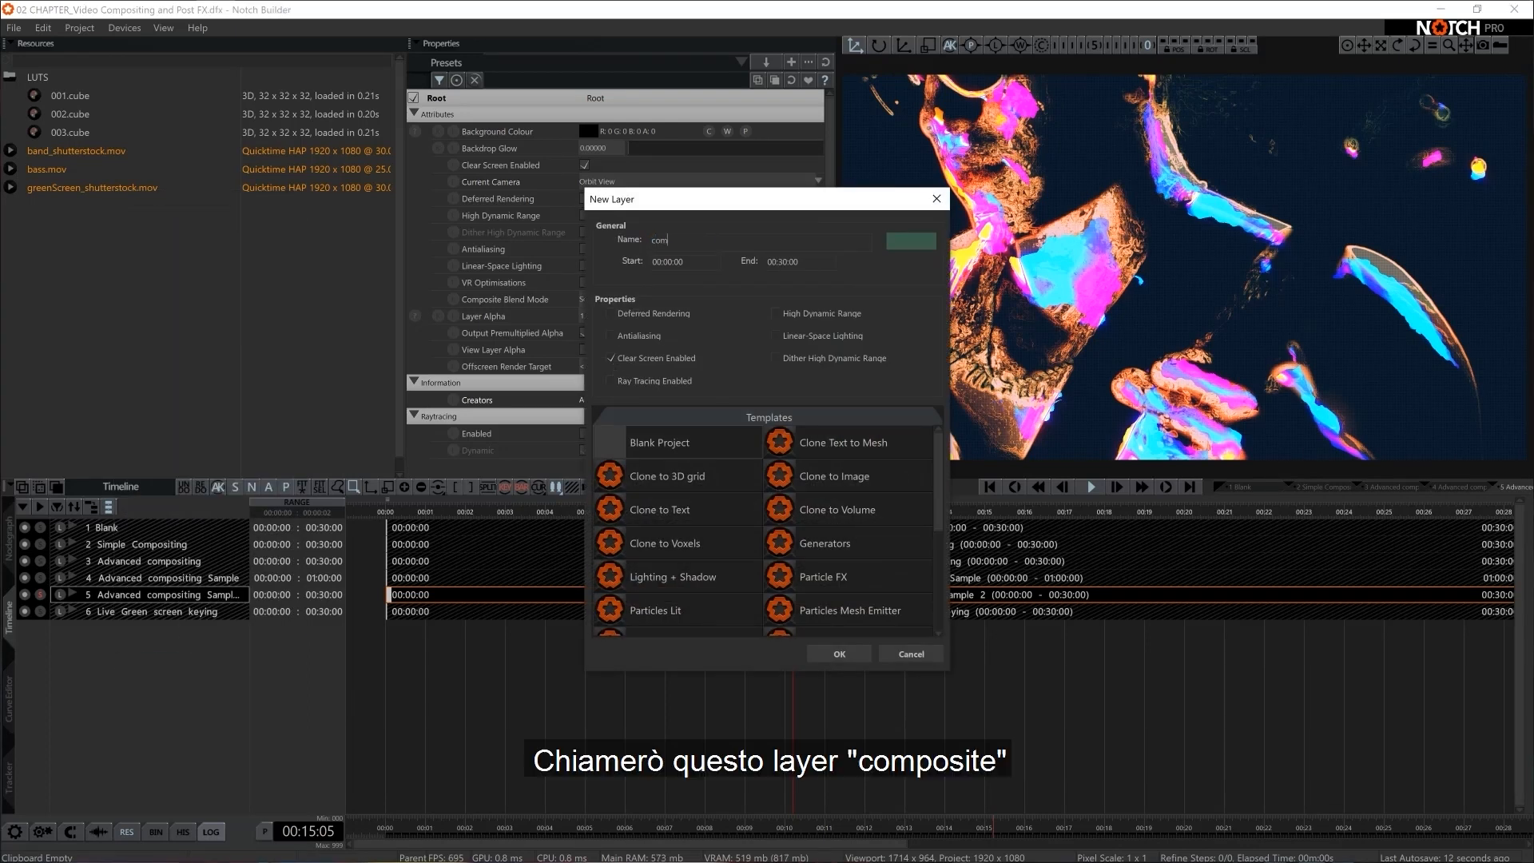
type("posite")
key("Return")
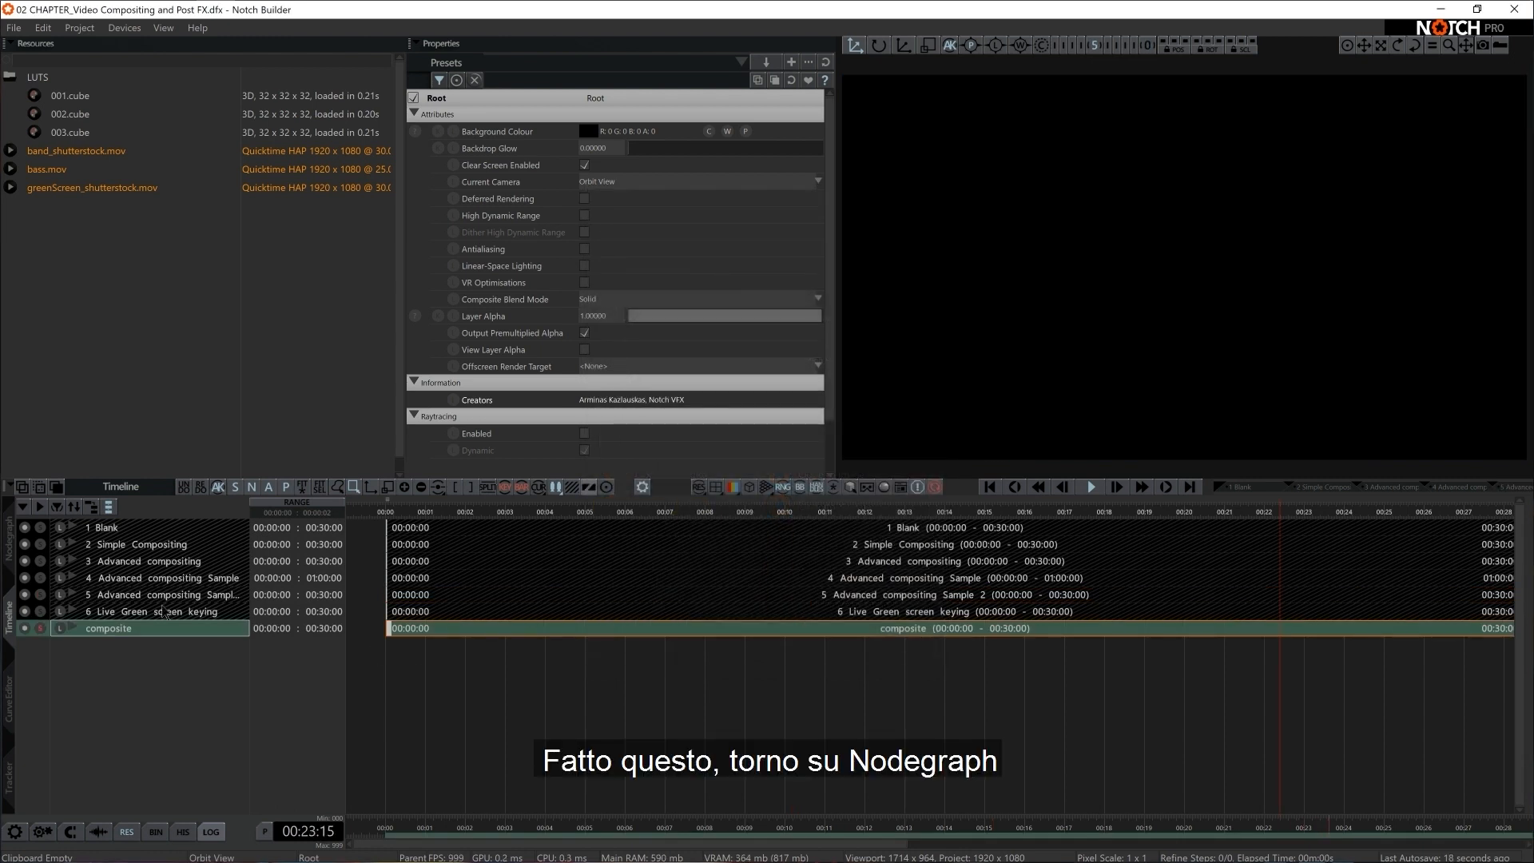
Add an Image 2D node to the composite layer's nodegraph and connect it to the Root
left_click(9, 539)
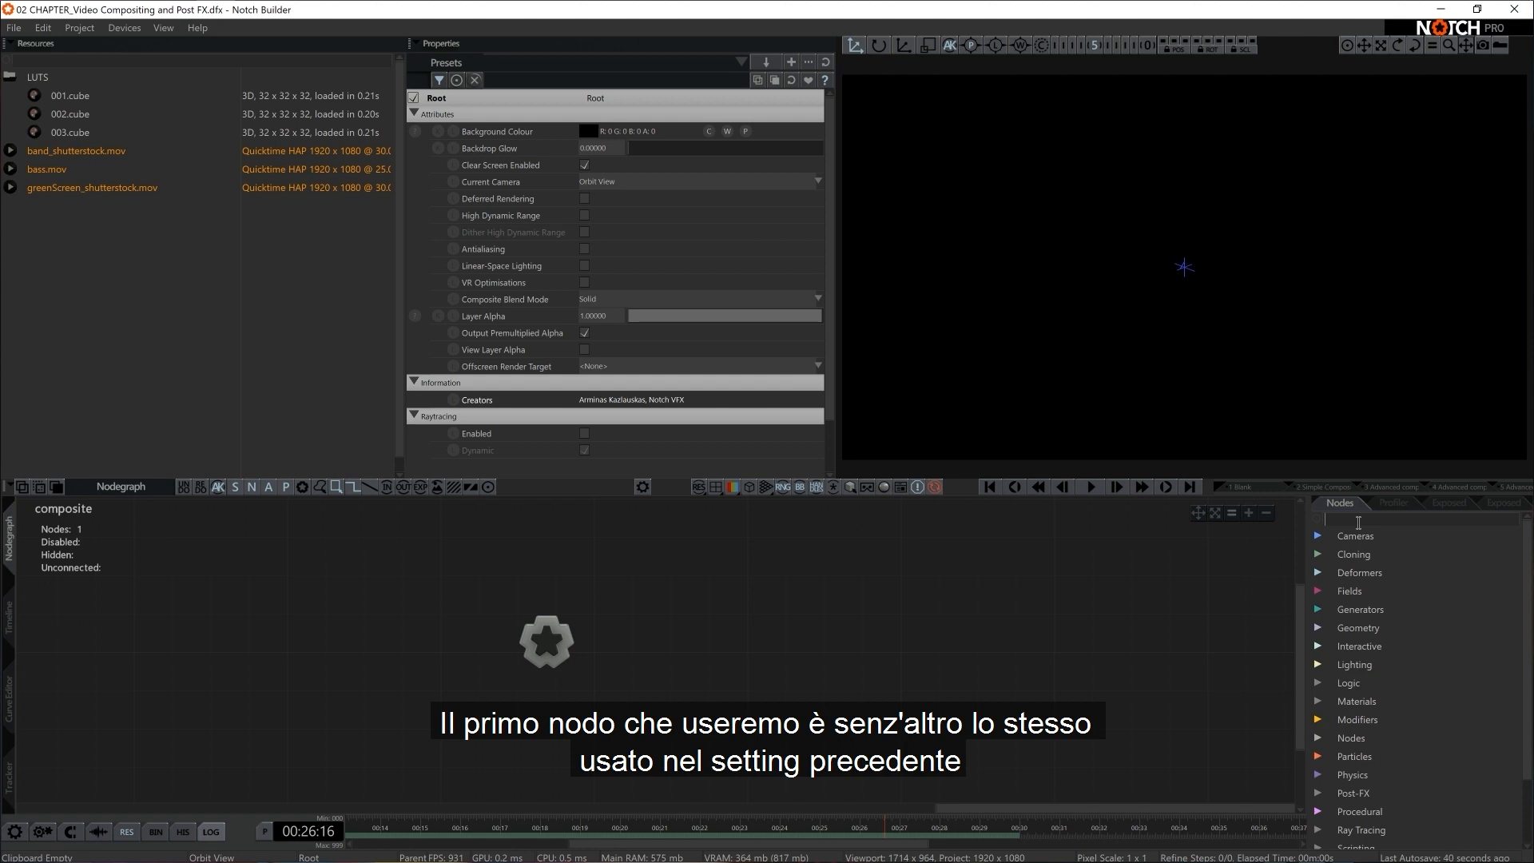
type("iman")
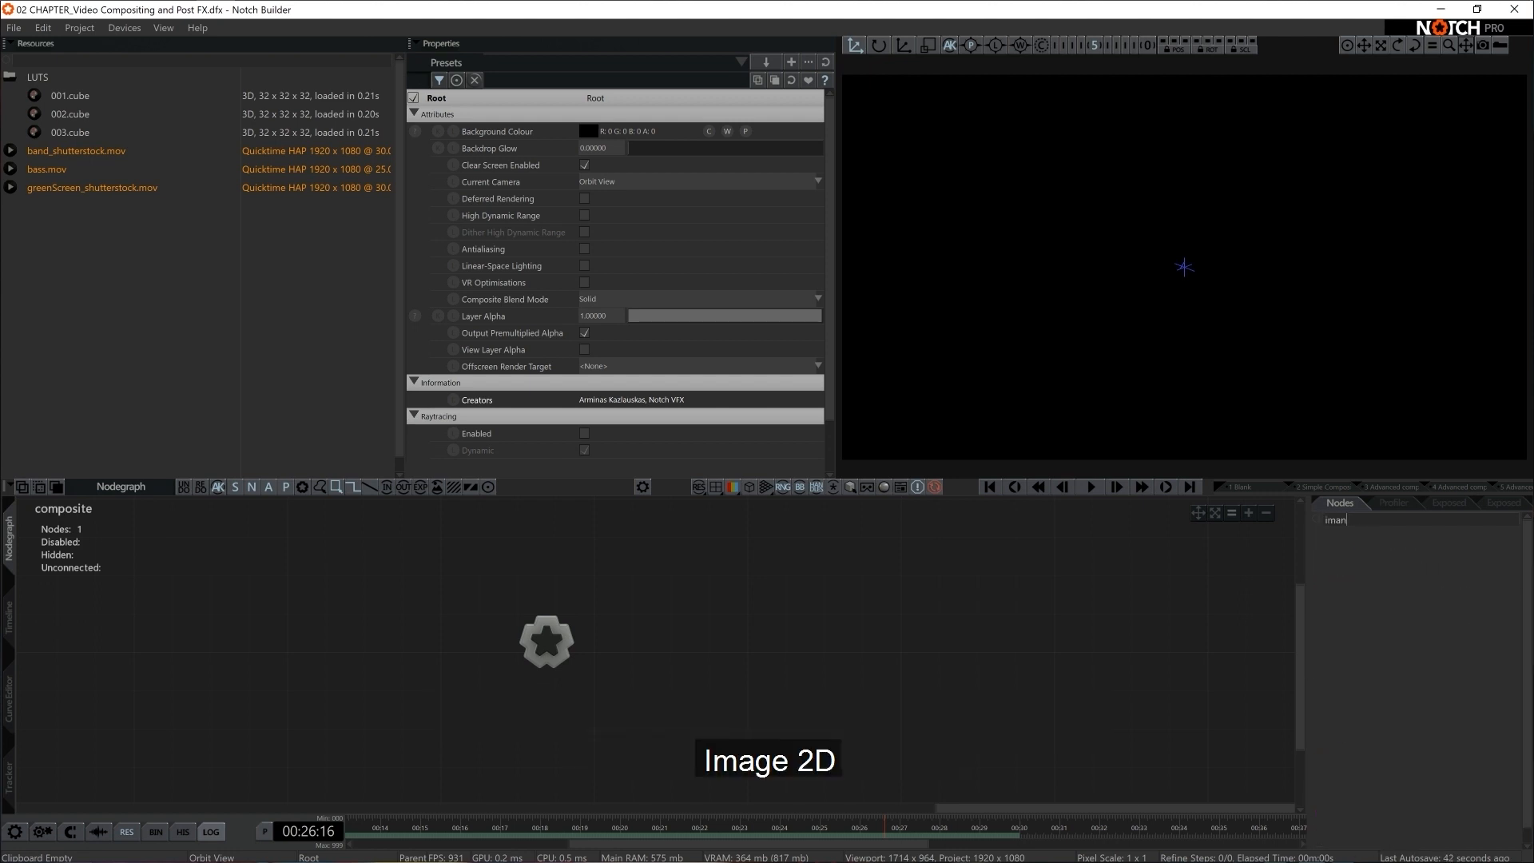
key("BackSpace")
type("ge 2")
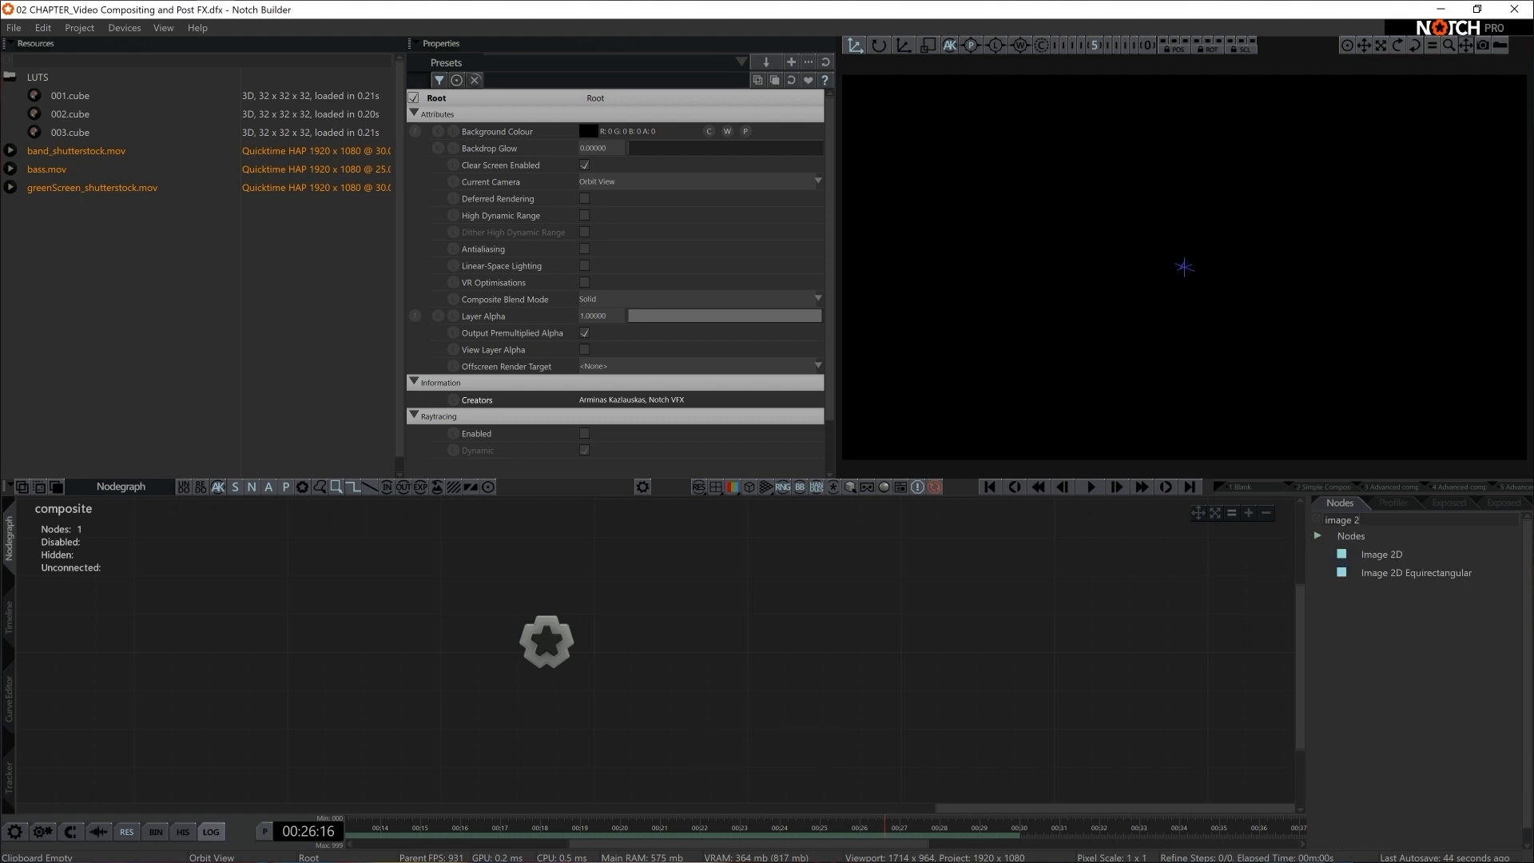
left_click_drag(1381, 554, 651, 631)
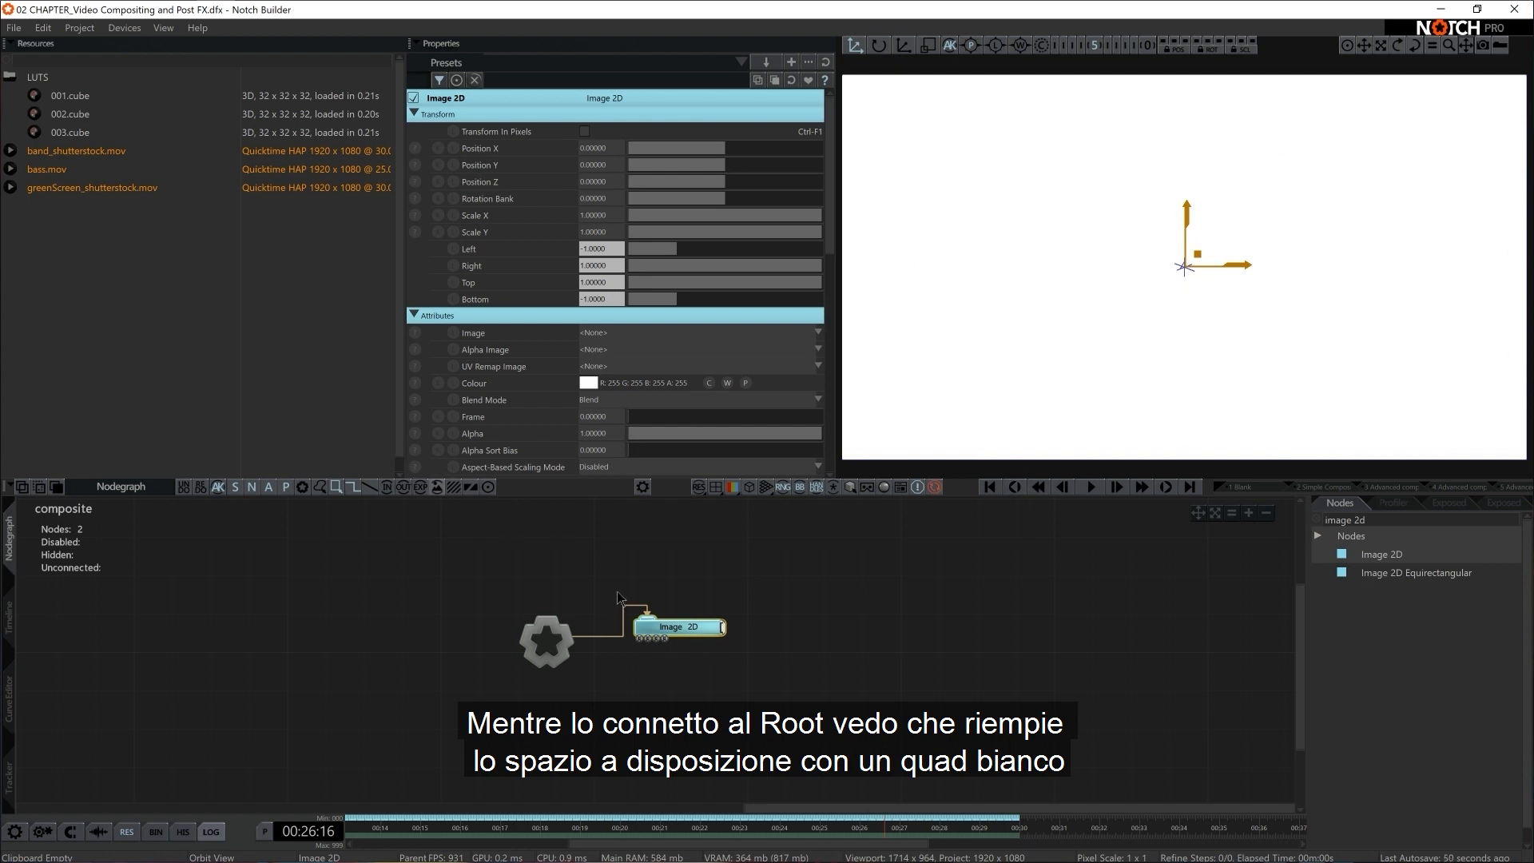
Add bass.mov as a Video Loader, connect it to the Image 2D node's video input and place it at the lower left of that node
middle_click_drag(617, 592, 618, 577)
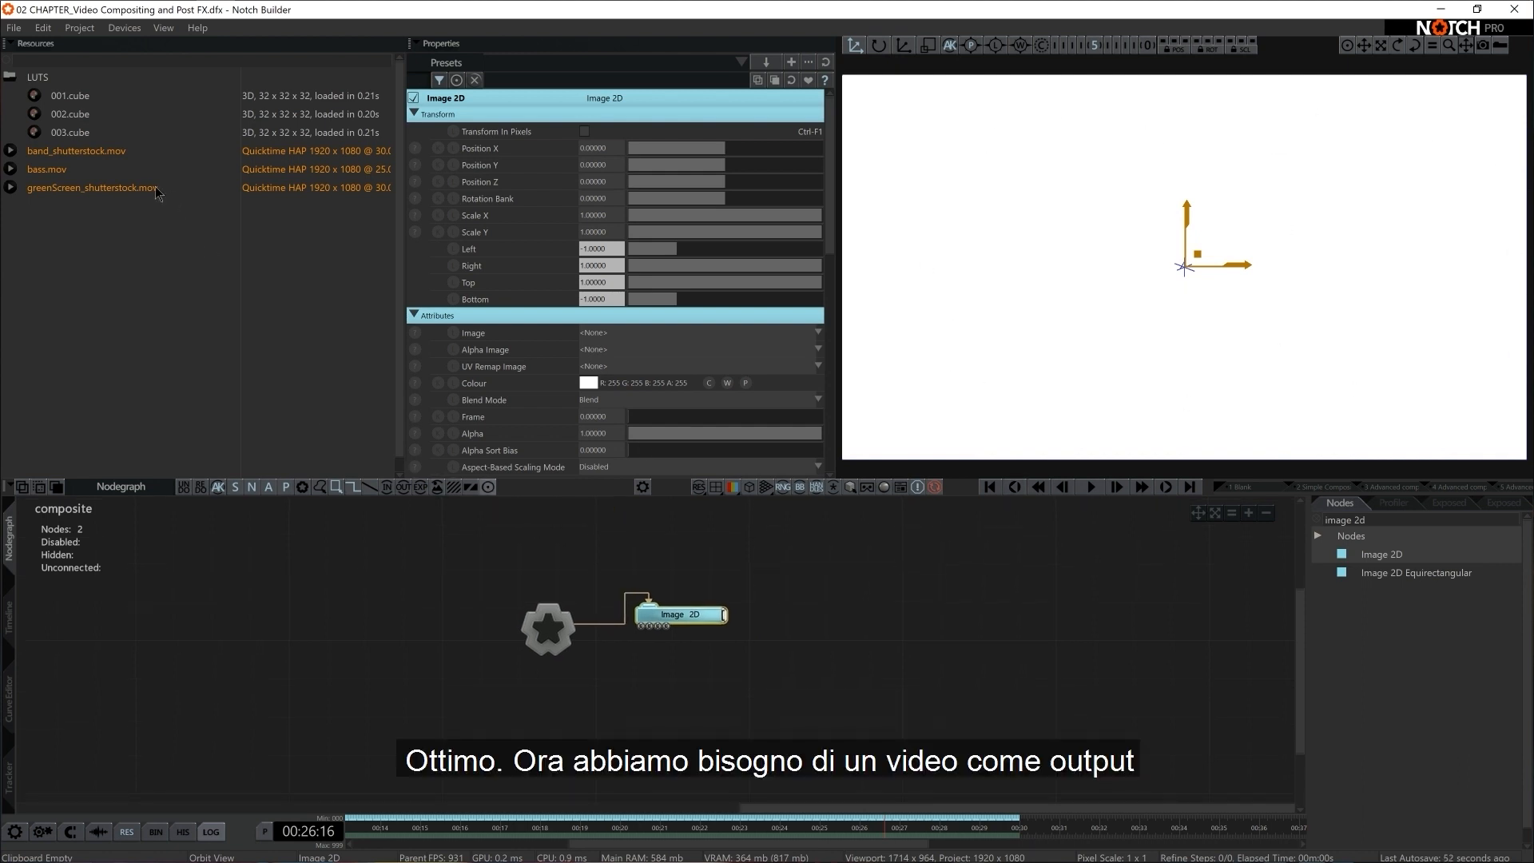
left_click_drag(554, 613, 640, 630)
middle_click_drag(657, 684, 710, 644)
scroll(751, 648, "up", 1)
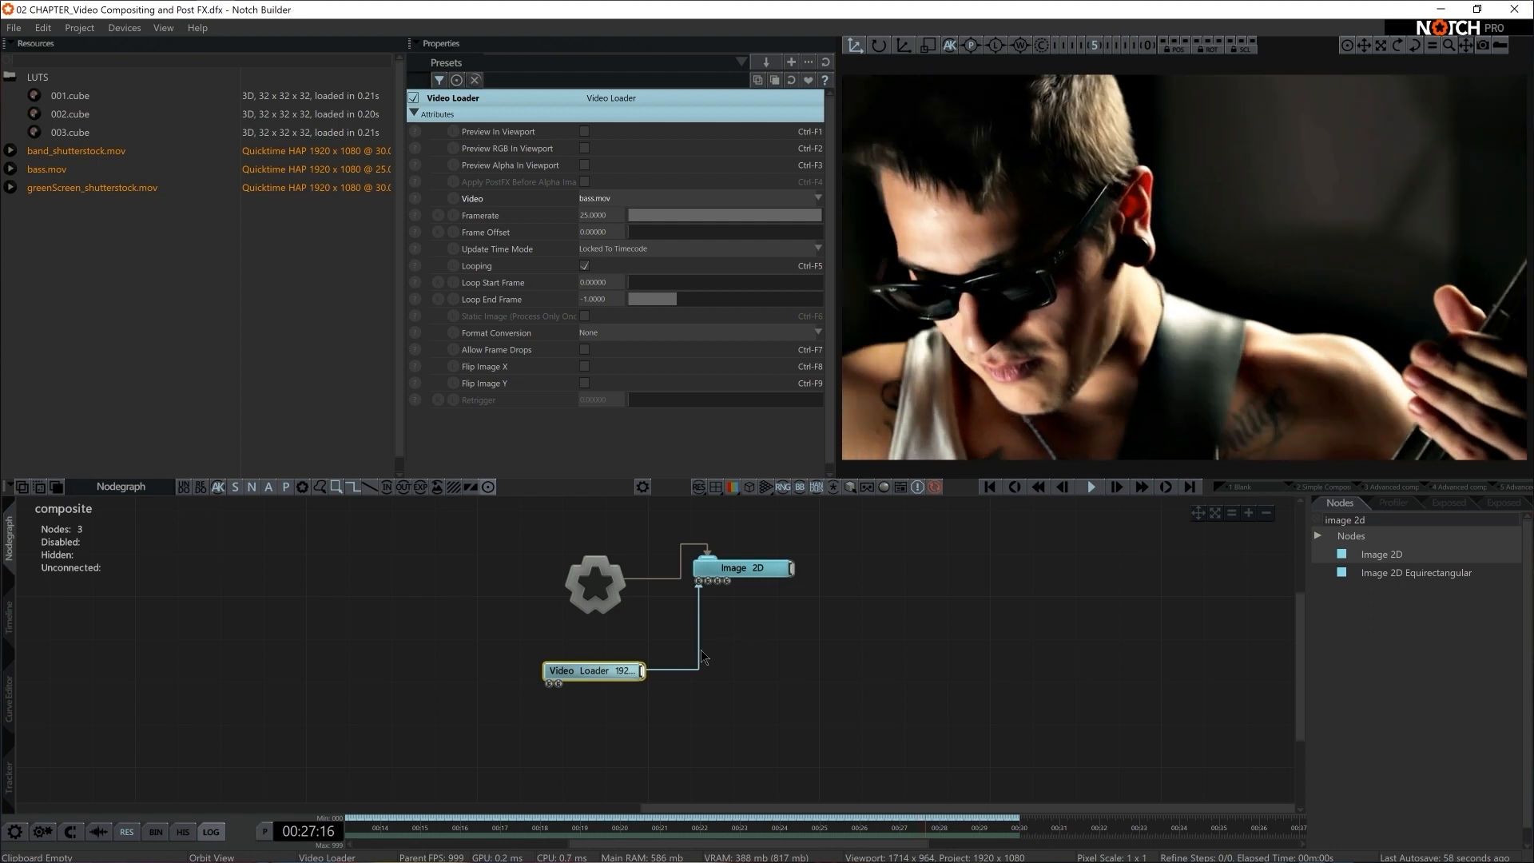
left_click_drag(629, 672, 564, 673)
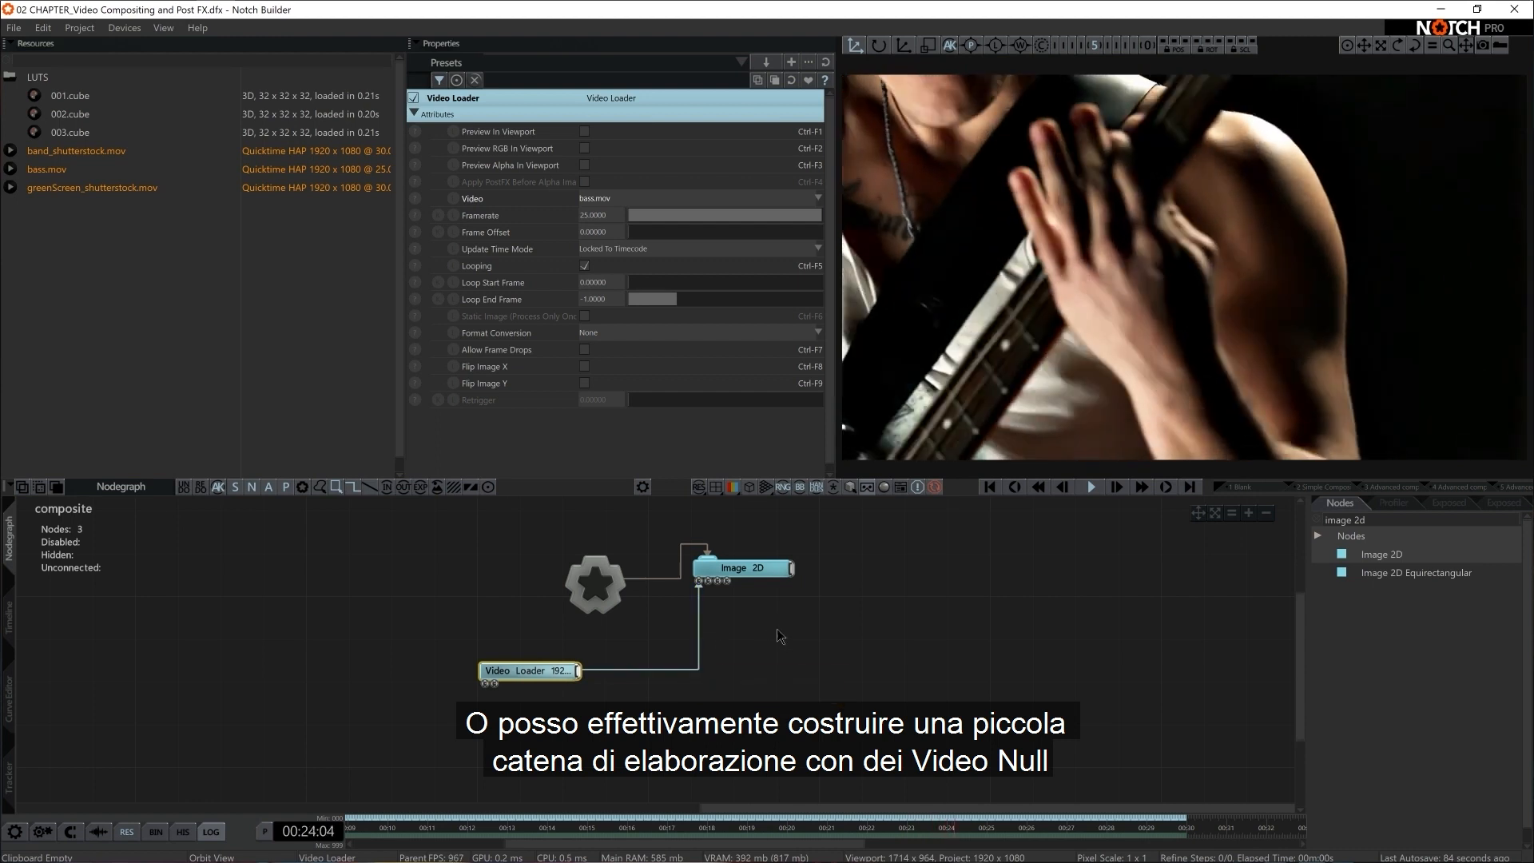
Search the node list for null and add a Video Null node beside the Video Loader
middle_click_drag(676, 730, 606, 724)
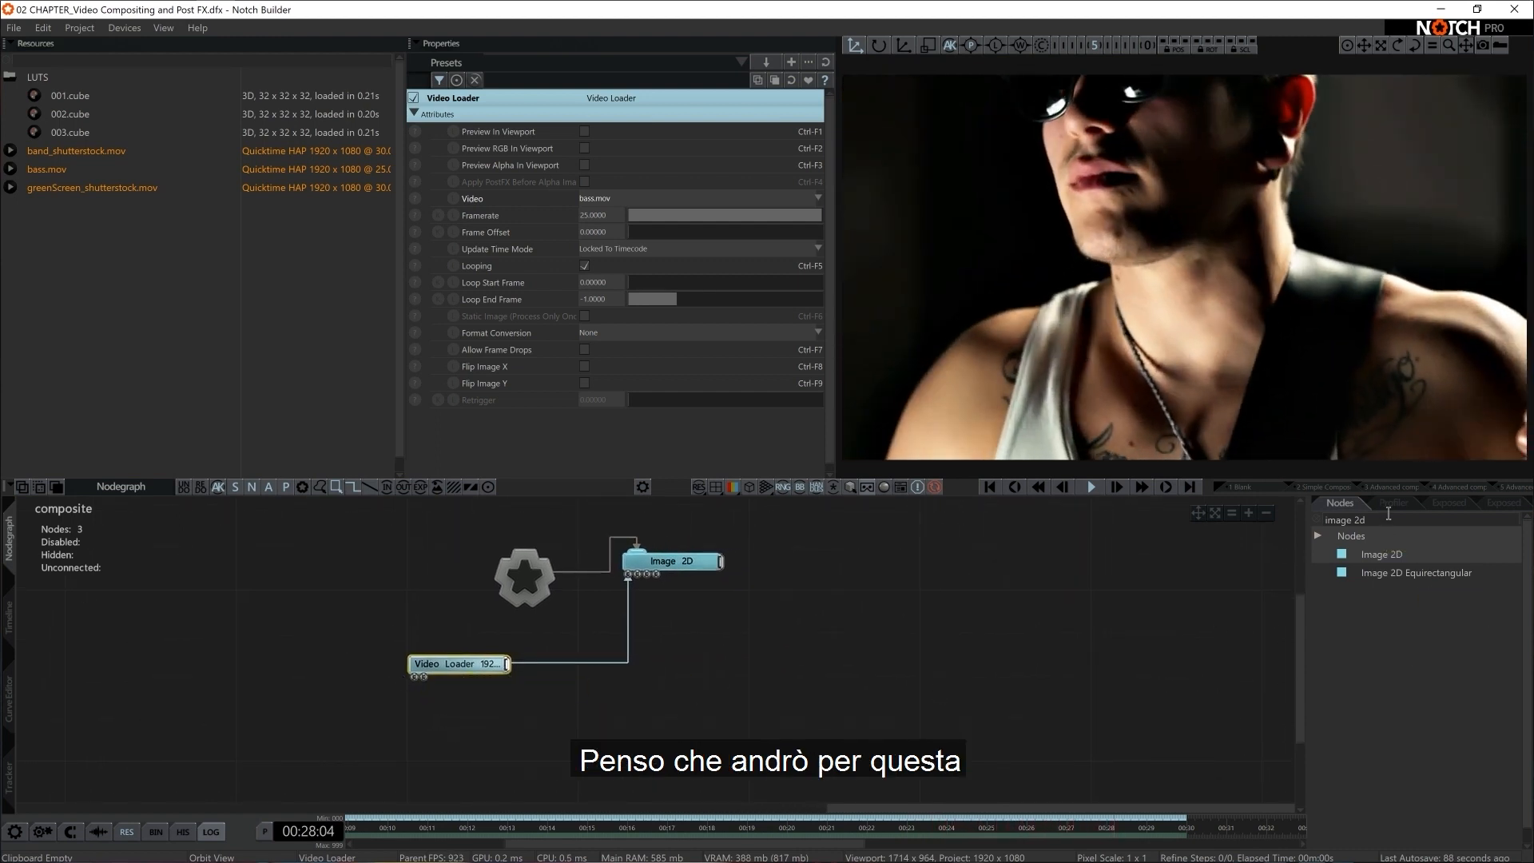
left_click(1390, 516)
left_click(1389, 515)
type("null")
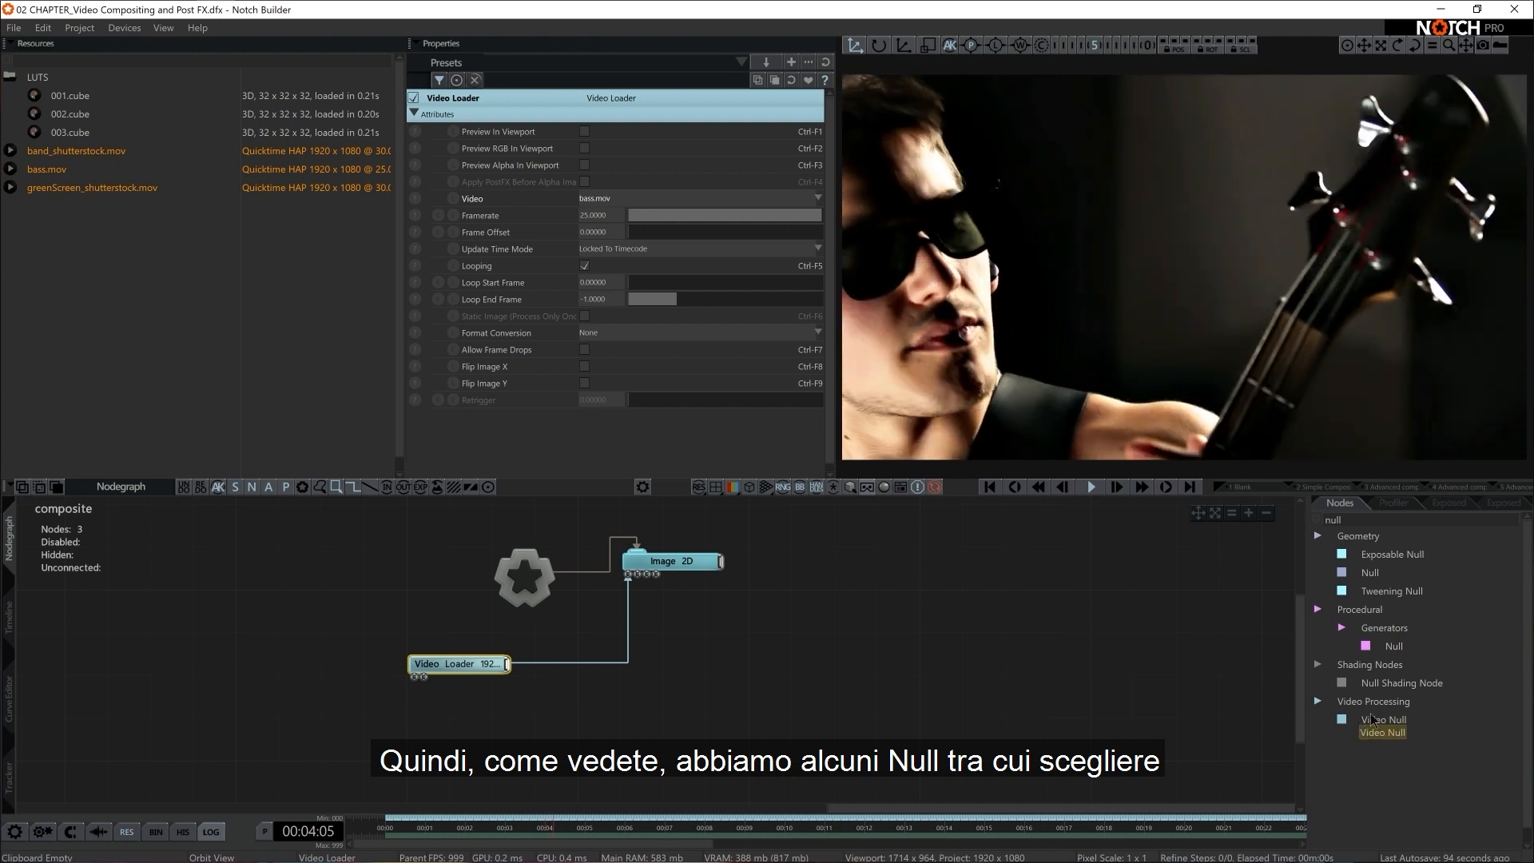
left_click_drag(1383, 719, 1228, 718)
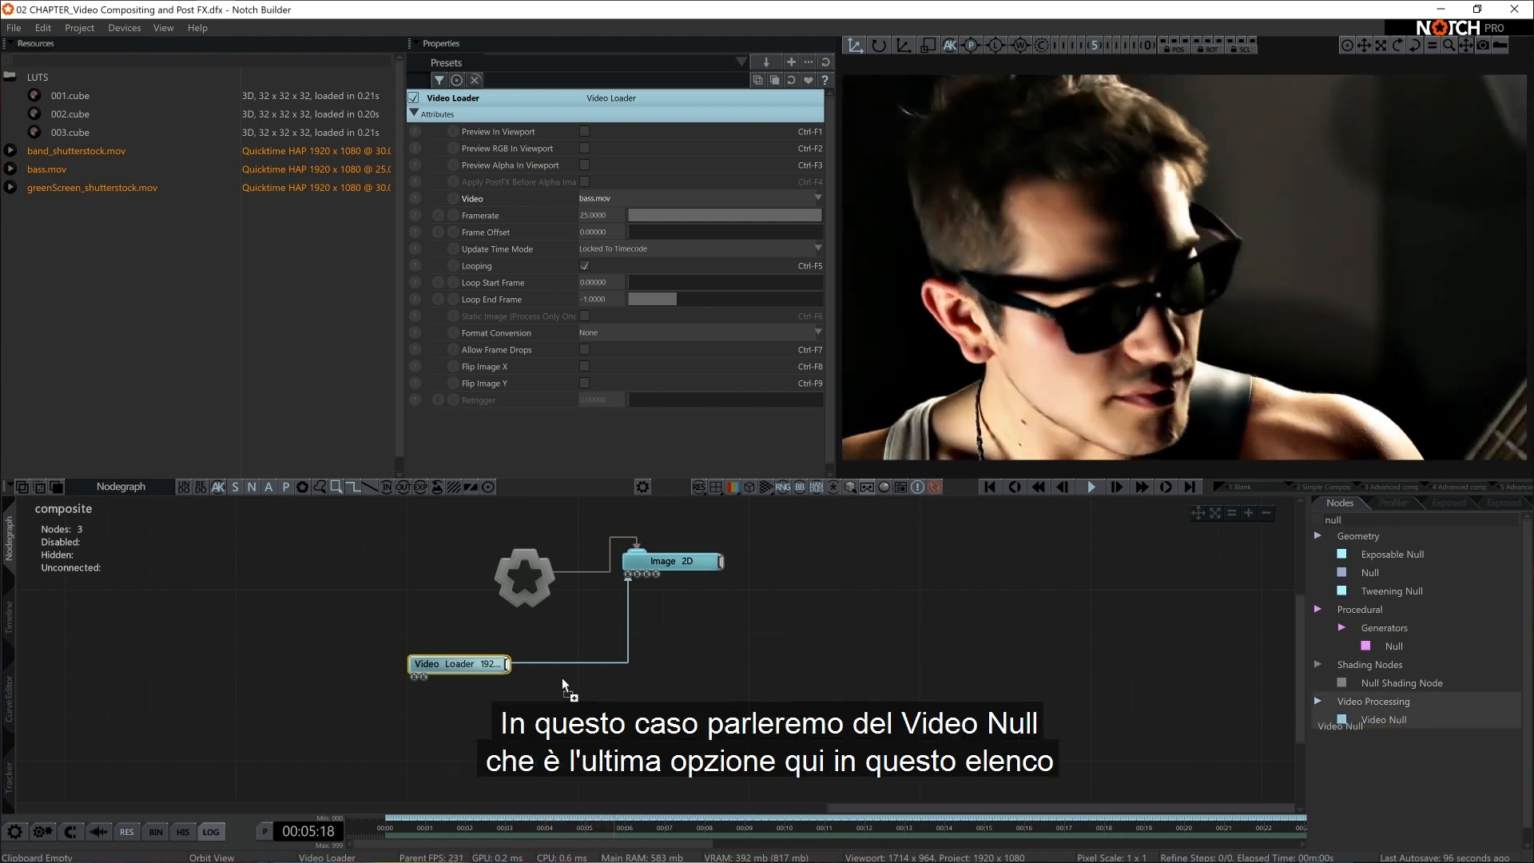
left_click_drag(563, 684, 564, 686)
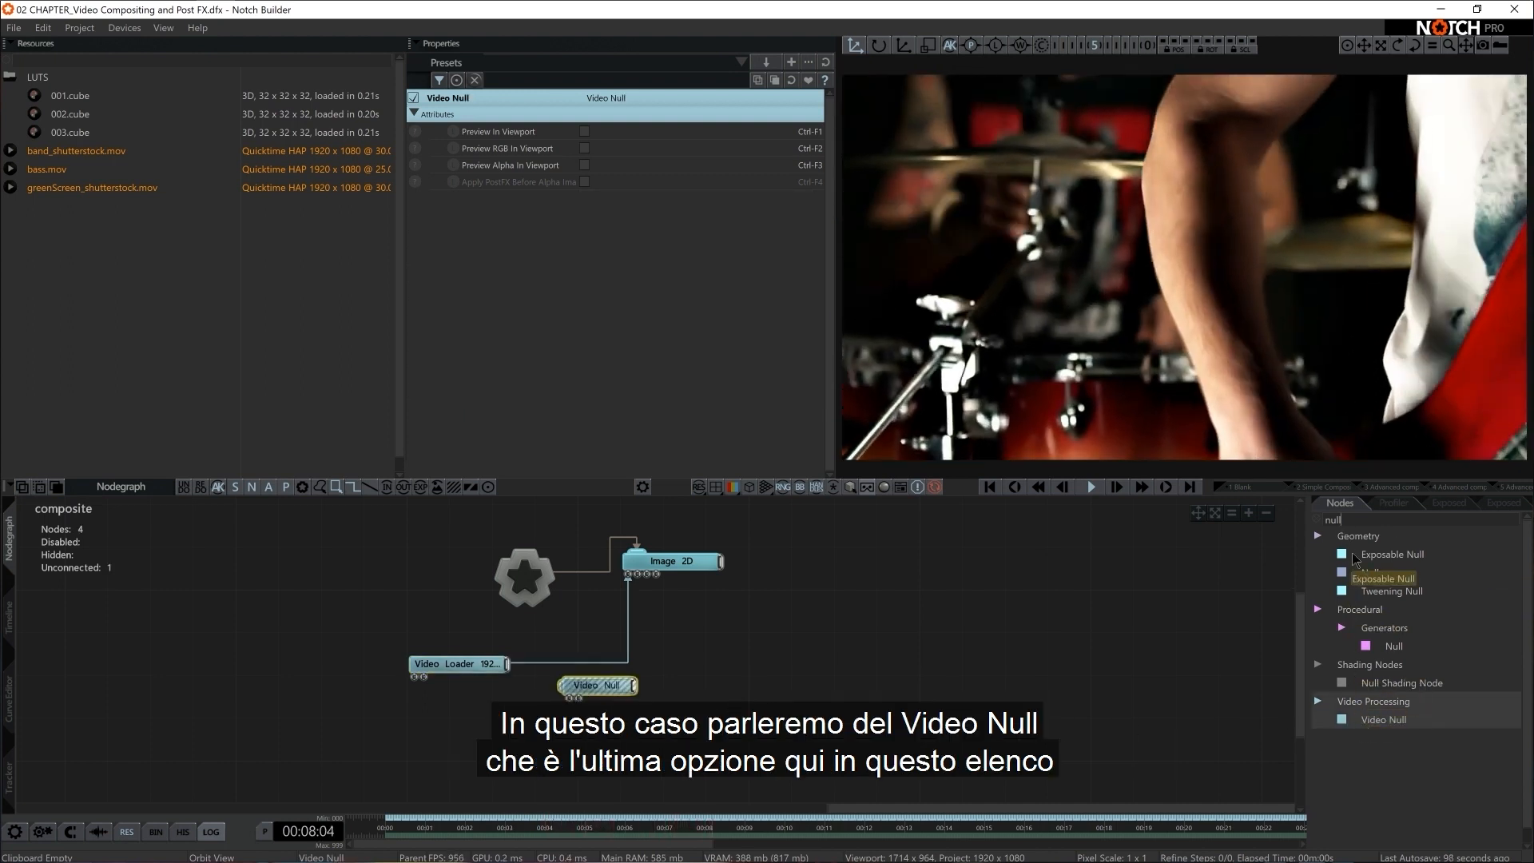
Remove the Video Loader's direct link to Image 2D and route it through the Video Null into Image 2D's Video Node input
left_click(660, 685)
left_click(614, 665)
key("Delete")
left_click_drag(607, 689, 607, 669)
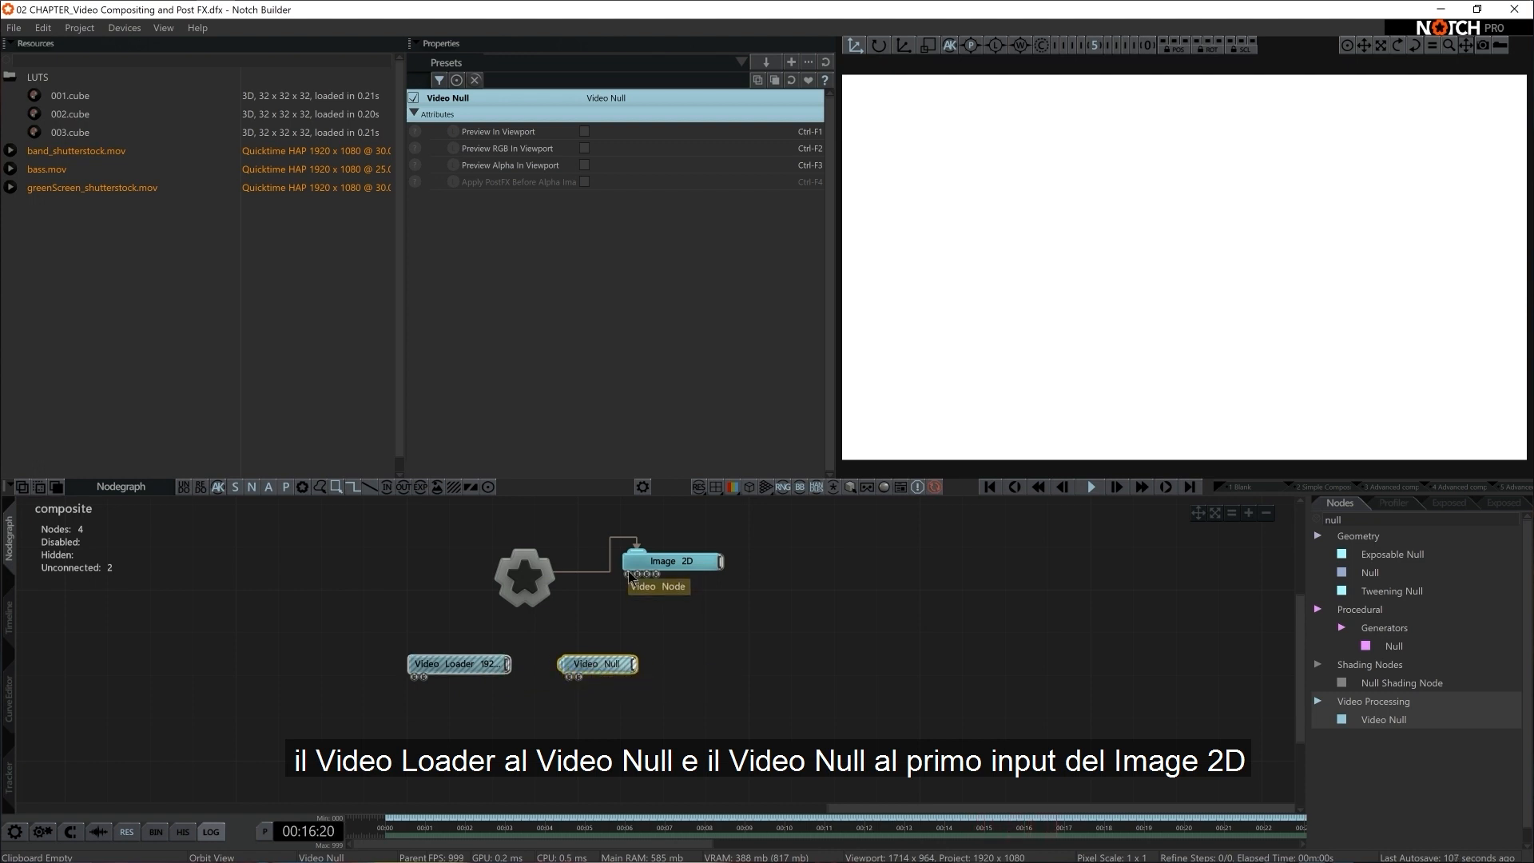
left_click_drag(508, 664, 605, 672)
left_click_drag(630, 592, 629, 575)
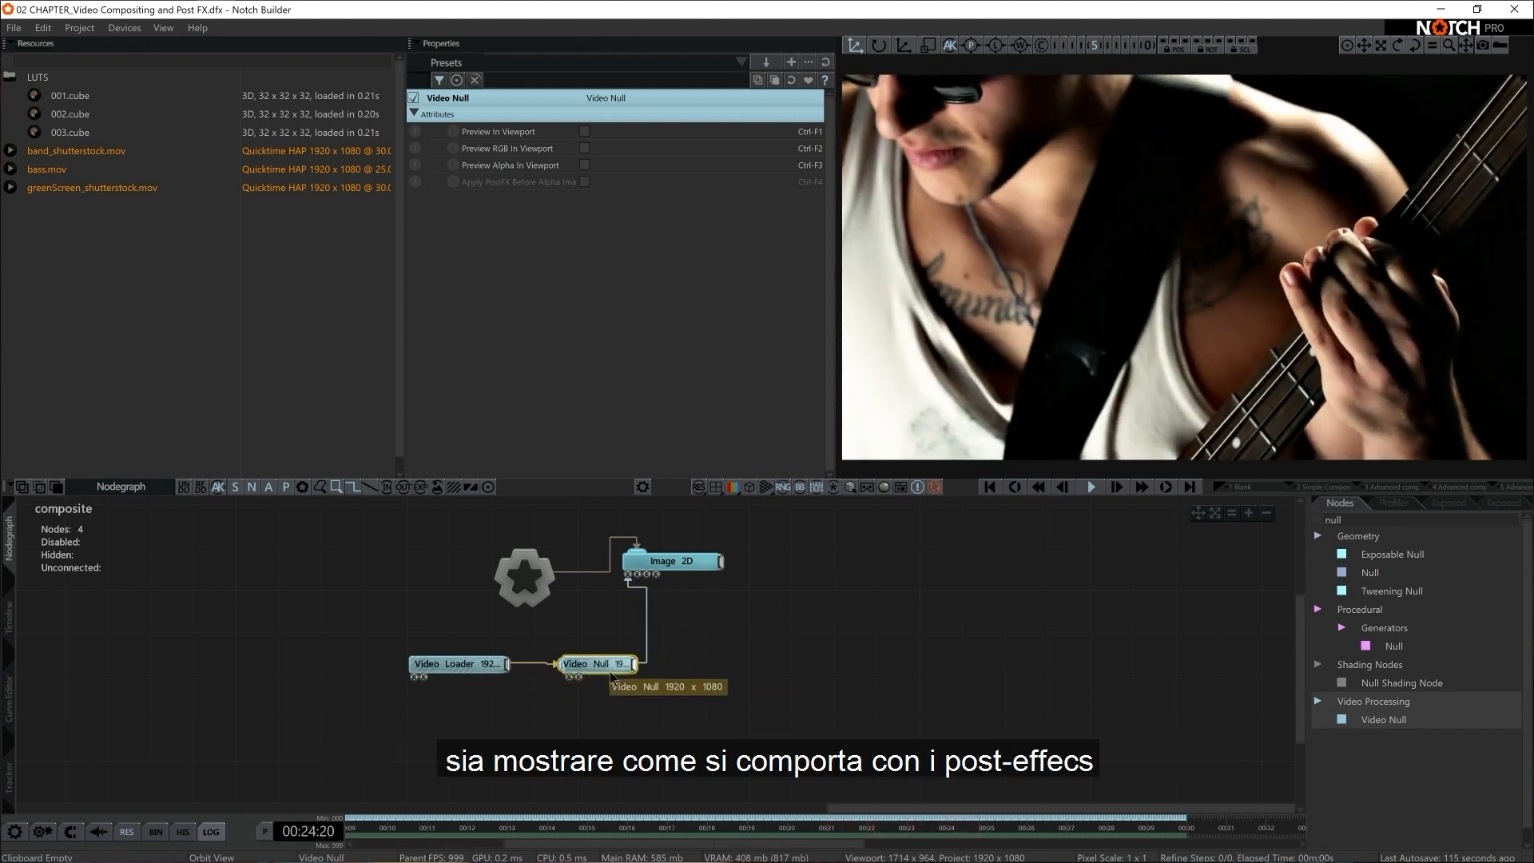
Space the Video Loader away from the Video Null and show preview thumbnails on both nodes
left_click_drag(461, 677, 440, 677)
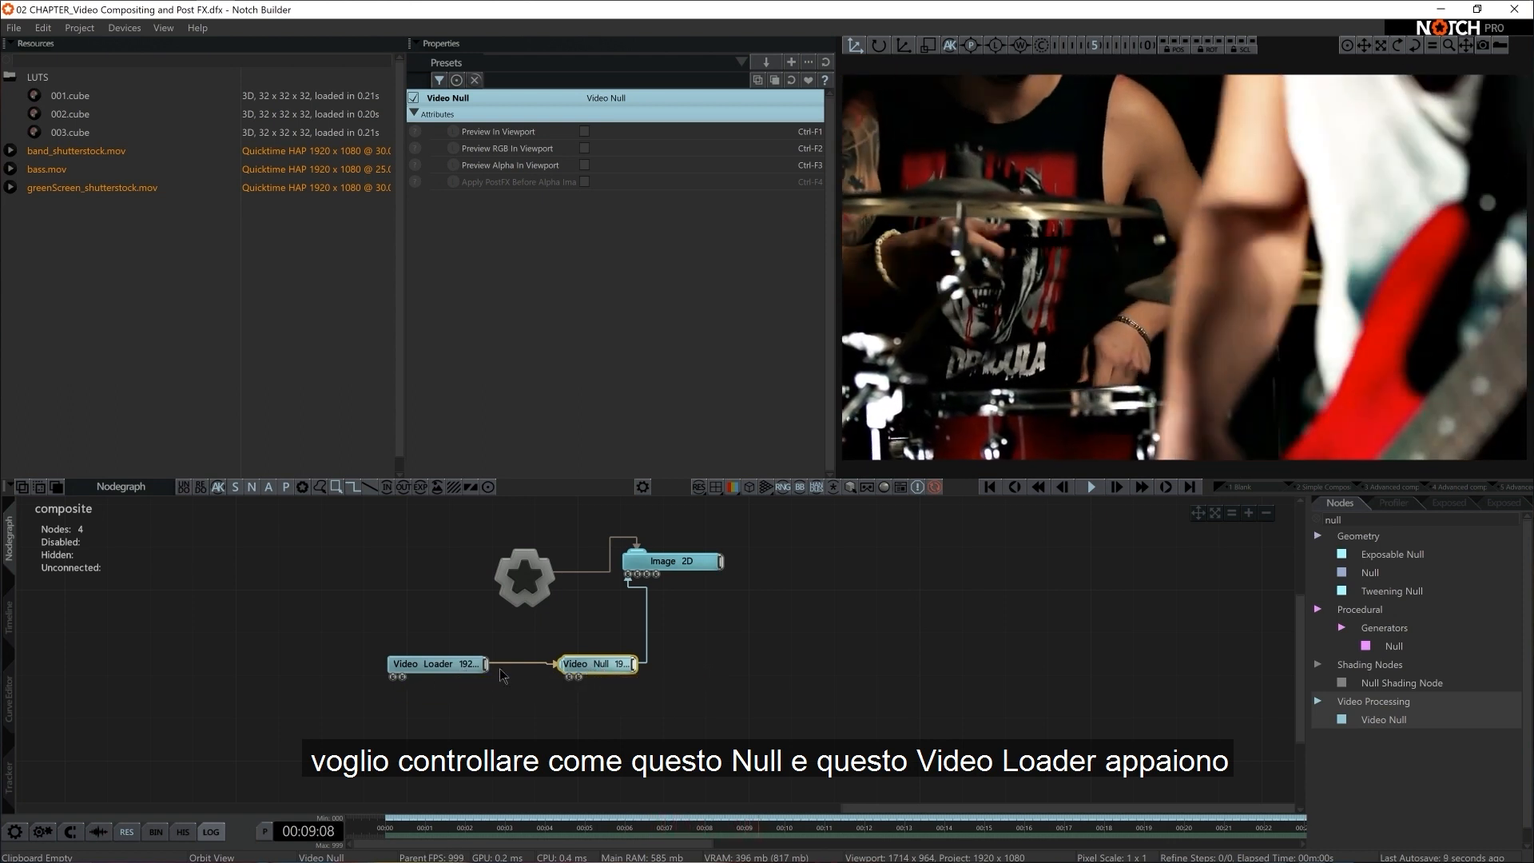
double_click(461, 670, "shift")
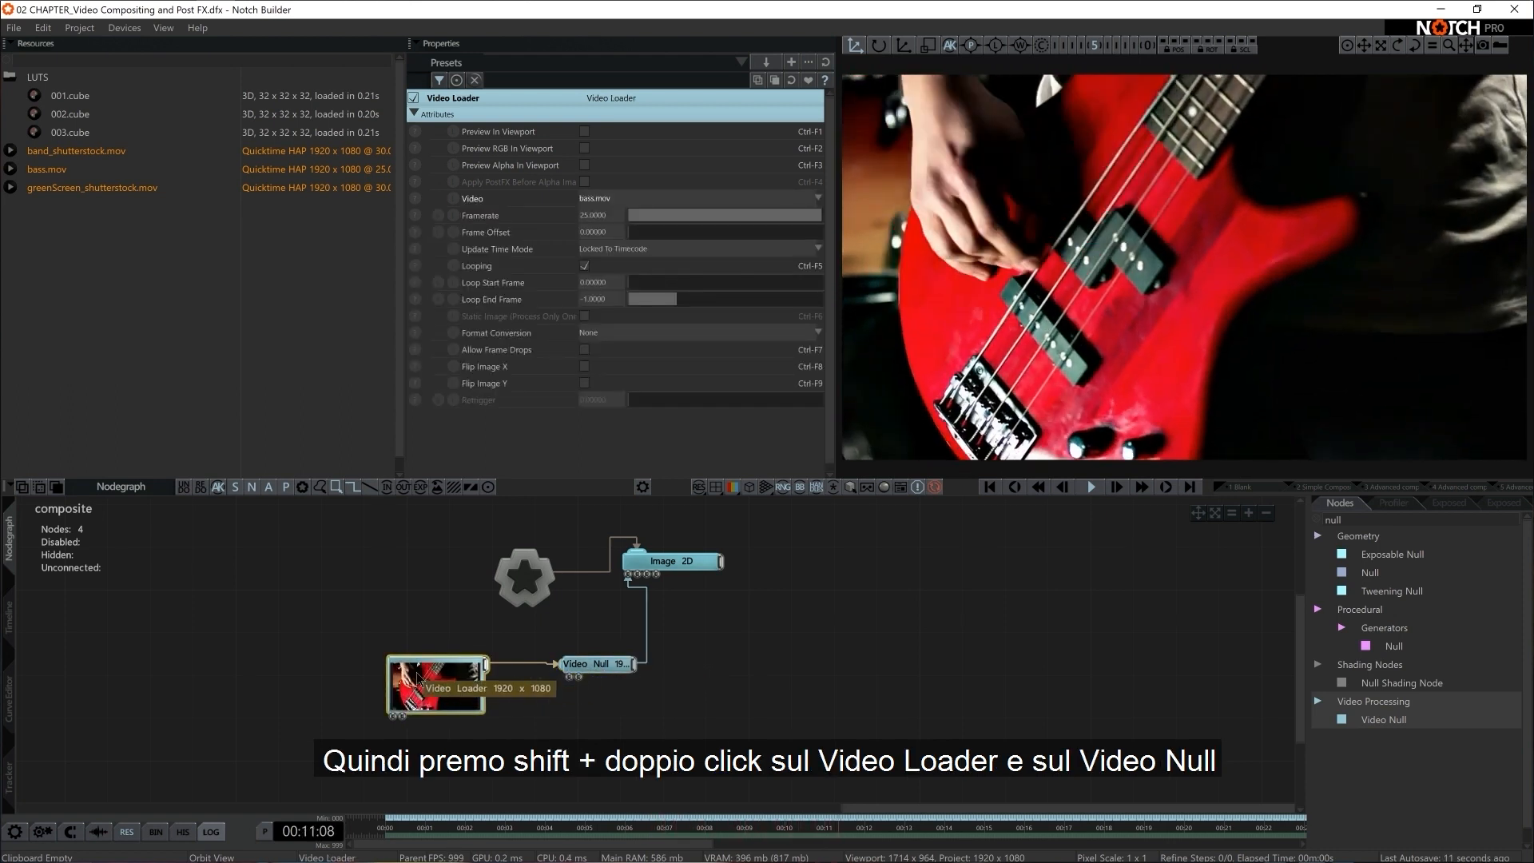
double_click(605, 669, "shift")
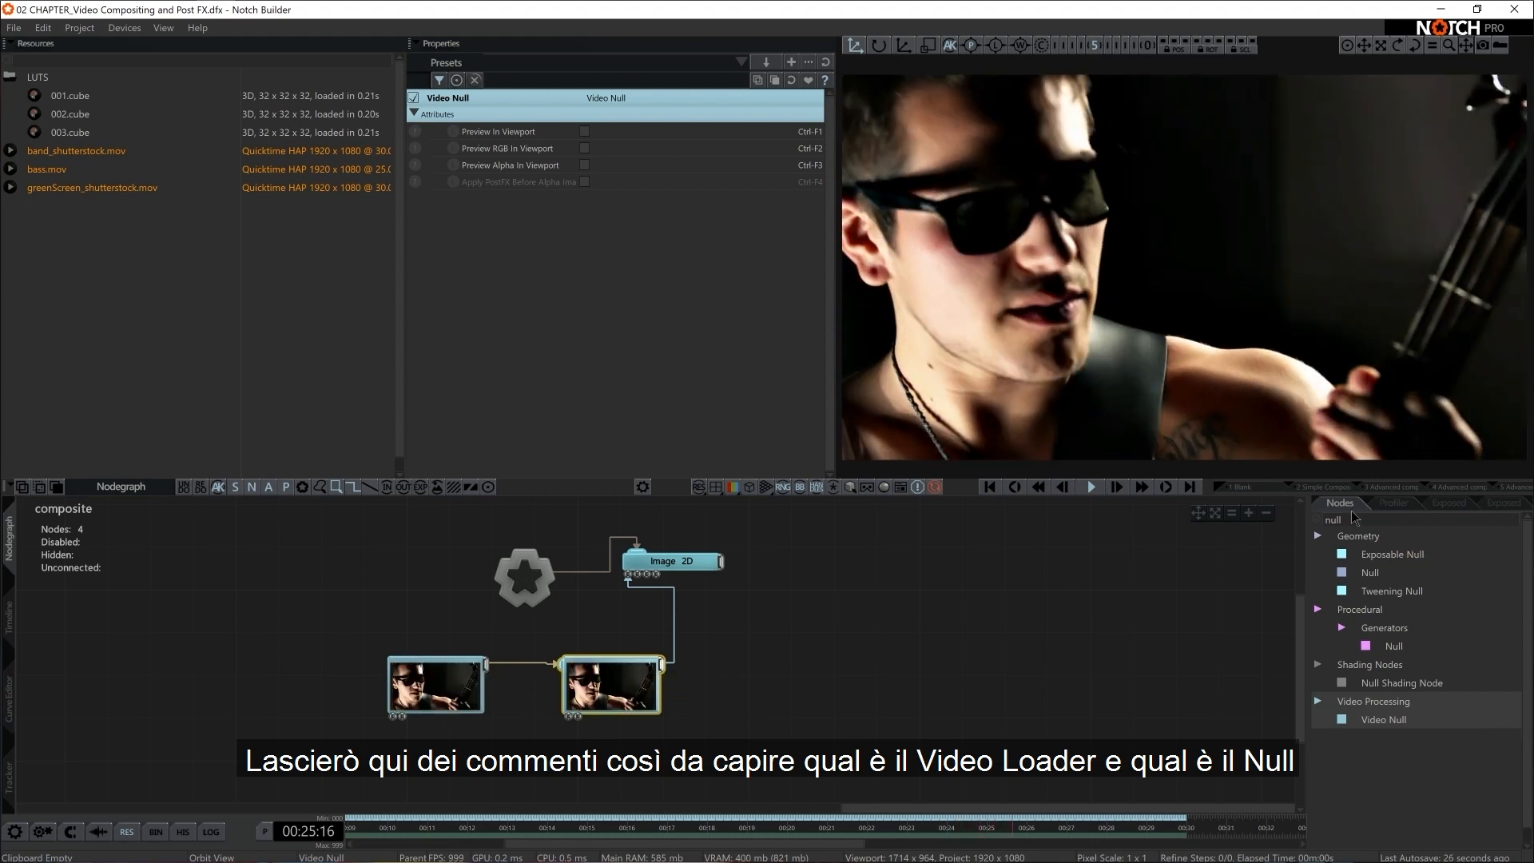
Add a Comment node above the Video Loader with the text "video loader"
type("comm")
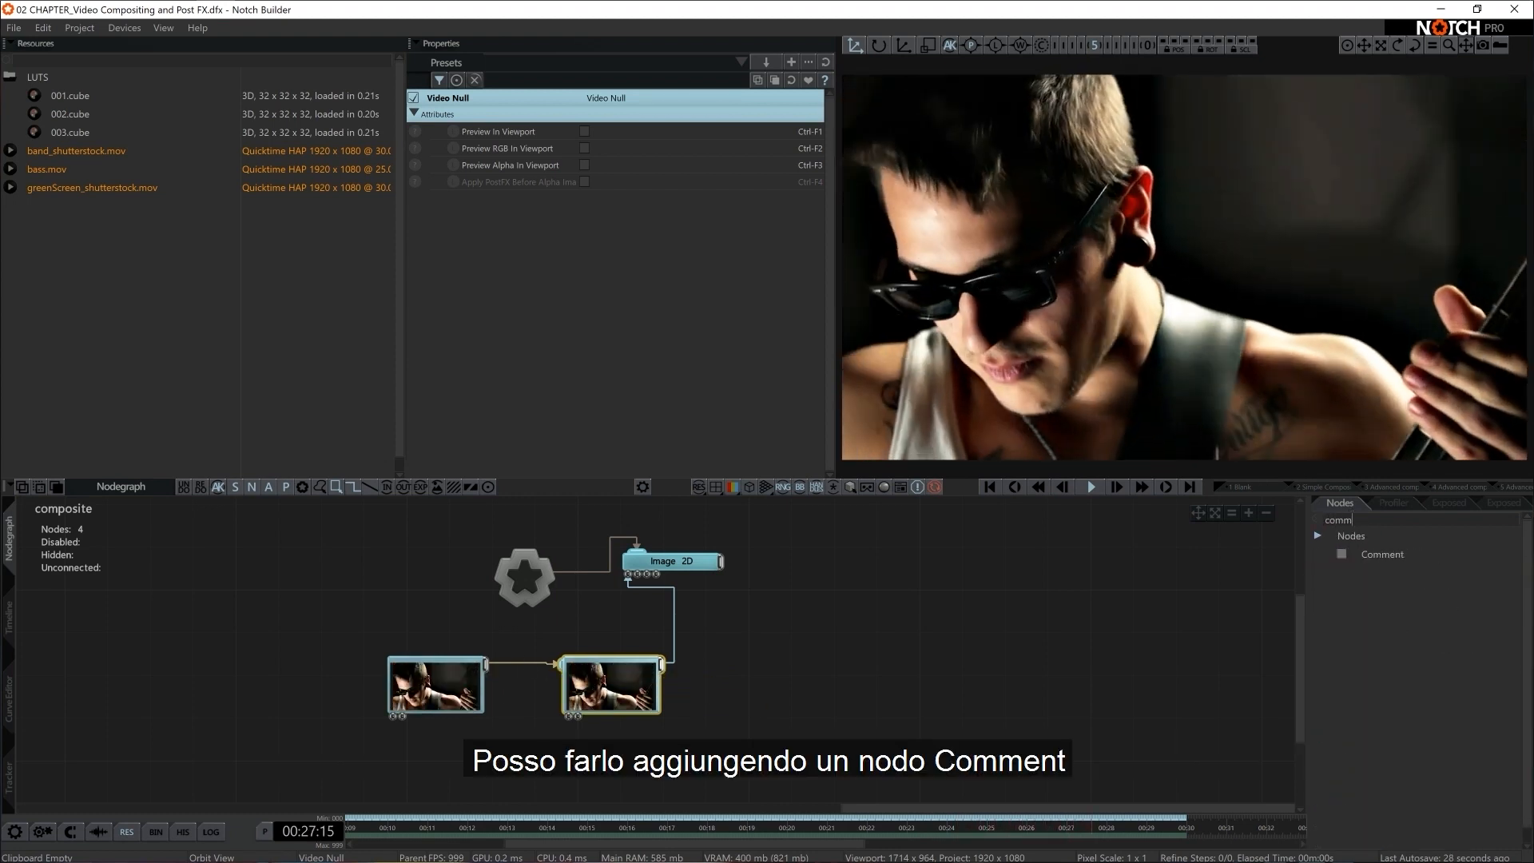
left_click_drag(1401, 561, 423, 648)
left_click(619, 129)
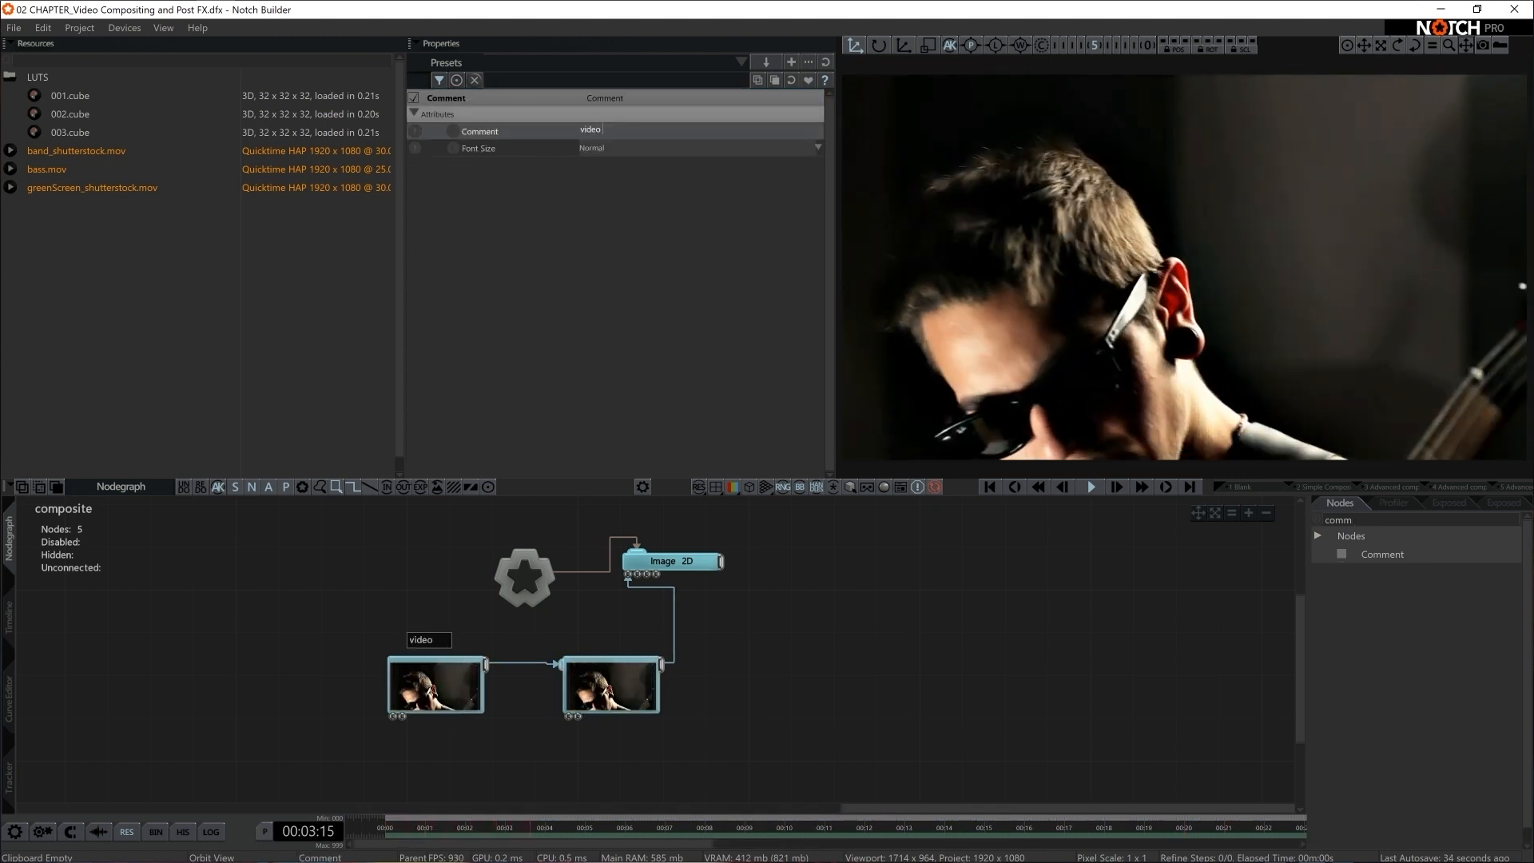
key("Return")
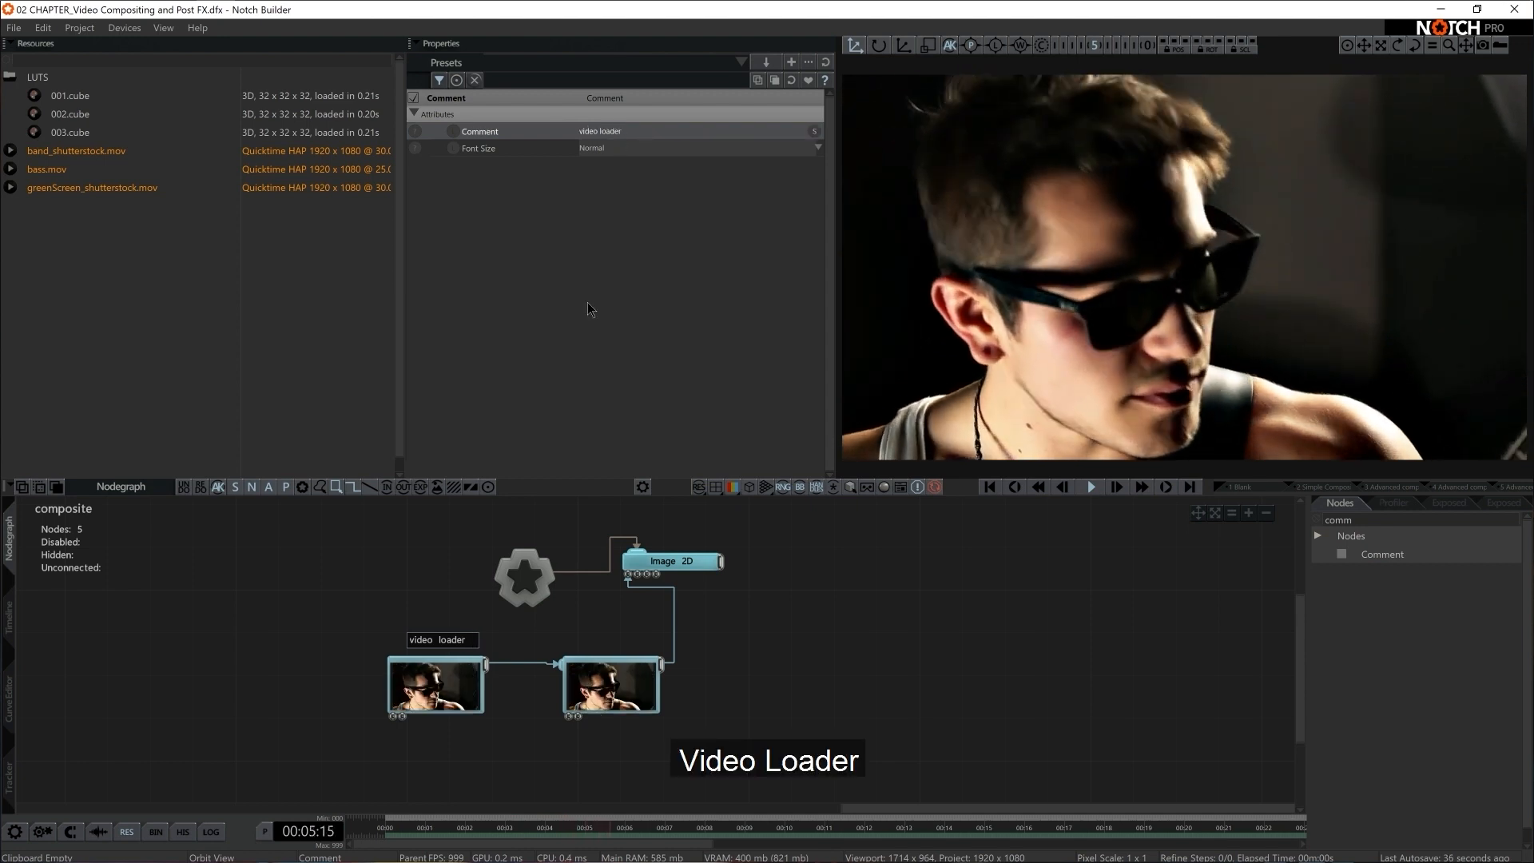
Add a second Comment node above the Video Null with the text "video null 1"
left_click_drag(1358, 554, 579, 640)
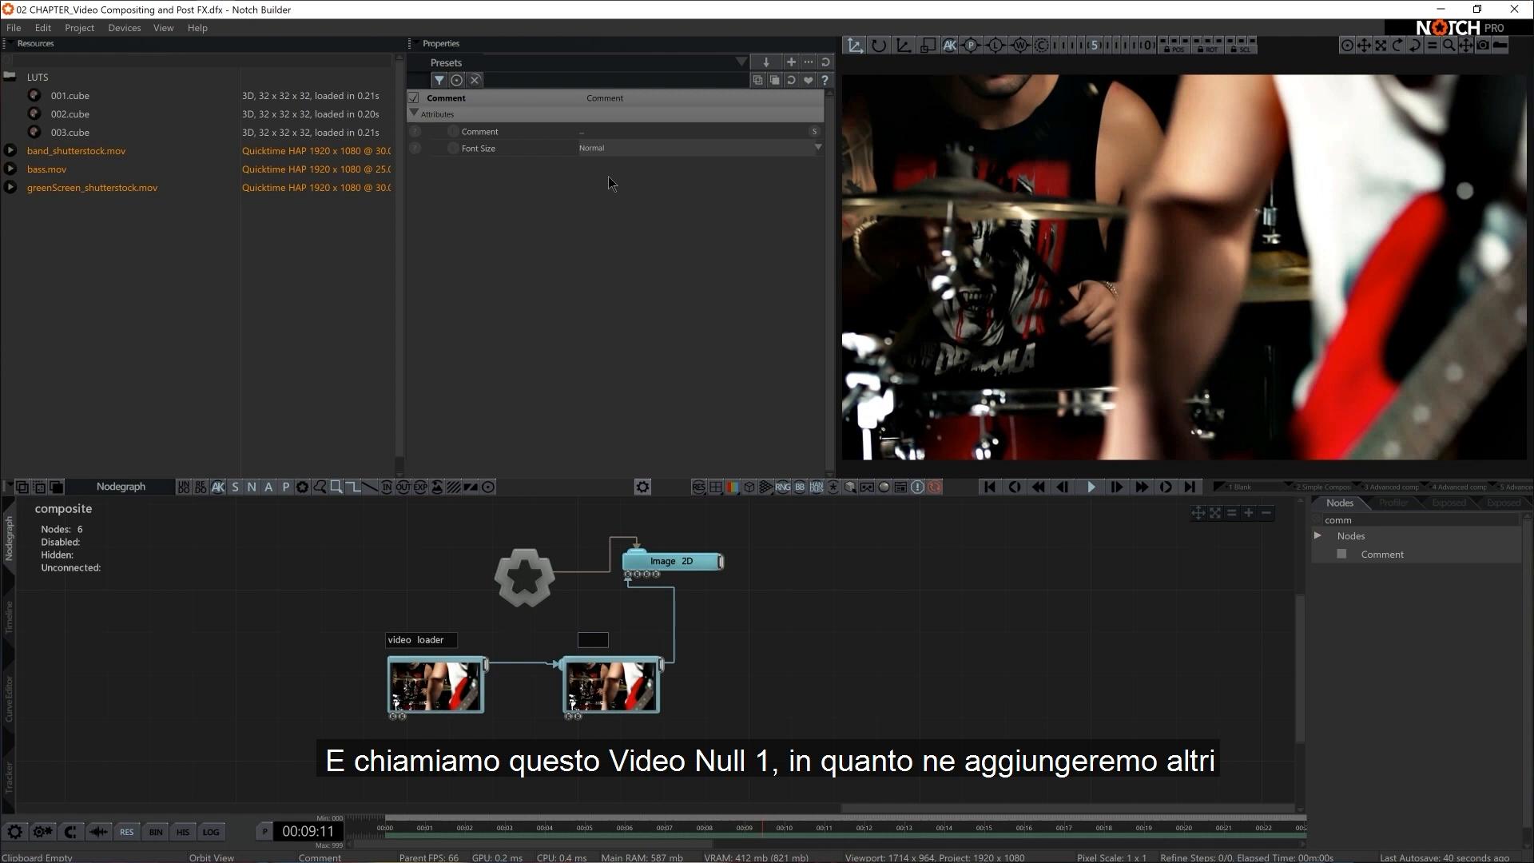
left_click(599, 132)
type("vid")
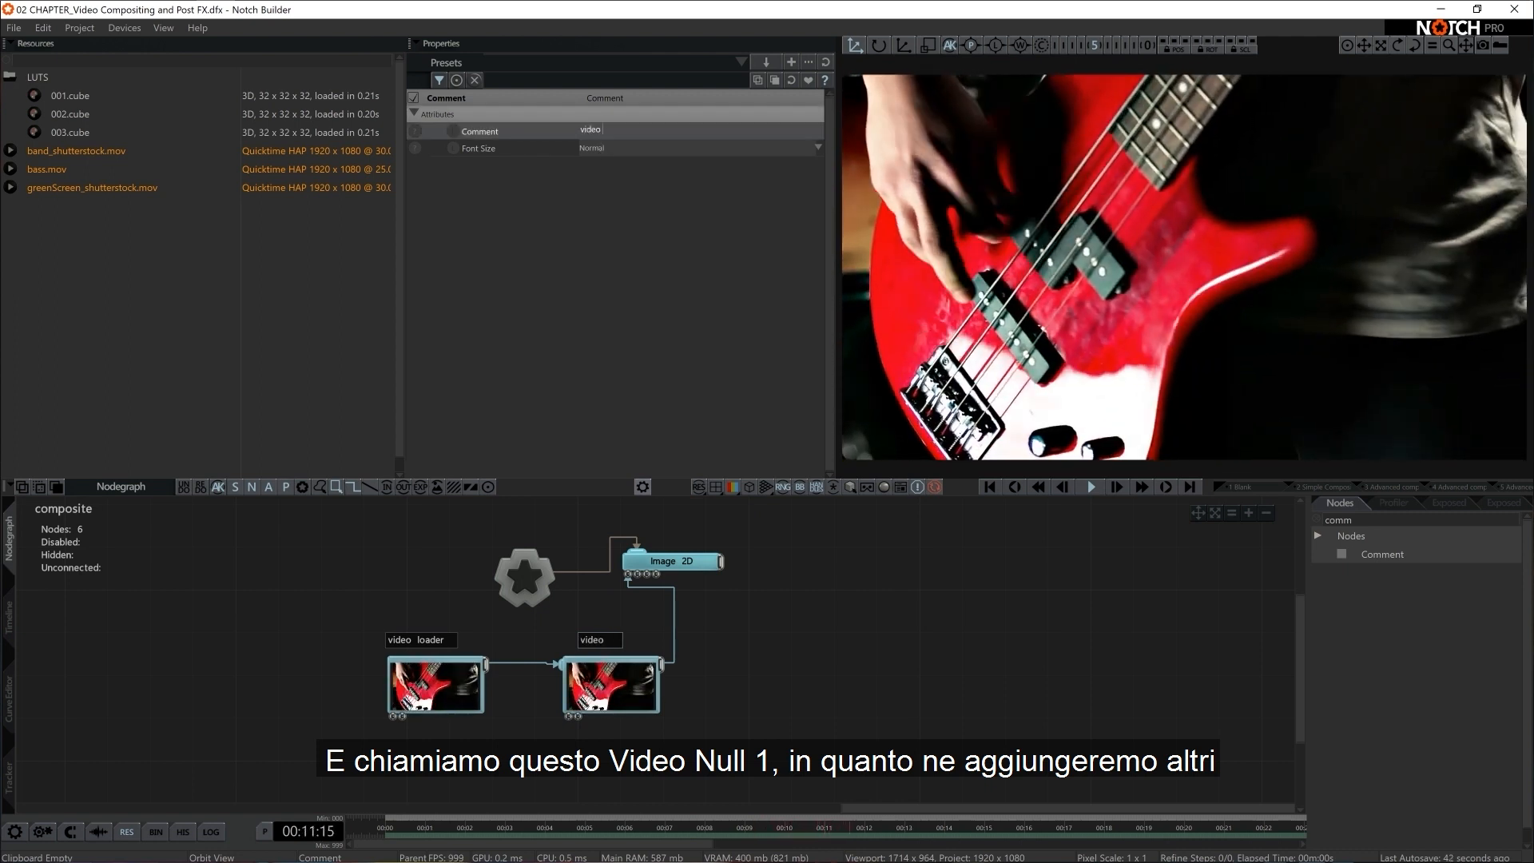
type("eo null")
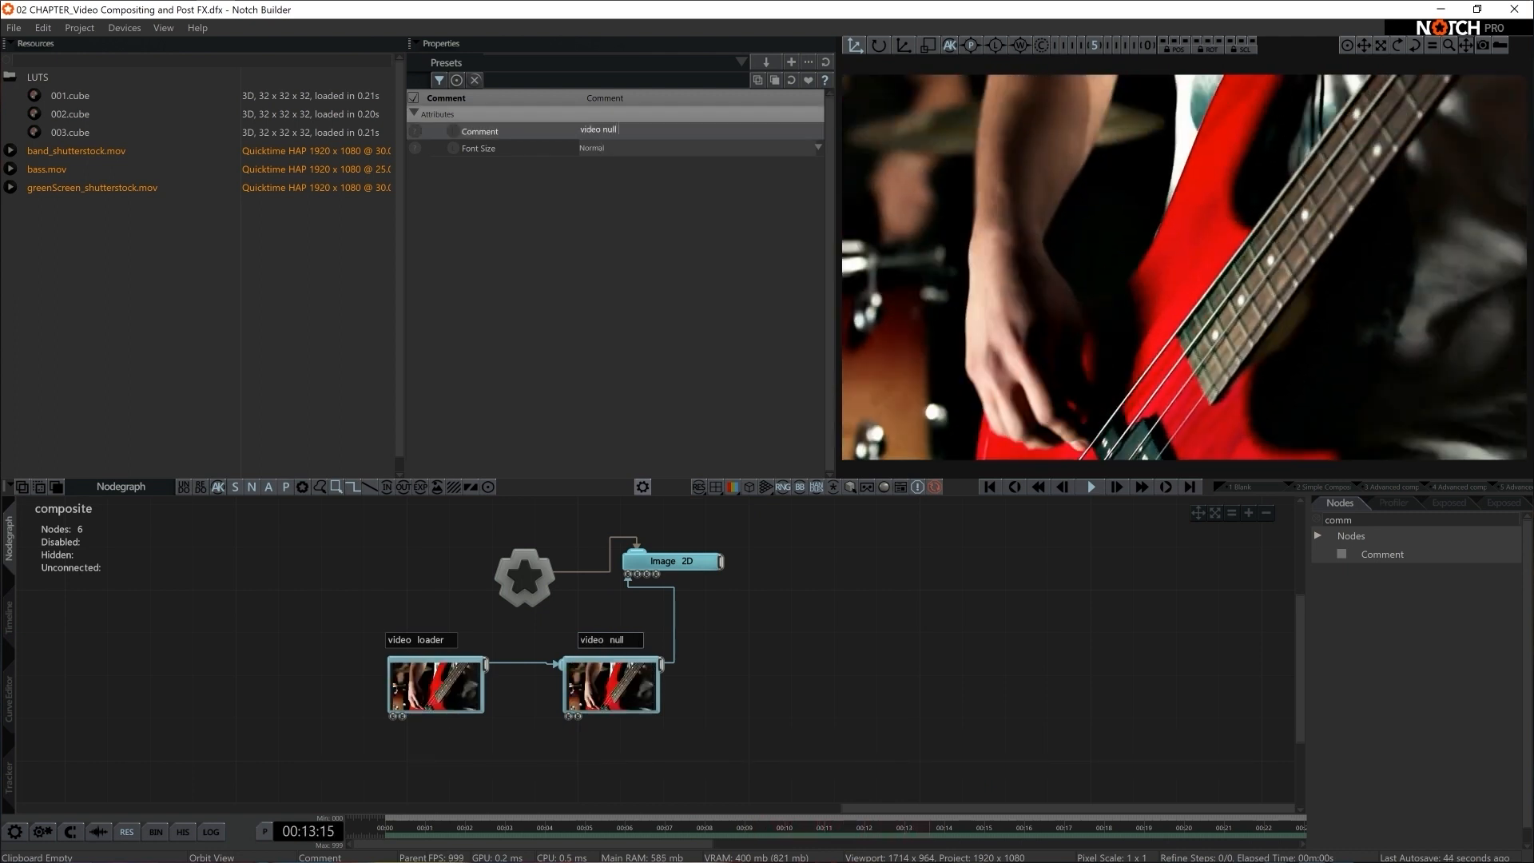
type(" 1")
key("Return")
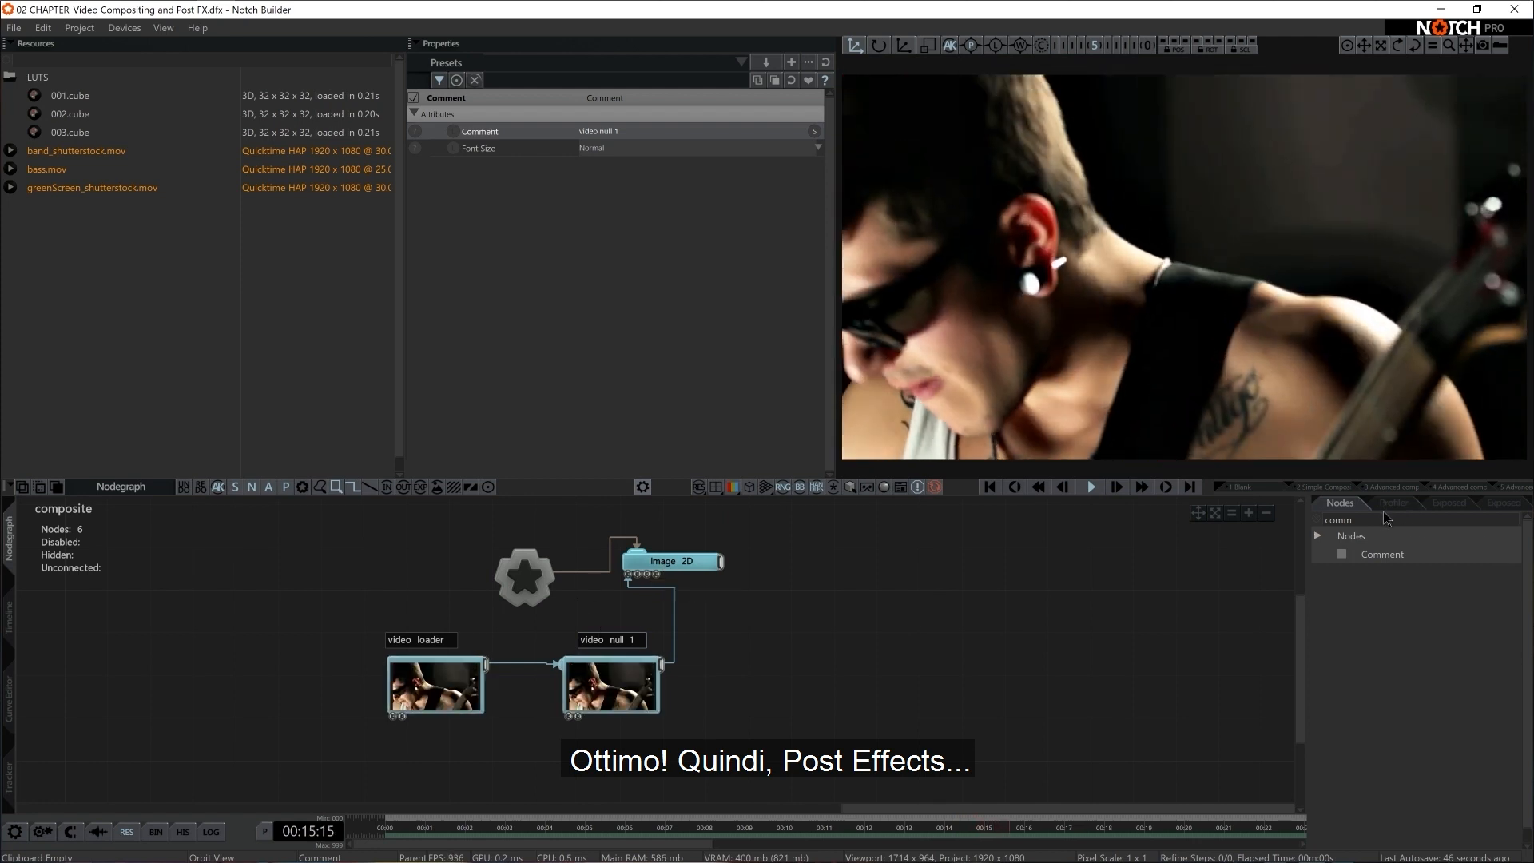
Add an Edge Detect post effect below the video nodes and connect it to the Video Loader
double_click(1384, 516)
key("BackSpace")
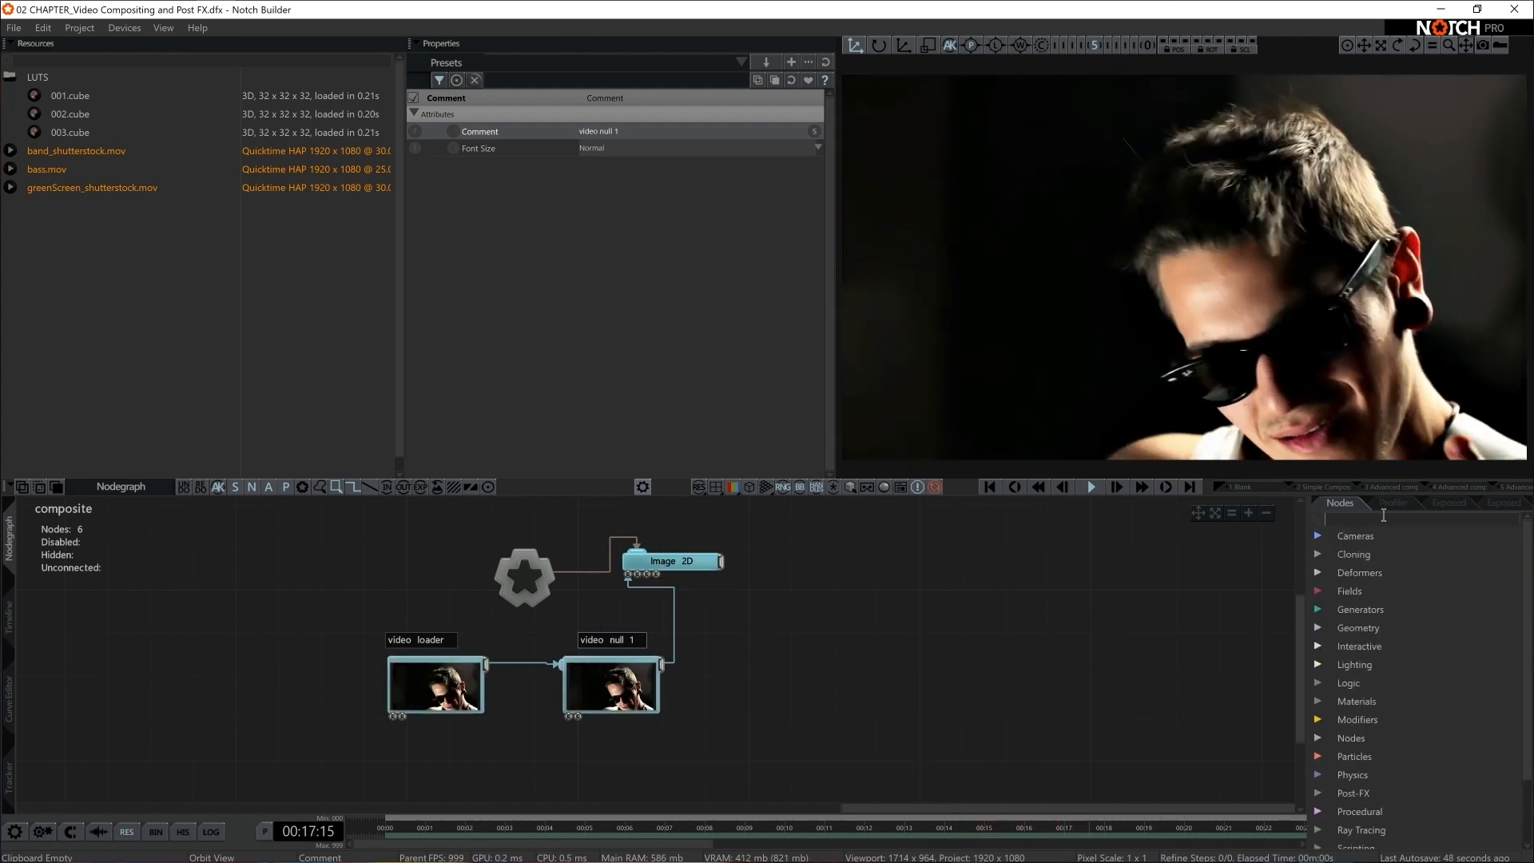
type("edge")
left_click_drag(1411, 609, 532, 746)
middle_click_drag(533, 676, 658, 656)
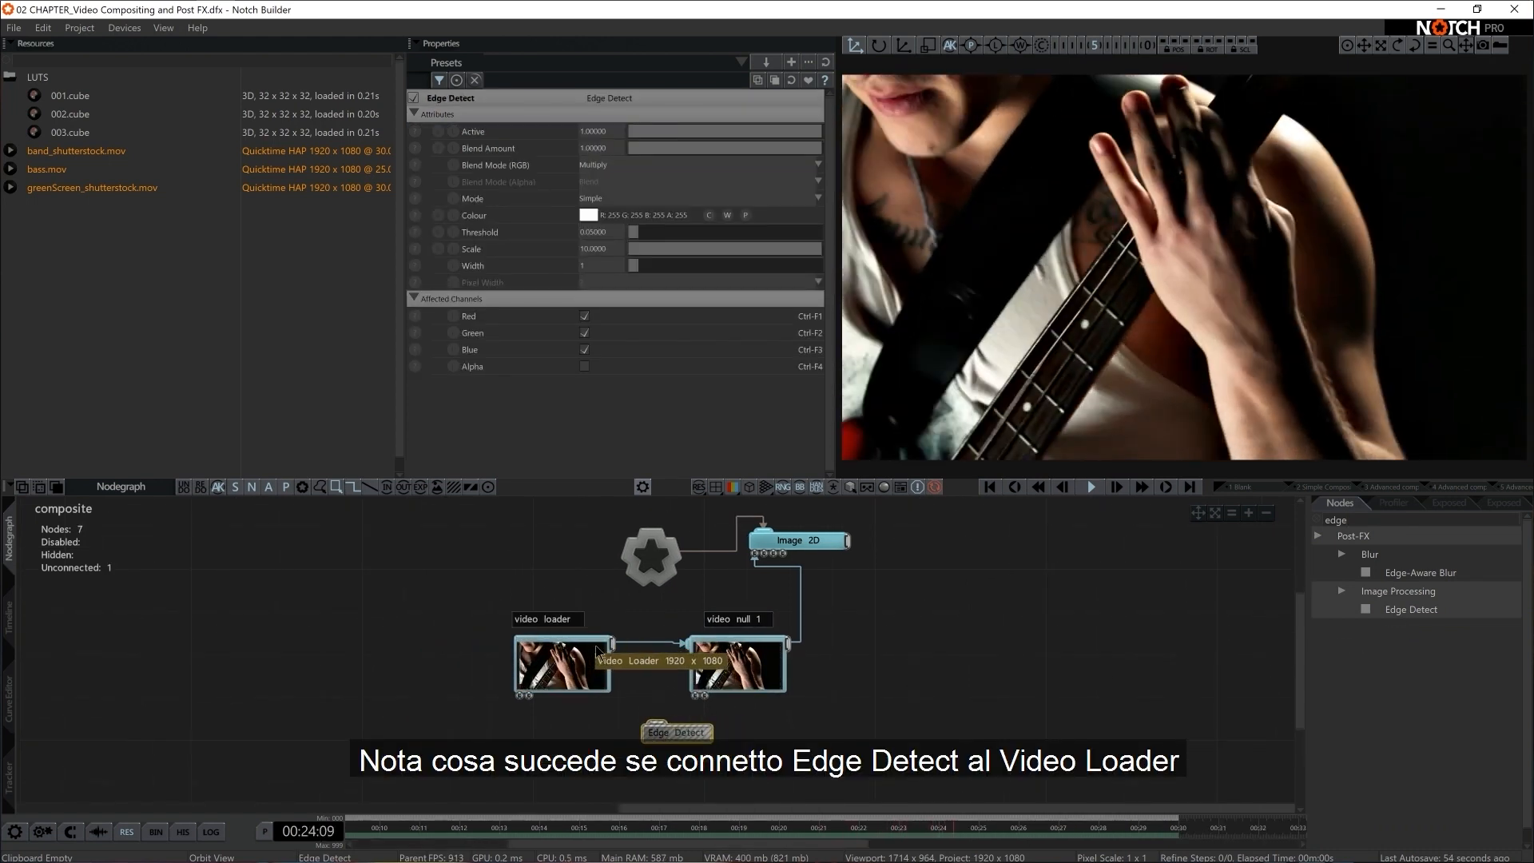
left_click_drag(615, 646, 669, 734)
scroll(659, 667, "up", 3)
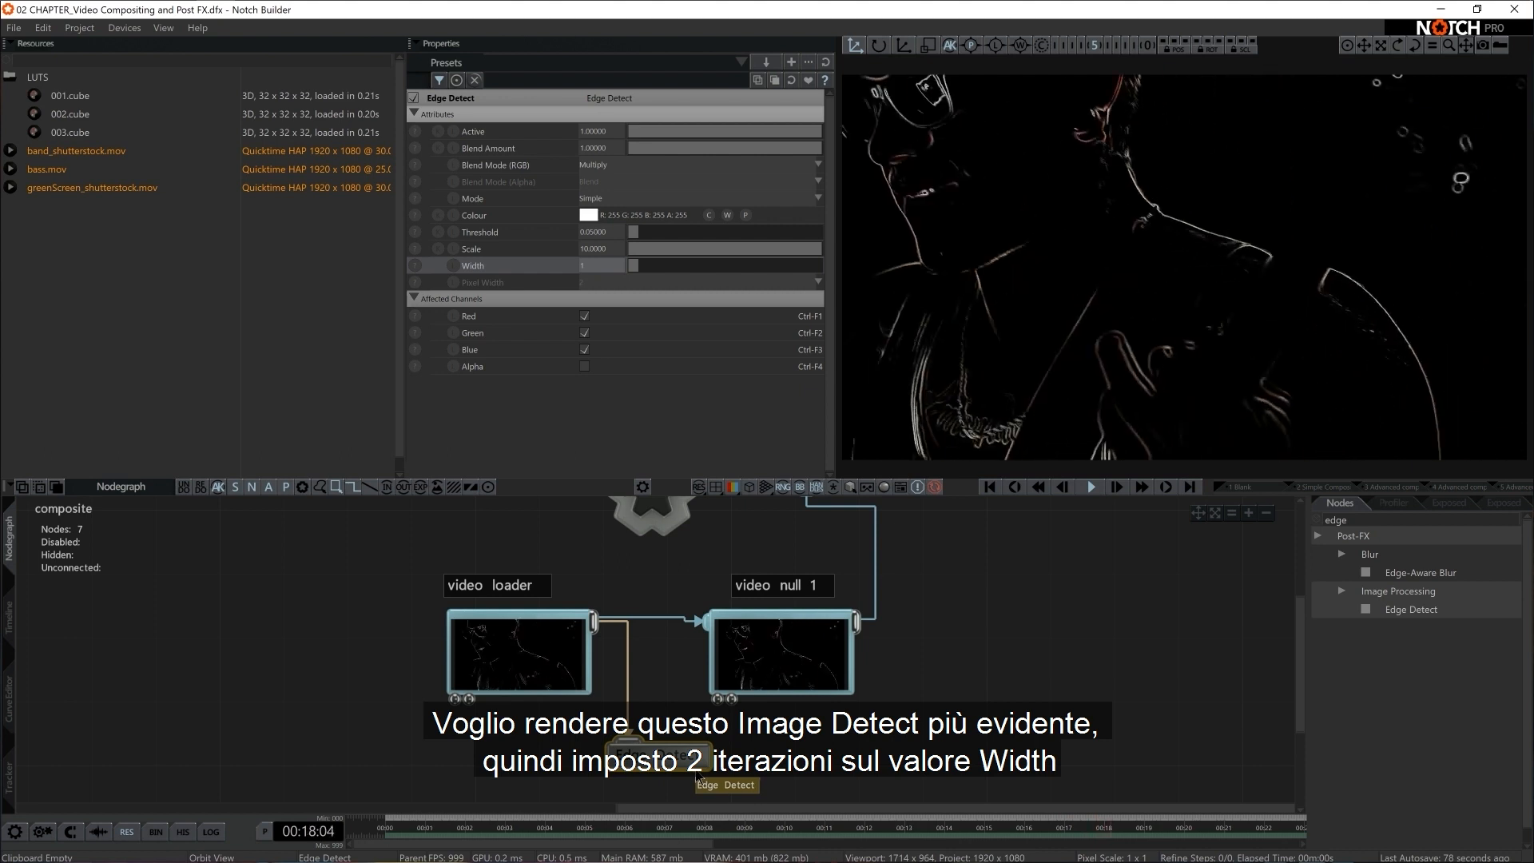
Set the Edge Detect node's Width to 2
left_click(587, 266)
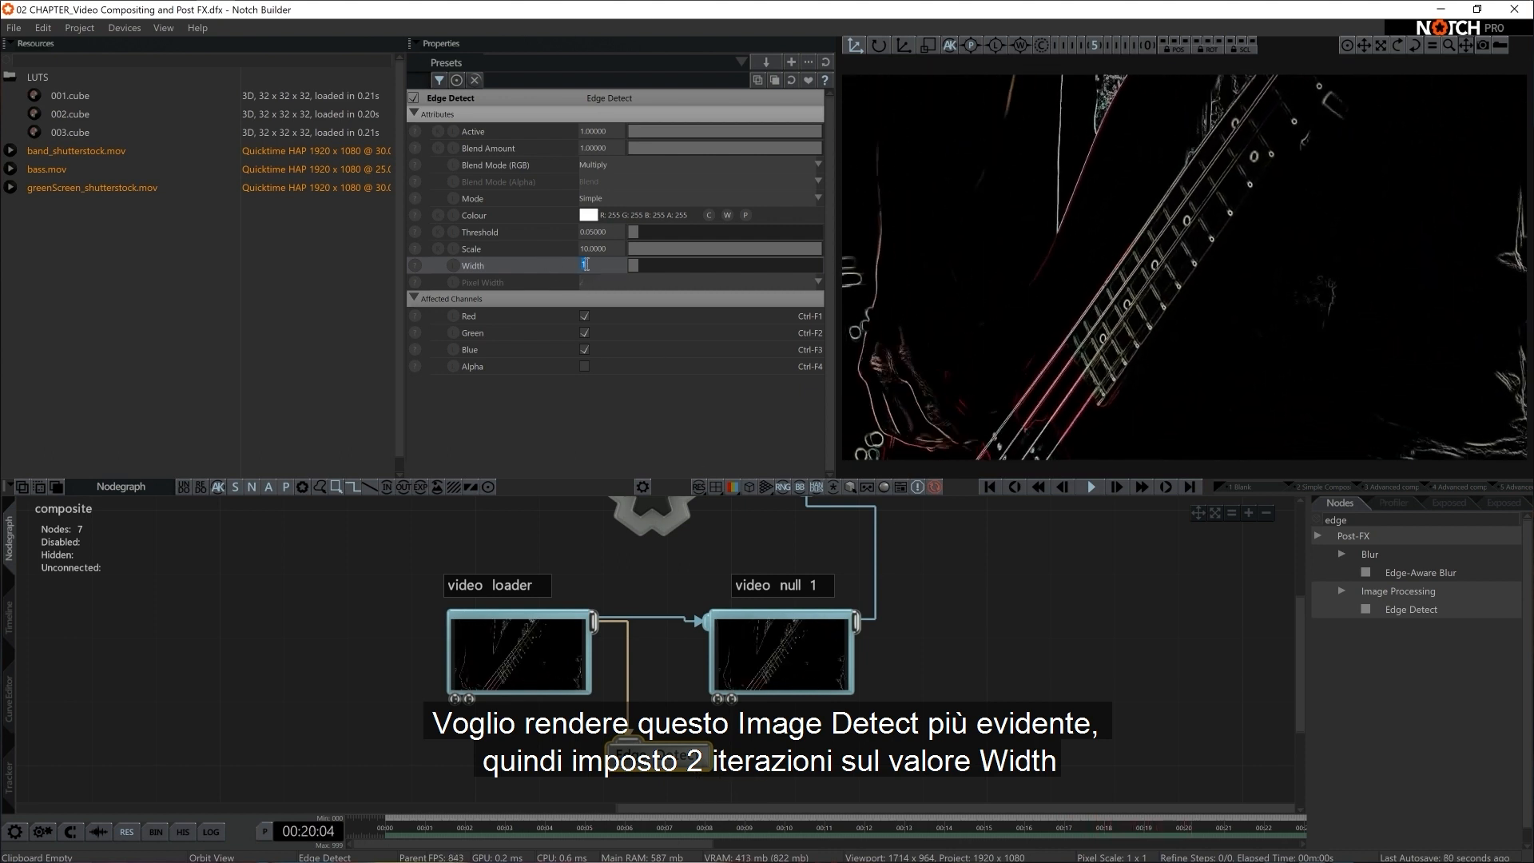
type("2")
key("Return")
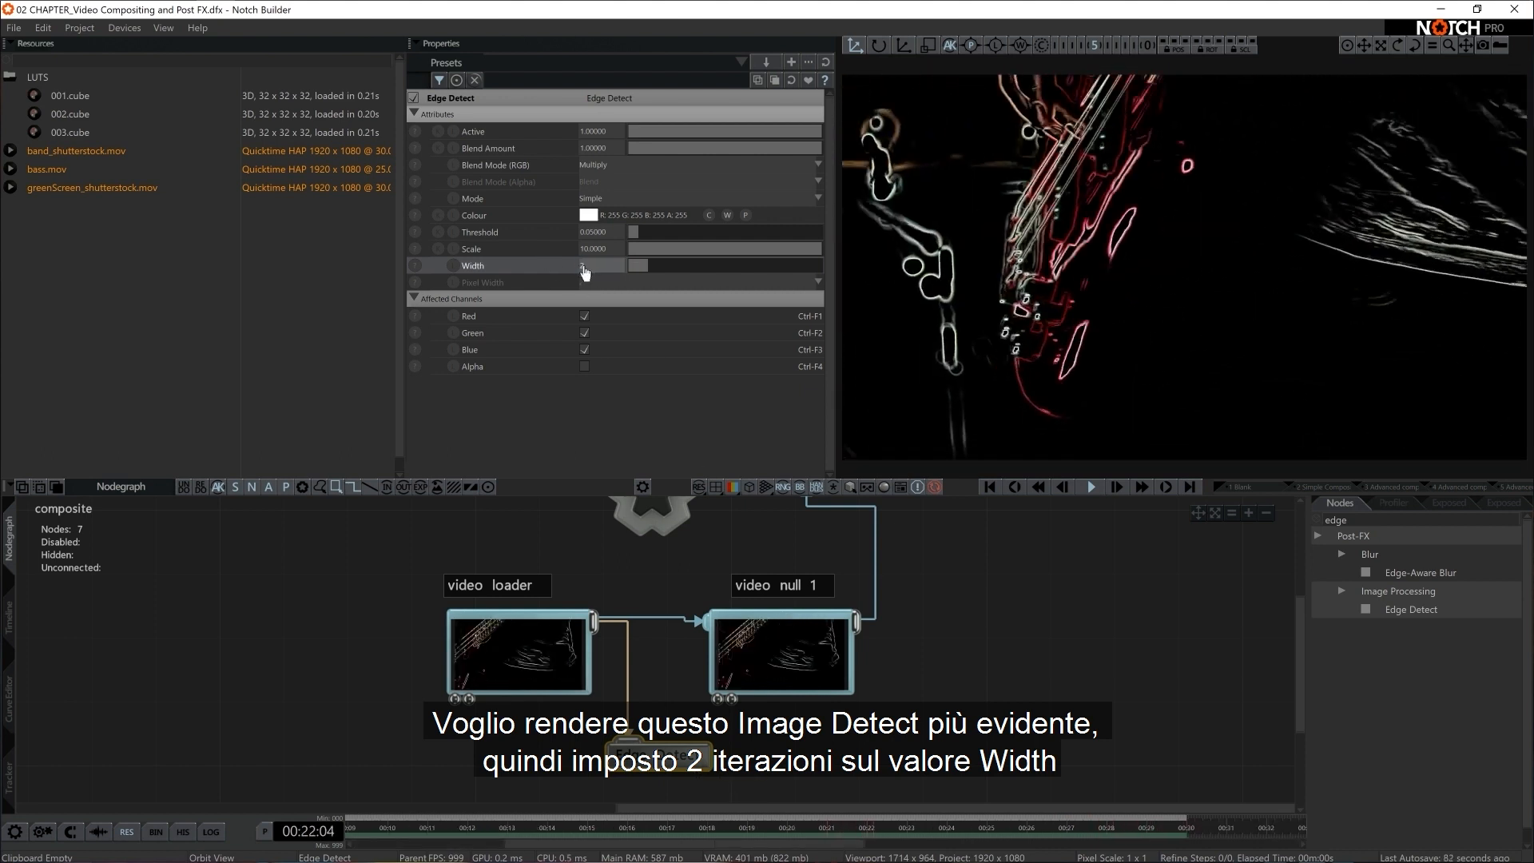
Disconnect the Edge Detect node from the Video Loader and connect it to video null 1 instead
left_click(628, 694)
left_click_drag(649, 756, 936, 723)
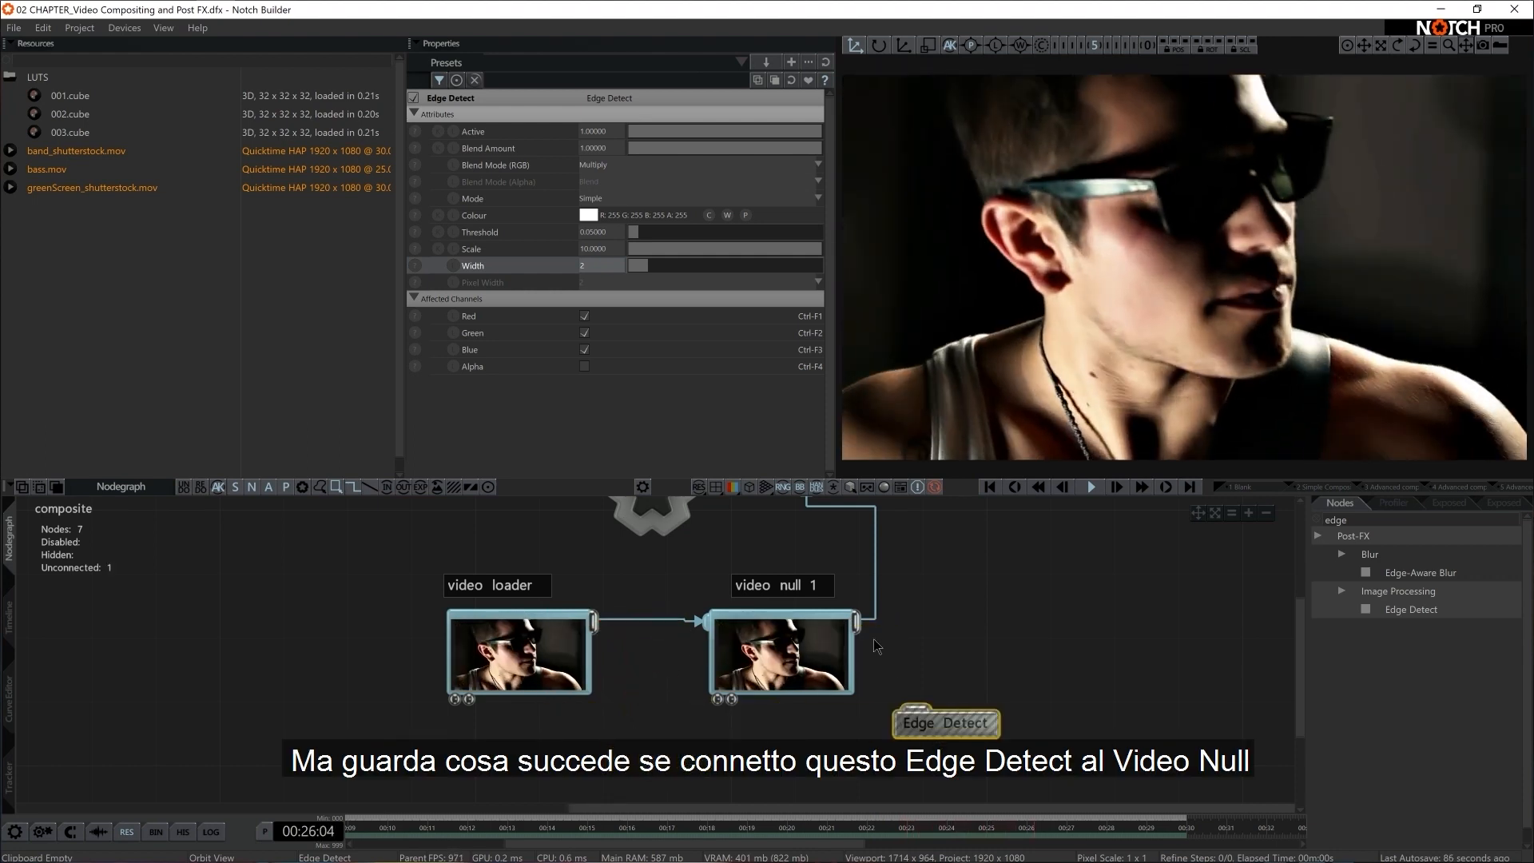
left_click_drag(857, 620, 919, 715)
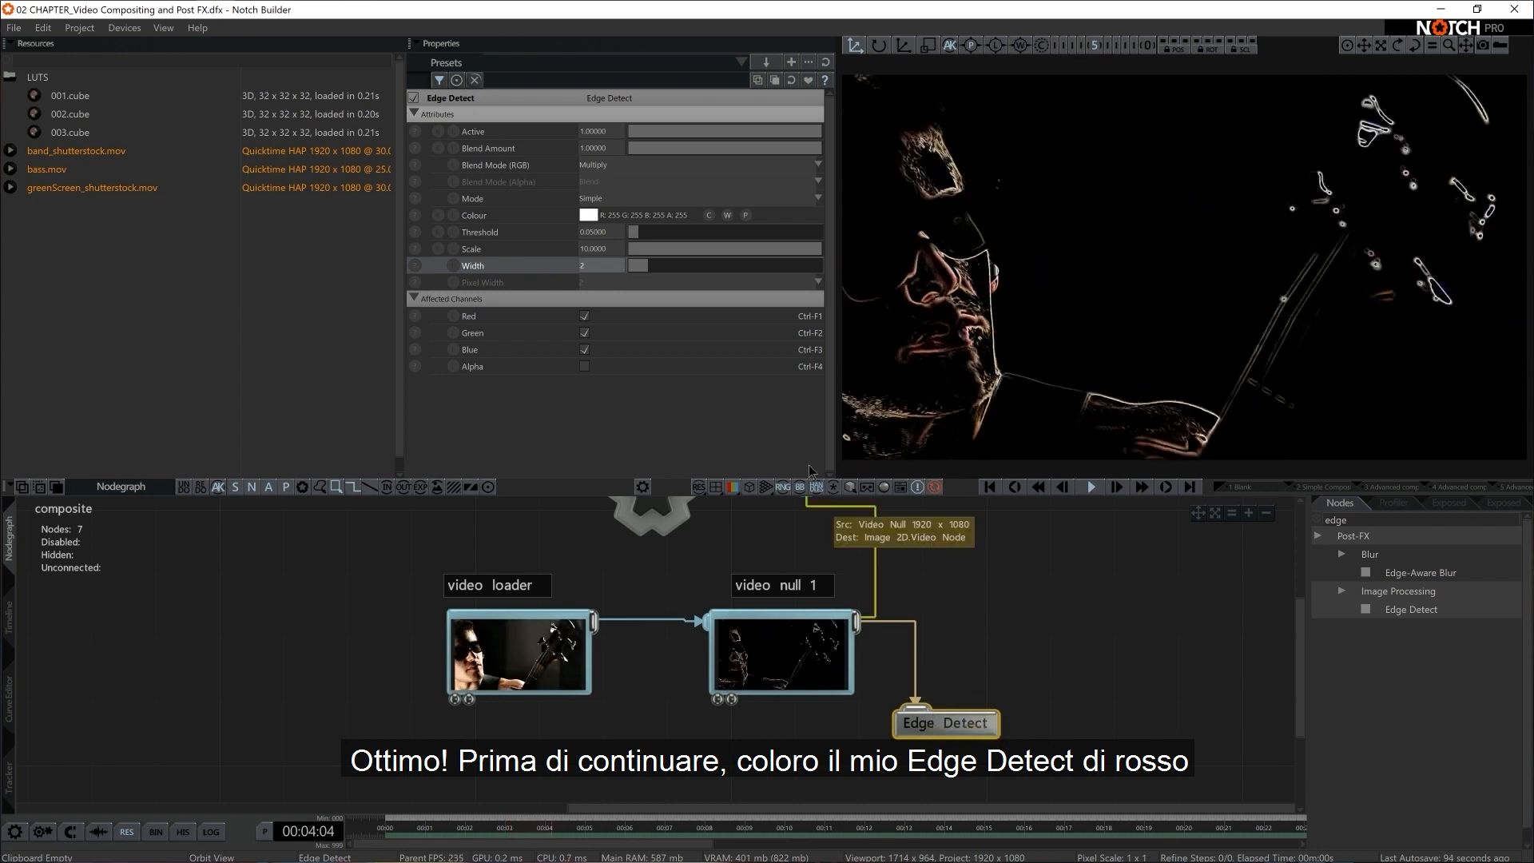
Colour the Edge Detect node red (R 255, G 36, B 0) and move it up beside video null 1
left_click(587, 215)
left_click(489, 261)
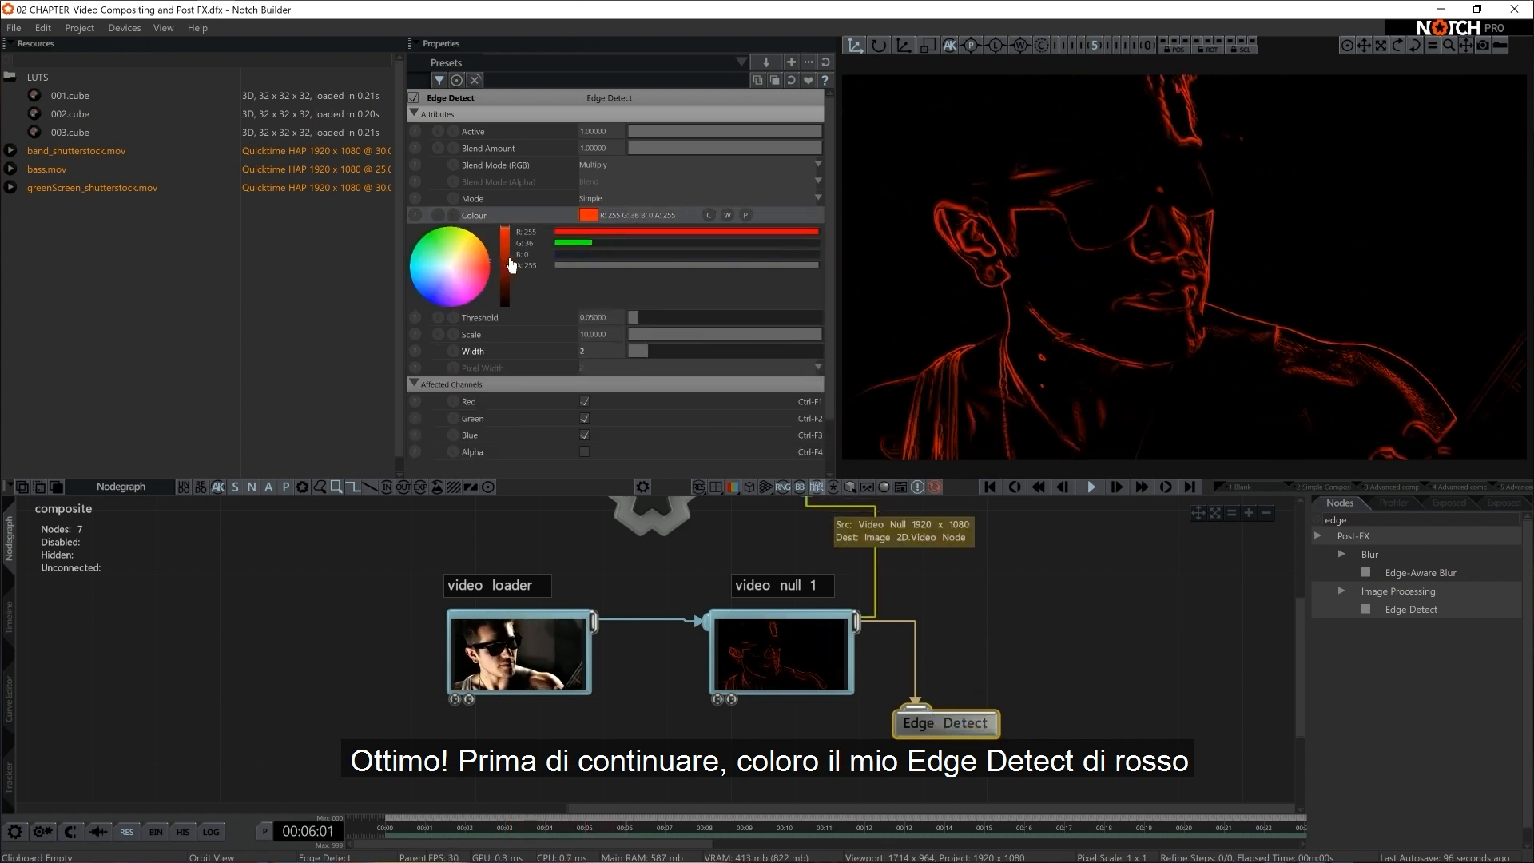
left_click_drag(959, 723, 959, 660)
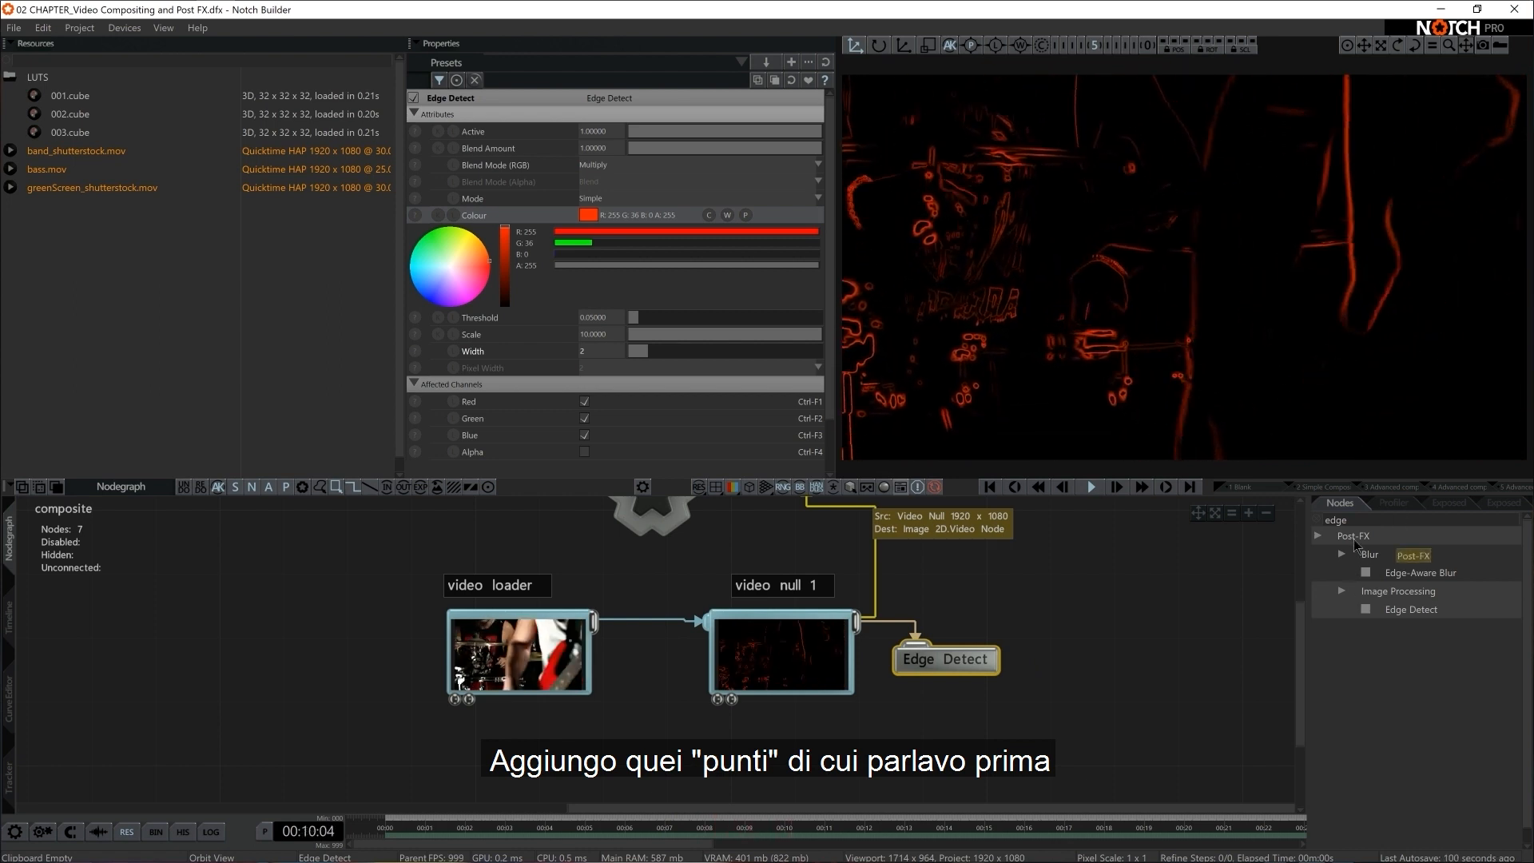
Add a Dot Matrix post effect connected below Edge Detect and set its Resolution to about 68
key("BackSpace")
key("BackSpace")
key("BackSpace")
key("BackSpace")
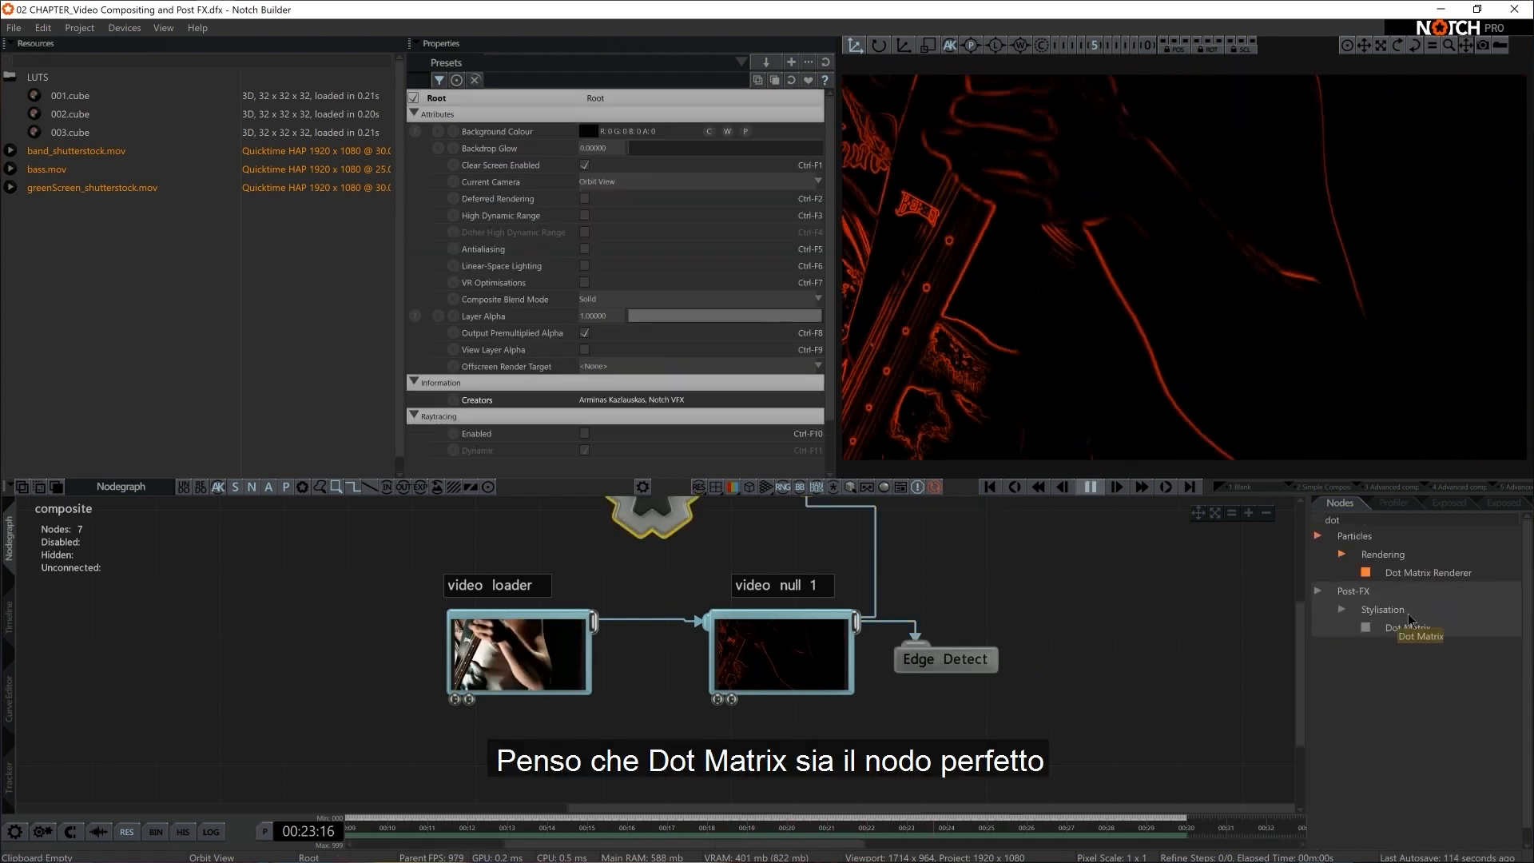
left_click_drag(1430, 637, 926, 723)
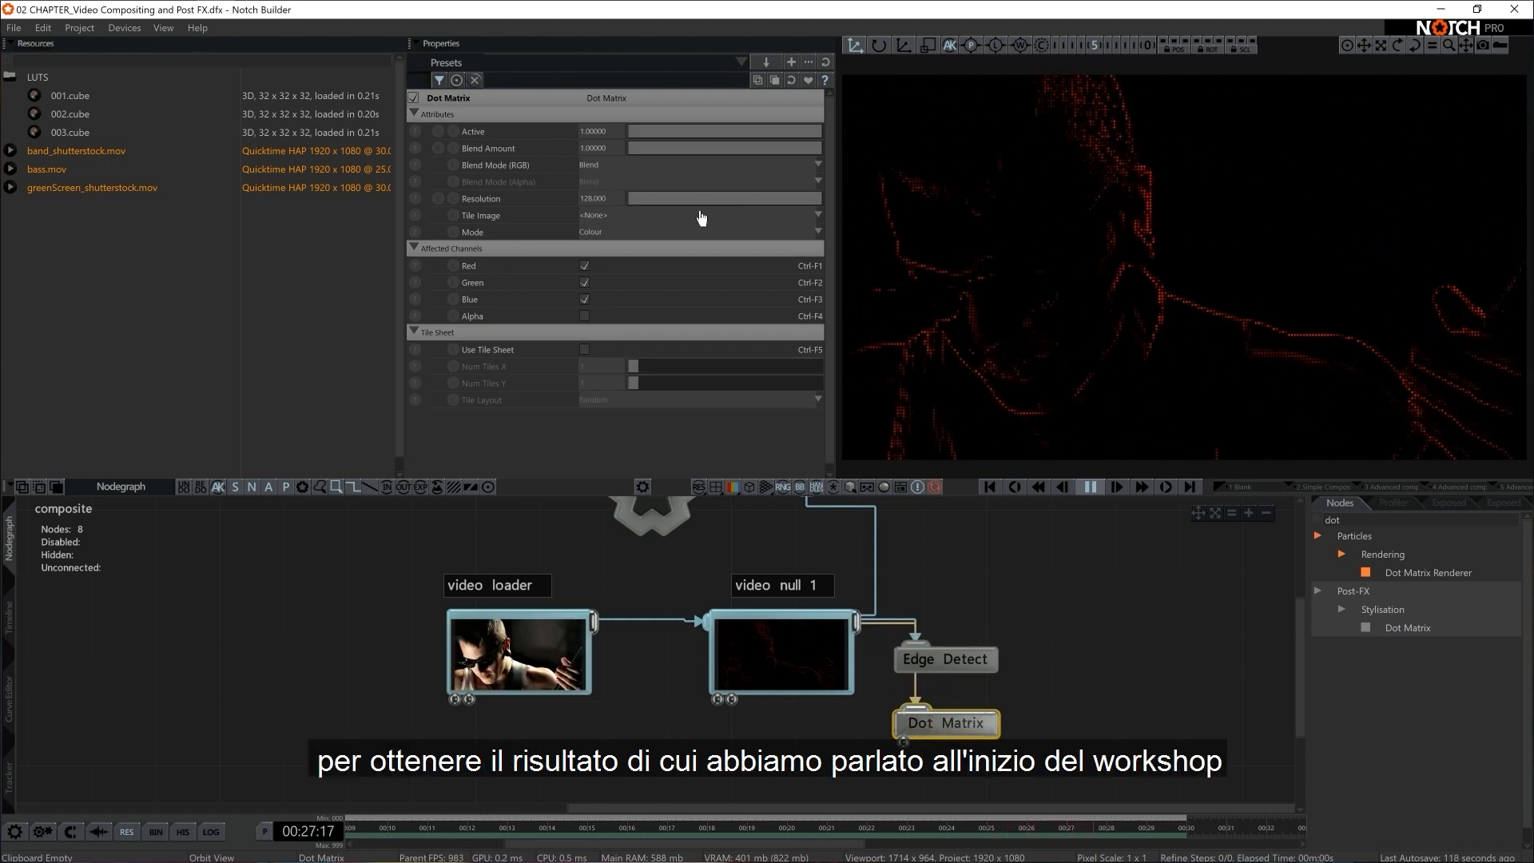
left_click_drag(765, 200, 688, 203)
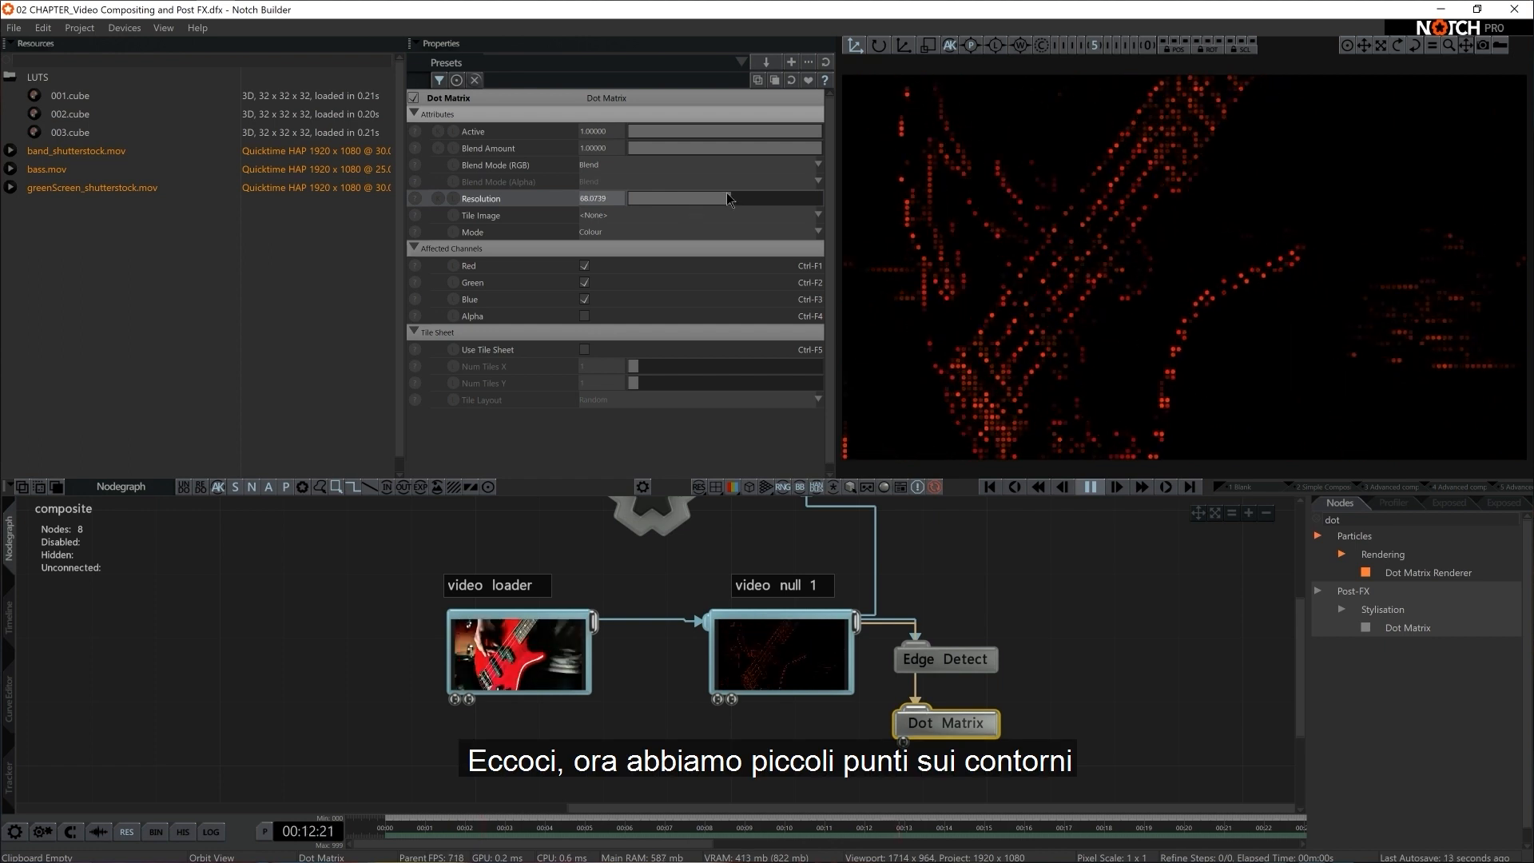
left_click_drag(723, 203, 731, 203)
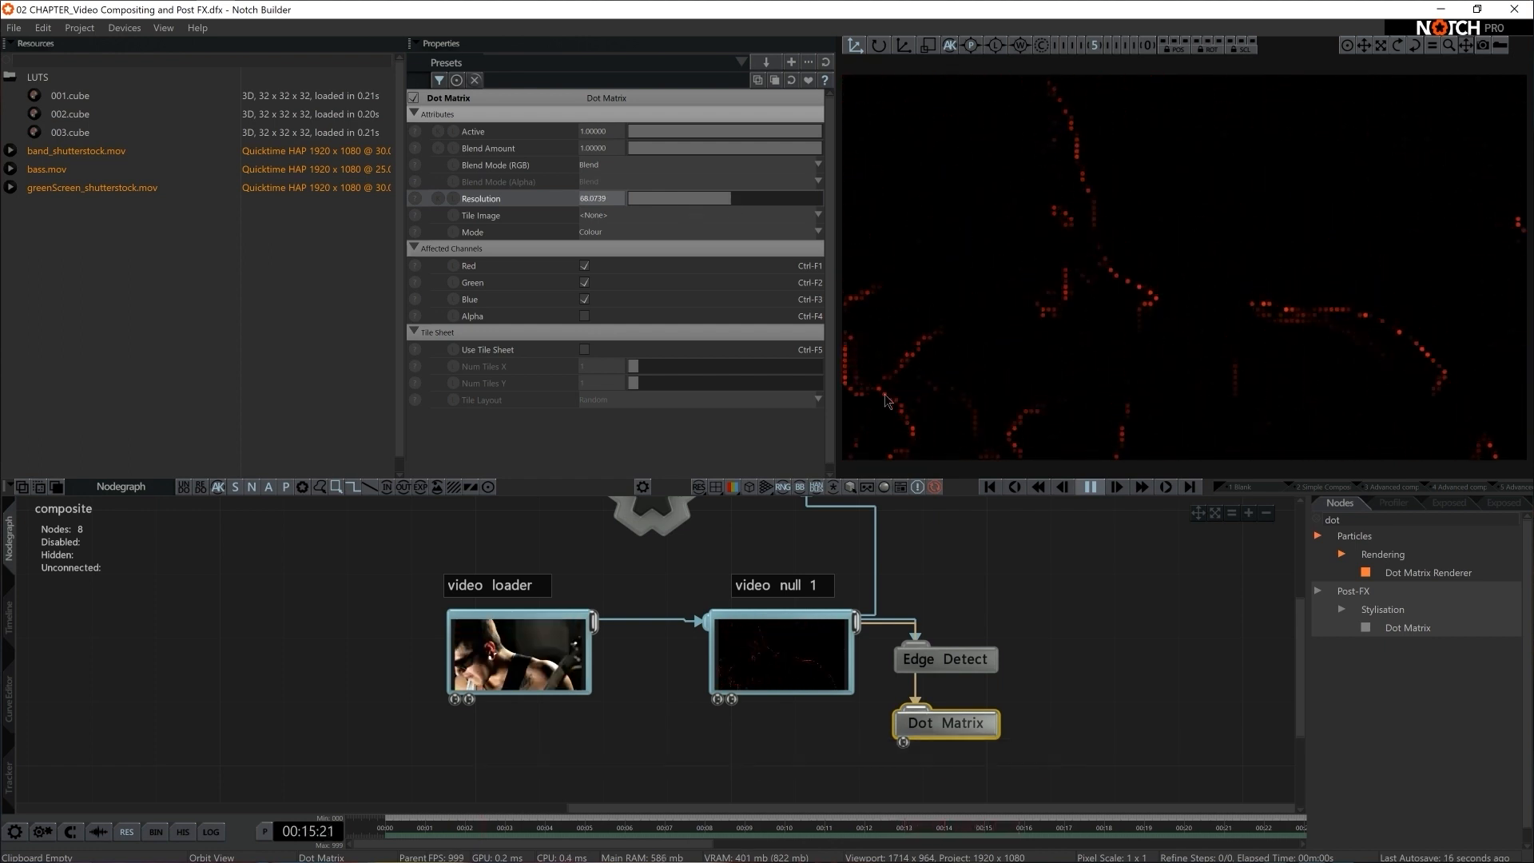
Add another Video Null below video null 1 and connect the Video Loader's output to it
scroll(1051, 640, "down", 2)
middle_click_drag(1051, 640, 1037, 625)
key("space")
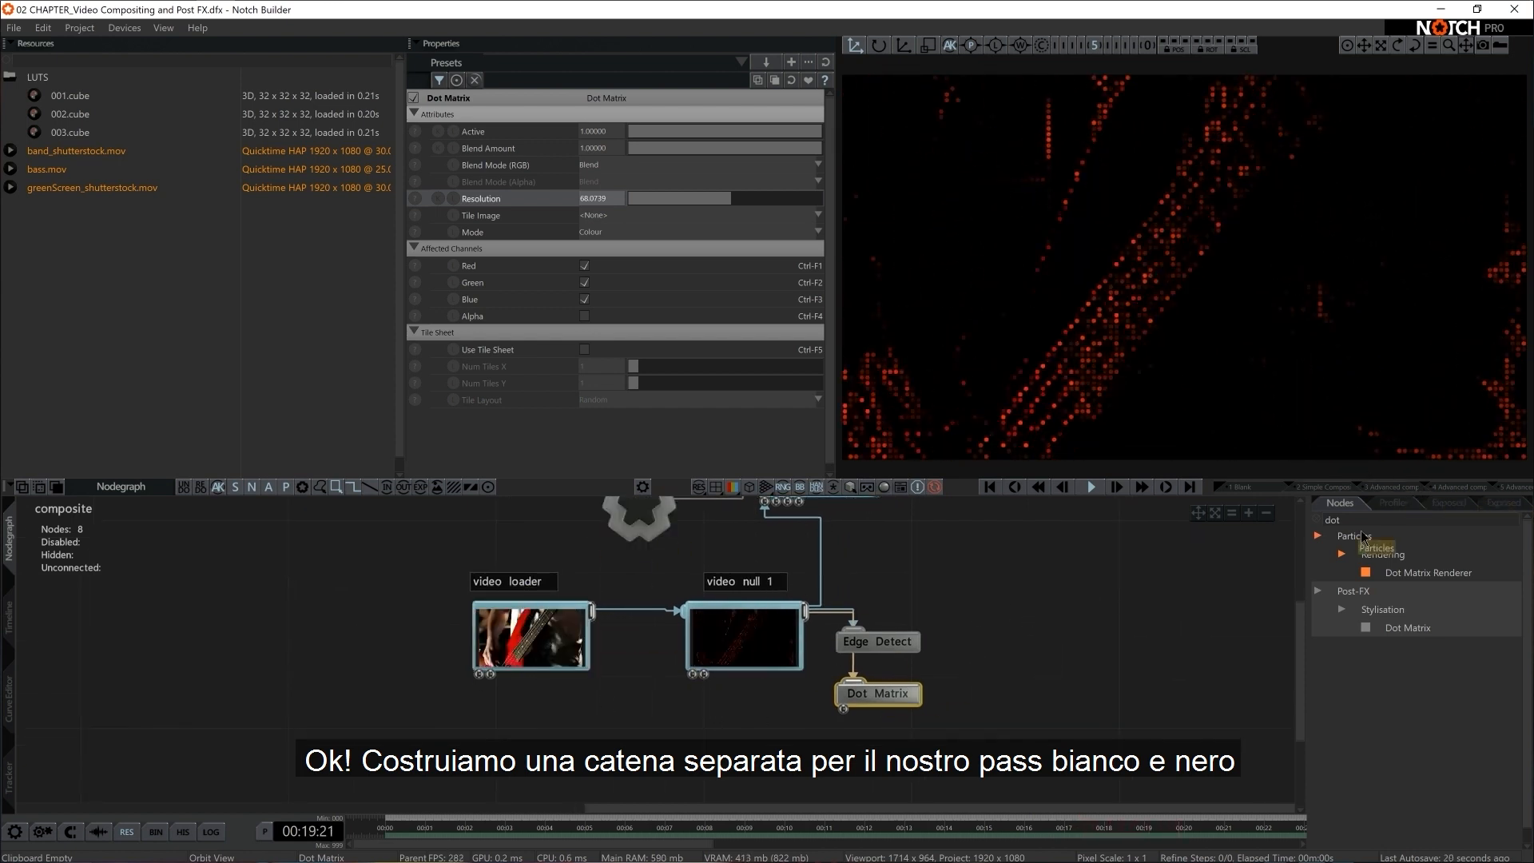
type("null")
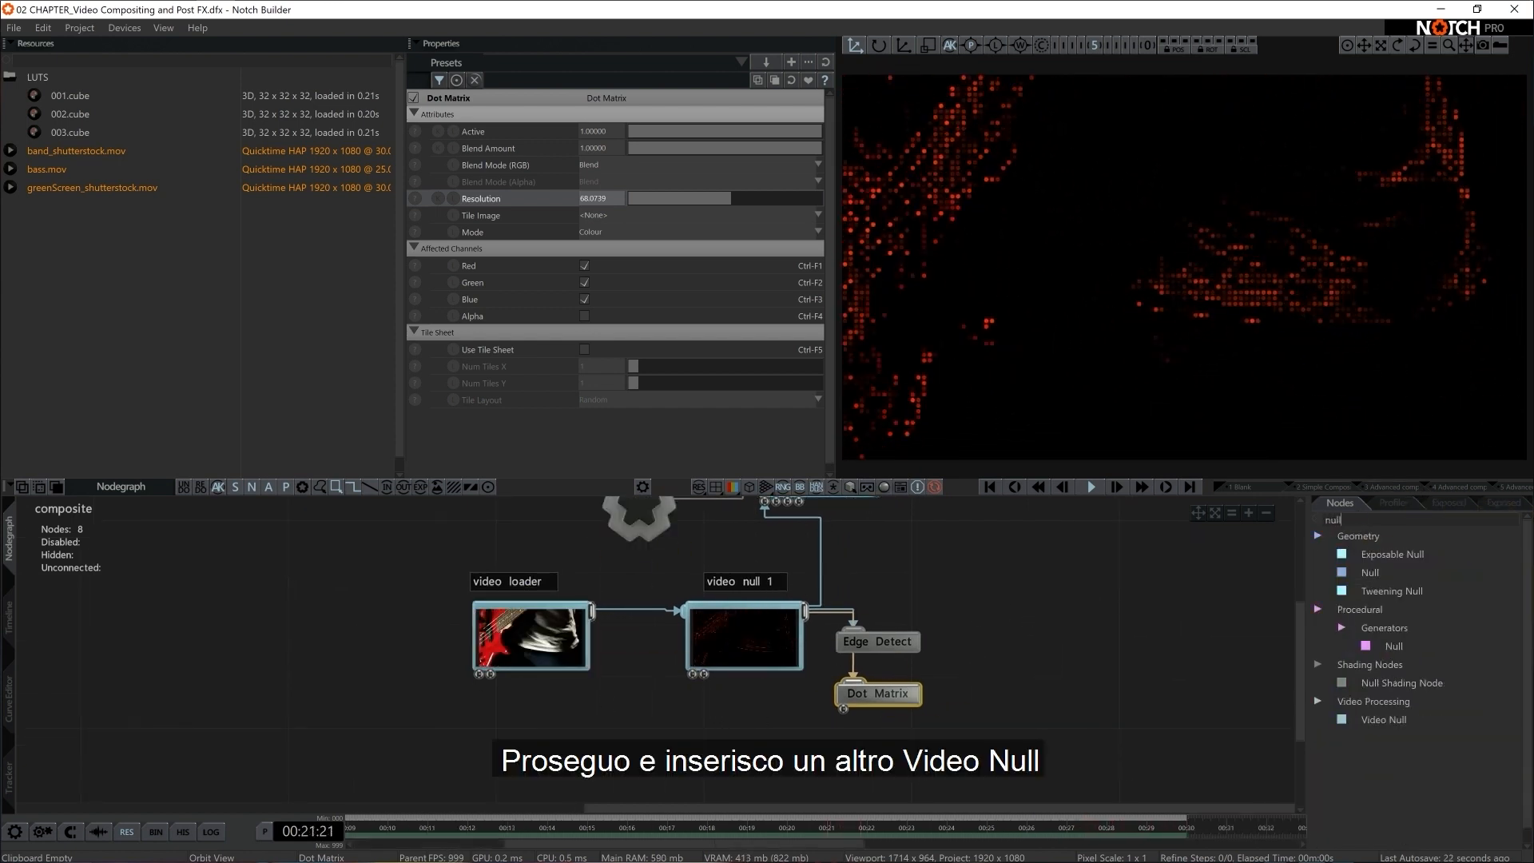
left_click_drag(1384, 719, 751, 741)
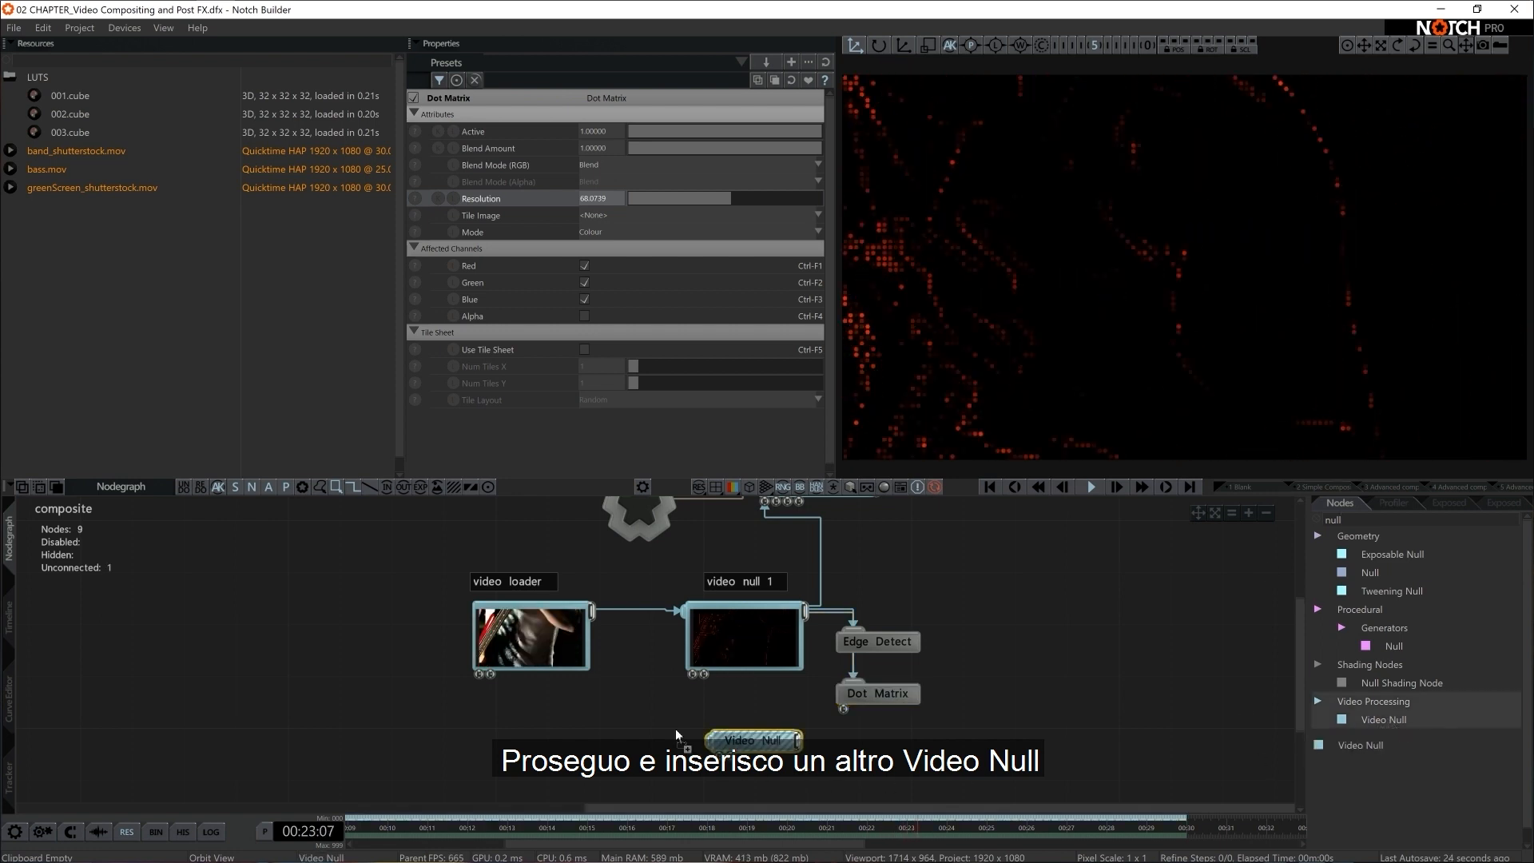
left_click_drag(592, 610, 773, 743)
Position the new Video Null beneath video null 1 and expand it to show its video thumbnail
middle_click_drag(774, 741, 777, 705)
left_click_drag(778, 705, 724, 726)
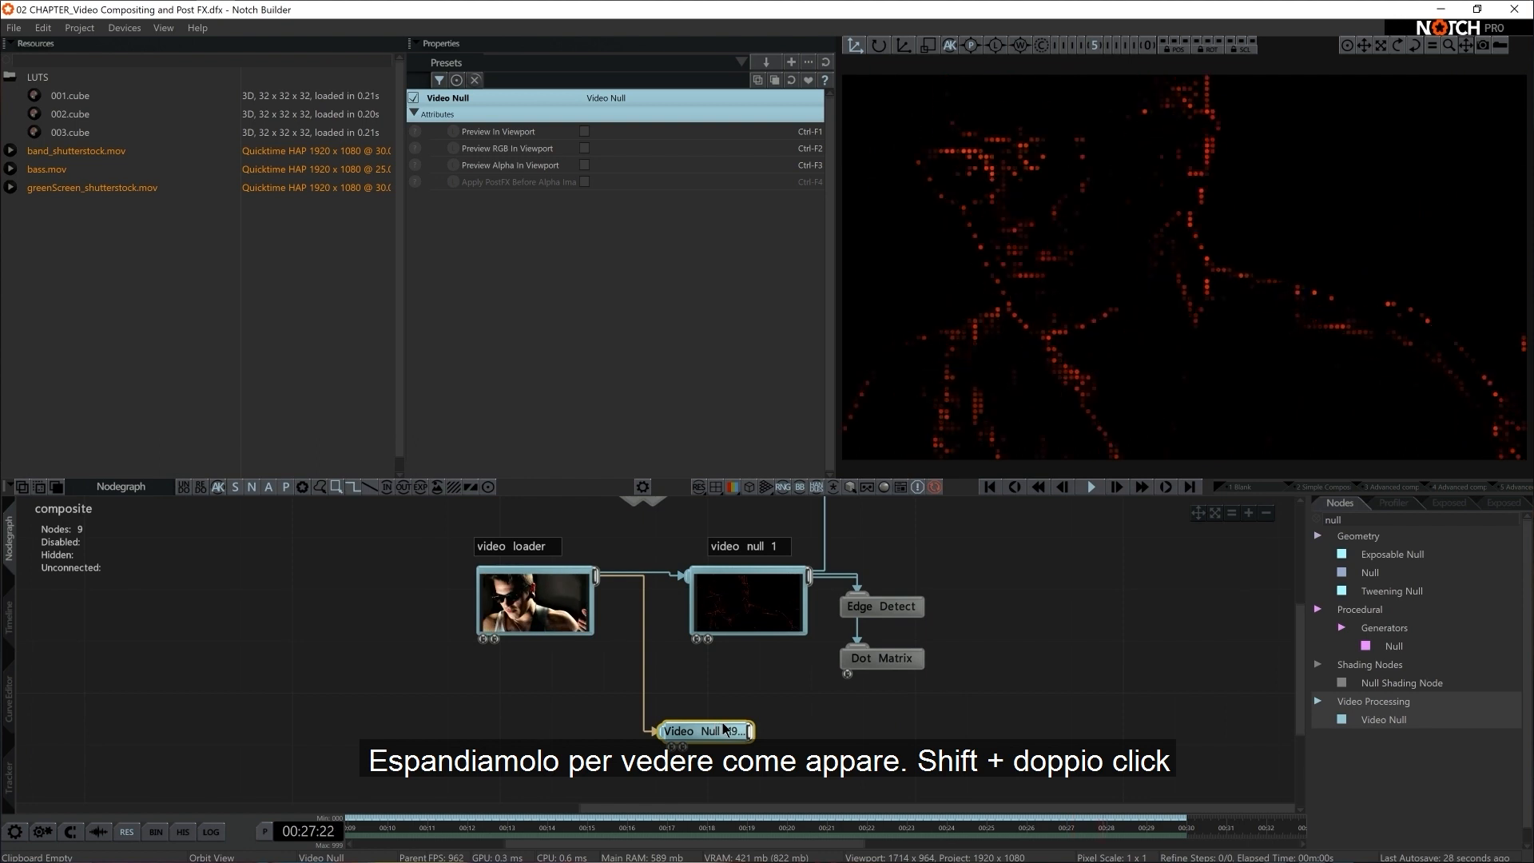
double_click(728, 732, "shift")
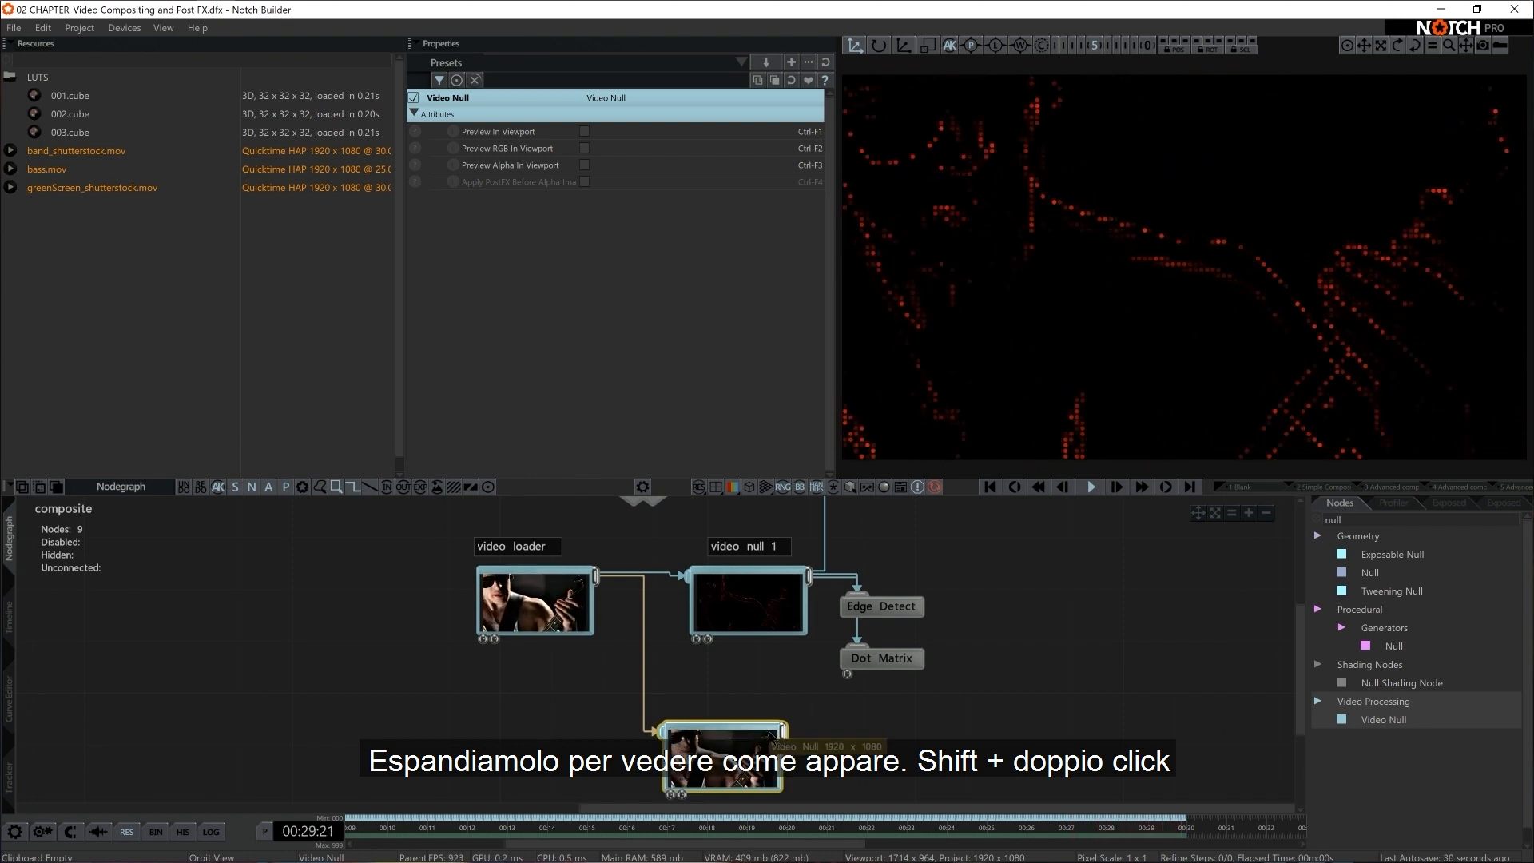
middle_click_drag(729, 735, 740, 715)
Copy the "video null 1" comment above the new Video Null and change its text to "video null 2"
left_click(784, 529)
key("ctrl+c")
key("ctrl+v")
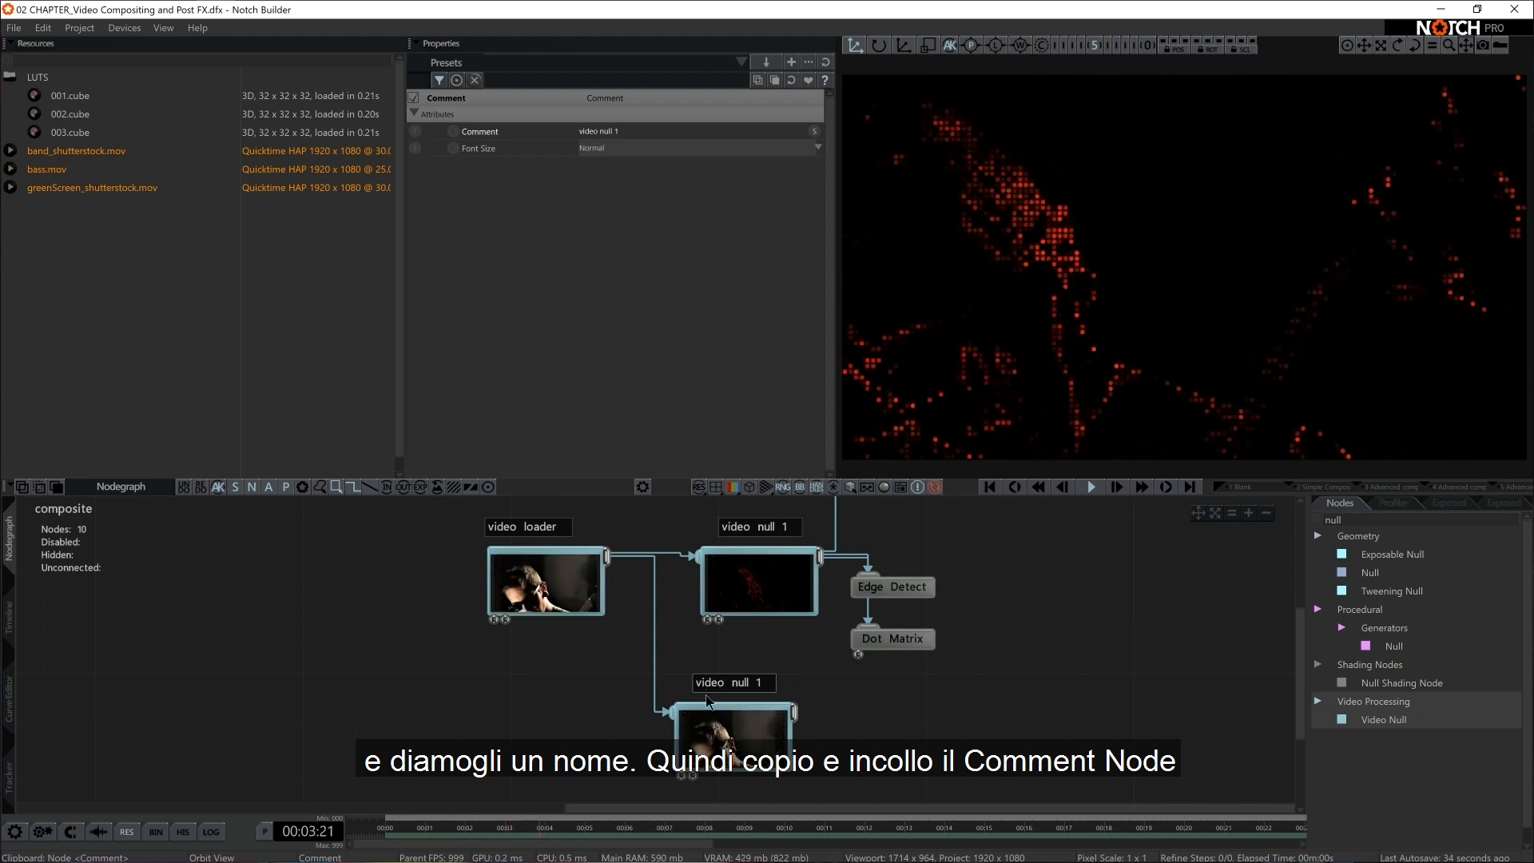
left_click(636, 130)
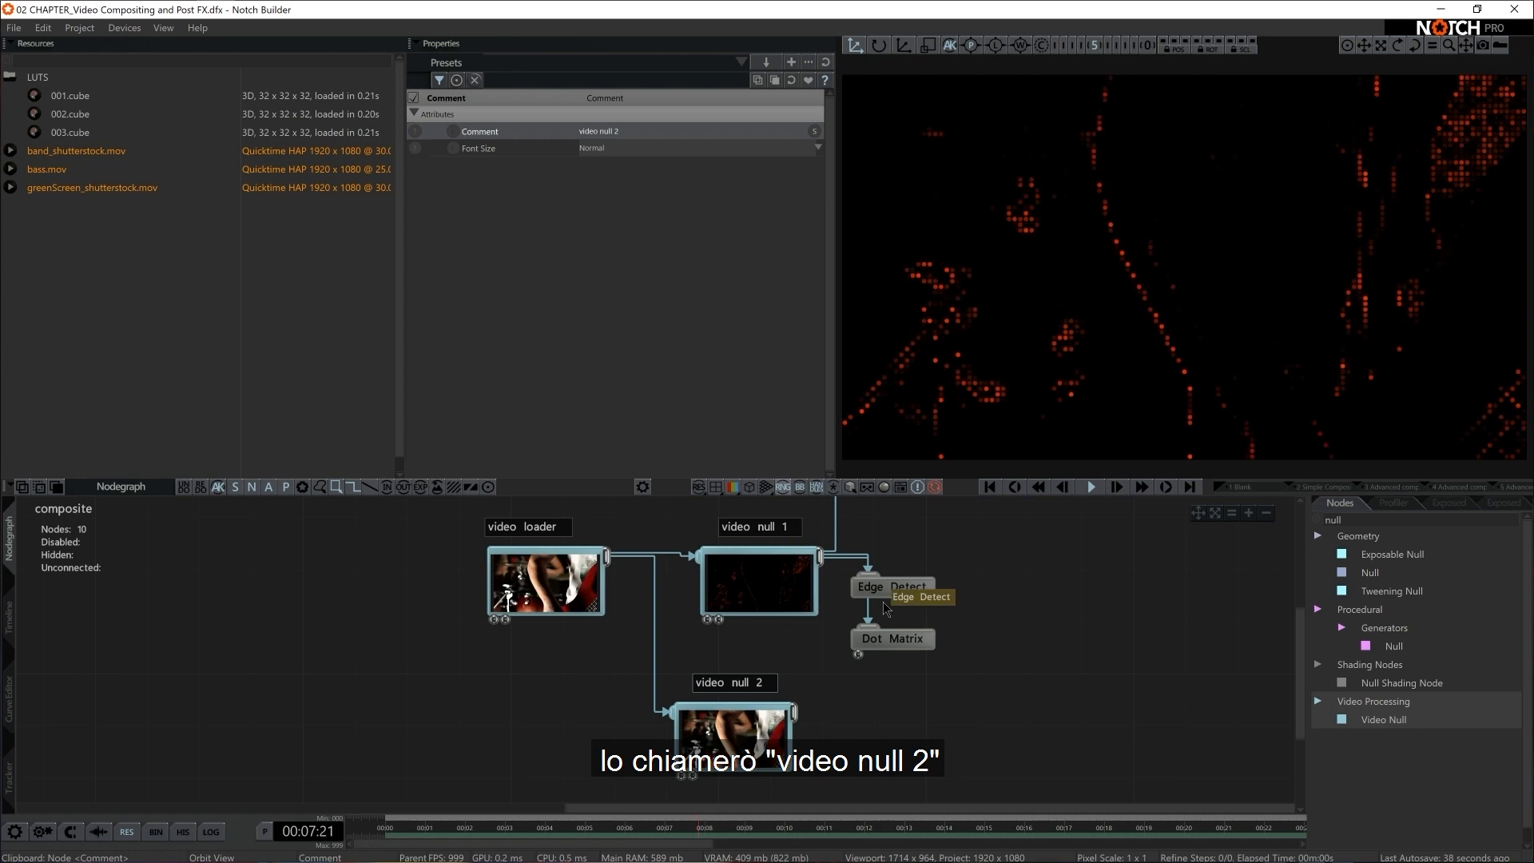
Add a Colour Correction post effect connected to the video null 2 node
middle_click_drag(979, 725, 983, 708)
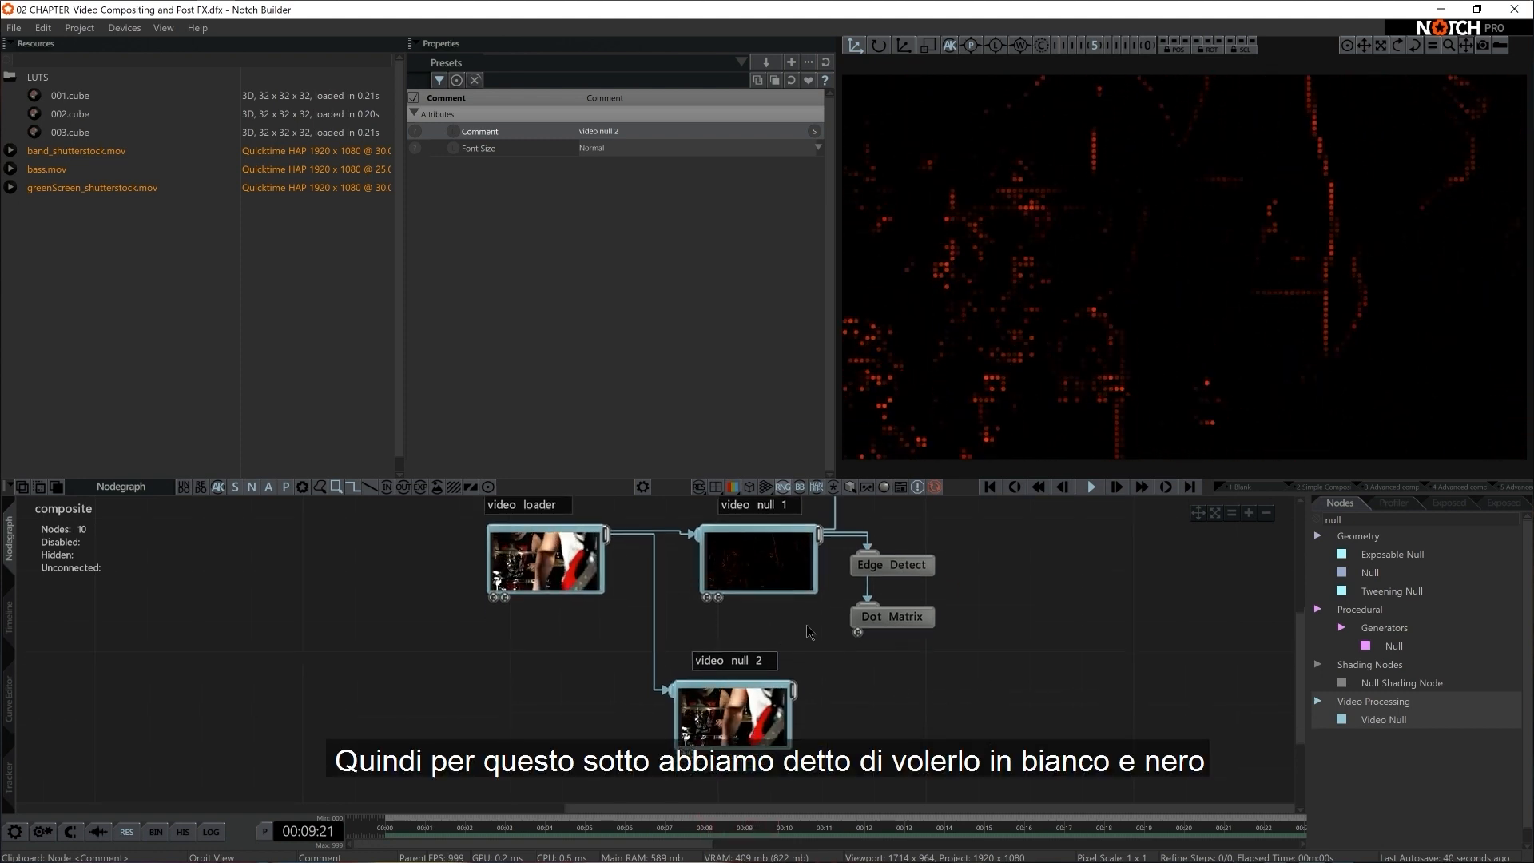
type("colour")
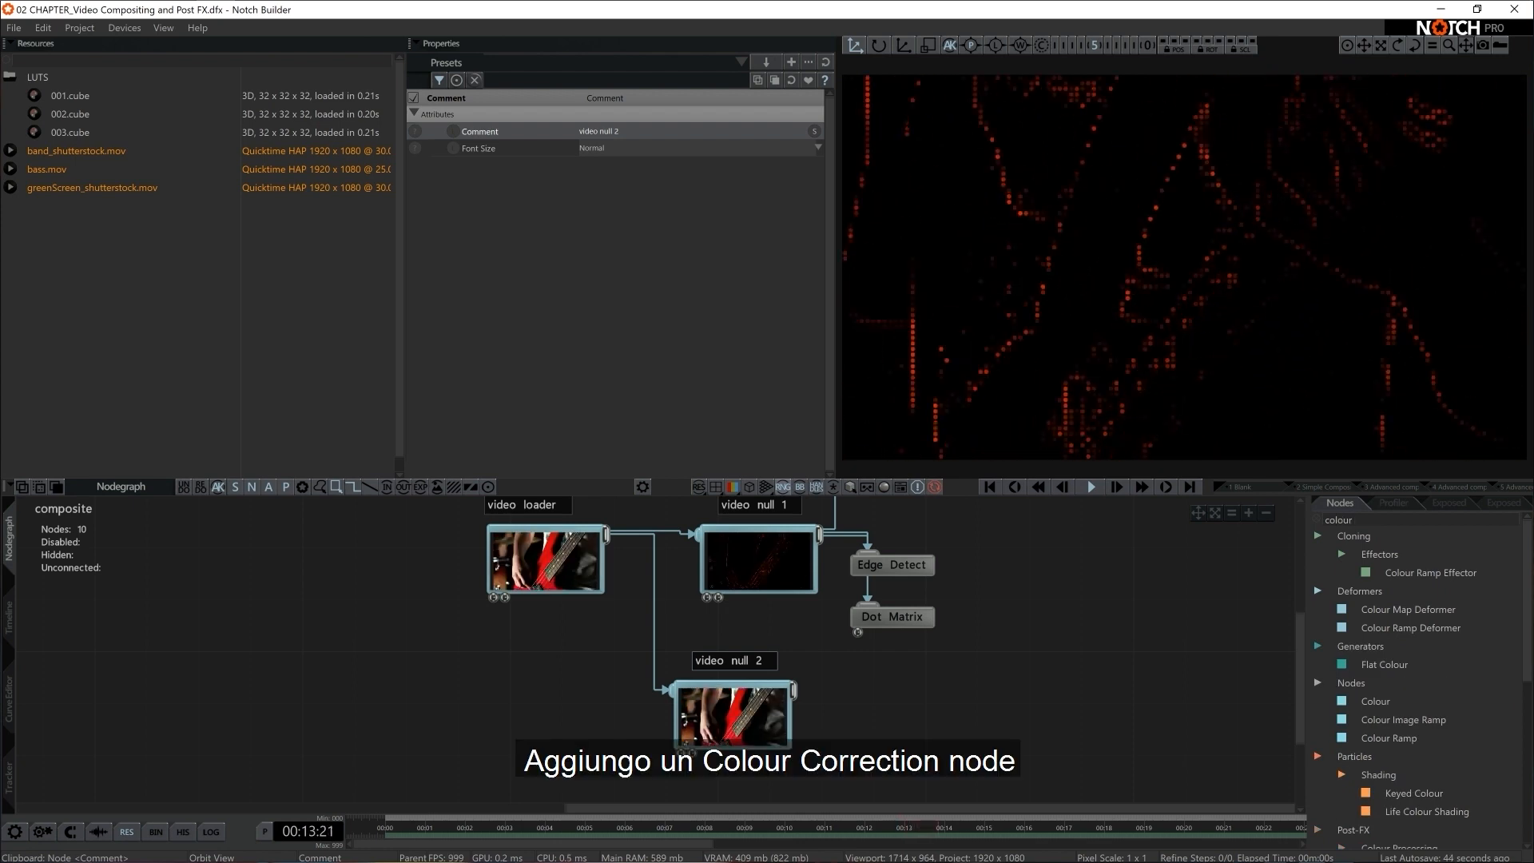
type(" corr")
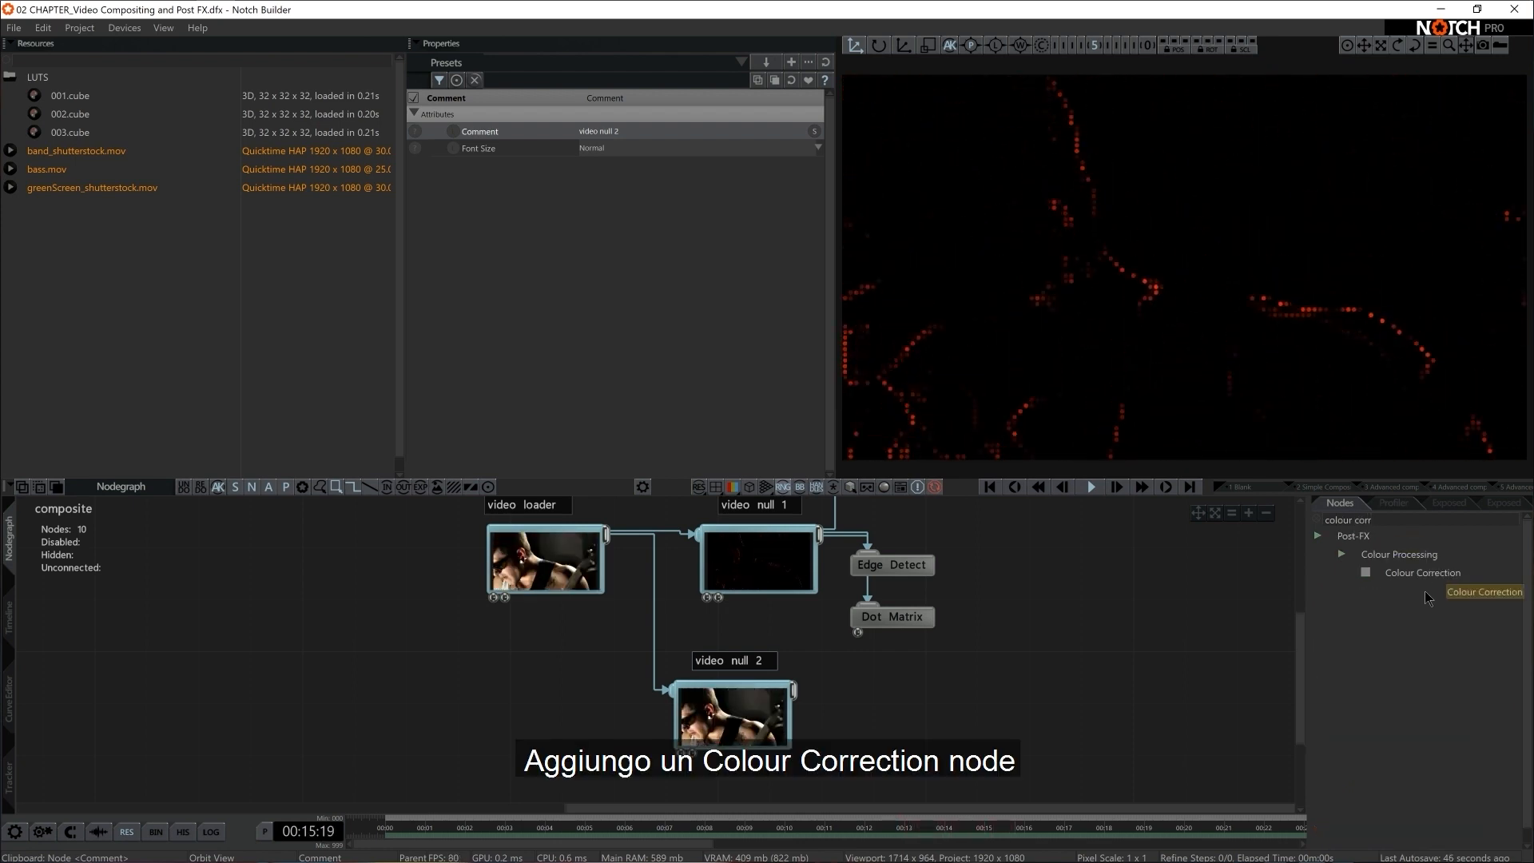
left_click_drag(1423, 573, 867, 715)
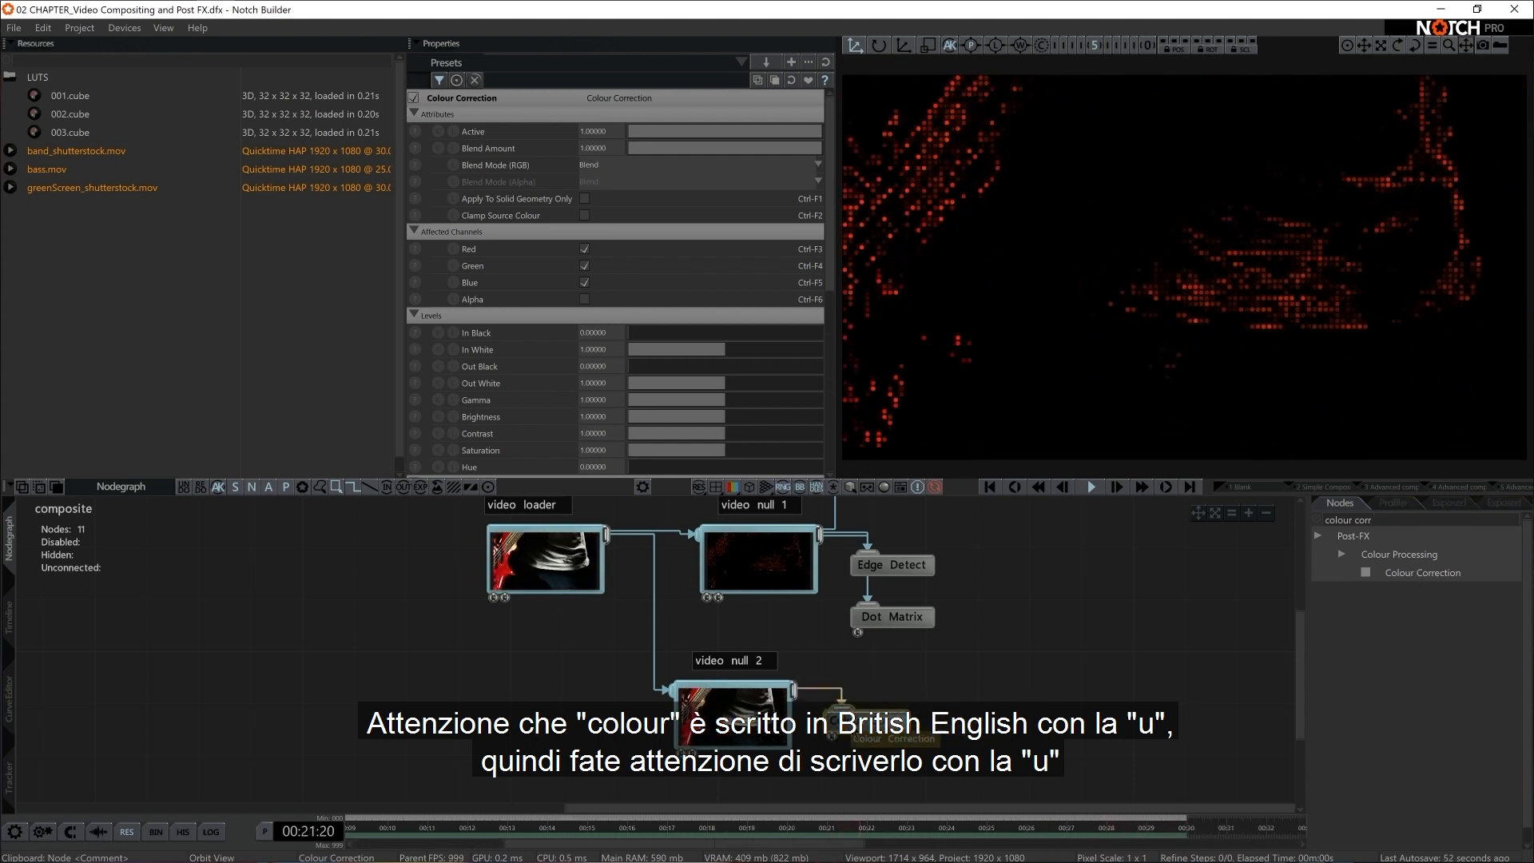
Set the Colour Correction node's Saturation to 0 to make the second pass black and white
scroll(689, 455, "down", 1)
scroll(689, 449, "down", 2)
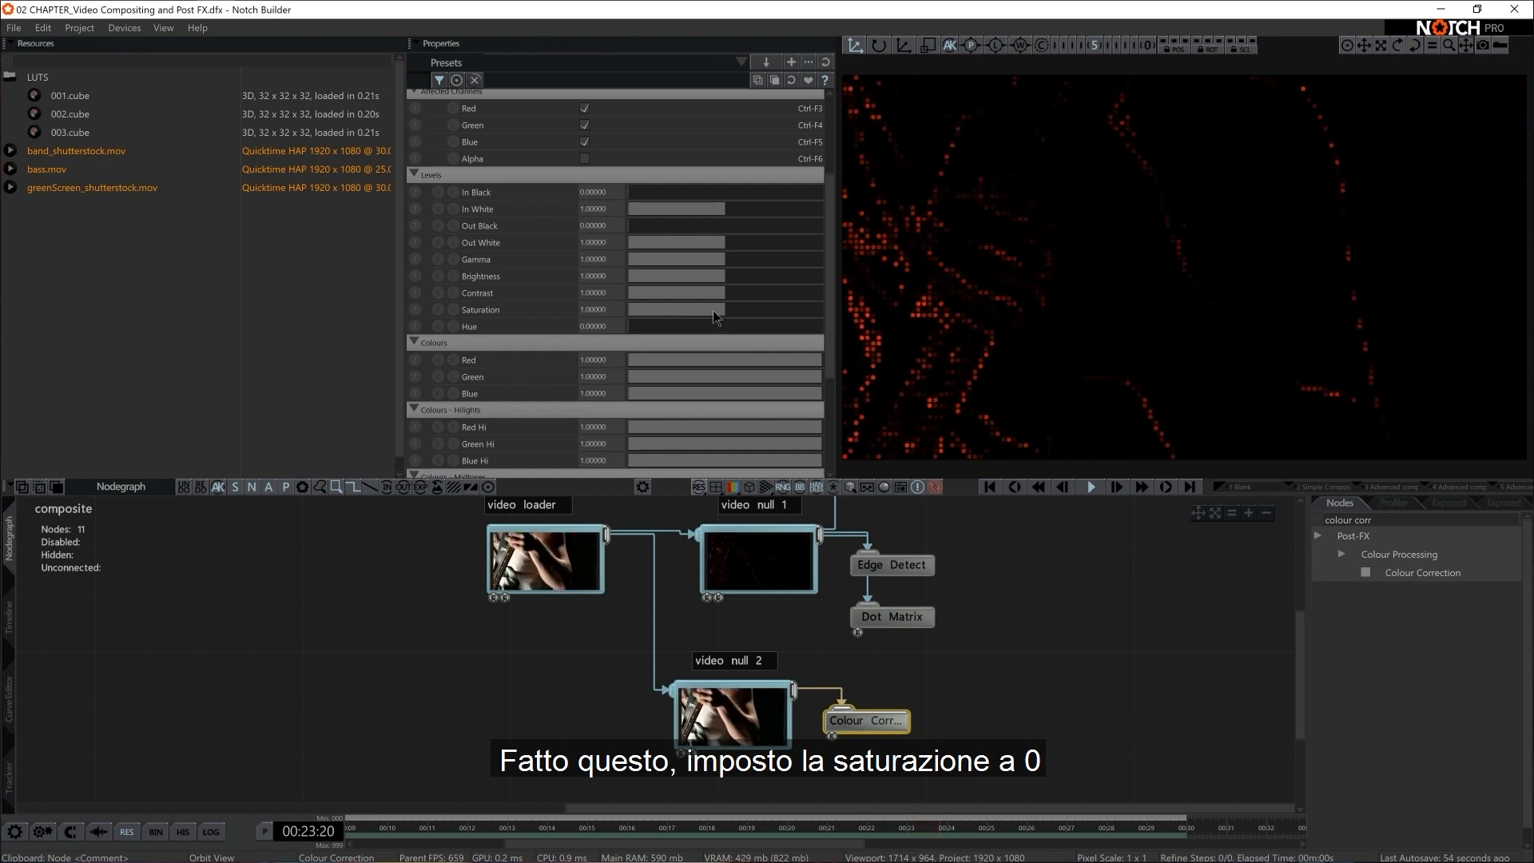
left_click_drag(716, 310, 559, 307)
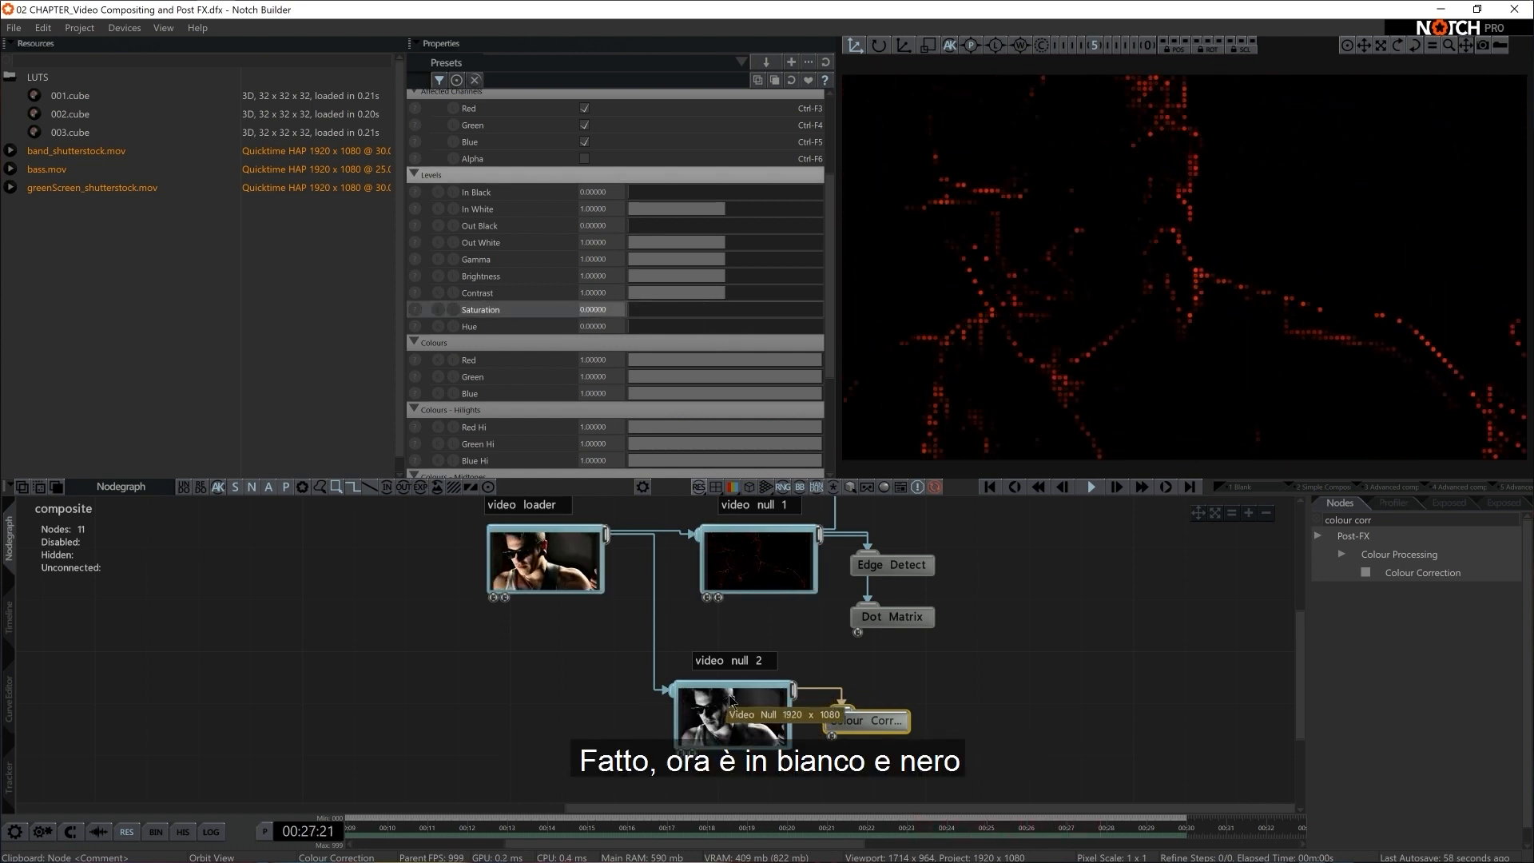
Move the Image 2D node further right to make room beside the Video Null chains
scroll(1003, 680, "down", 1)
middle_click_drag(1001, 681, 944, 715)
scroll(954, 709, "down", 1)
left_click_drag(768, 504, 953, 525)
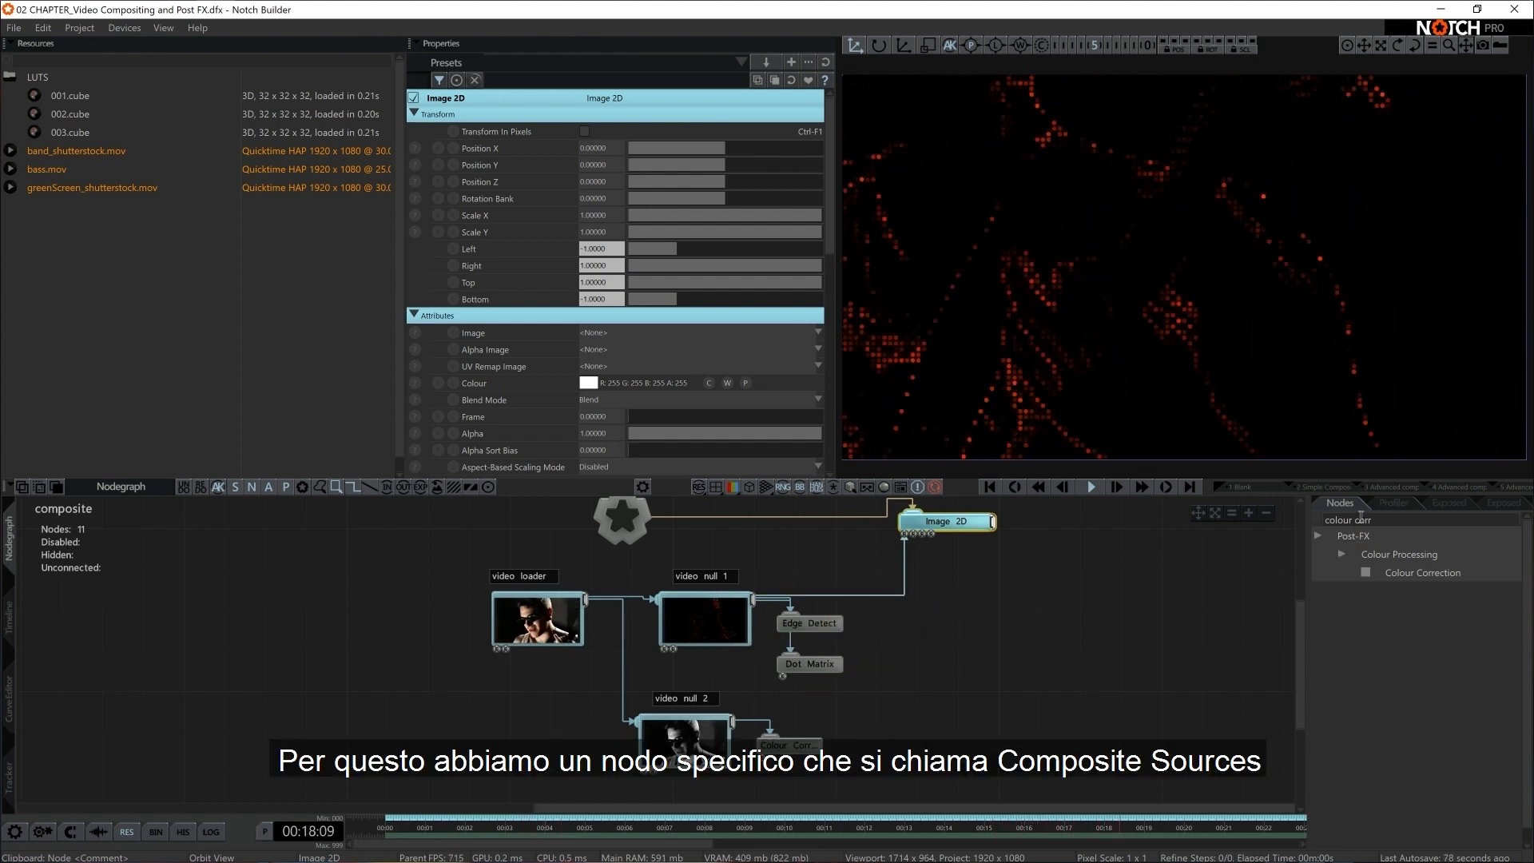
Add a Composite Sources node, connecting video null 1 to its left input and video null 2 to its Composite Source input
type("compo")
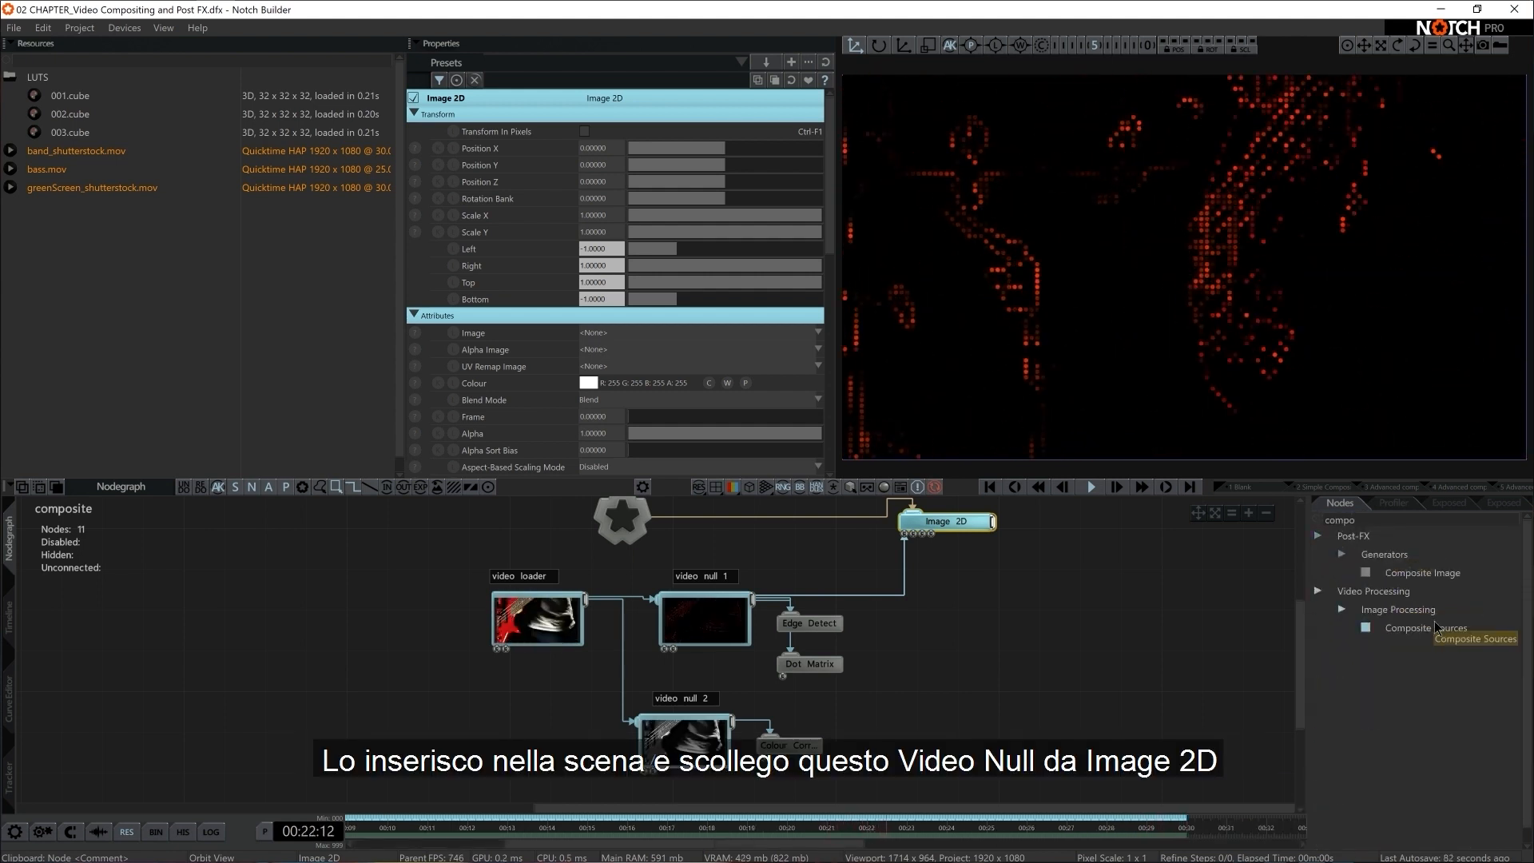
left_click_drag(1426, 628, 945, 644)
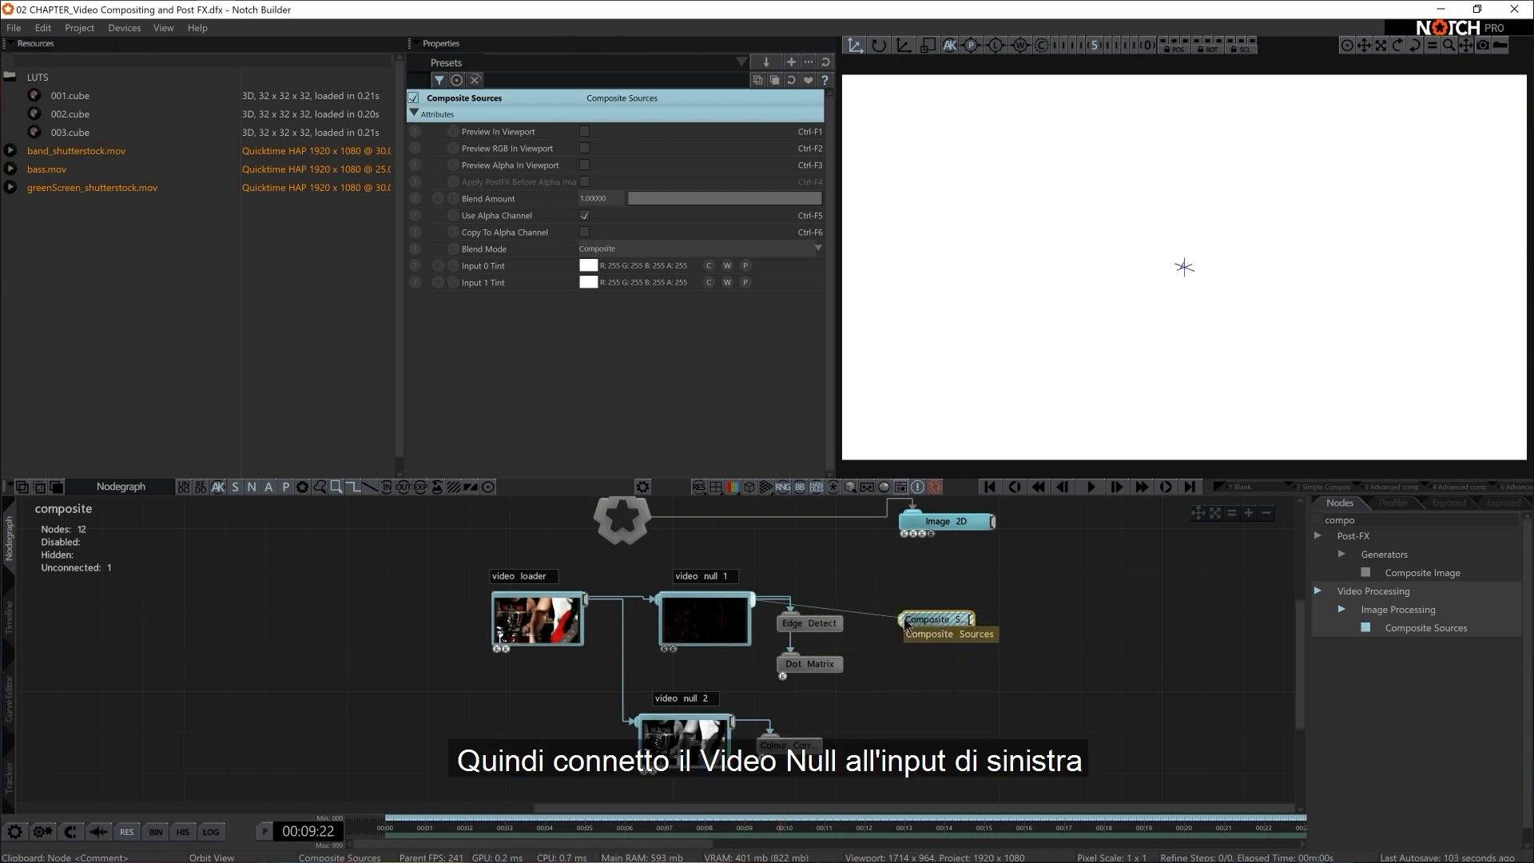
left_click_drag(906, 623, 903, 621)
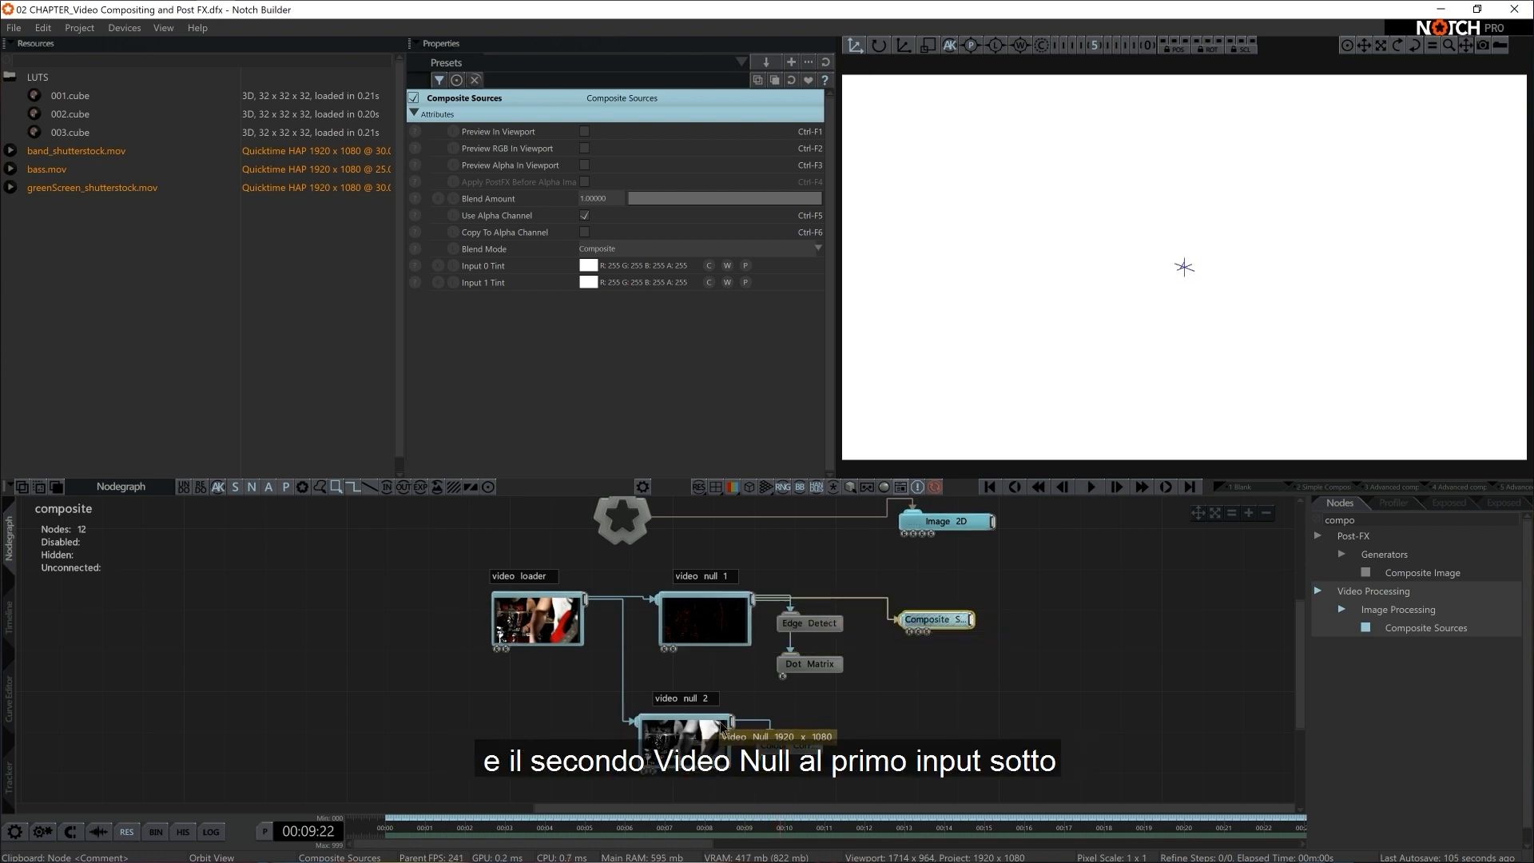
left_click_drag(908, 633, 908, 633)
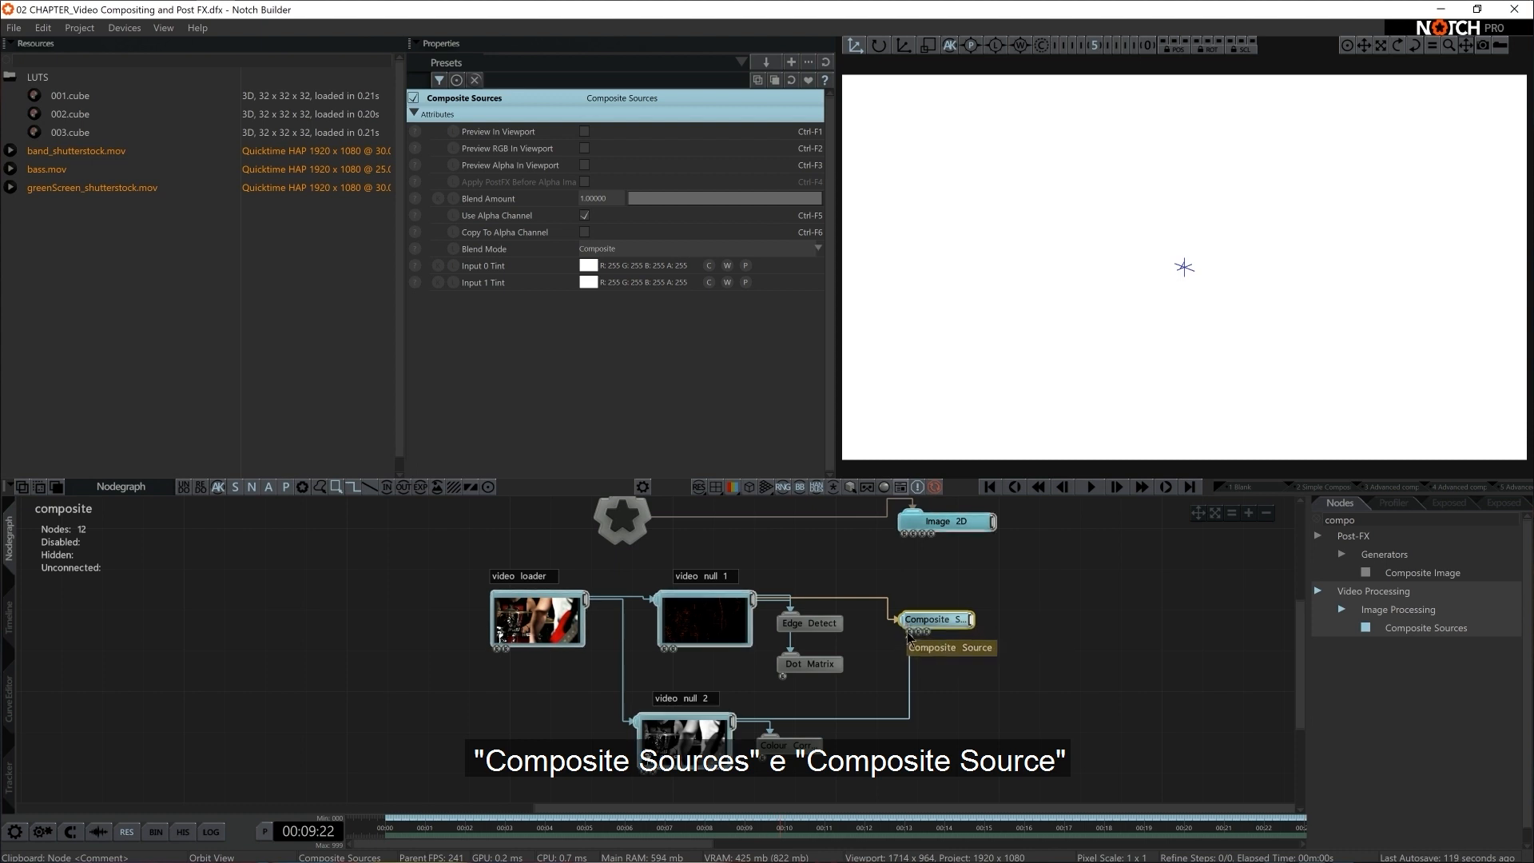
Shift the Image 2D node slightly and connect the Composite Sources output to its Video Node input
middle_click_drag(876, 668, 799, 625)
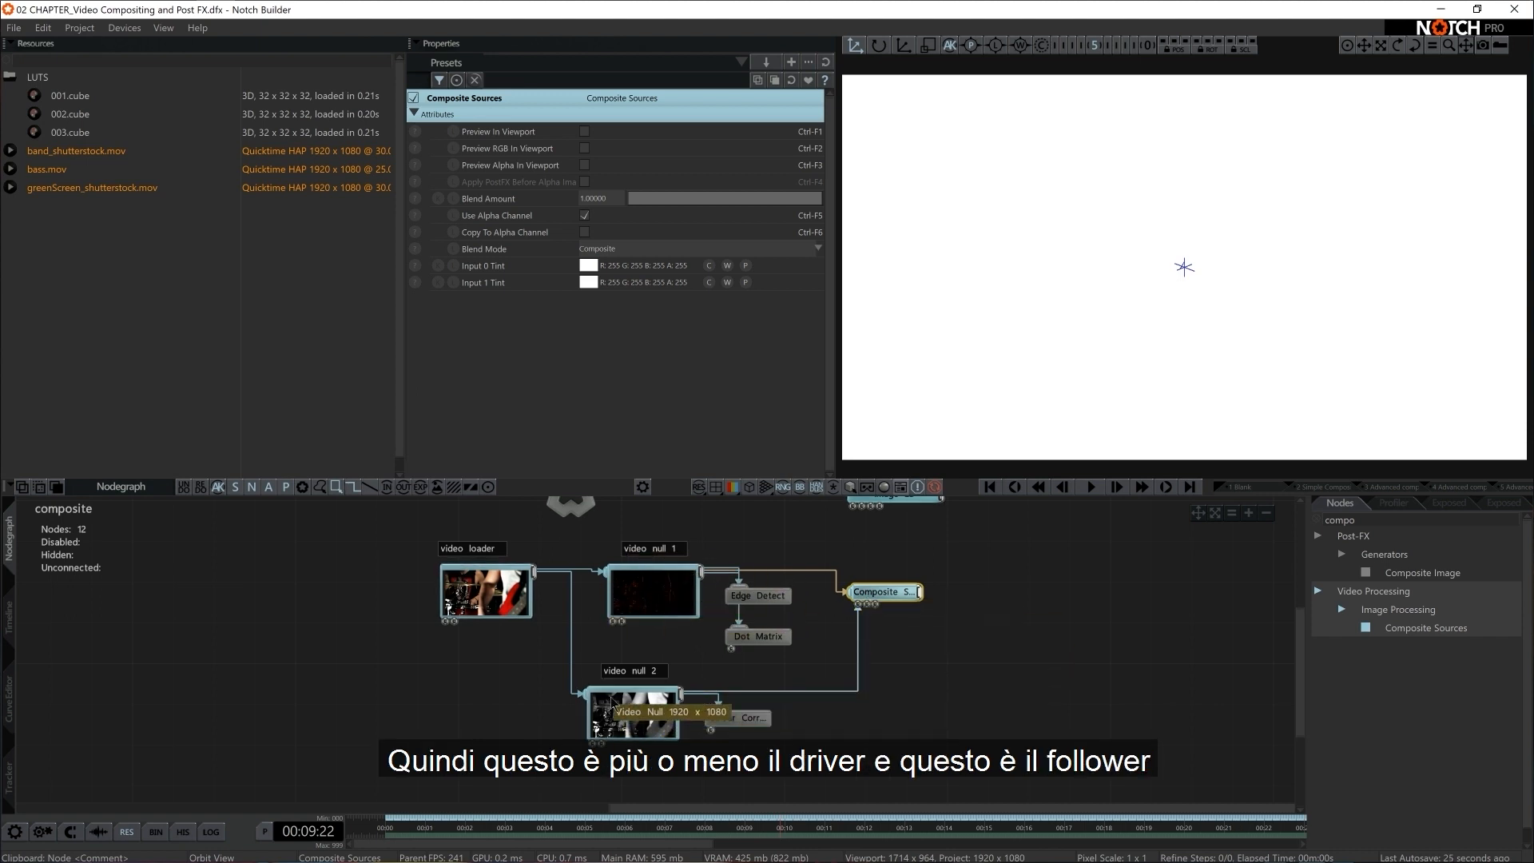
middle_click_drag(926, 702, 867, 718)
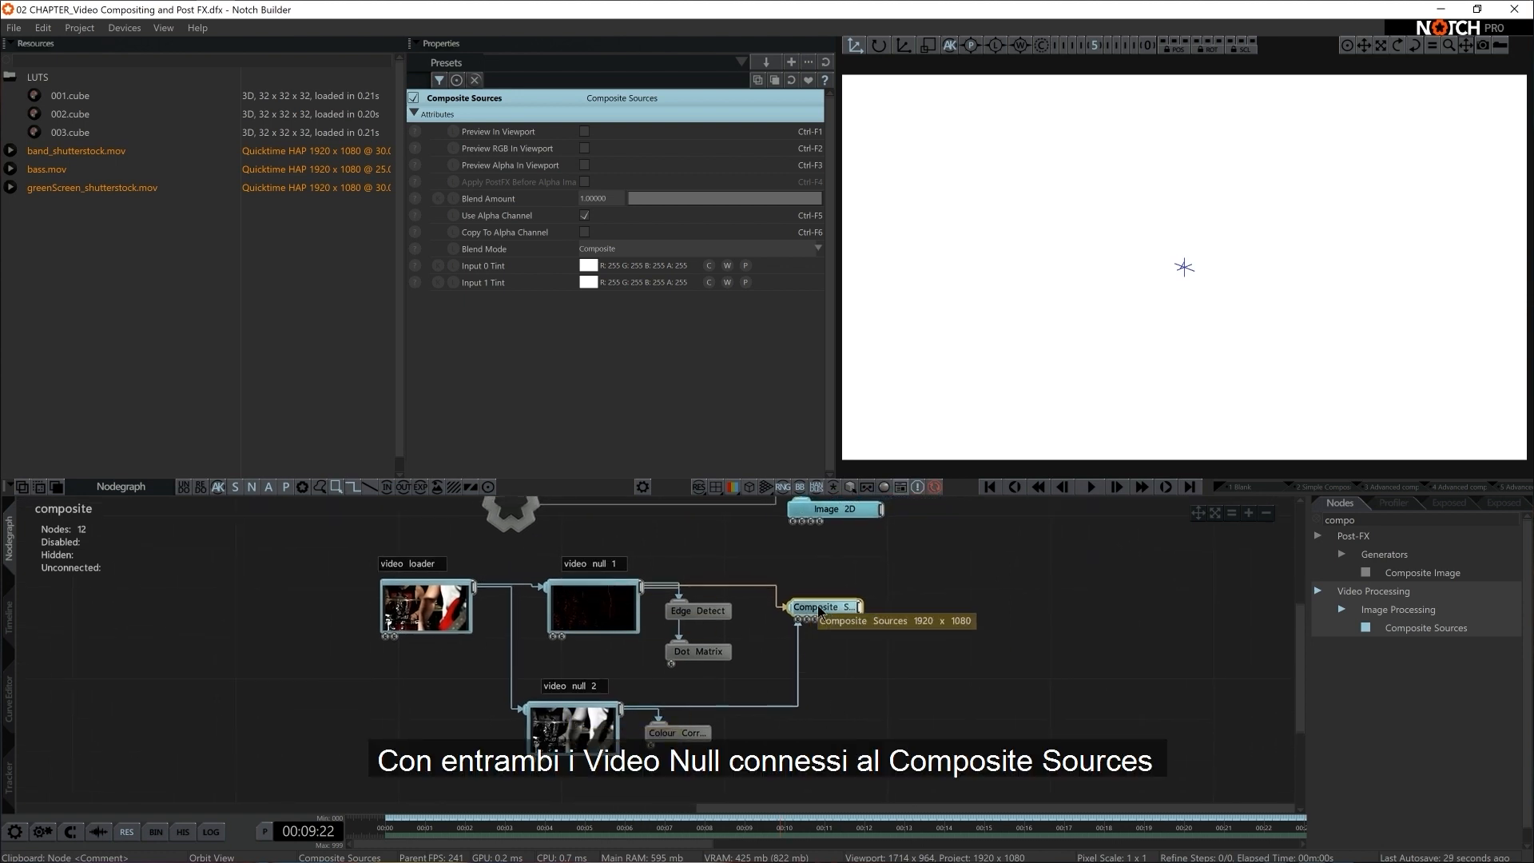
left_click_drag(839, 508, 883, 529)
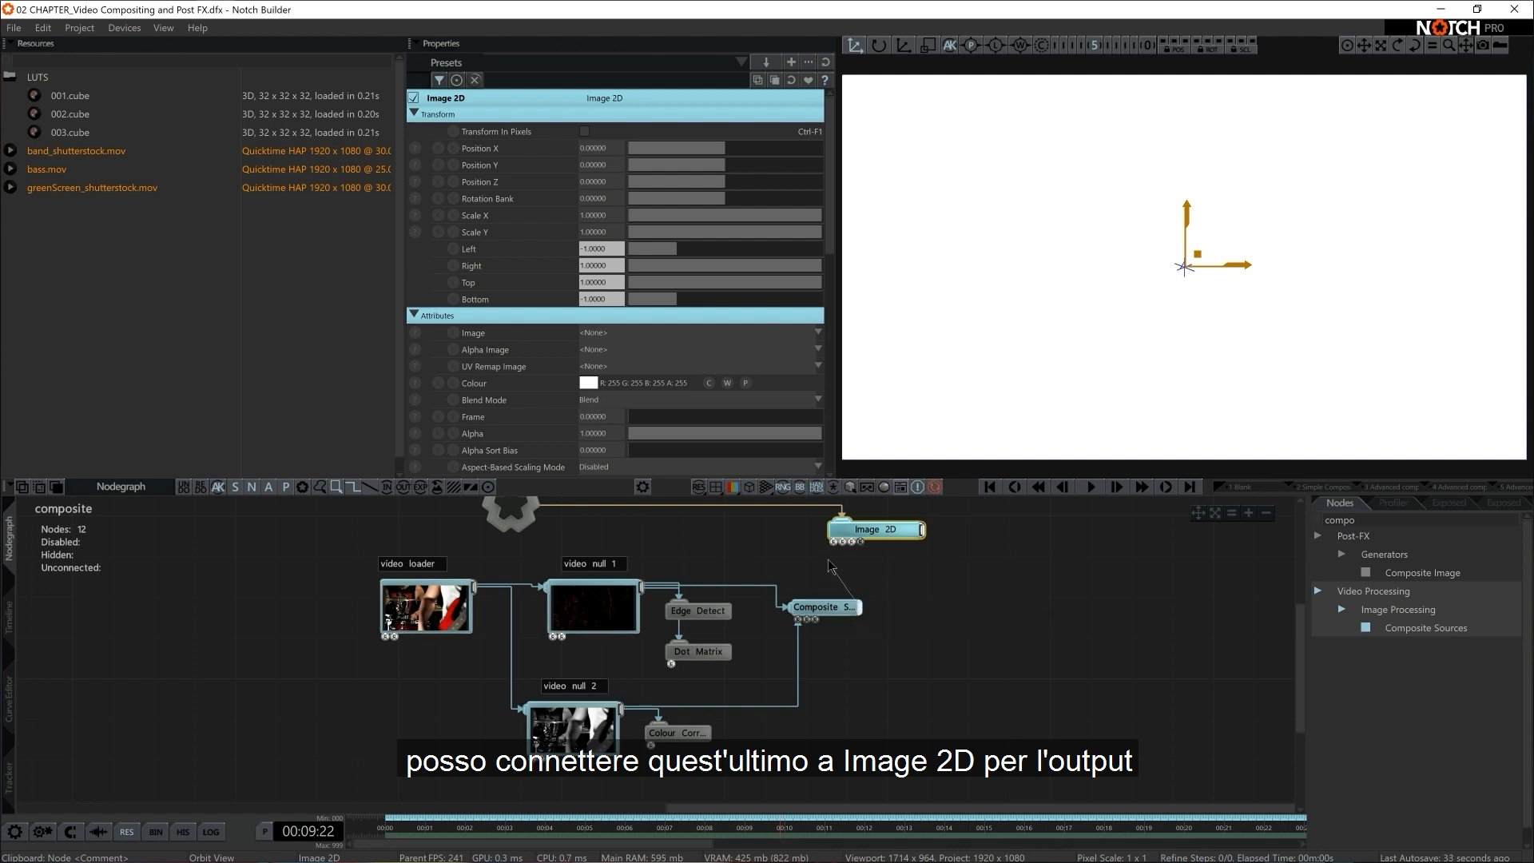
left_click_drag(834, 544, 824, 610)
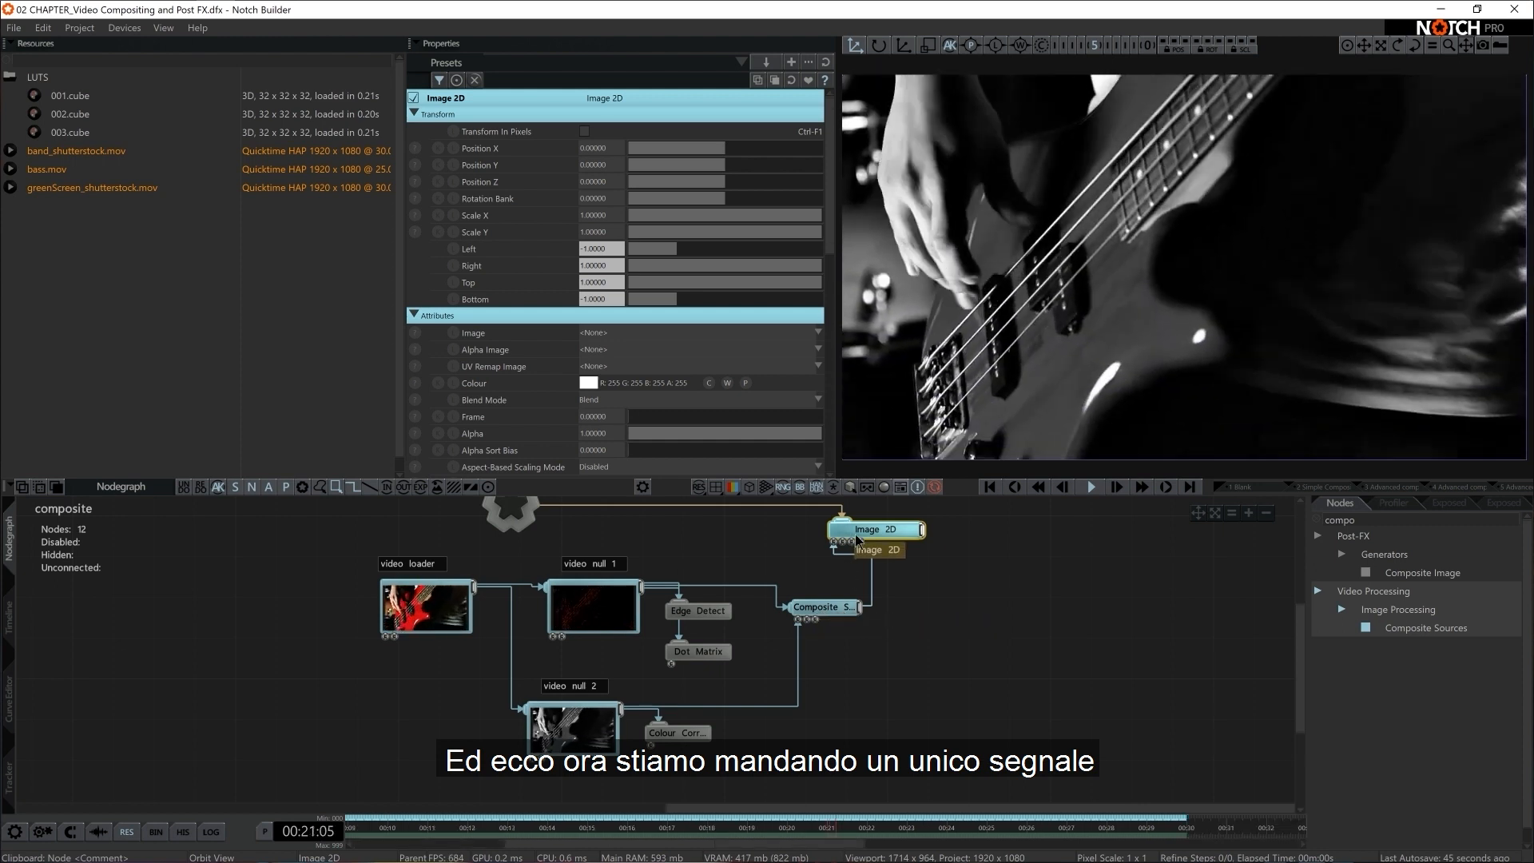
Try lowering the Composite Sources node's Blend Amount and return it to 1
left_click(838, 611)
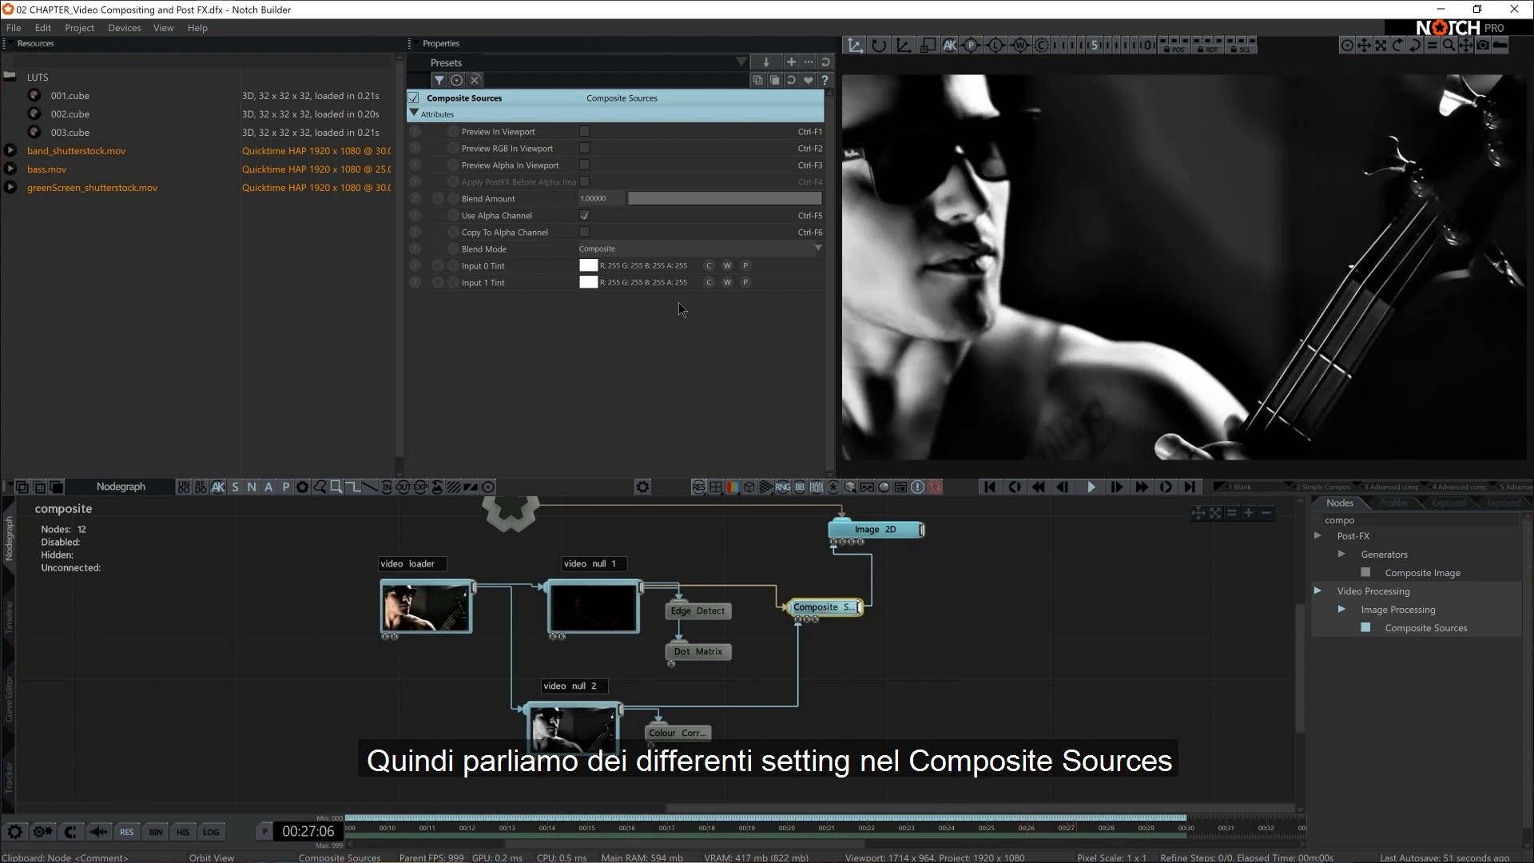
left_click_drag(719, 199, 616, 216)
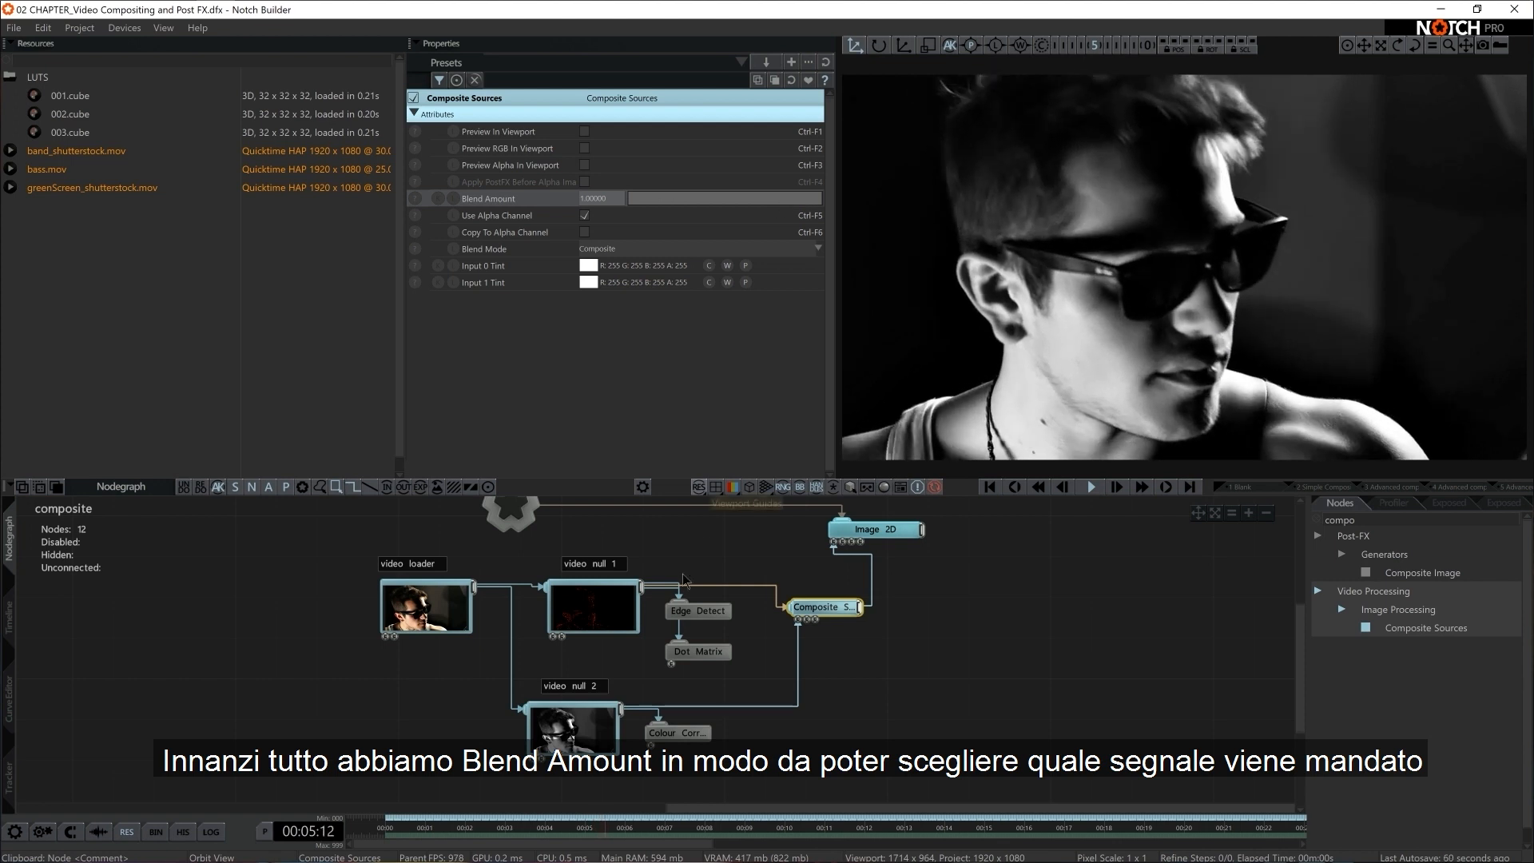
left_click_drag(759, 199, 937, 210)
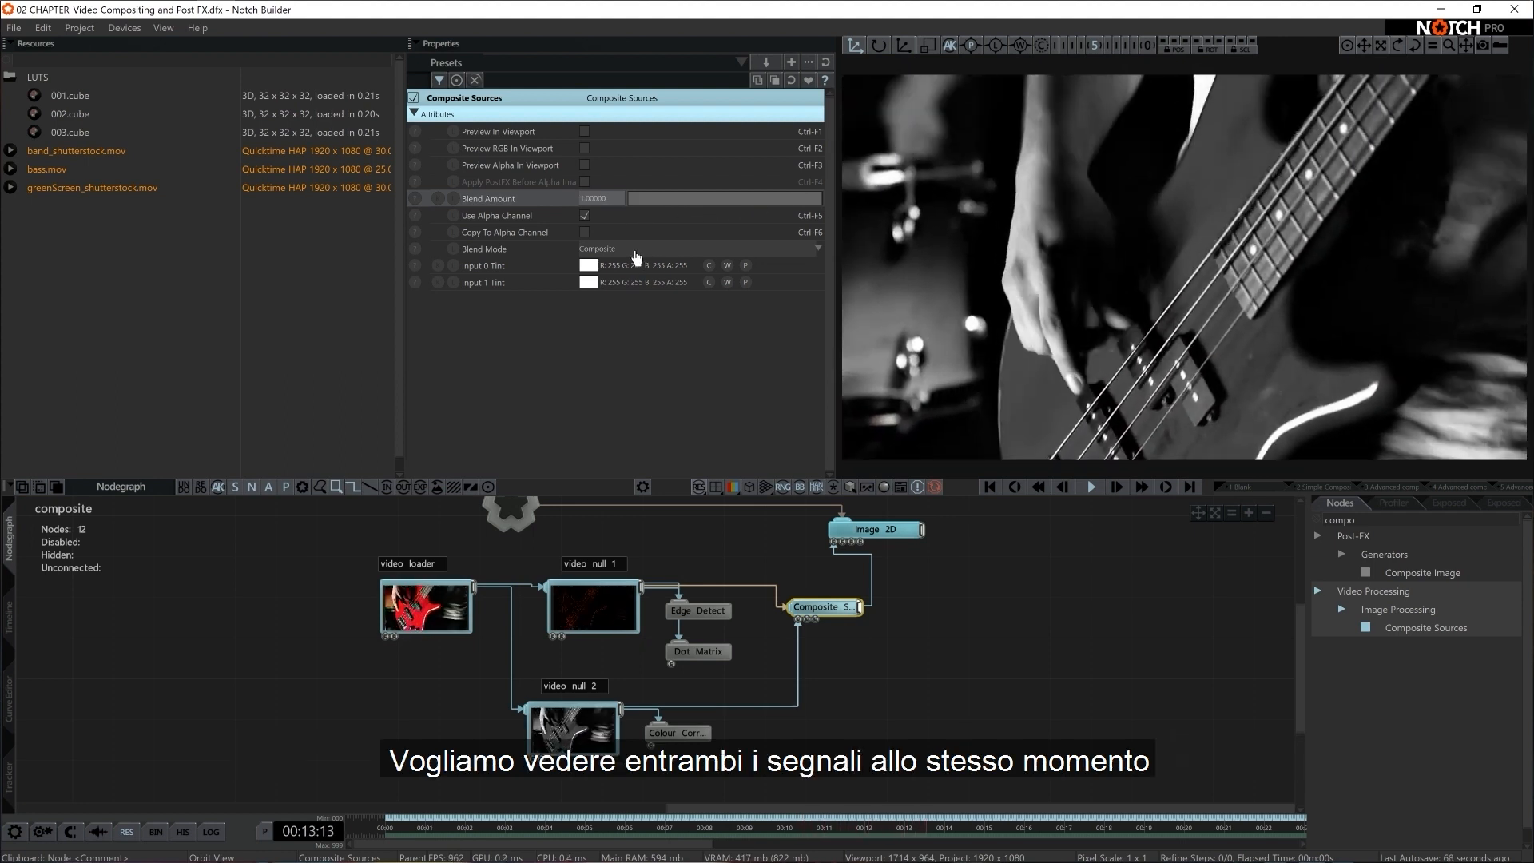
Set the Composite Sources node's Blend Mode to Add so both video signals show together
left_click(635, 249)
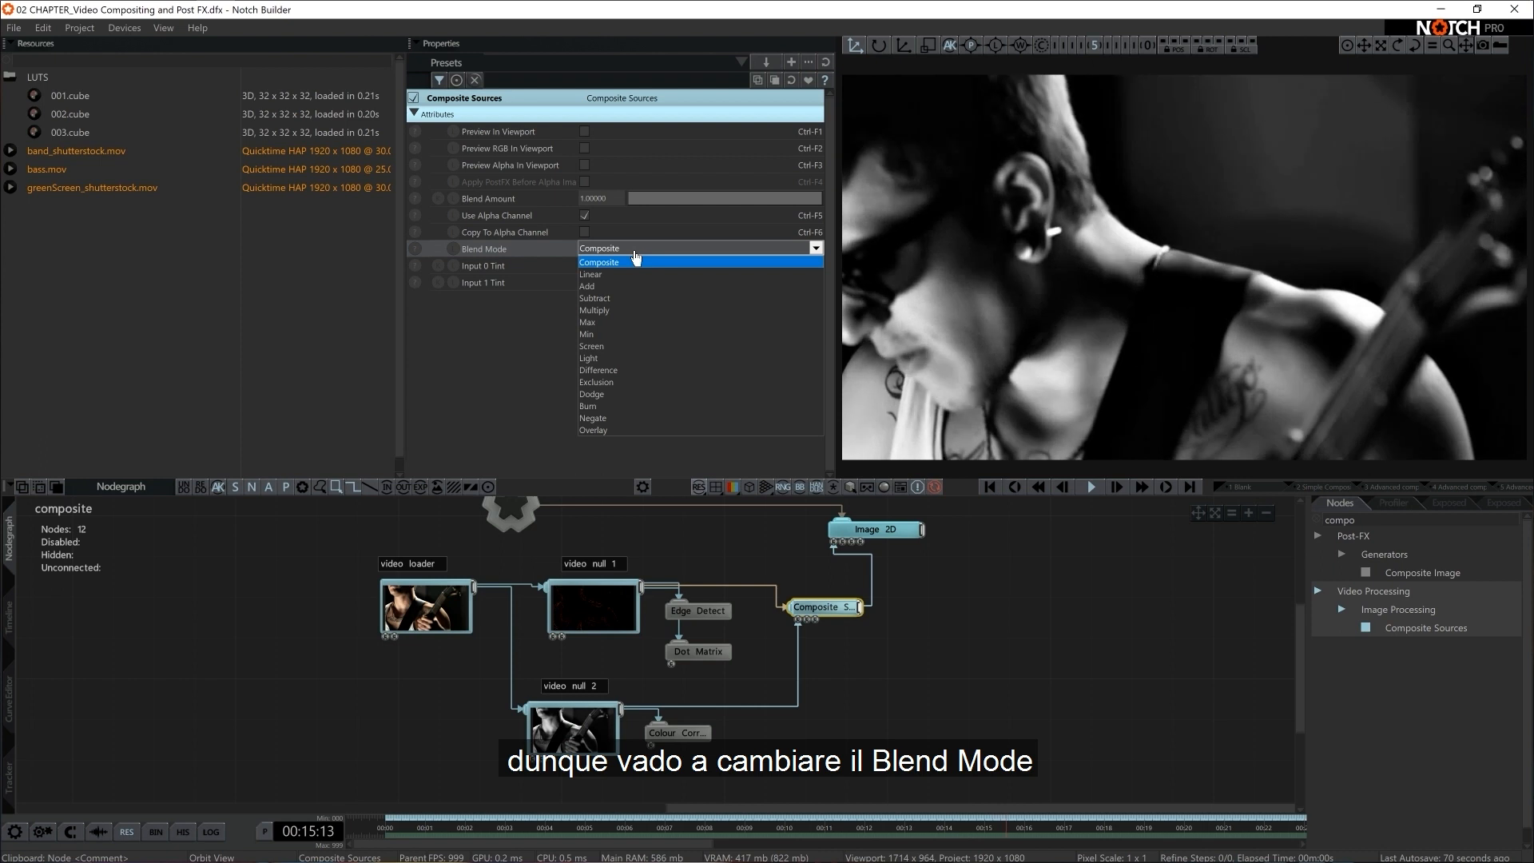
key("Down")
key("Down")
key("Return")
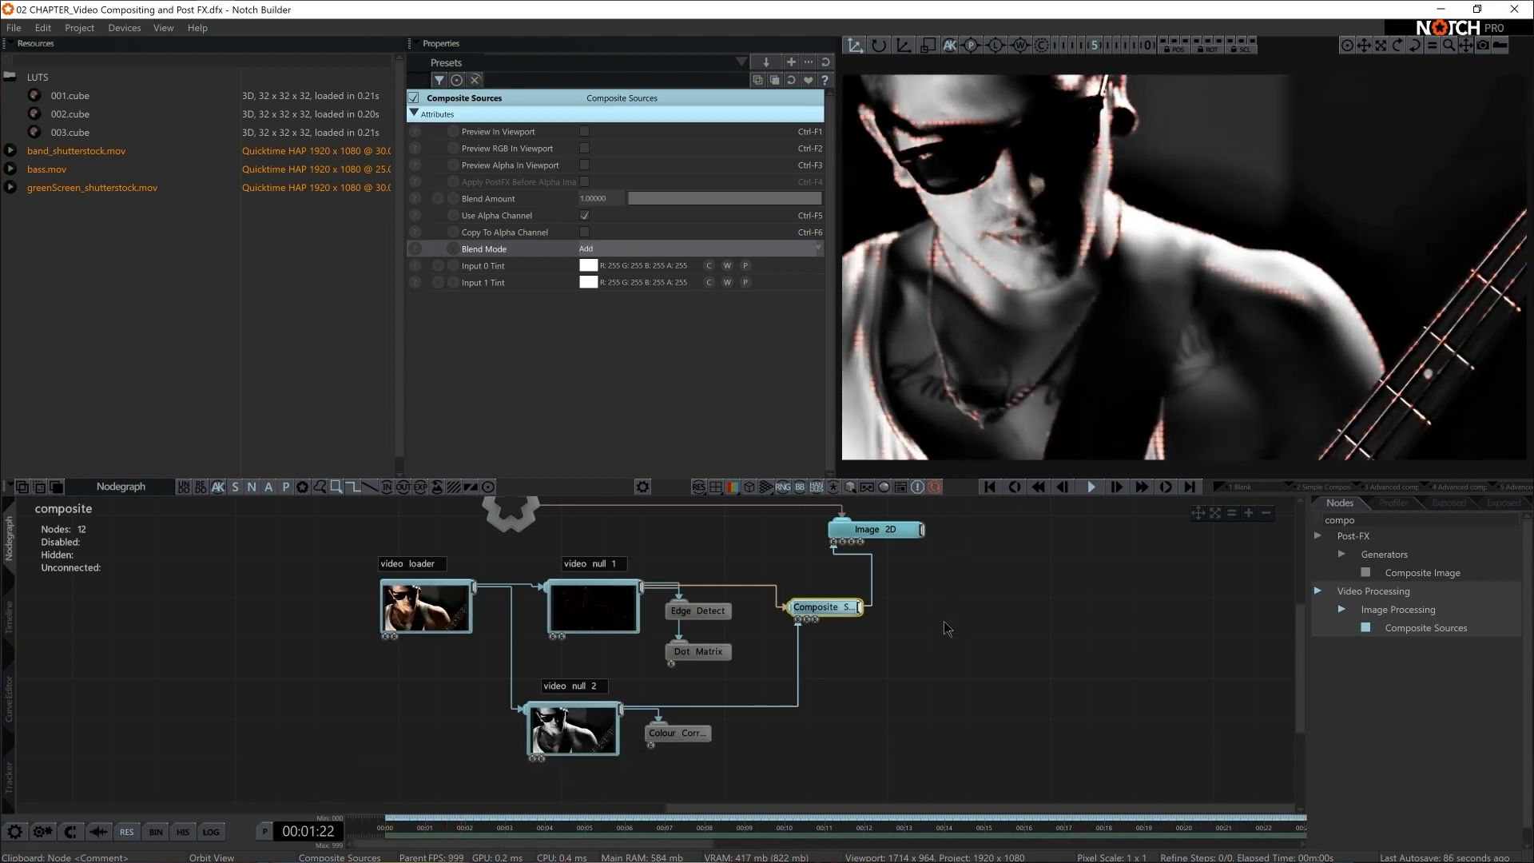
middle_click_drag(963, 610, 965, 626)
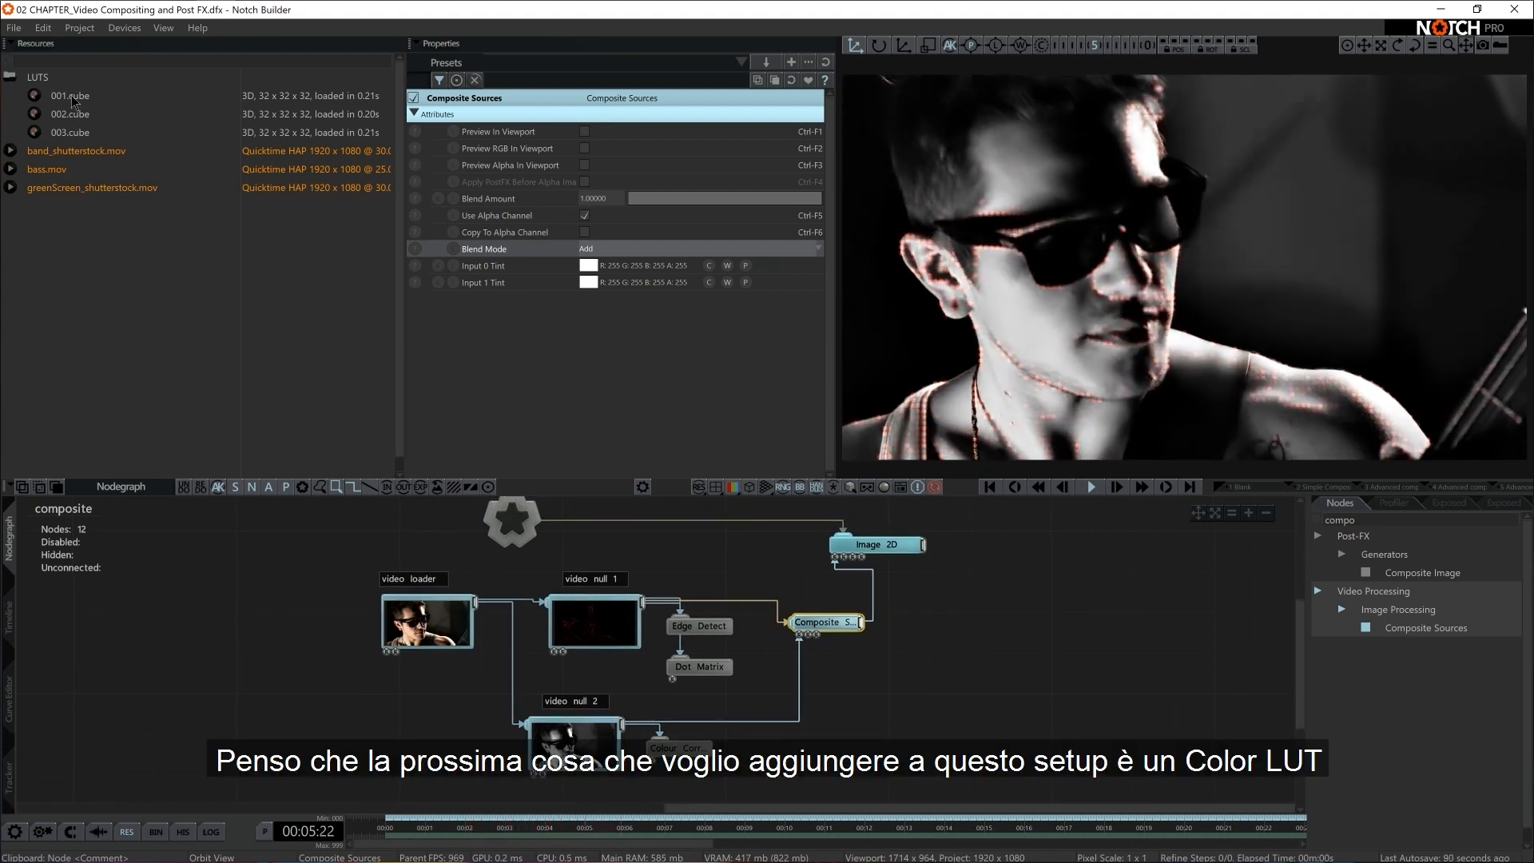
Add the 001.cube LUT as an Apply Colour LUT node on the Composite Sources output and switch its Cube LUT to 002.cube
left_click_drag(63, 97, 923, 685)
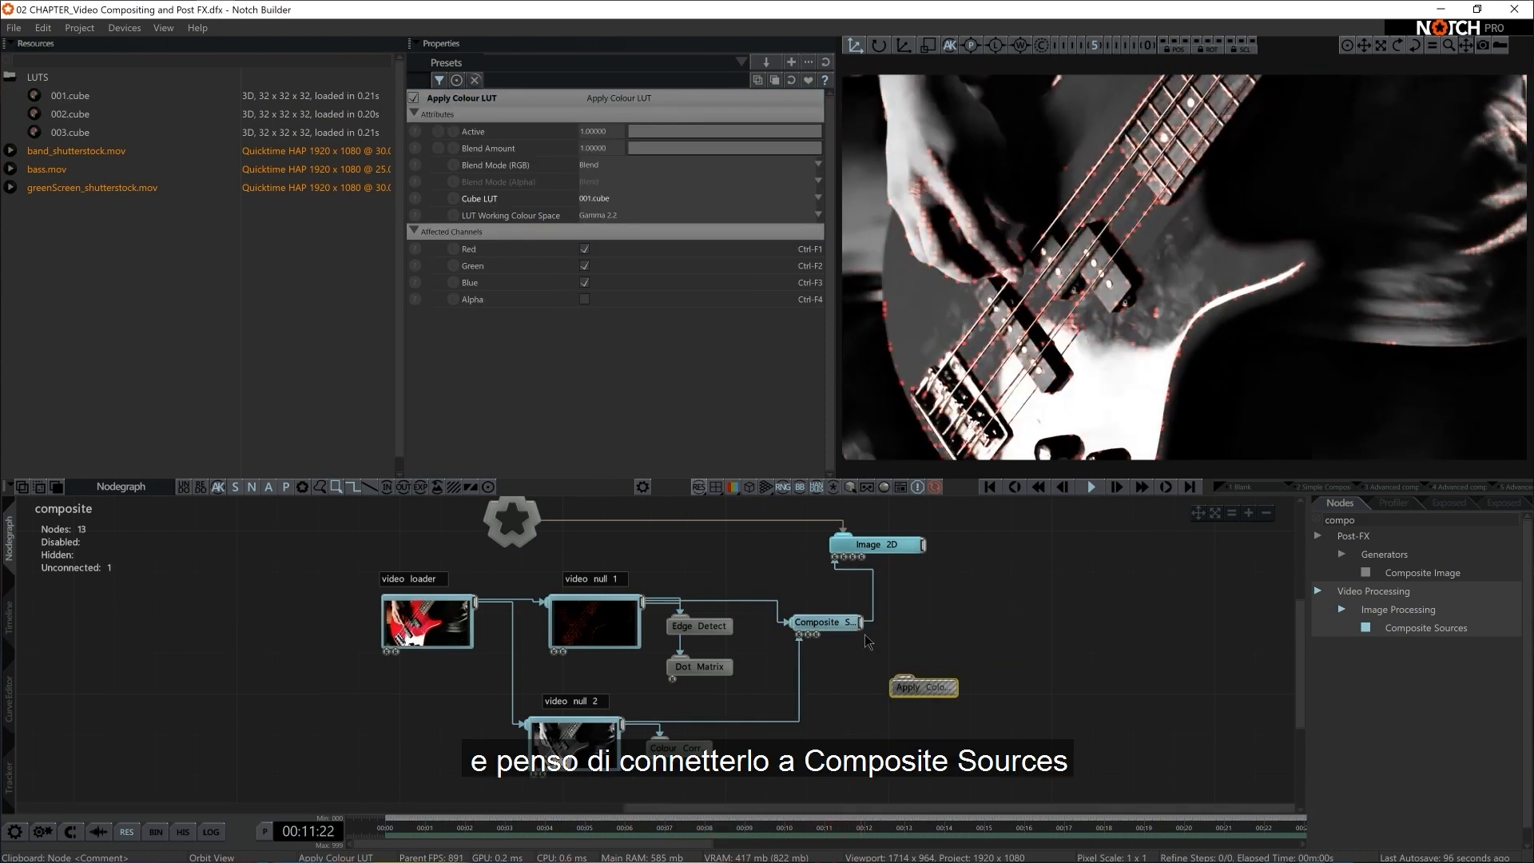
mouse_move(861, 621)
left_mouse_down()
mouse_move(907, 681)
mouse_move(928, 665)
left_mouse_up()
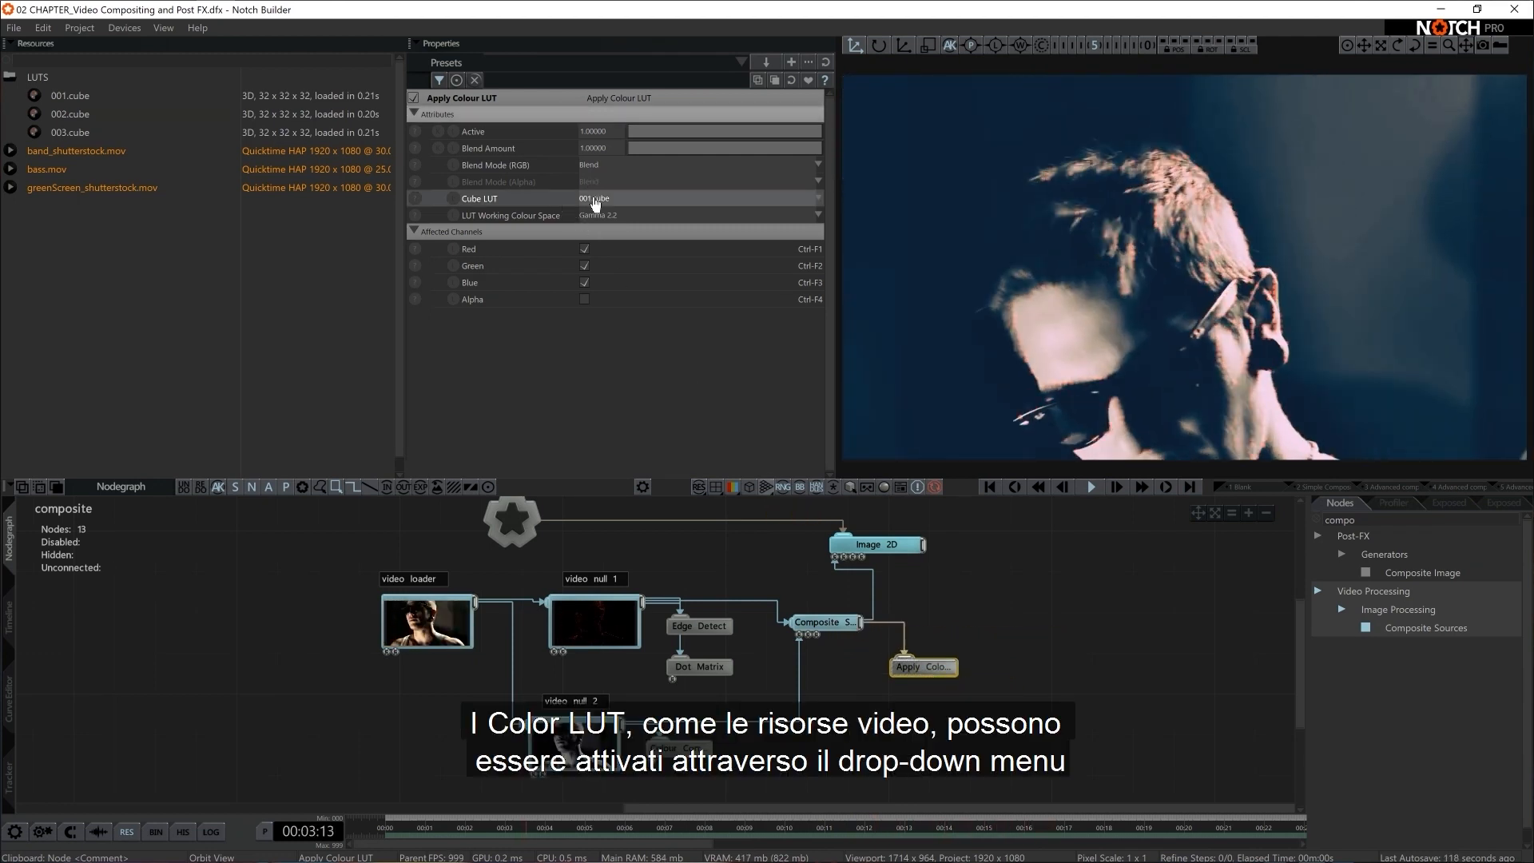
left_click(594, 199)
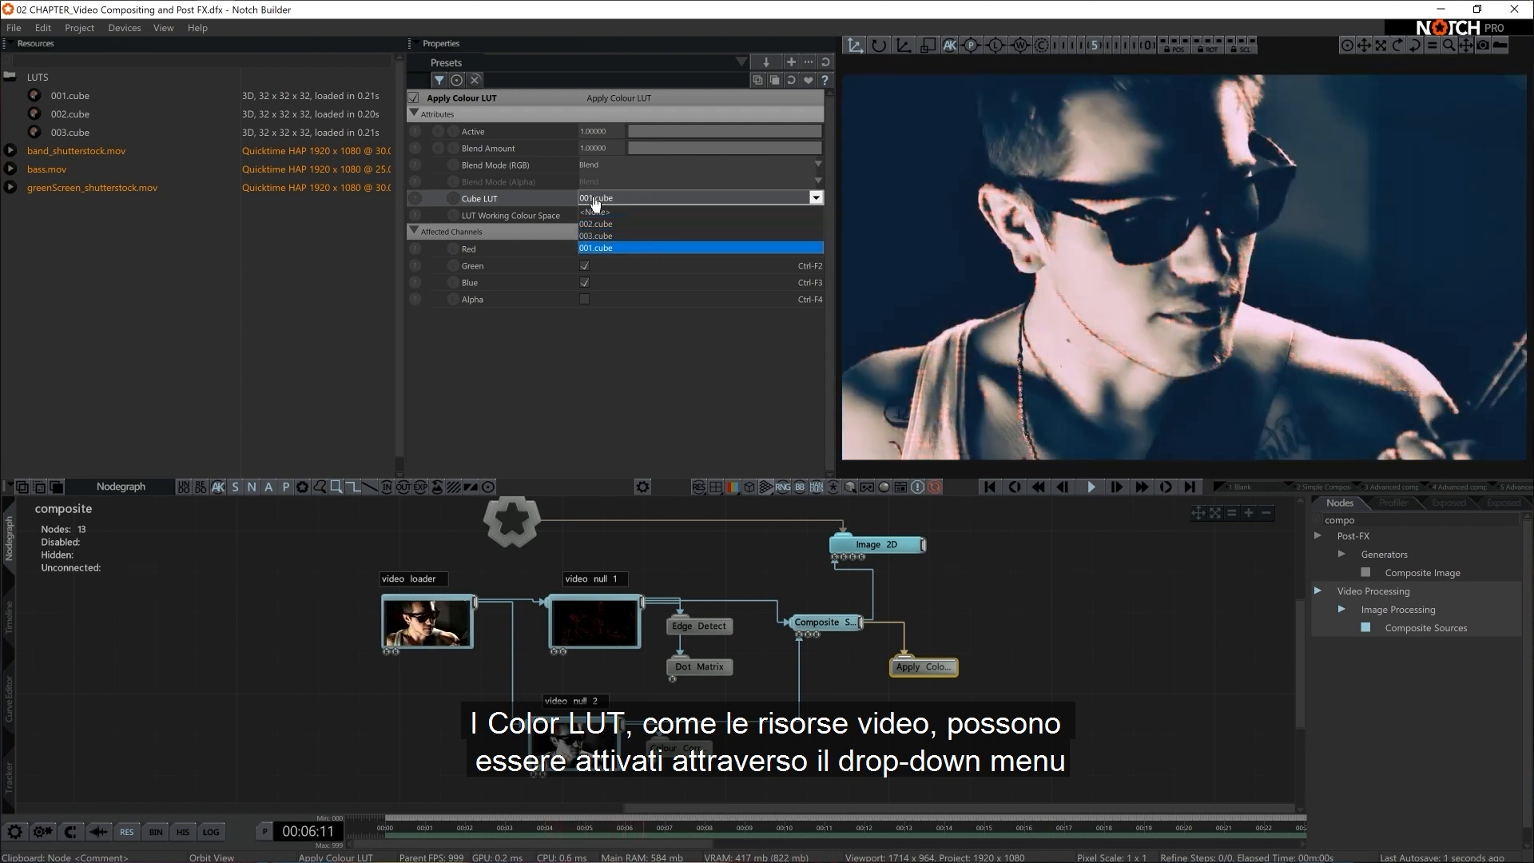
key("Down")
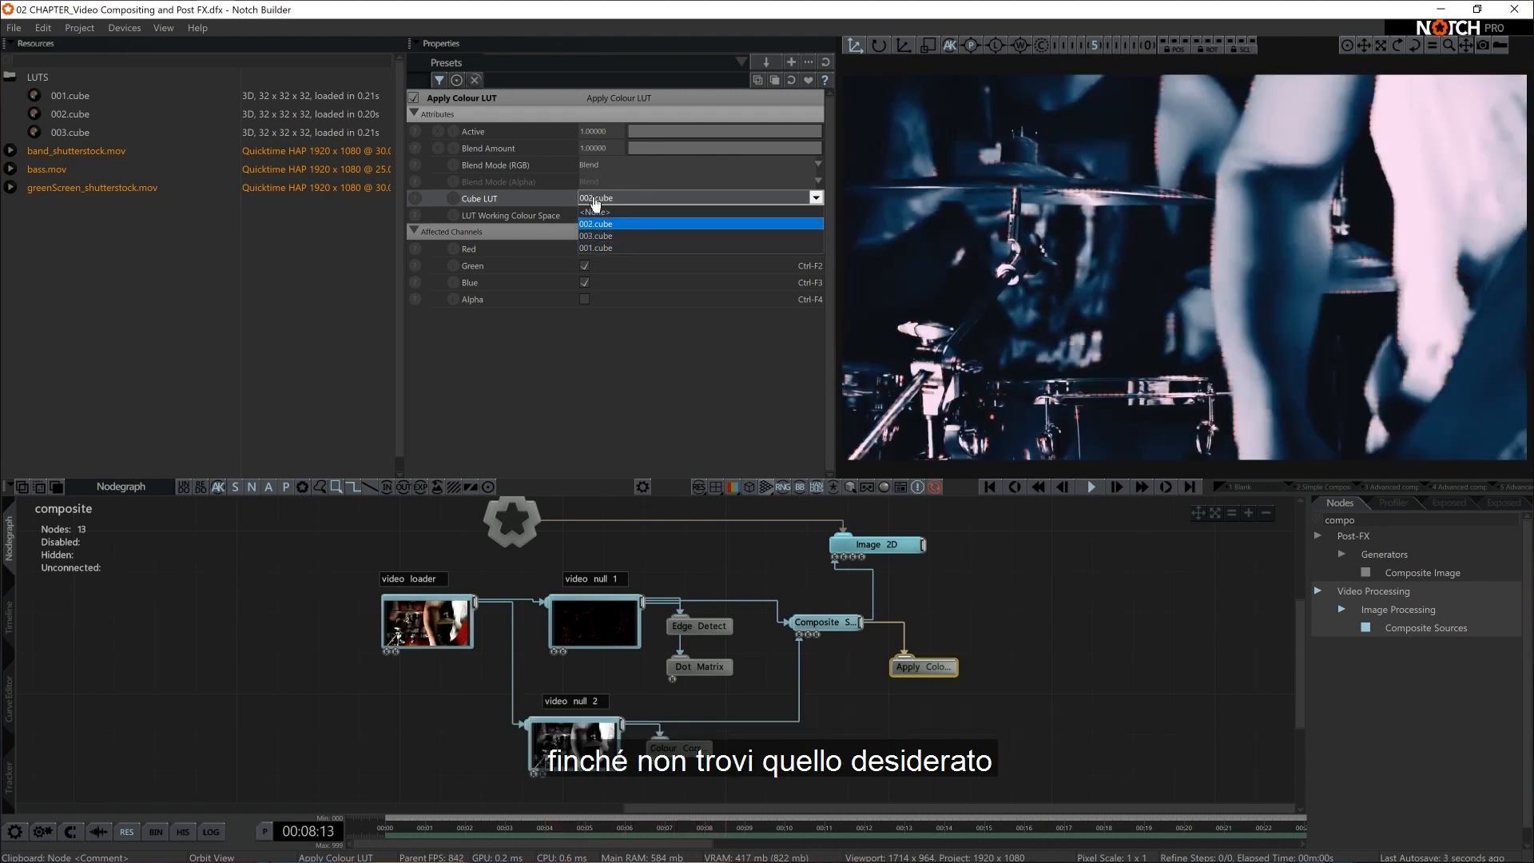
key("Up")
key("Up")
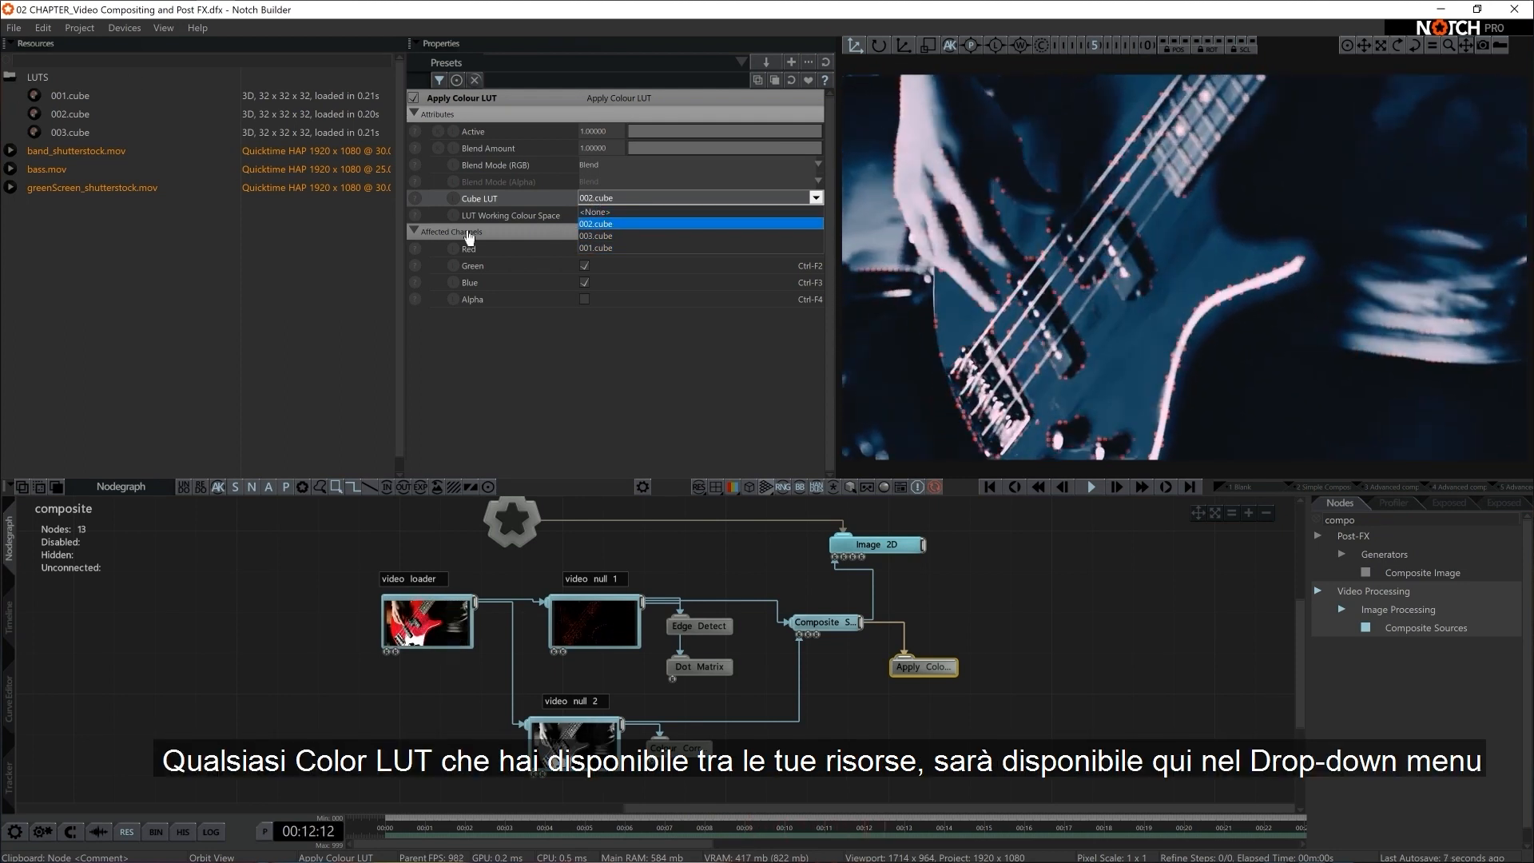
left_click(607, 224)
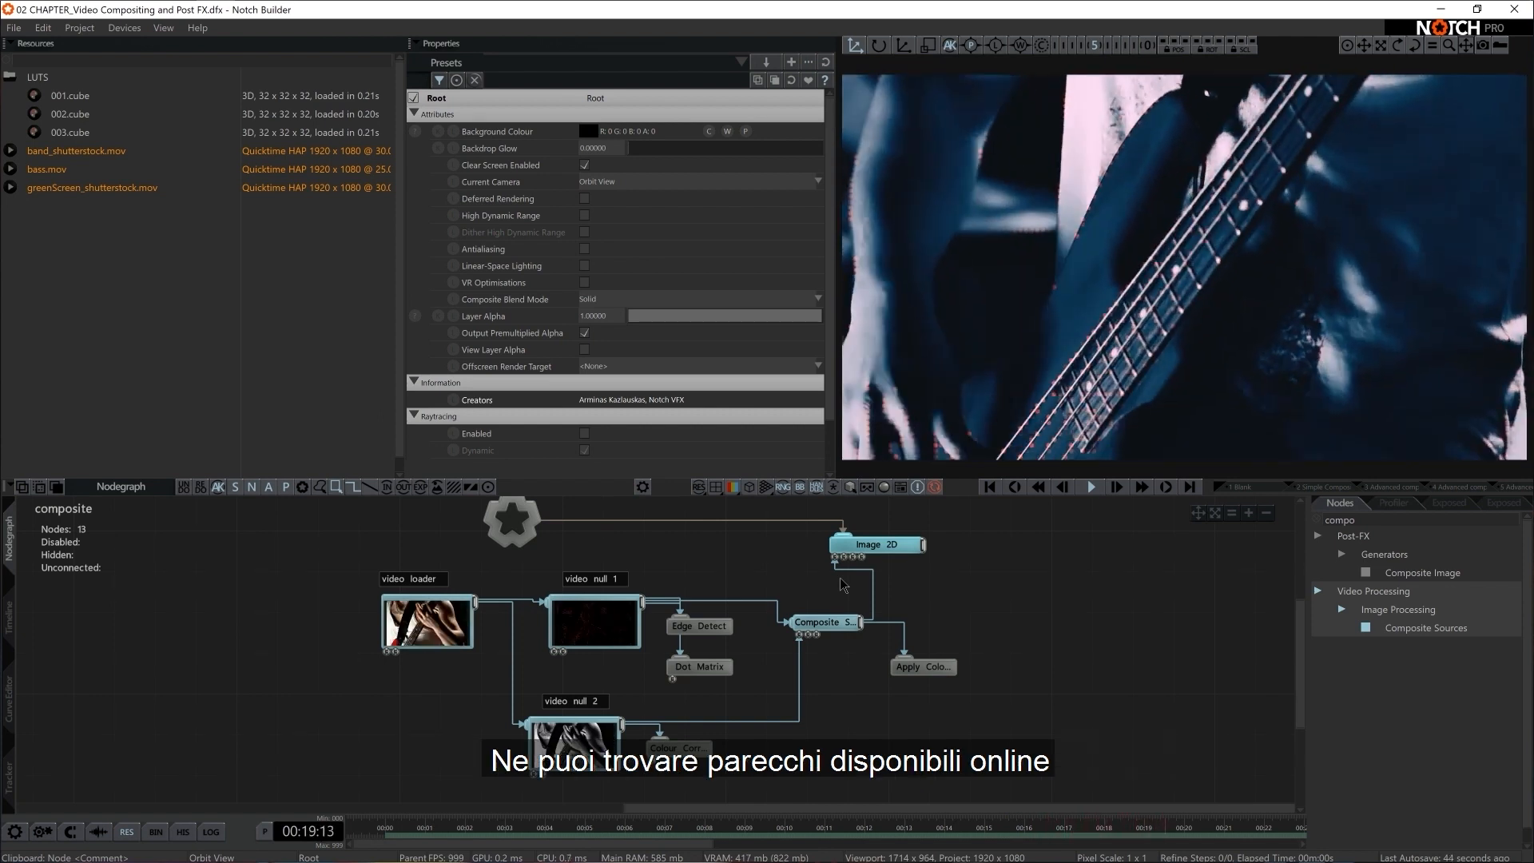
Switch to Chrome to browse the Gorilla Grade LUTs page and the Google results for luts, and return to Notch Builder
key("alt+Tab")
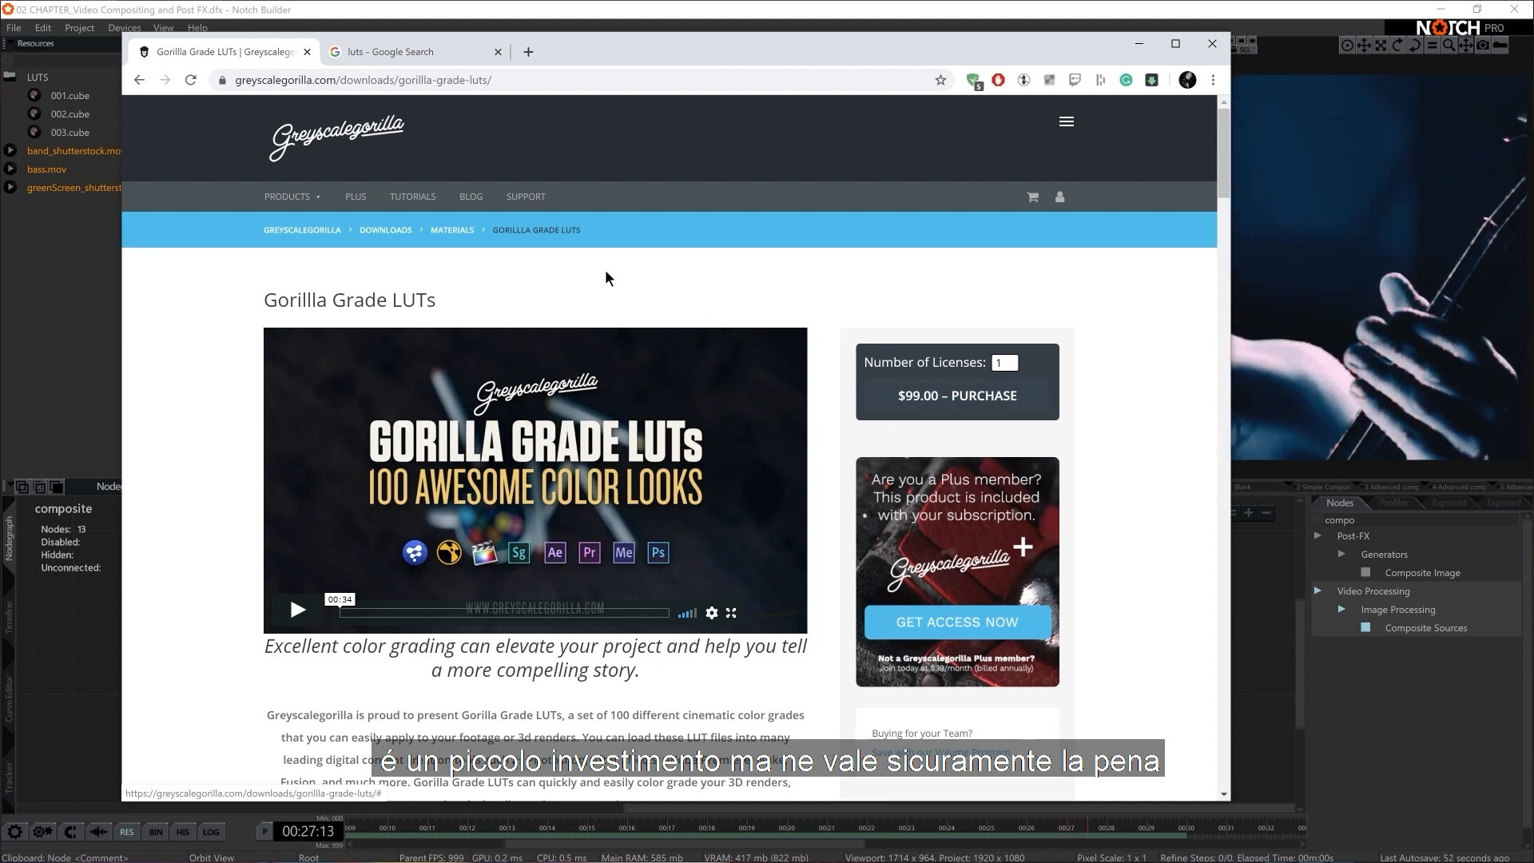
left_click(351, 53)
scroll(520, 407, "down", 5)
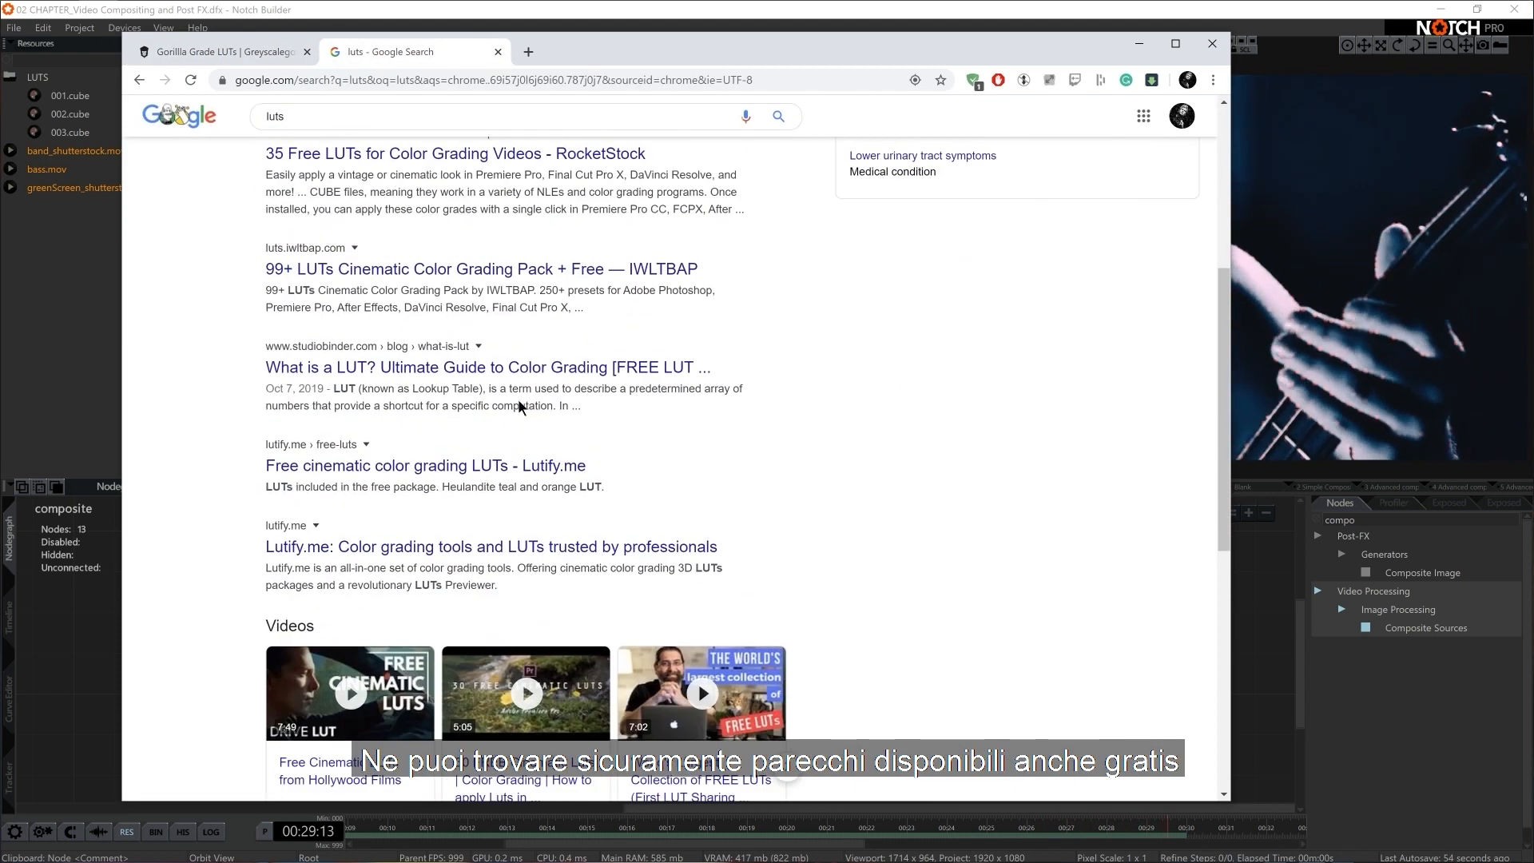
scroll(515, 405, "down", 5)
scroll(521, 401, "up", 10)
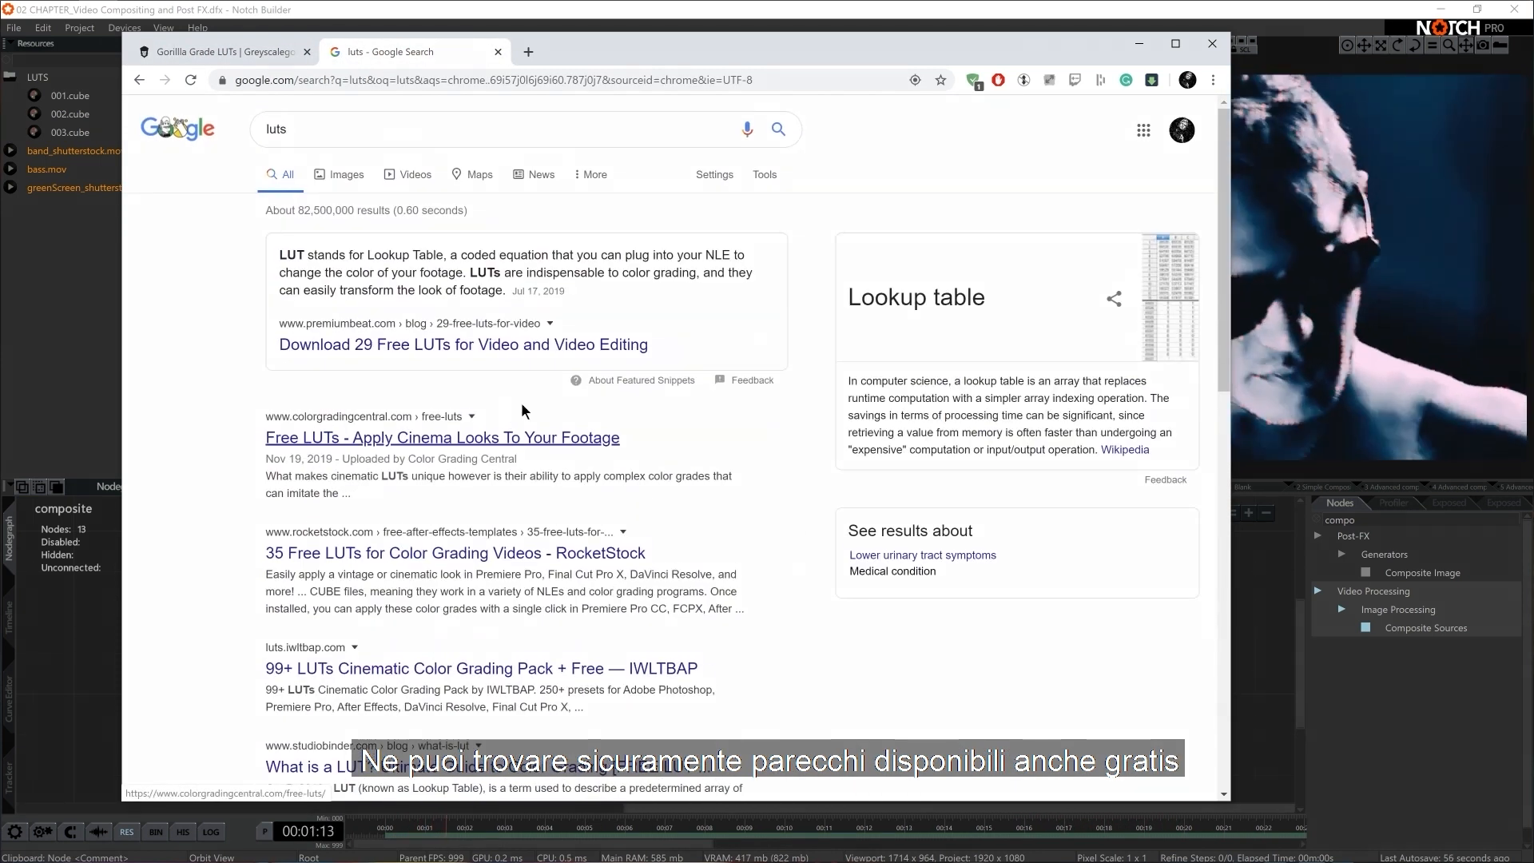
left_click(1138, 44)
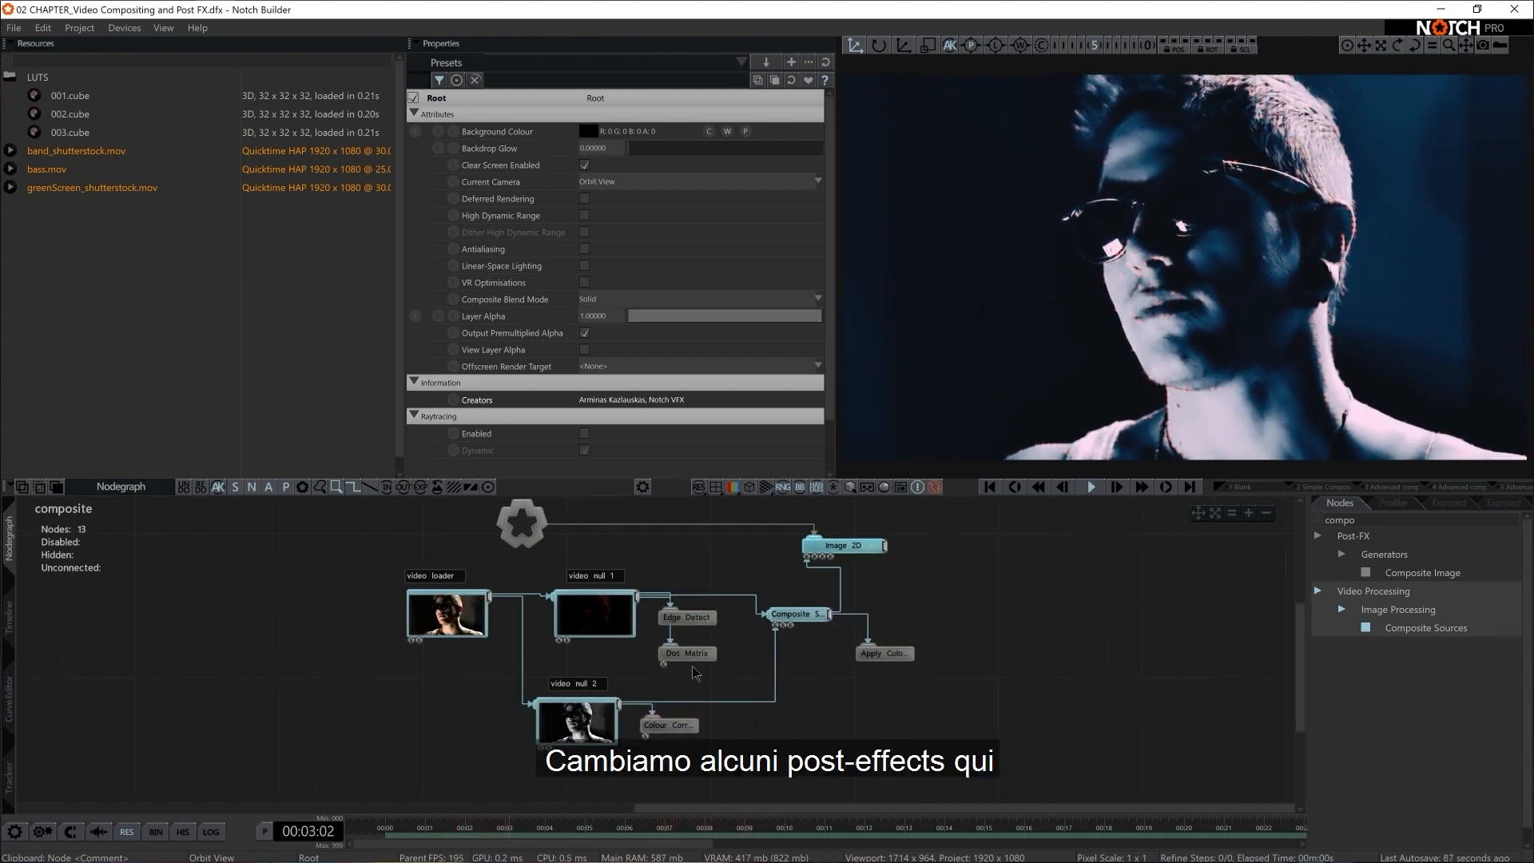
Replace the Dot Matrix node on video null 1 with a Motion Datamosh node
left_click(688, 653)
key("Delete")
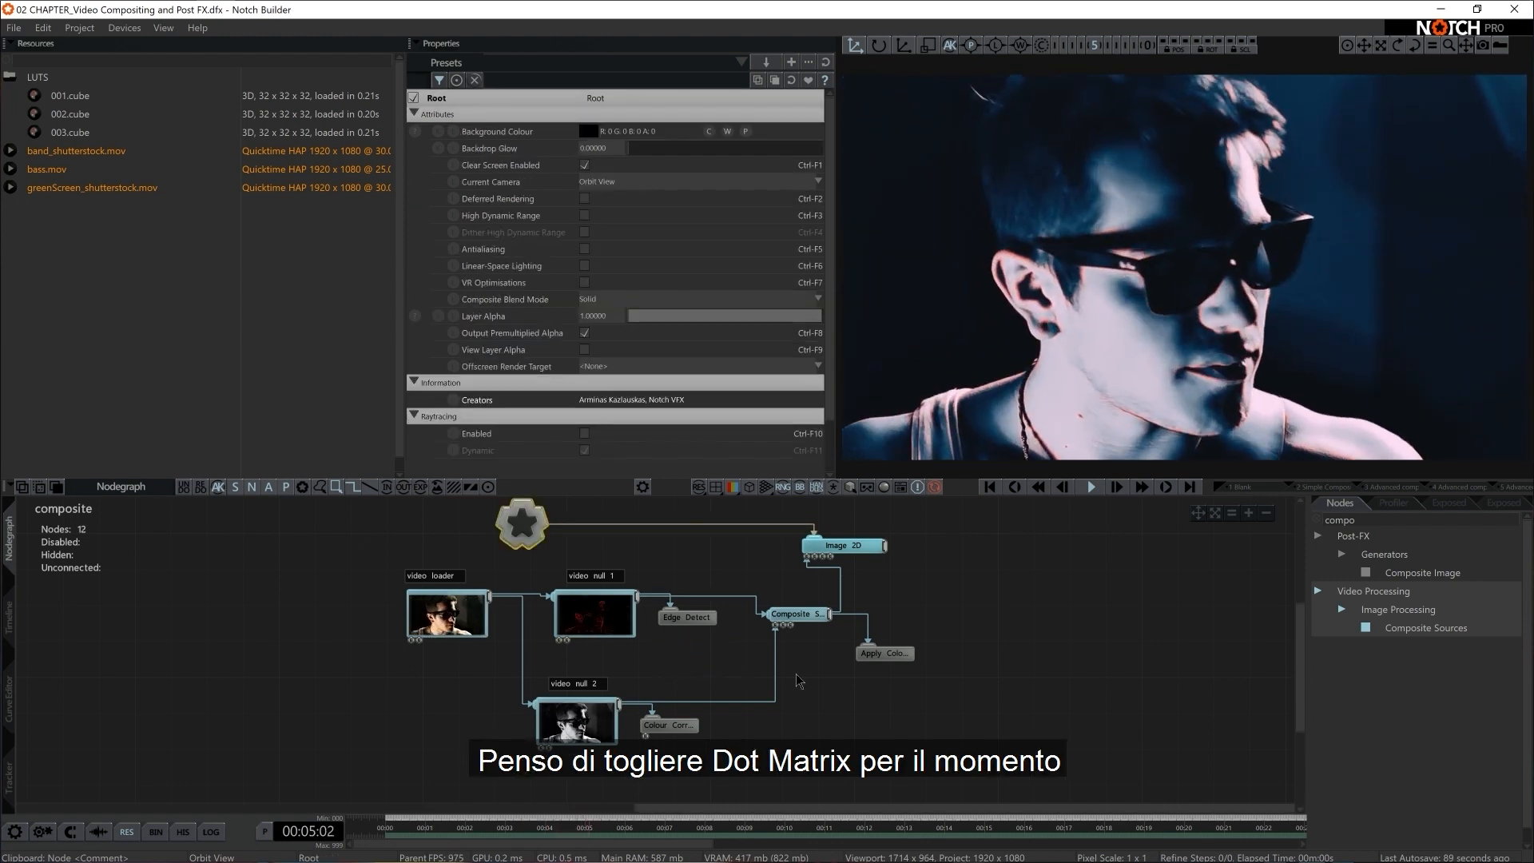
left_click(1359, 519)
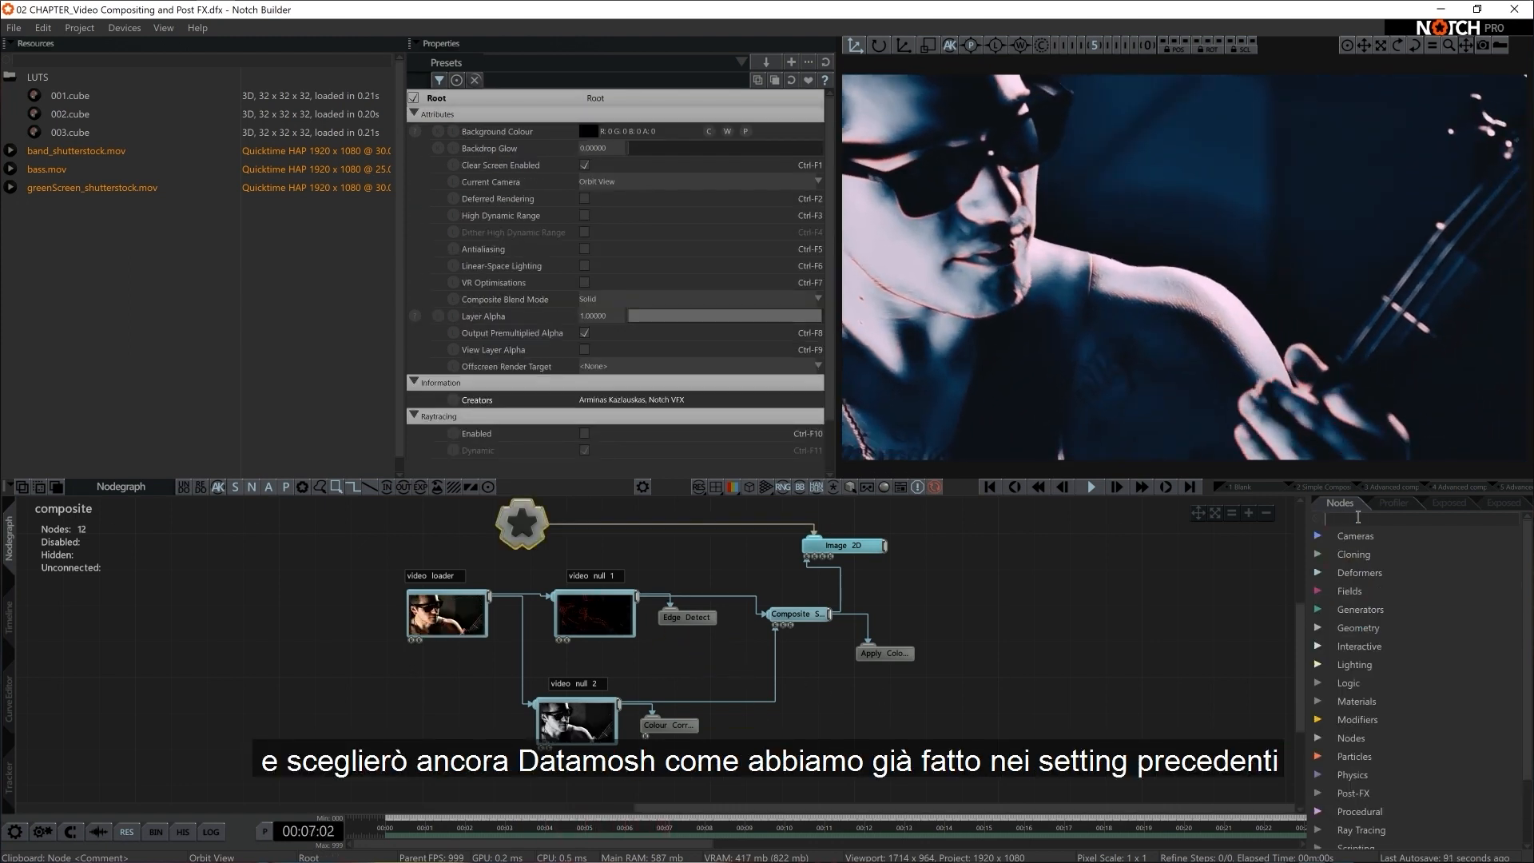
type("data")
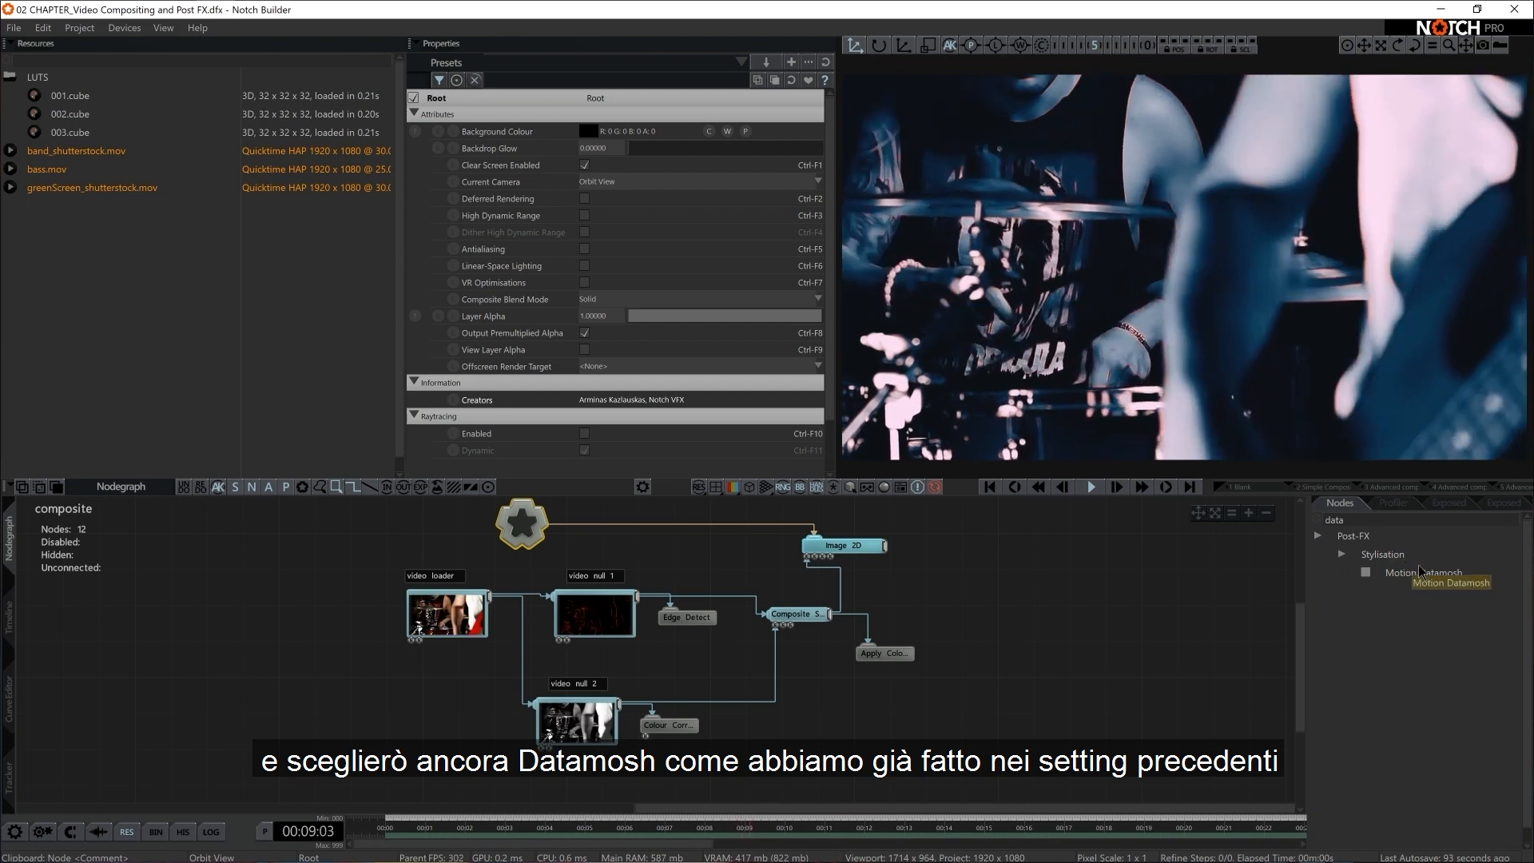
left_click_drag(644, 651, 652, 647)
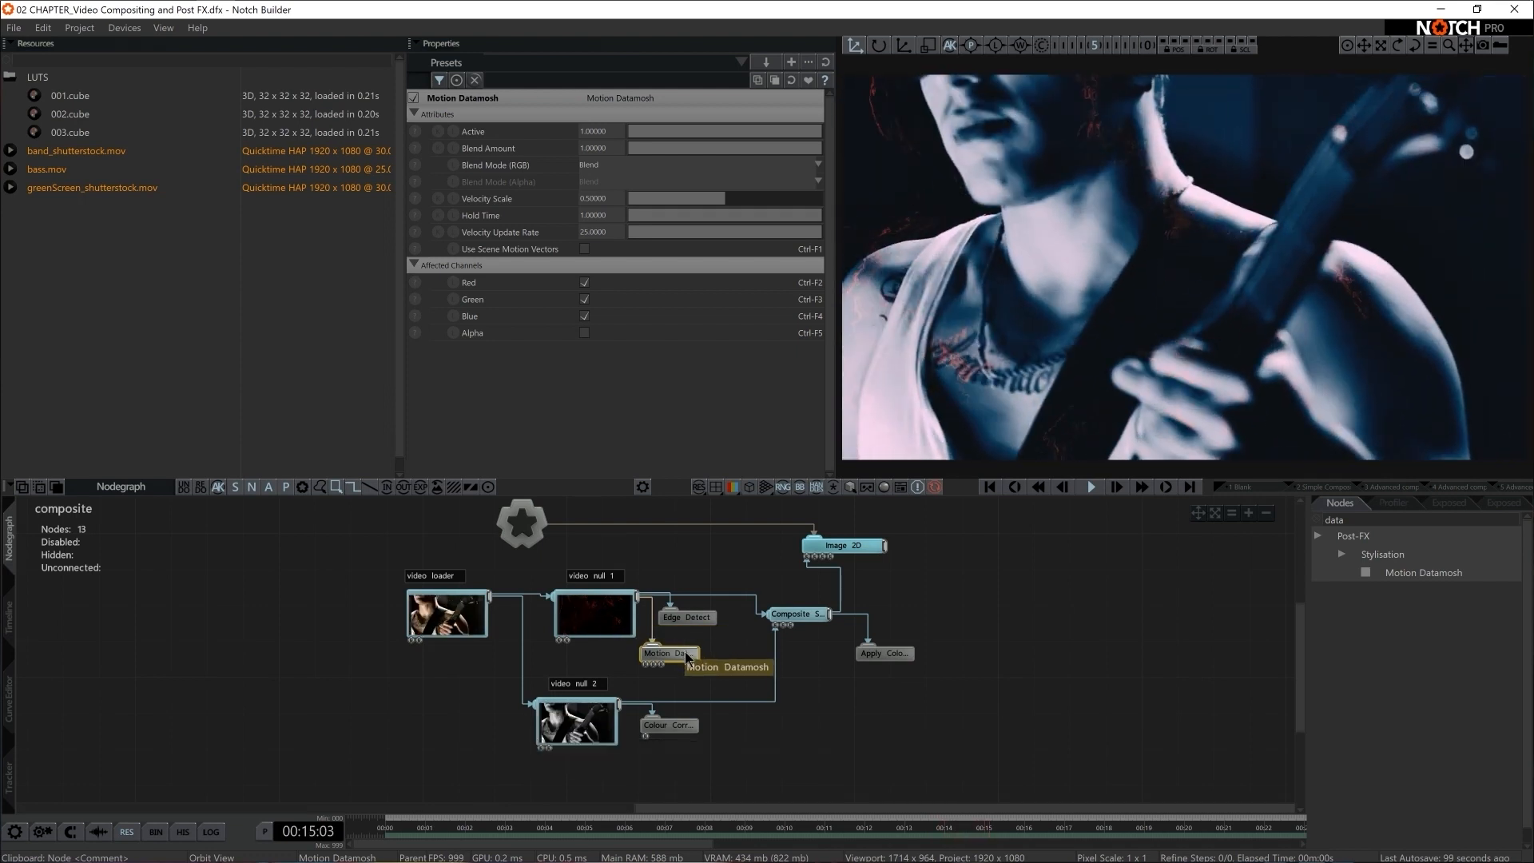
Enable Use Scene Motion Vectors on the Motion Datamosh node
left_click(1220, 196)
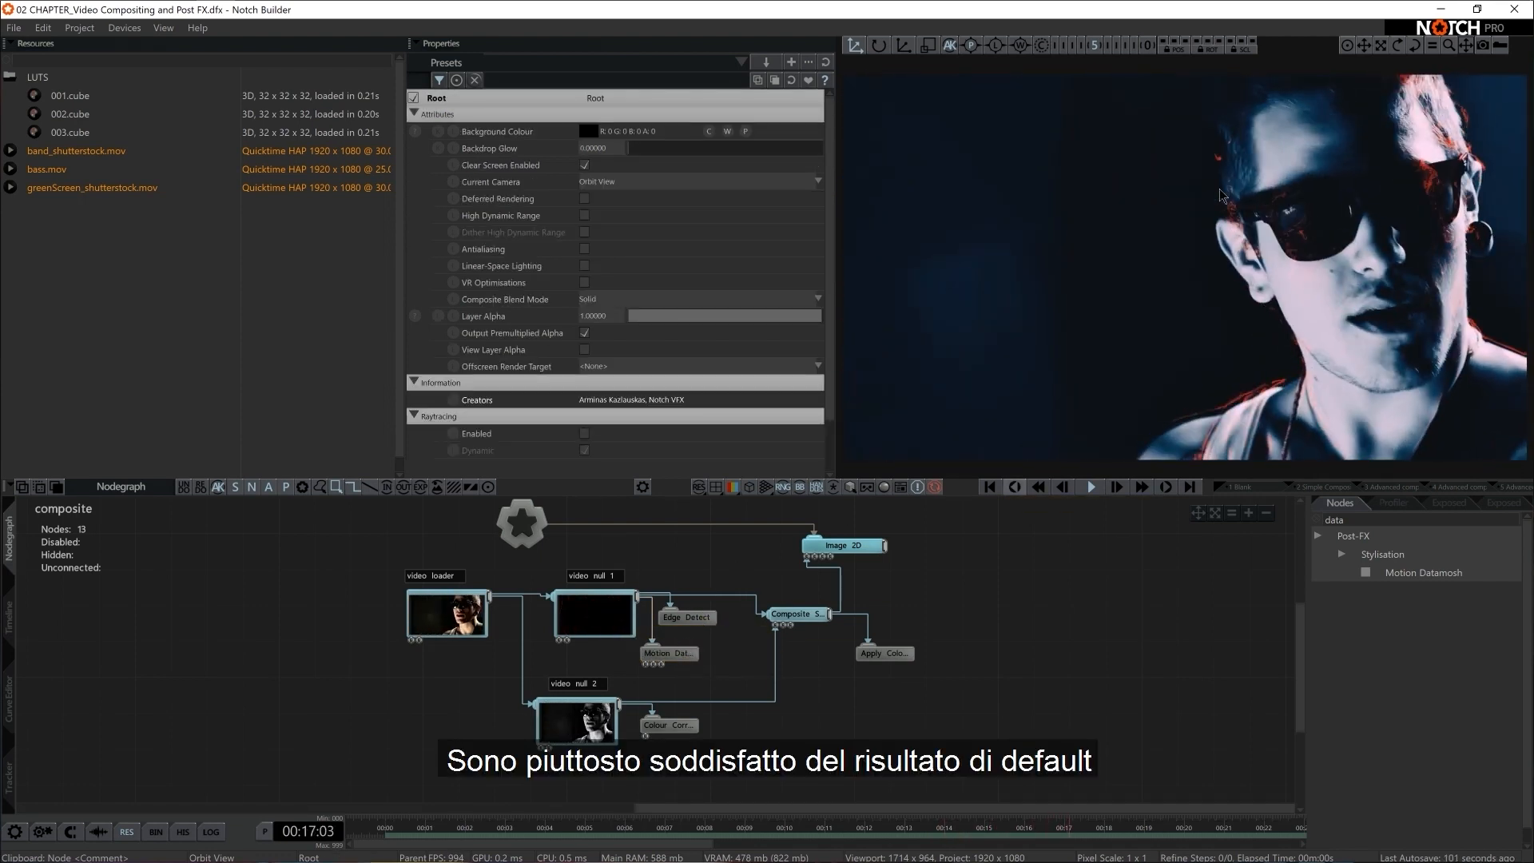
left_click(670, 653)
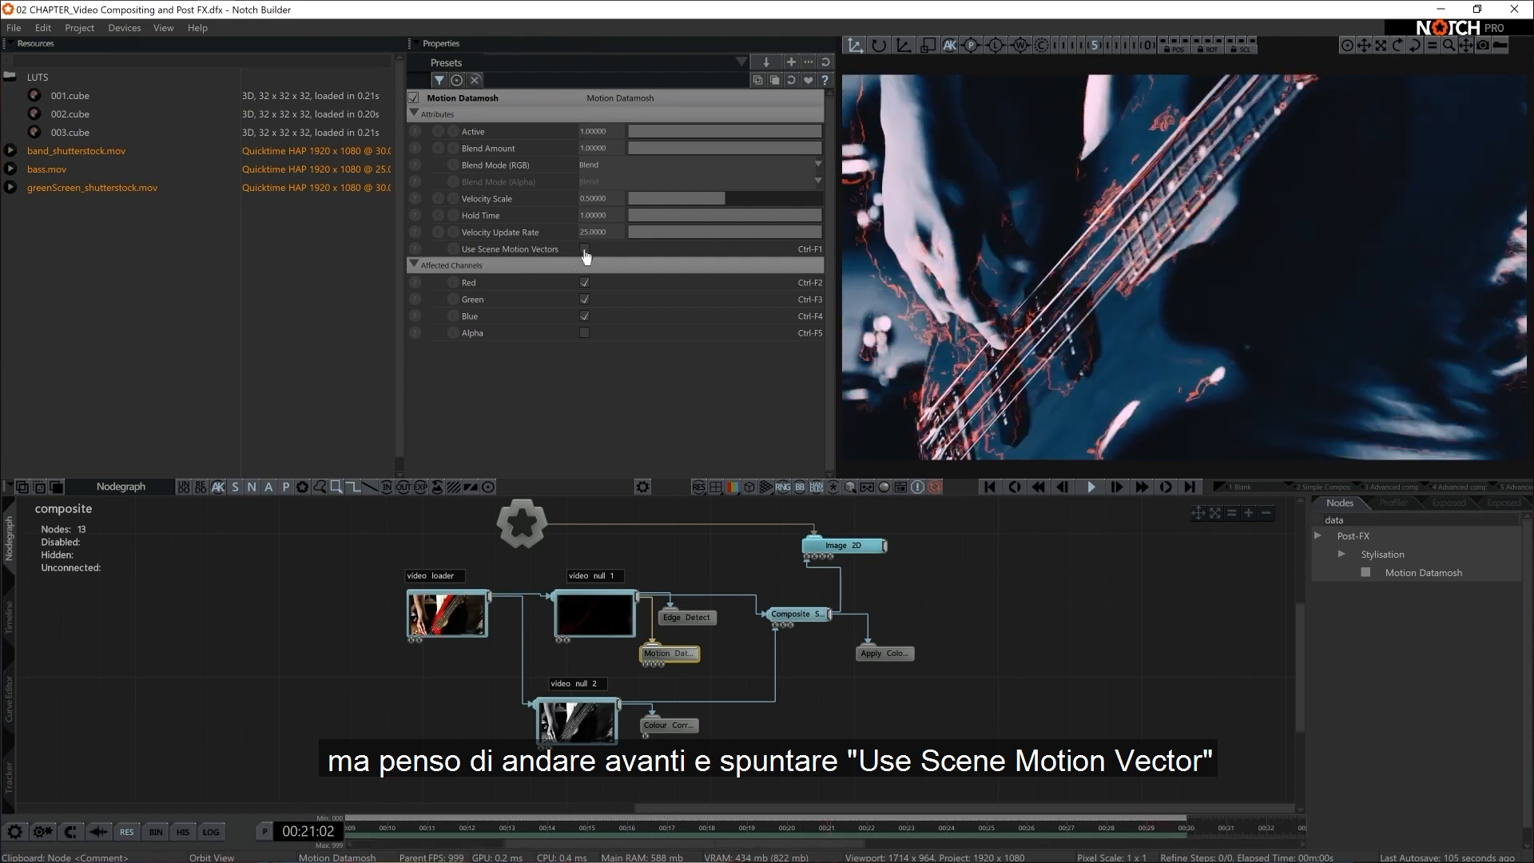
left_click(584, 249)
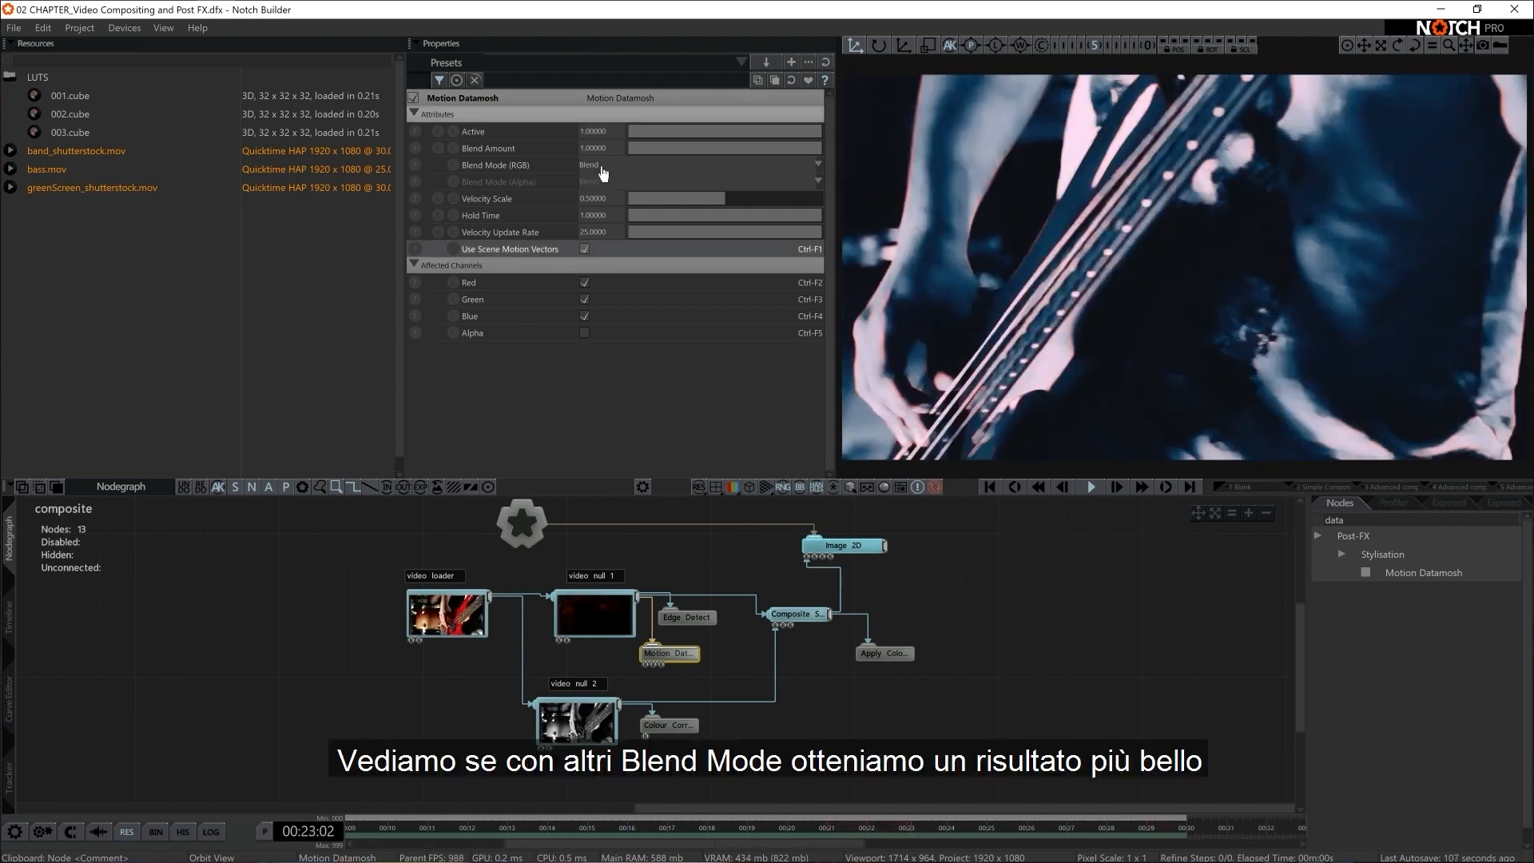
Try Multiply, Screen and other RGB blend modes on the Motion Datamosh node and return it to Blend
left_click(601, 166)
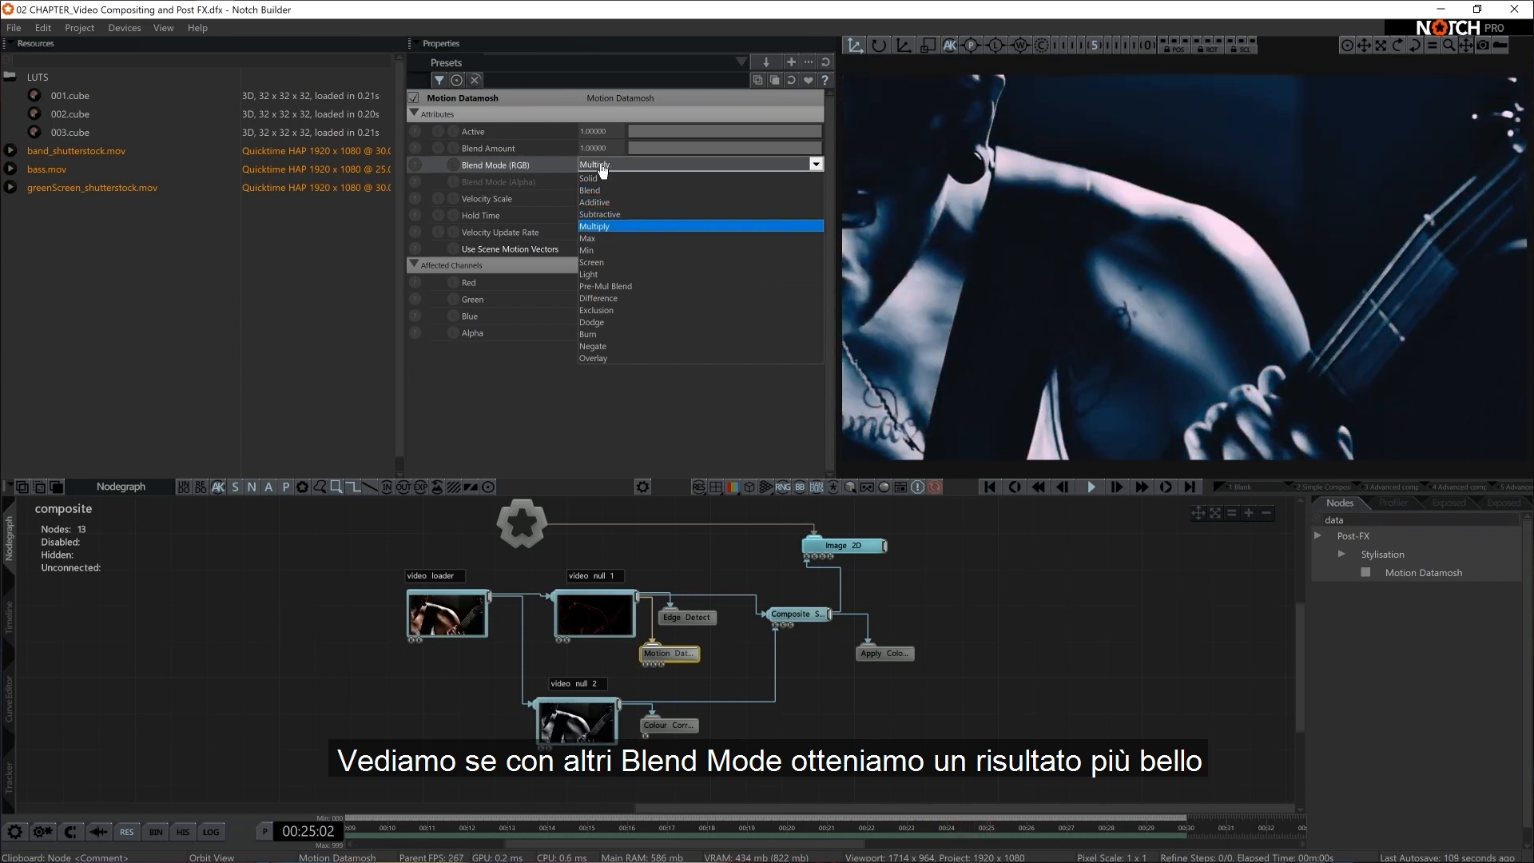
key("Down")
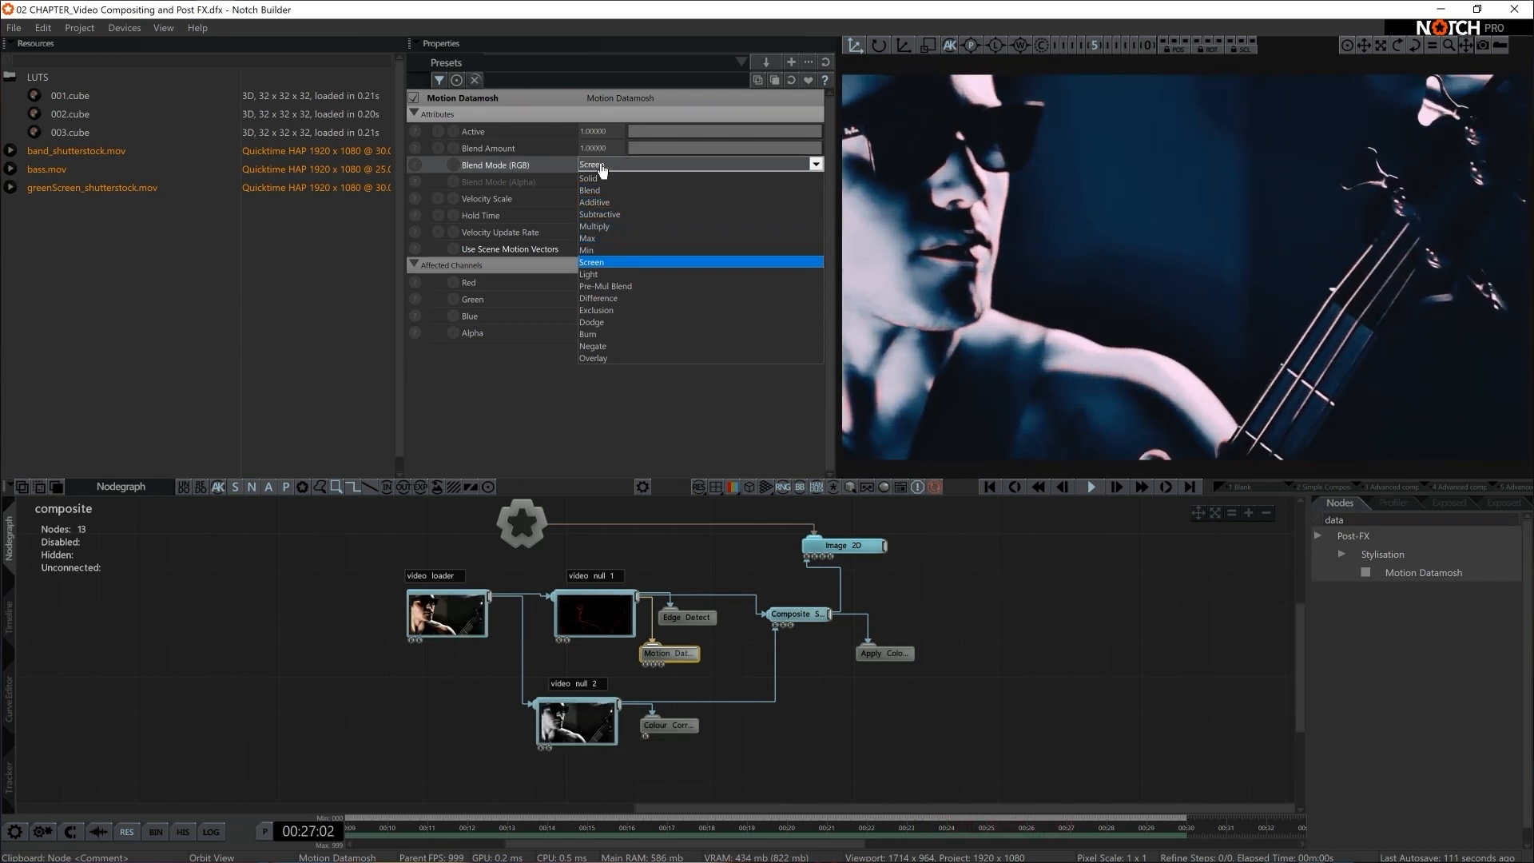
key("Up")
key("Up")
key("Up")
key("Up")
key("Escape")
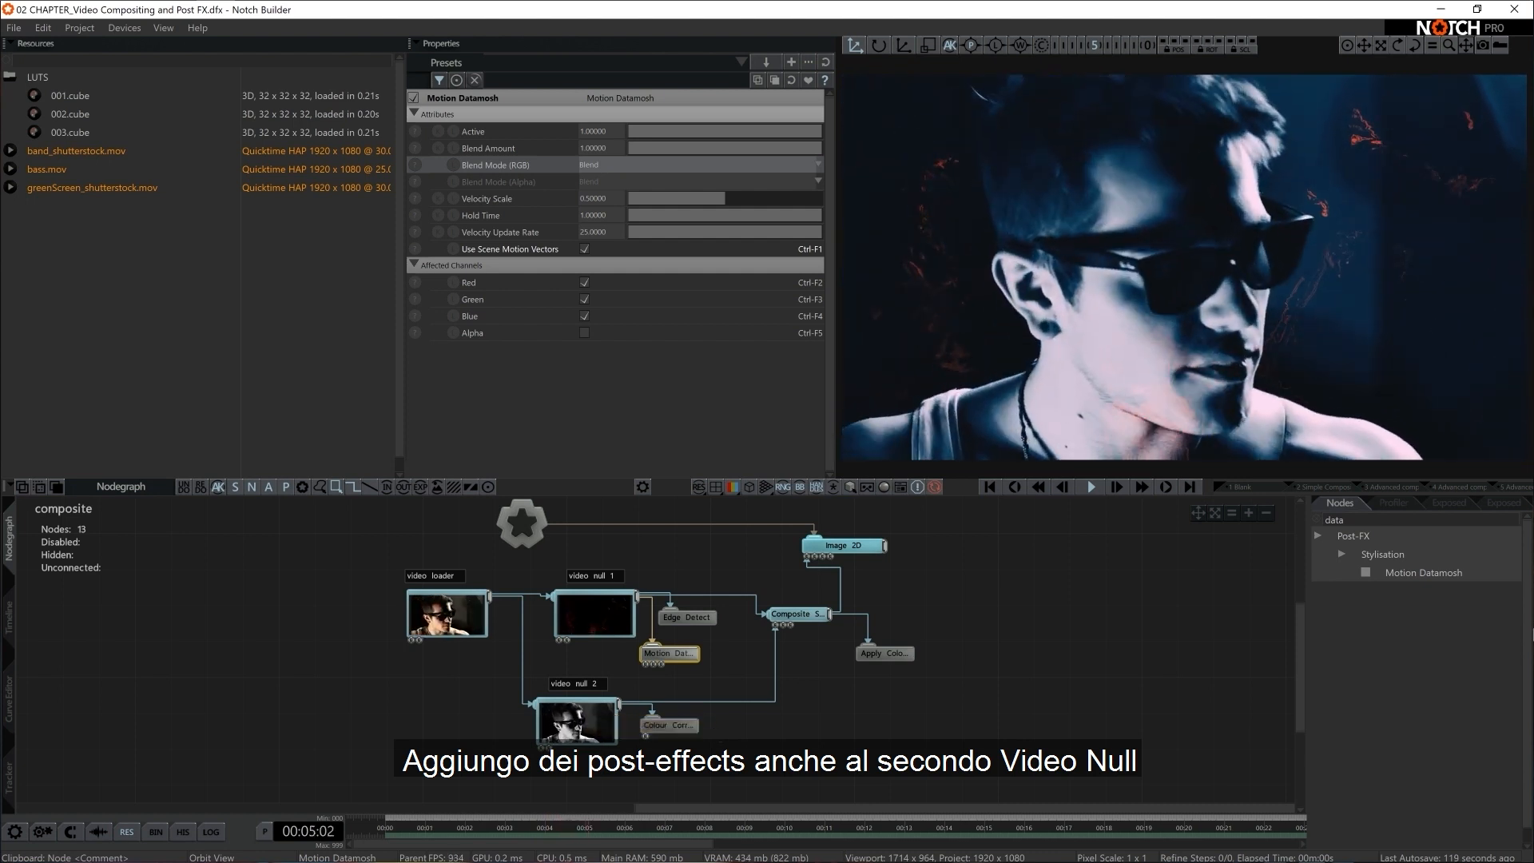
Add a Frame Difference node and connect it beneath the Colour Correction node of video null 2
key("BackSpace")
type("frame dif")
left_click_drag(1421, 572, 853, 763)
left_click_drag(643, 756, 651, 761)
Set the Frame Difference node's Num Frames to 25
left_click(606, 201)
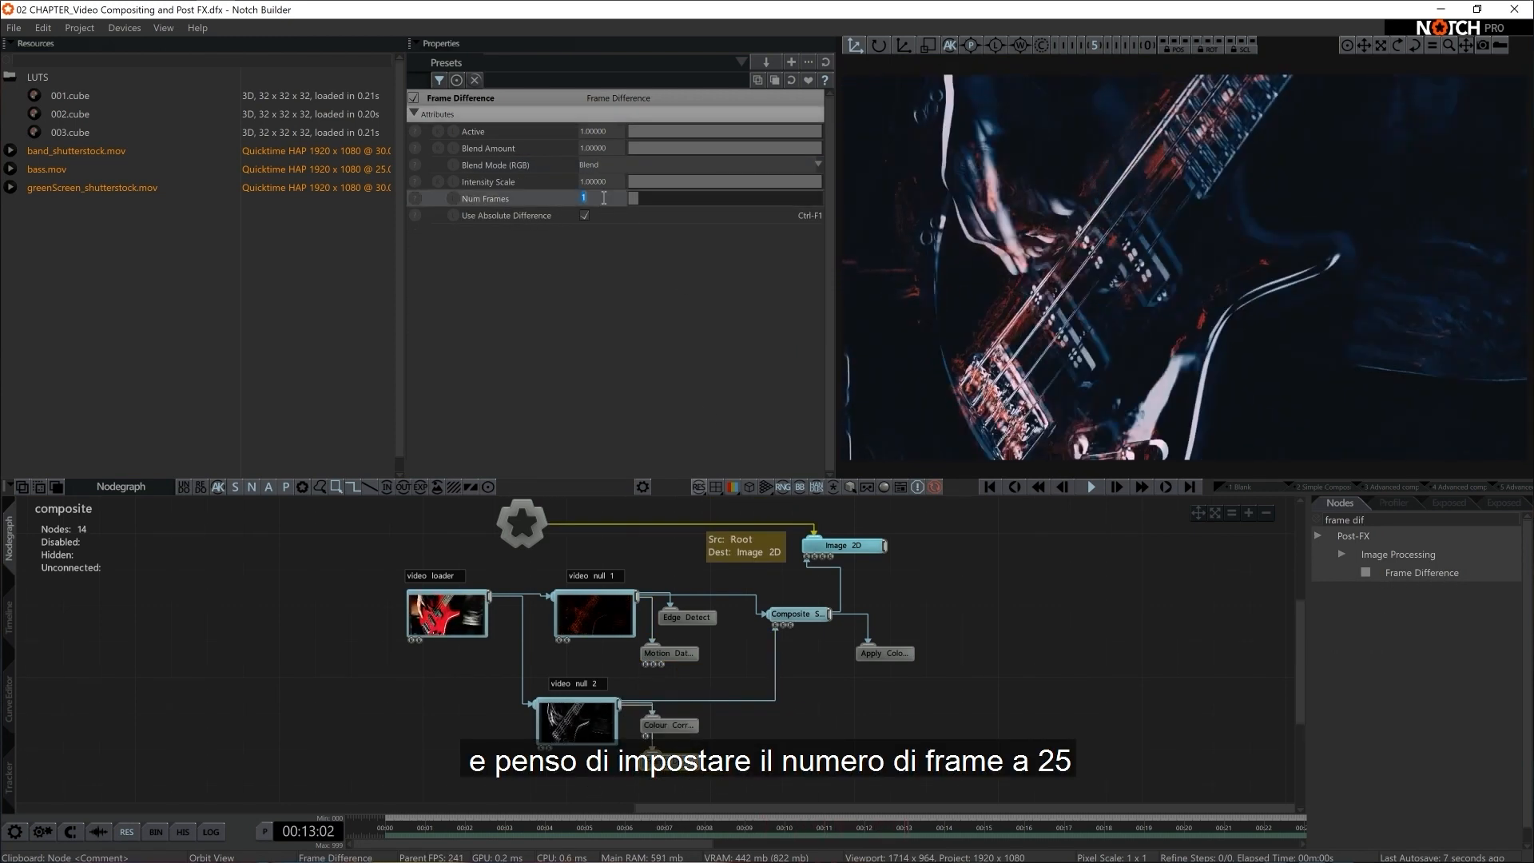
type("25")
key("Return")
Cycle through the Frame Difference node's RGB blend modes and set it to Min
left_click(614, 167)
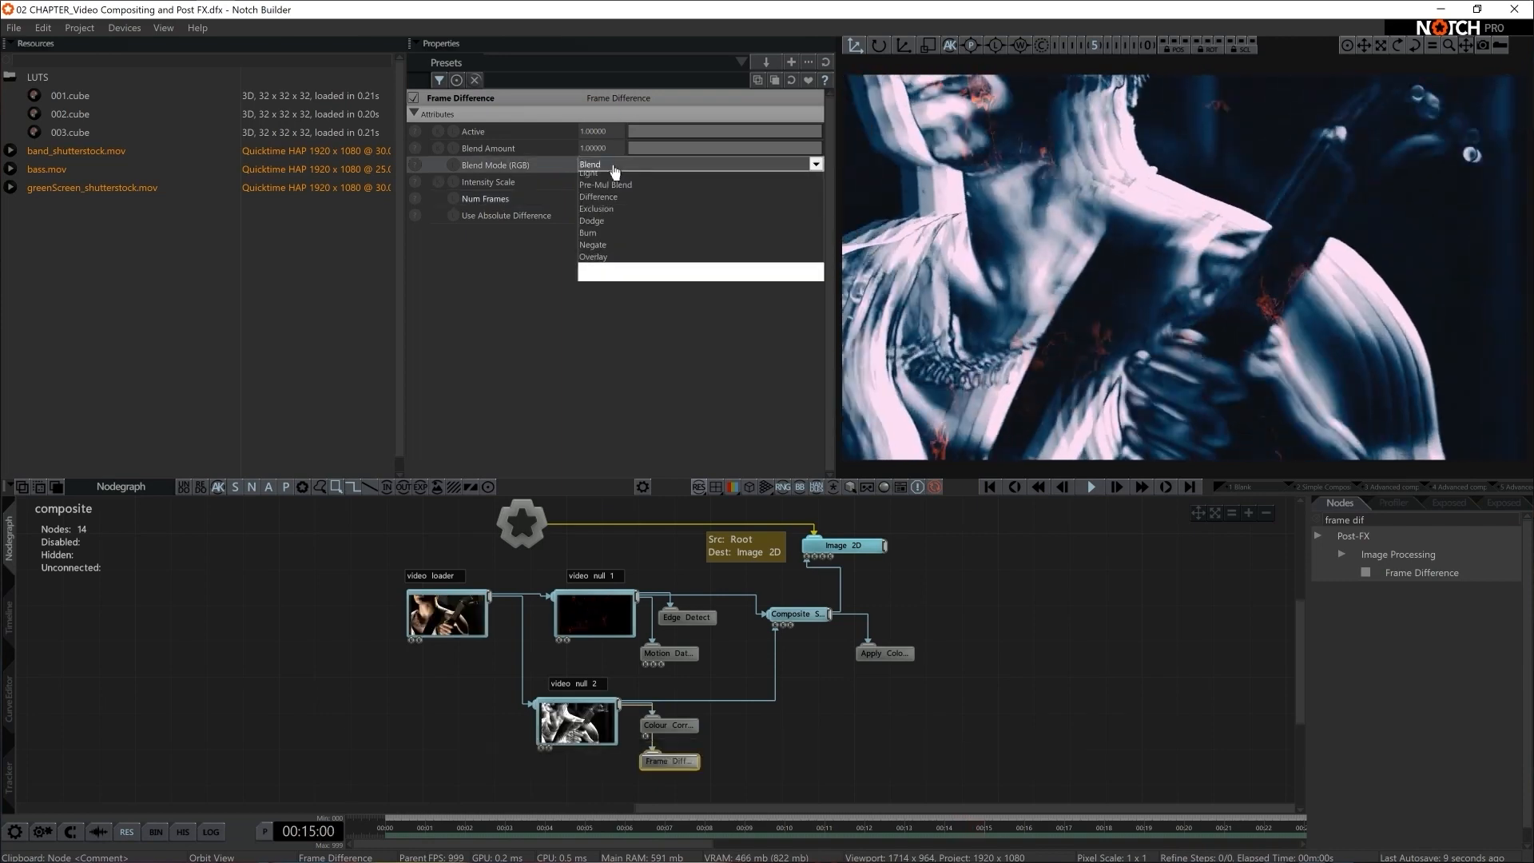
key("Down")
key("Down")
key("Down")
key("Down")
key("Down")
key("Down")
key("Down")
key("Down")
key("Down")
key("Down")
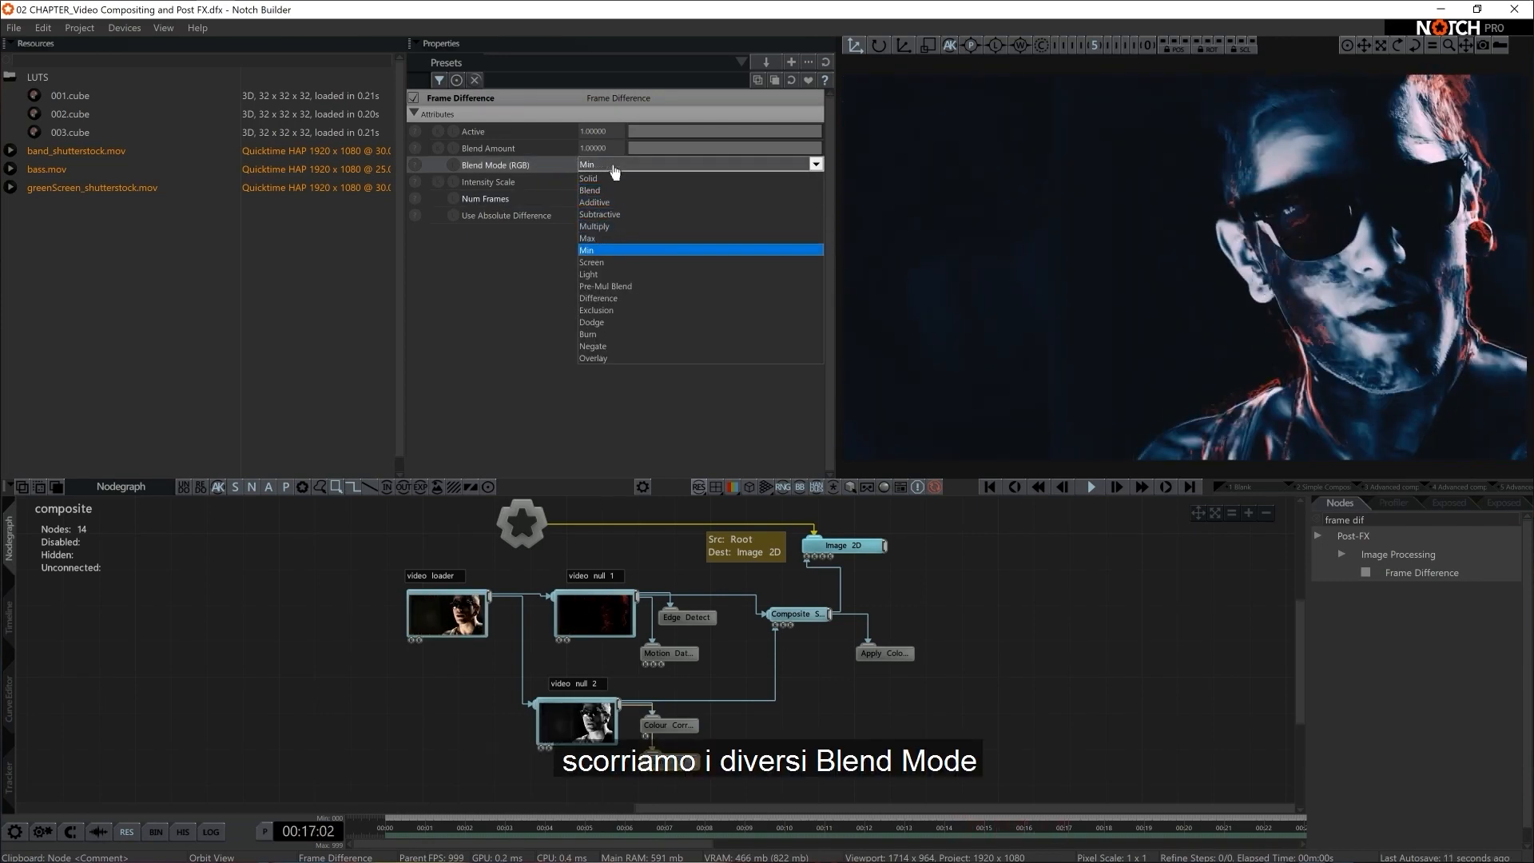
key("Down")
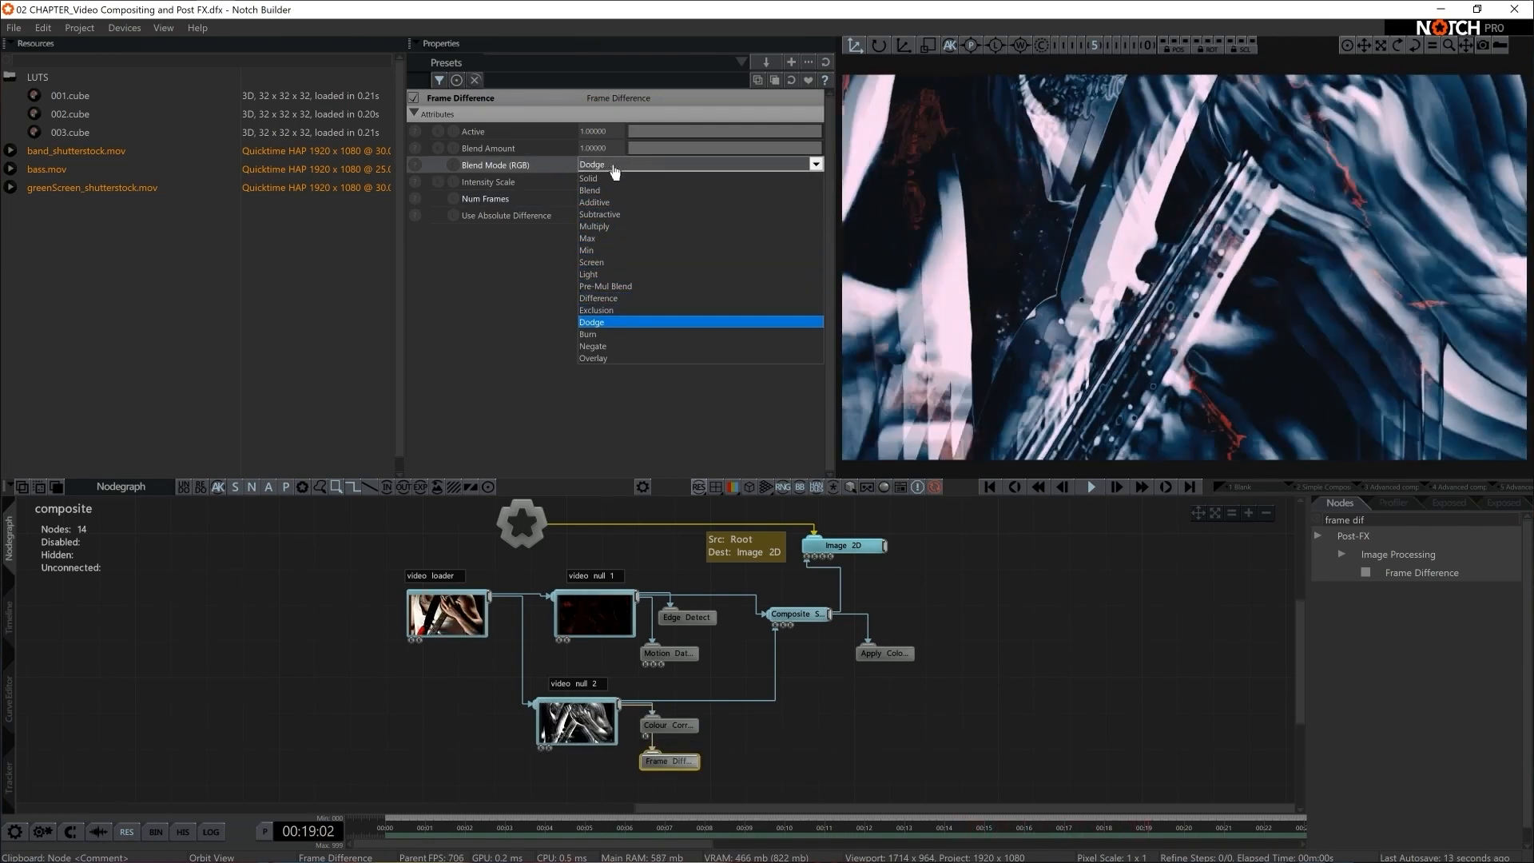
key("Up")
key("Up")
key("Up")
key("Up")
key("Up")
key("Up")
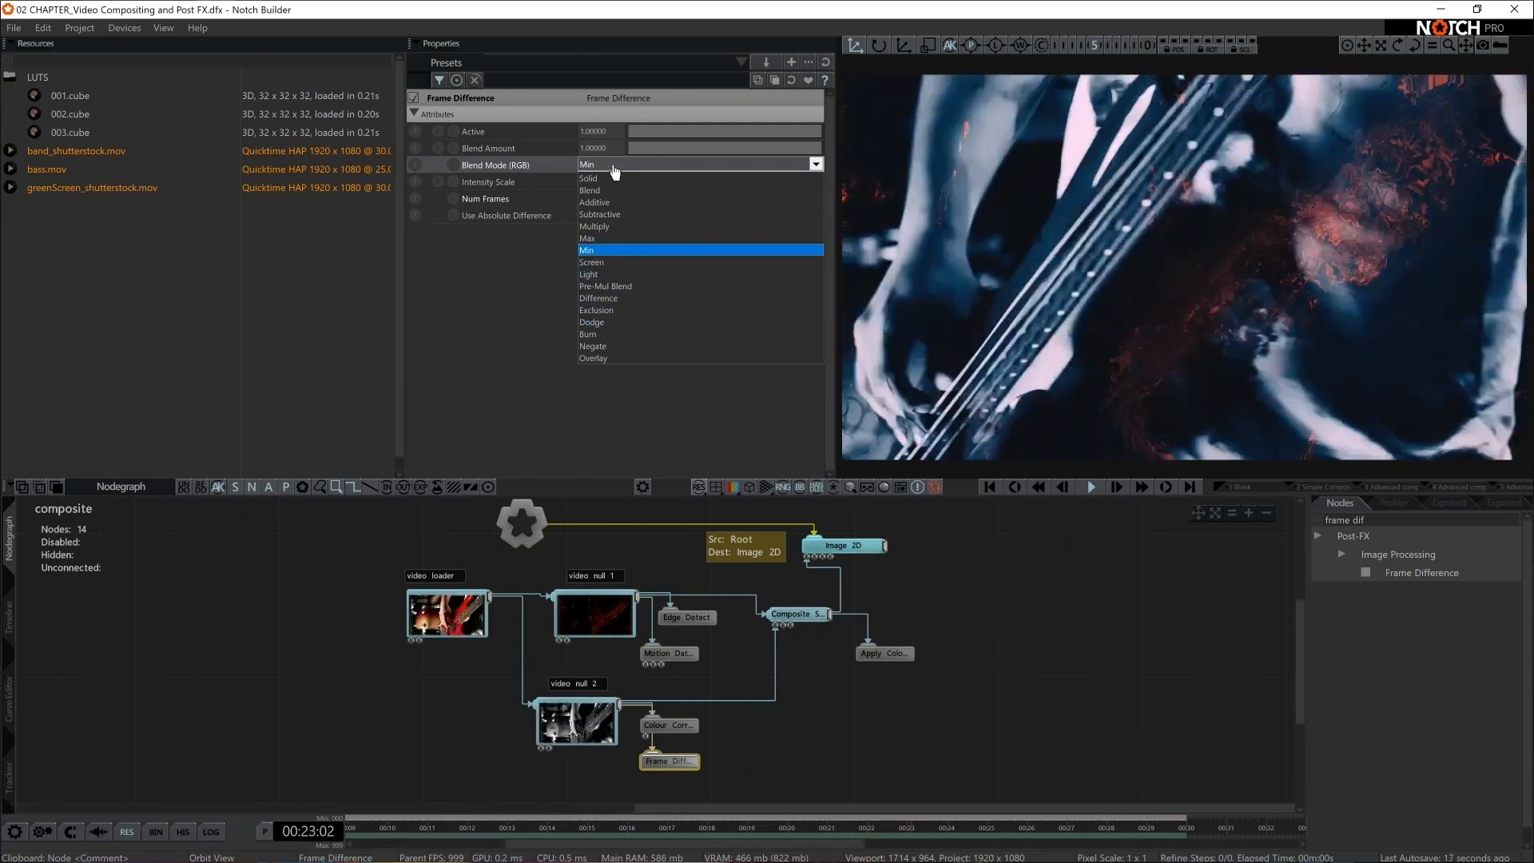
key("Up")
key("Down")
key("Up")
key("Down")
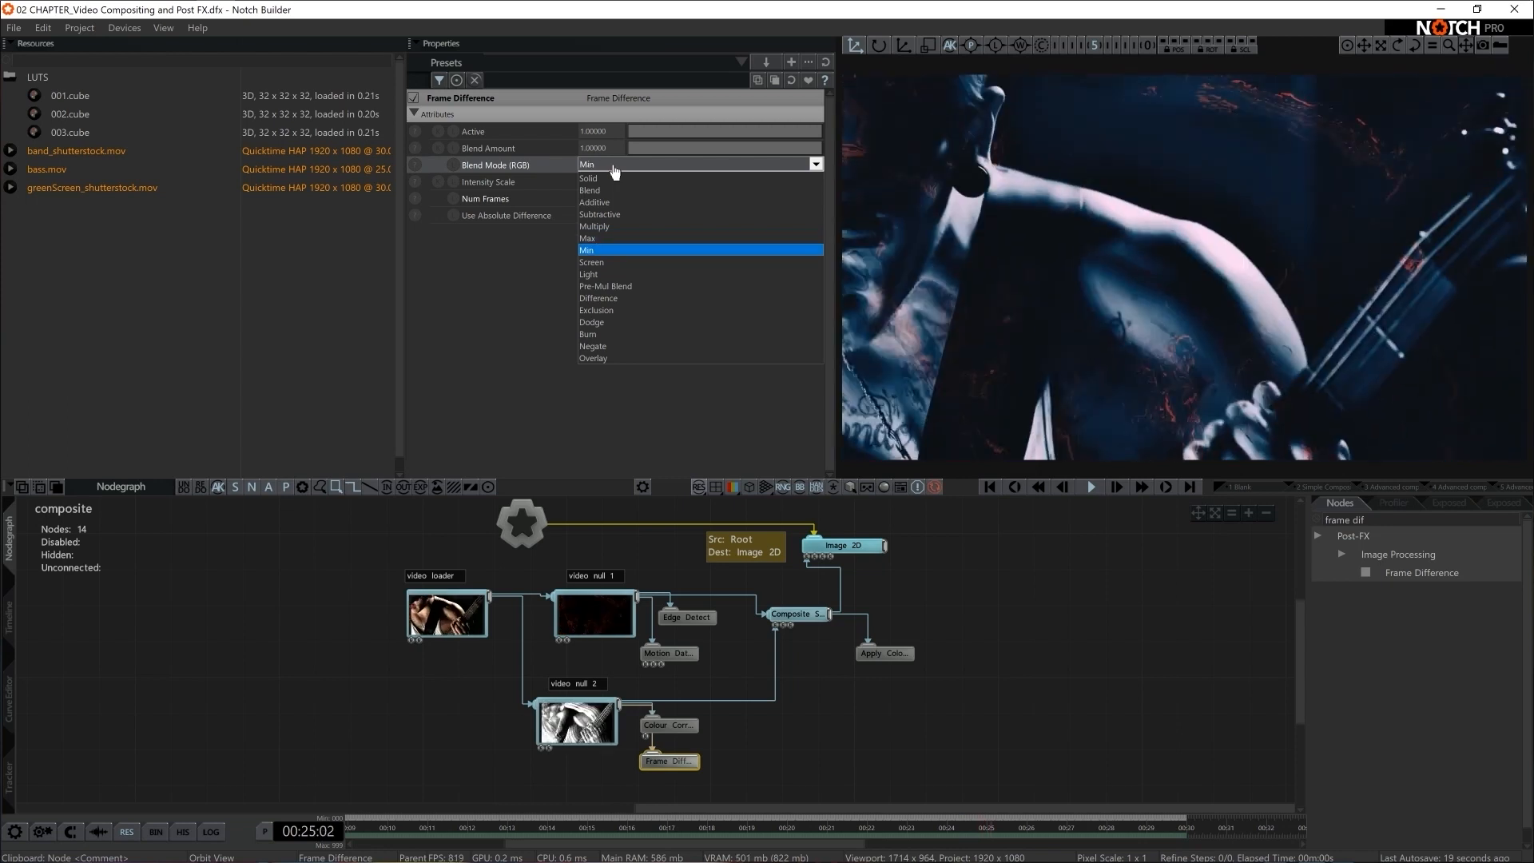
key("Return")
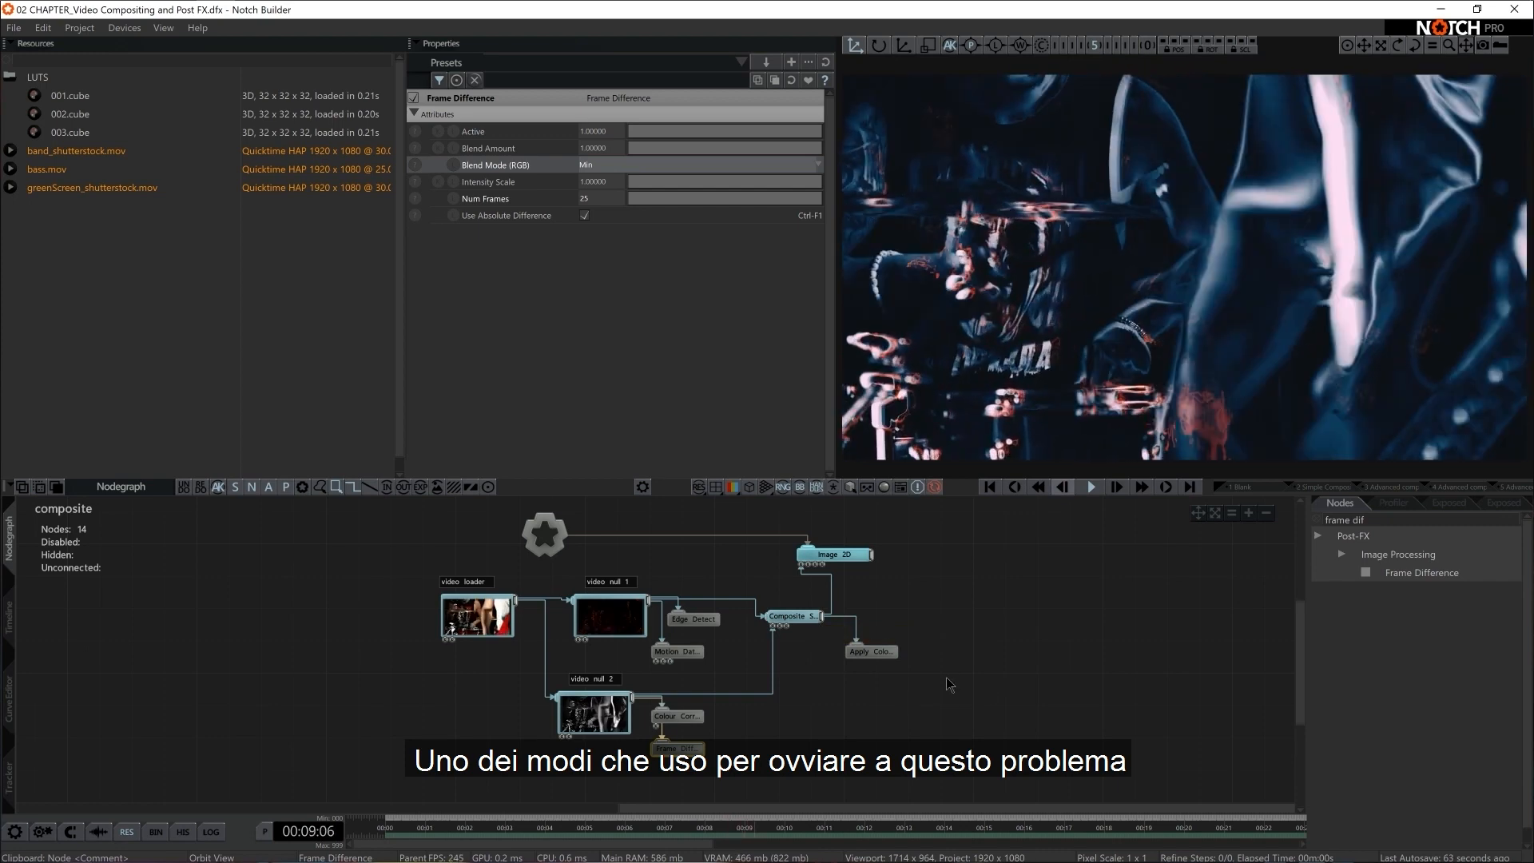
Add a second Image 2D node, connect it to the Root and place it below the existing nodes so it renders in front
middle_click_drag(976, 686, 1003, 681)
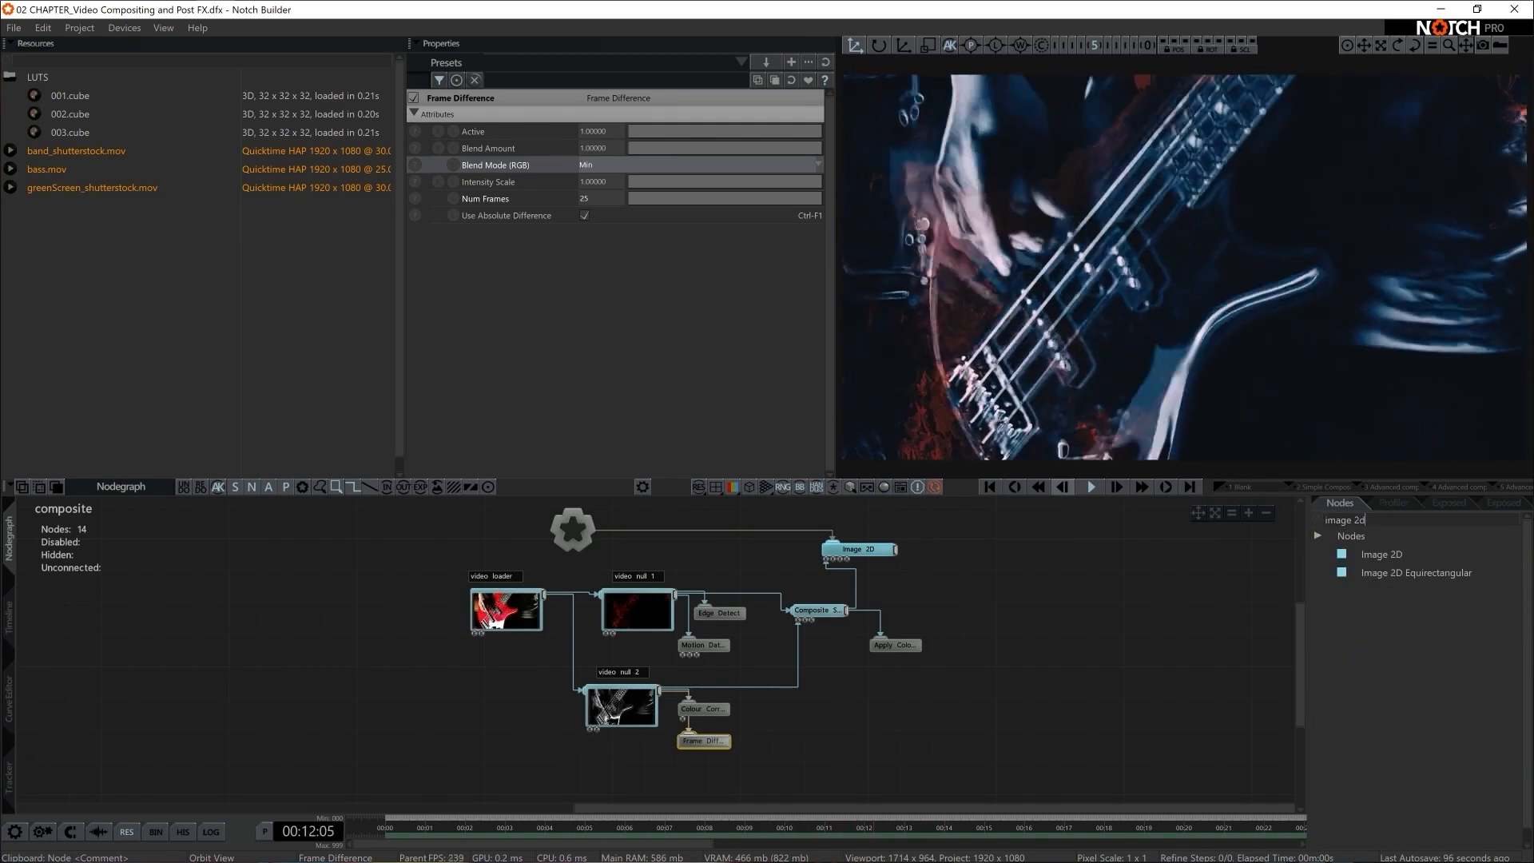
left_click_drag(831, 739, 848, 743)
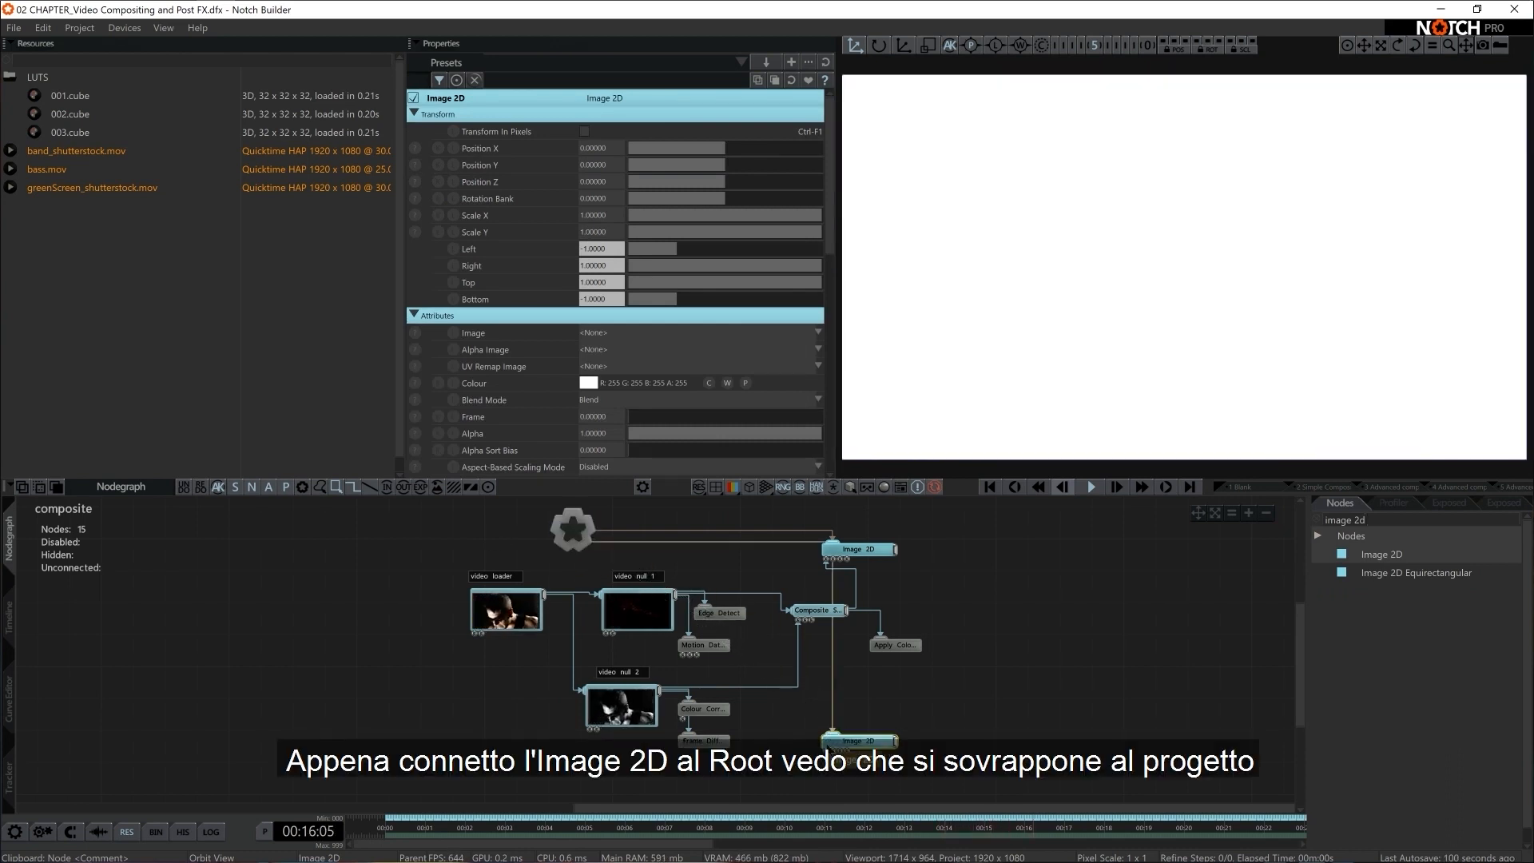
scroll(926, 727, "down", 1)
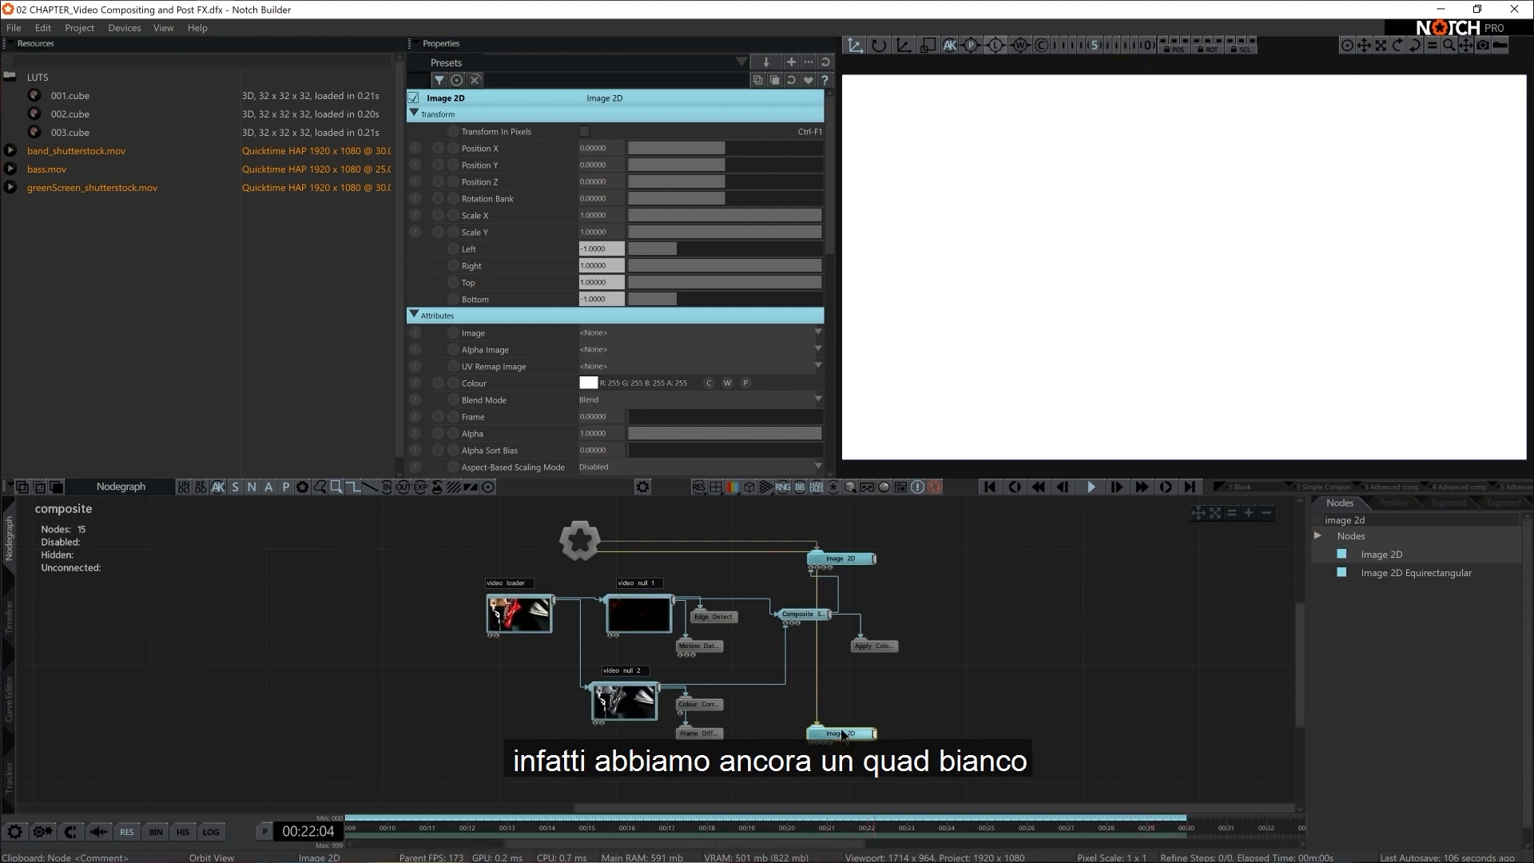
left_click_drag(836, 493, 861, 700)
left_click_drag(860, 700, 850, 731)
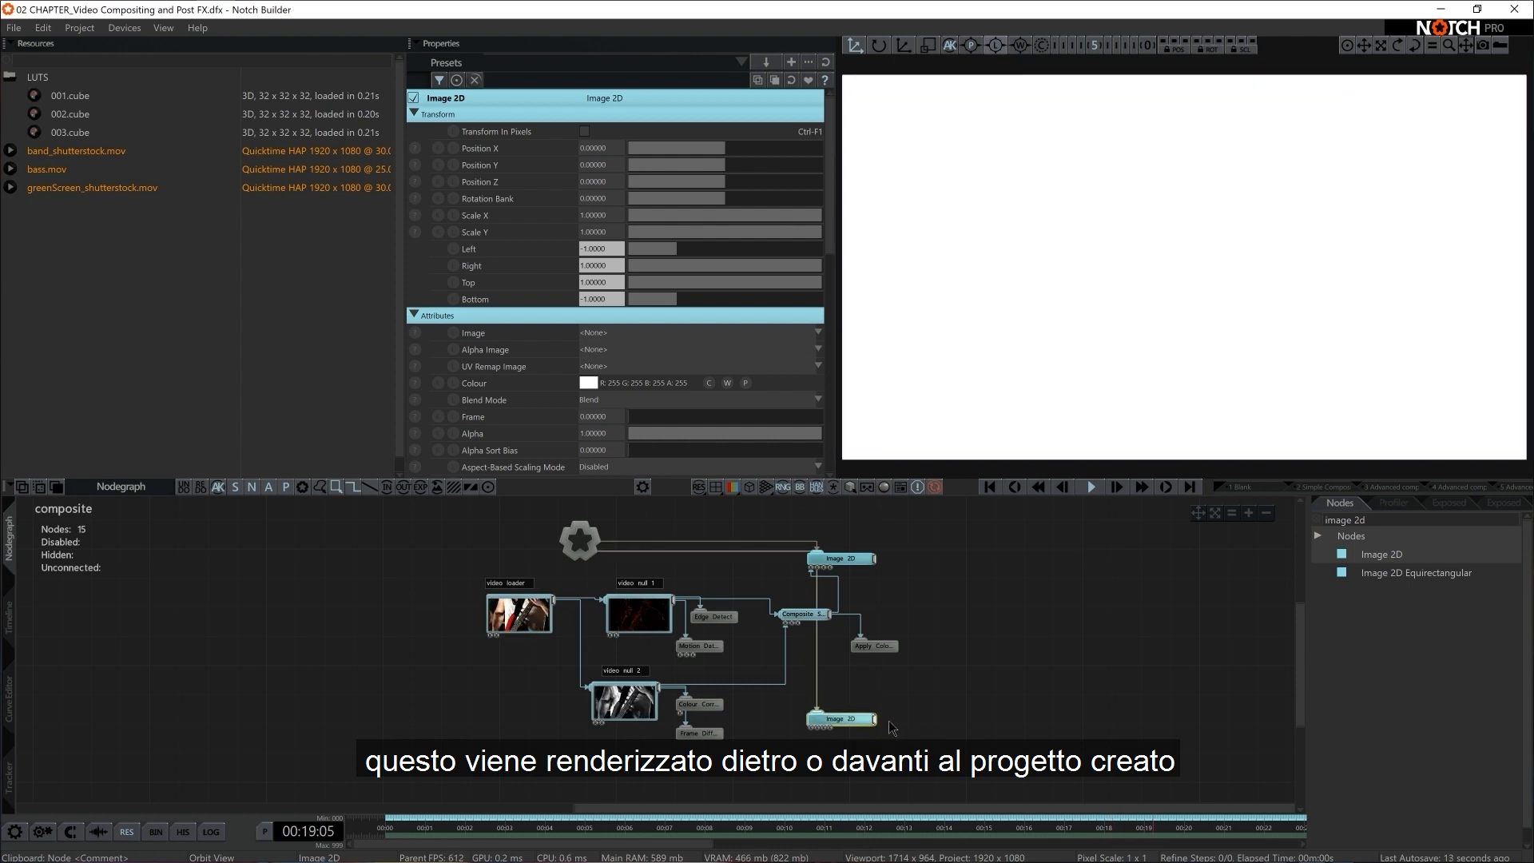
scroll(893, 728, "down", 1)
middle_click_drag(898, 725, 896, 694)
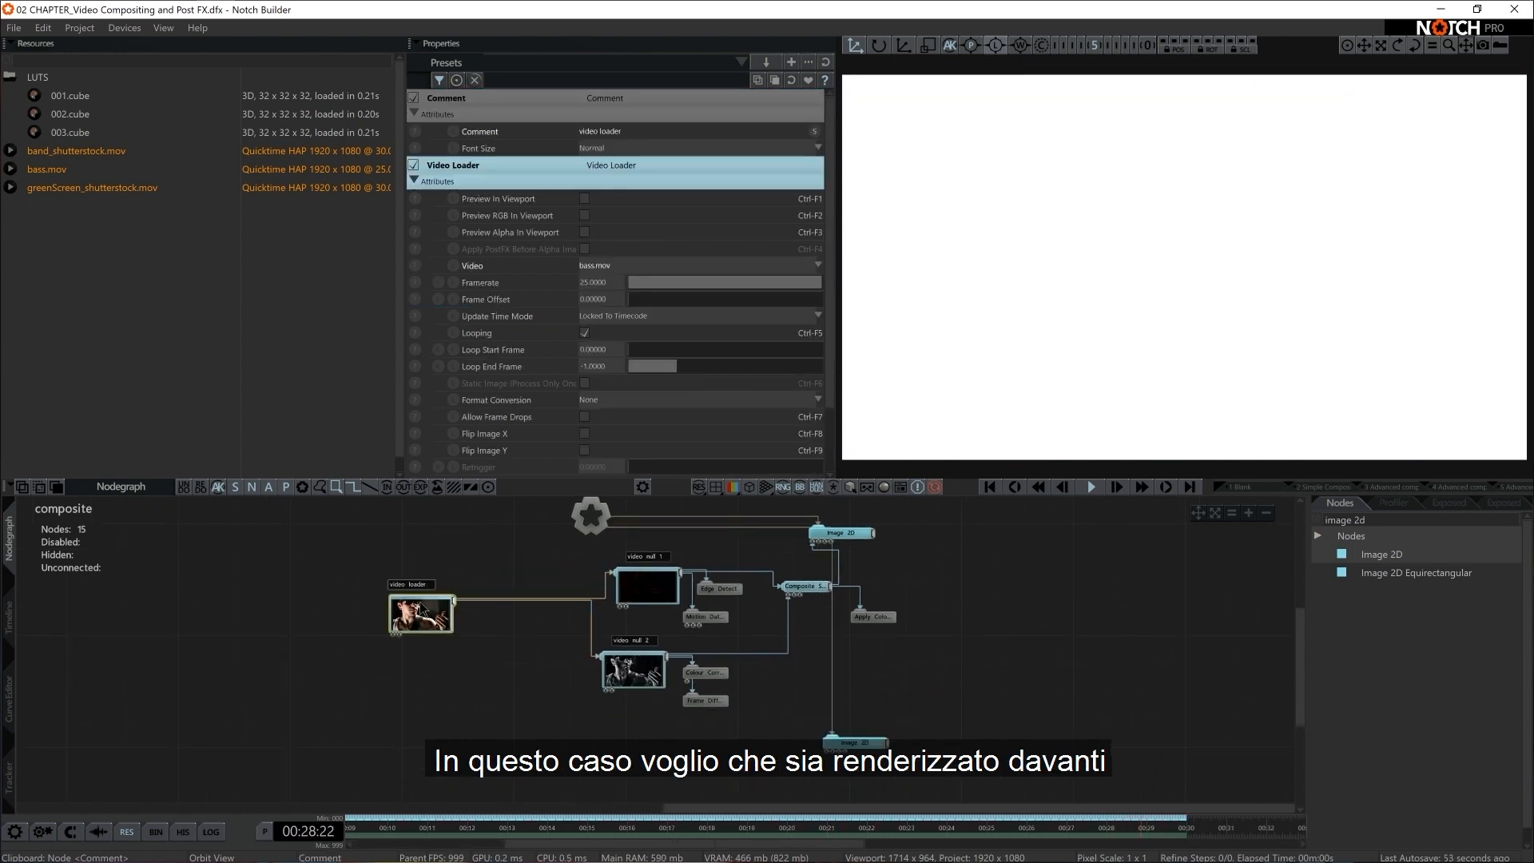
Move the Video Loader lower and add a Video Null that feeds its video into the second Image 2D's Image input
left_click_drag(431, 613, 419, 601)
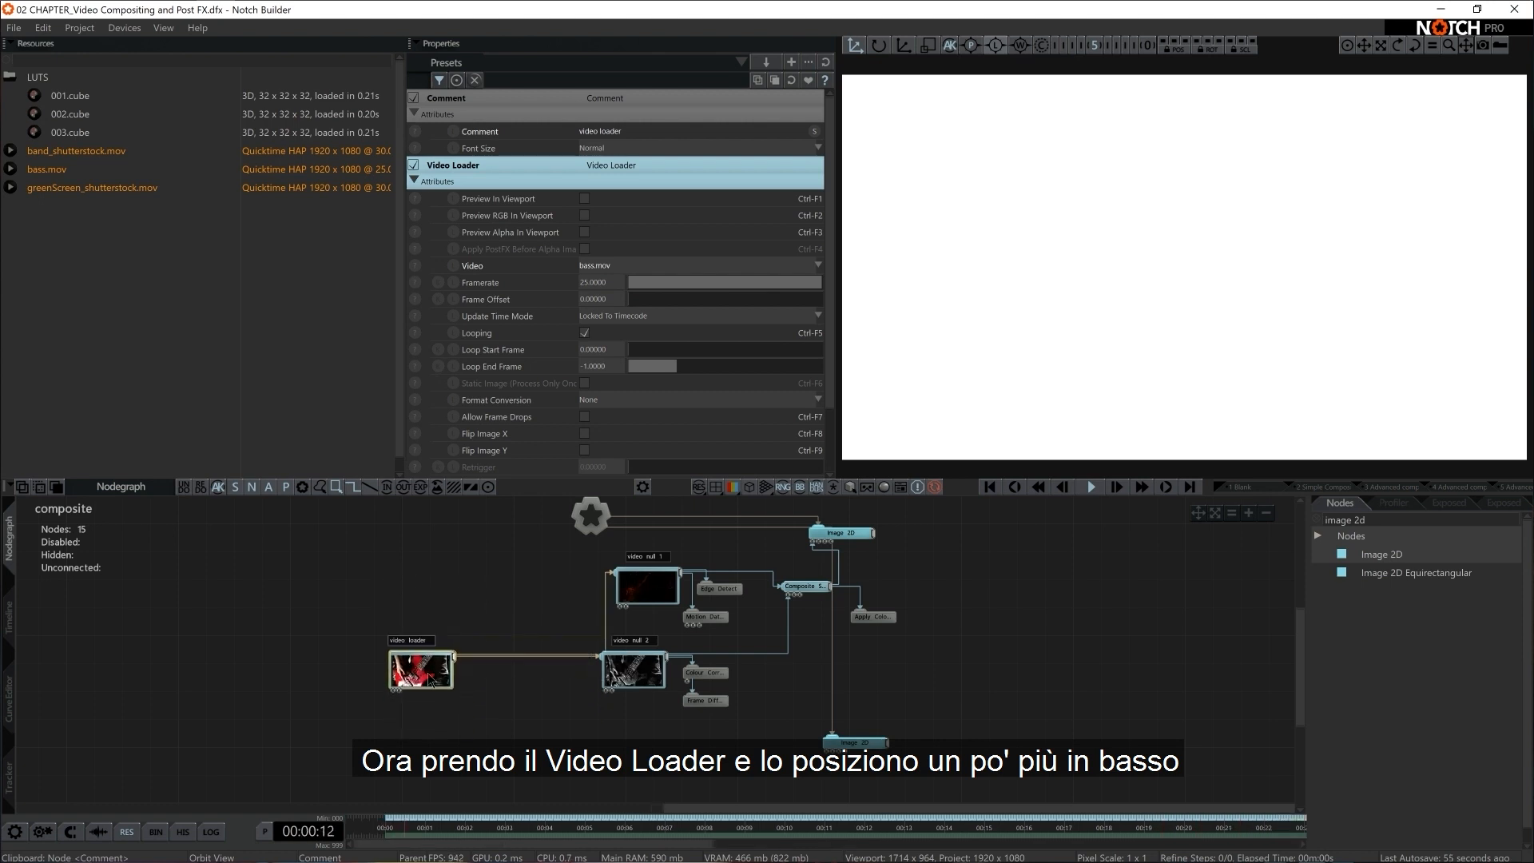
left_click(845, 744)
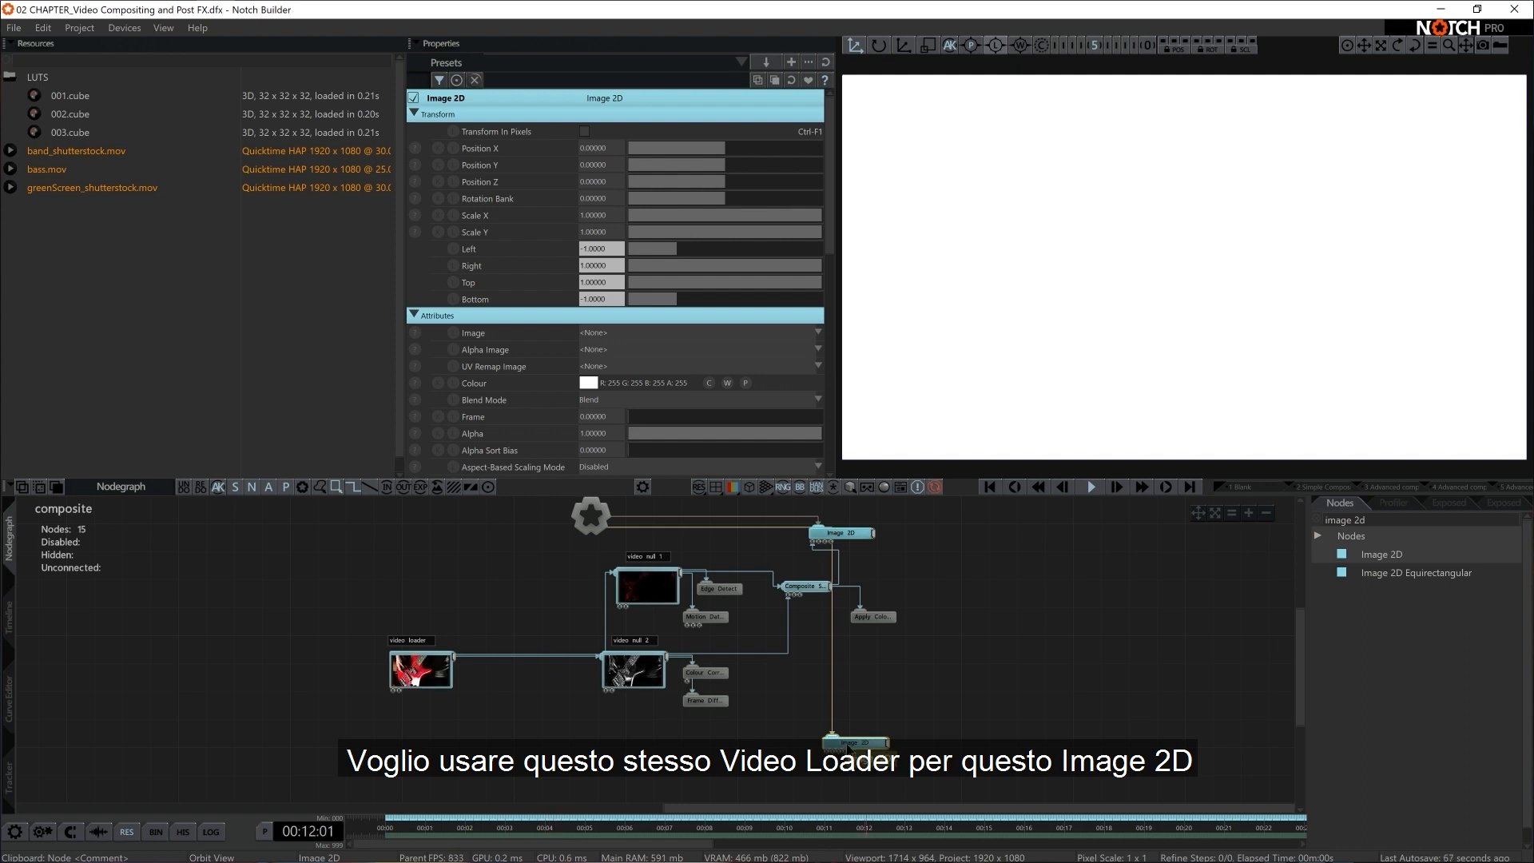
type("null")
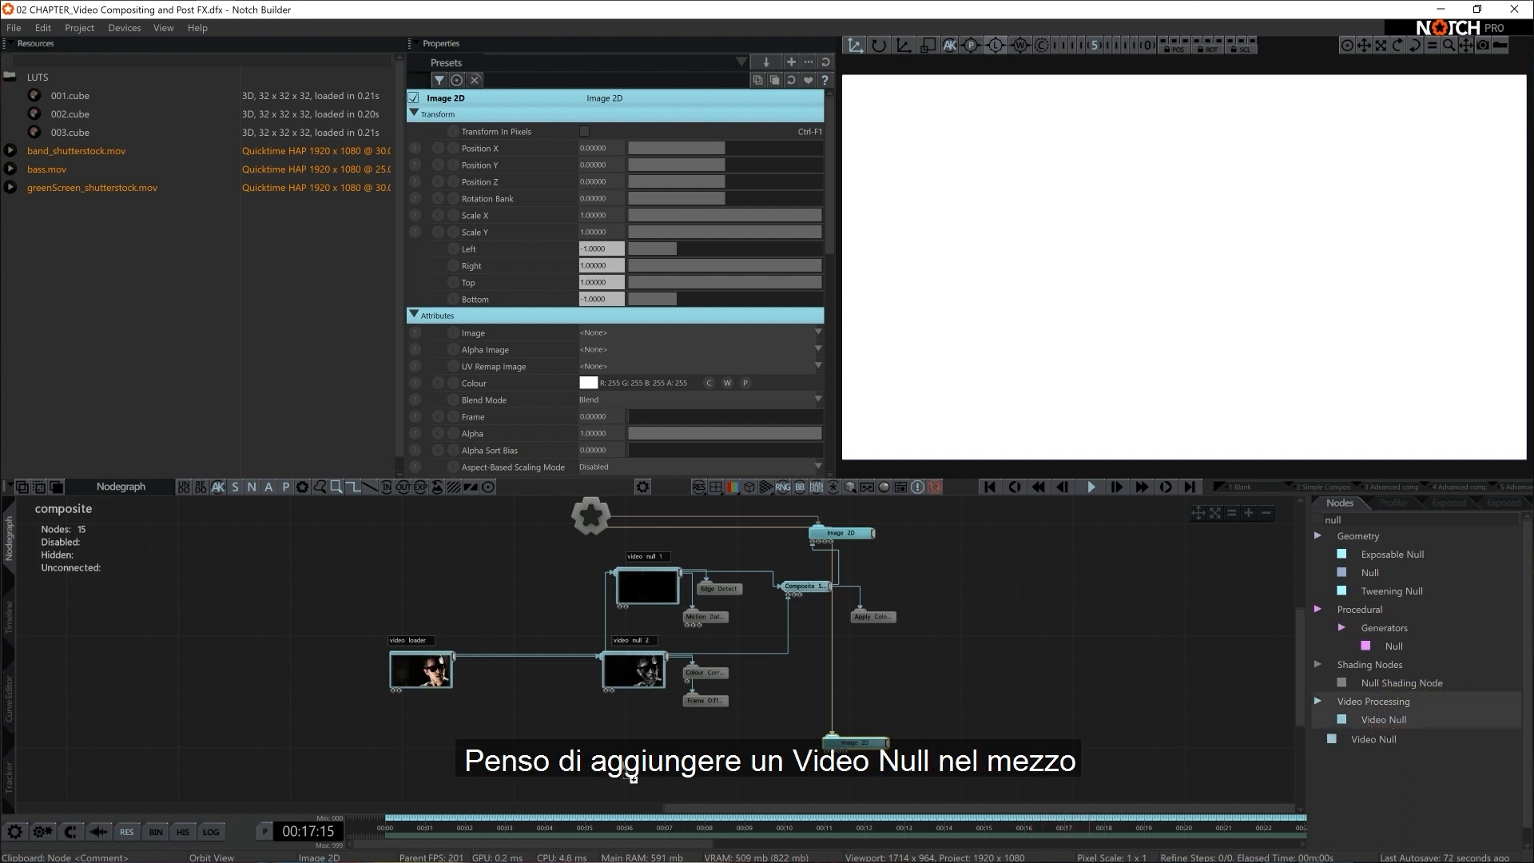
left_click_drag(633, 776, 632, 773)
left_click_drag(457, 662, 585, 750)
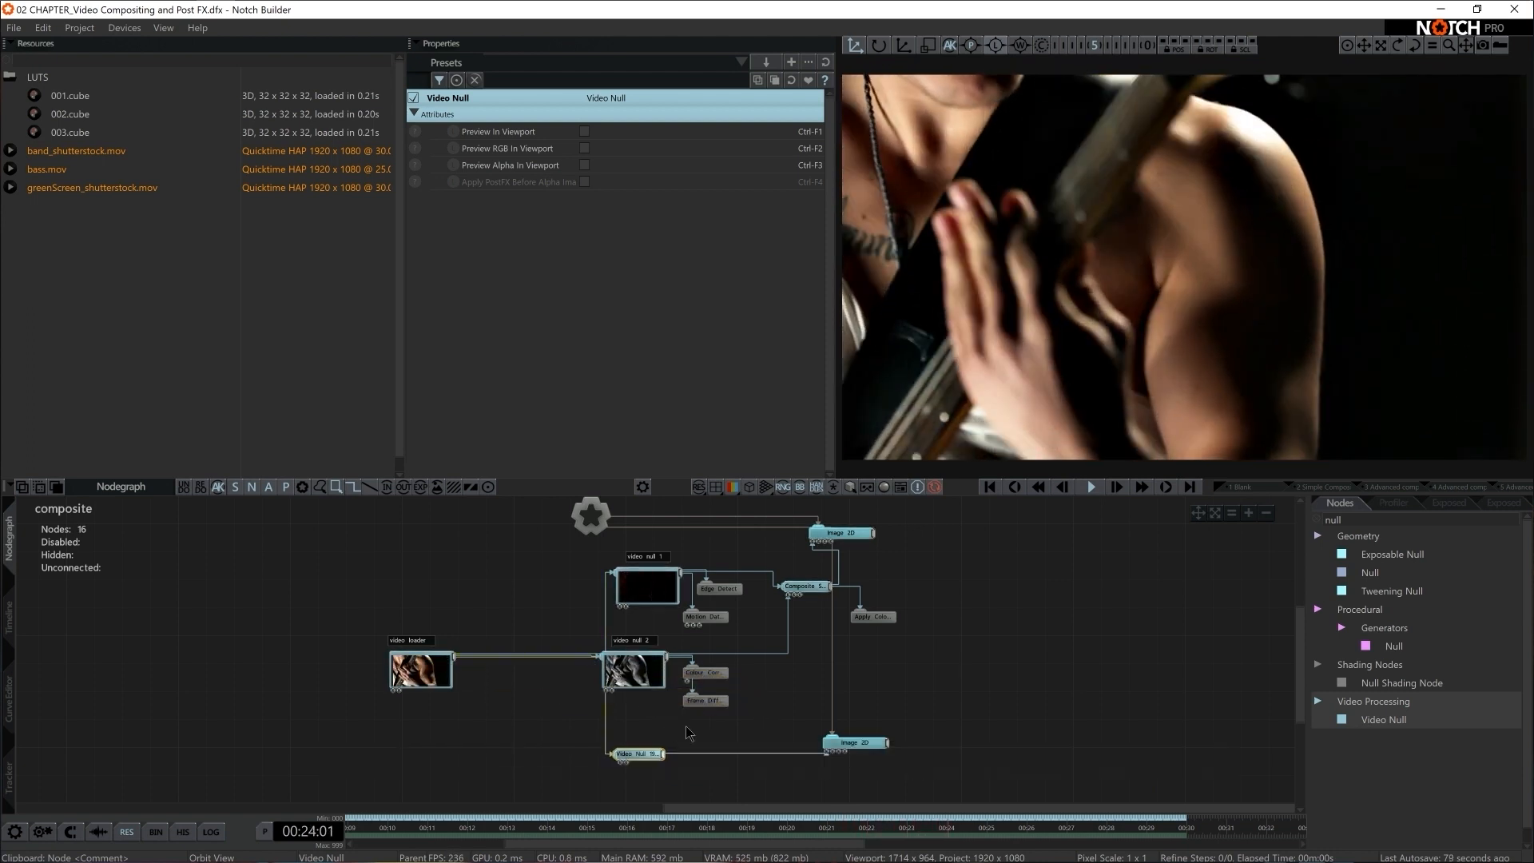
Shift video null 2, its effect nodes and its comment label sideways, away from the Video Loader's vertical connection
left_click_drag(744, 725, 668, 686)
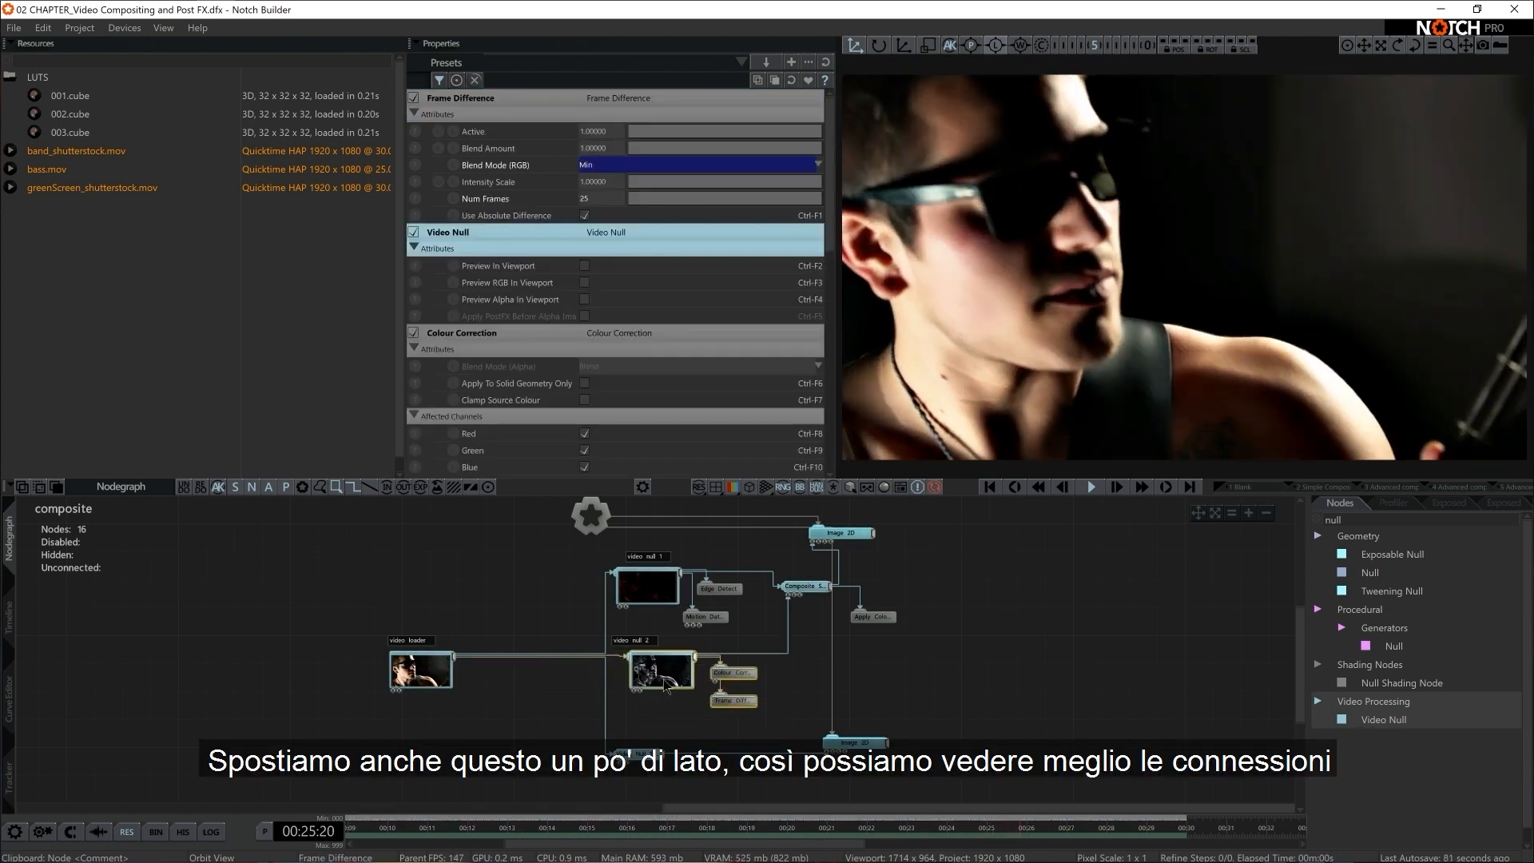
left_click(659, 642)
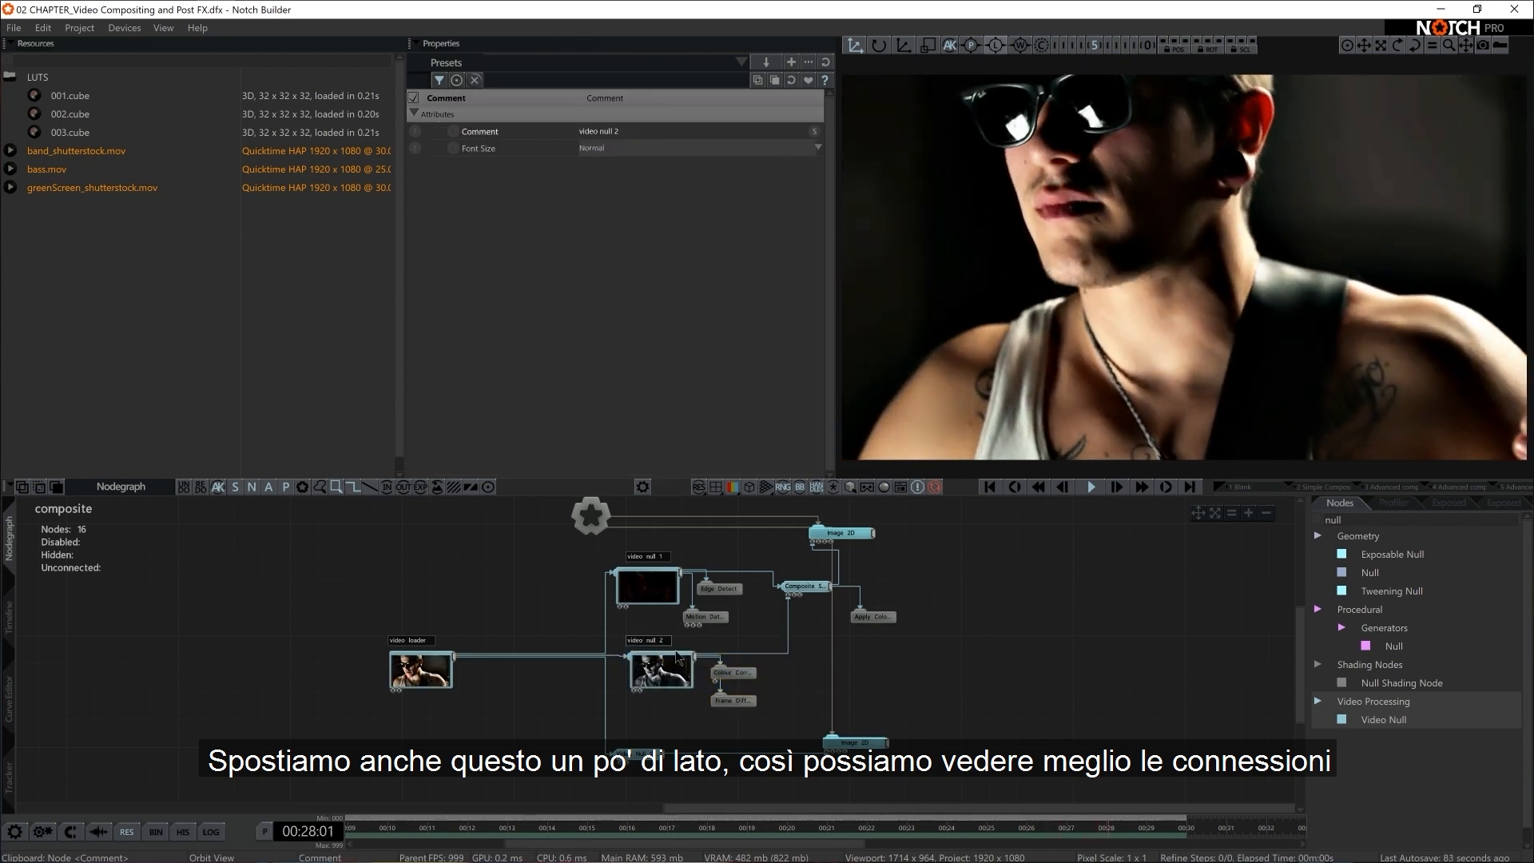
middle_click_drag(688, 739, 644, 703)
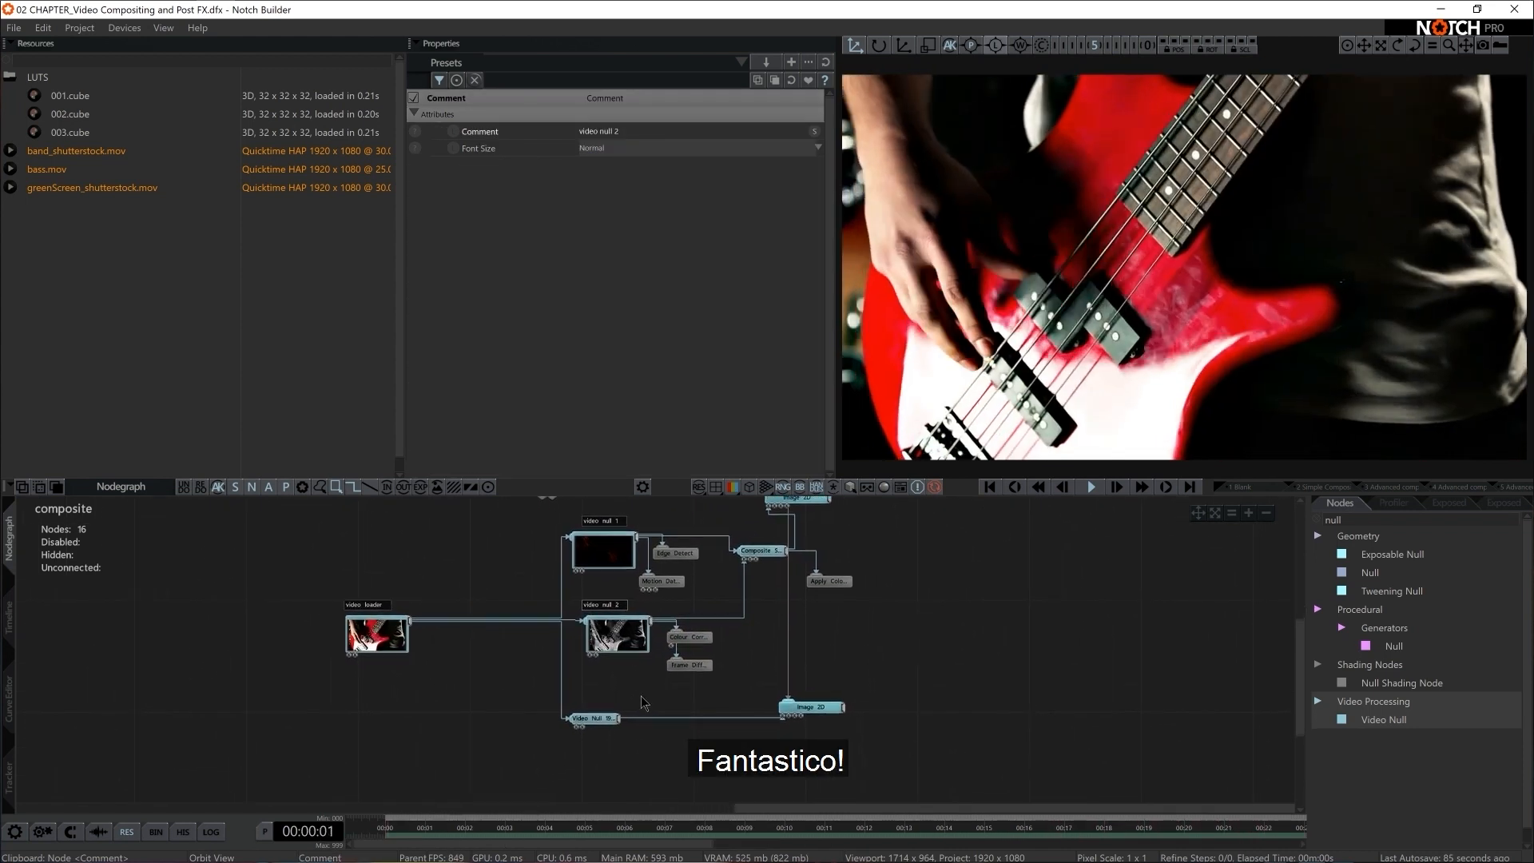
Add a Star generator and place it beneath the second Image 2D node
left_click(805, 711)
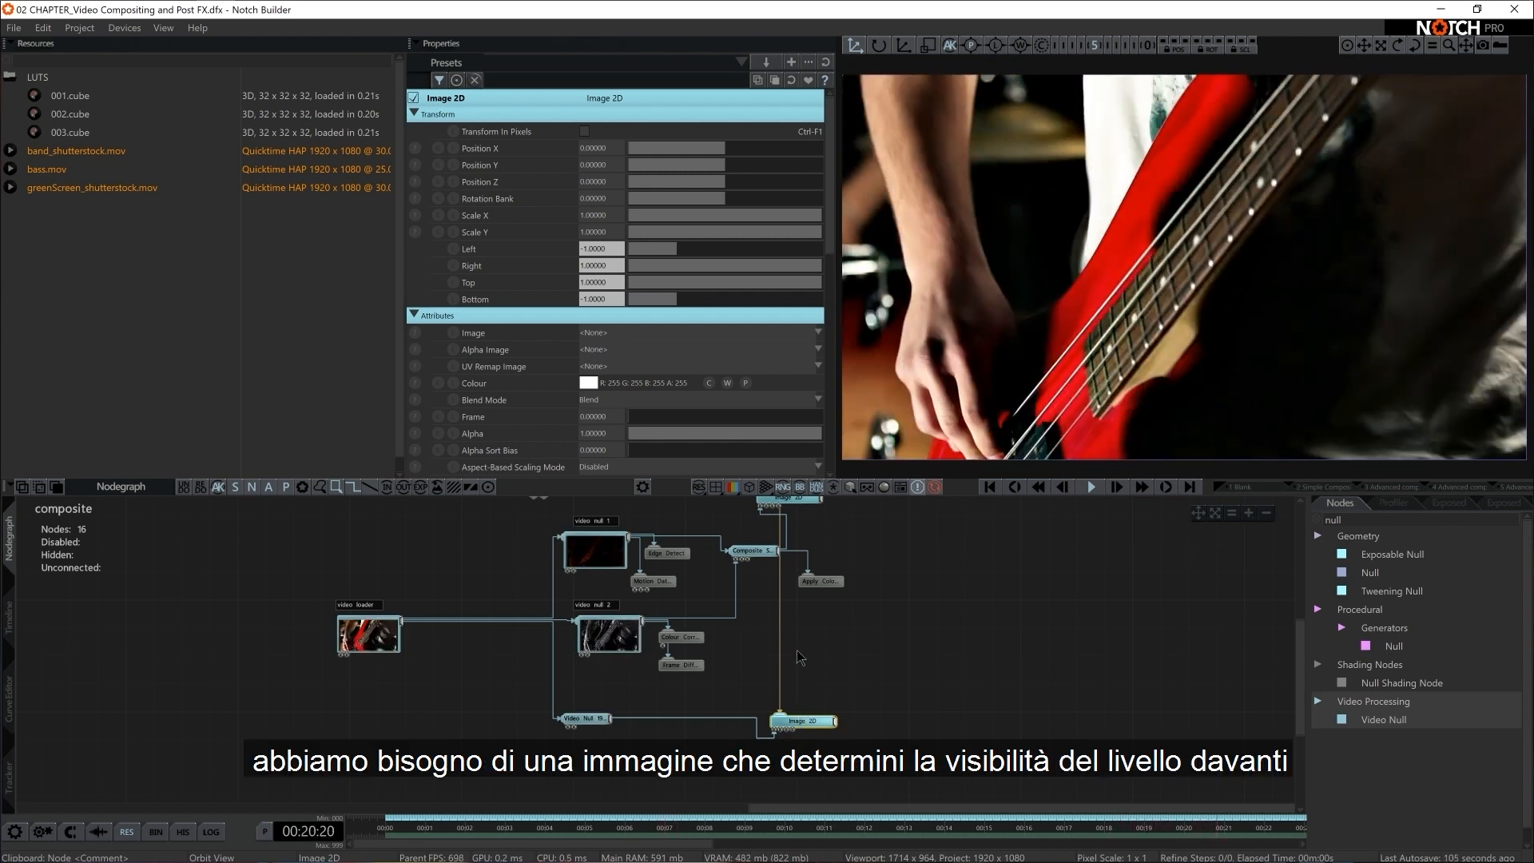
middle_click_drag(794, 550, 792, 584)
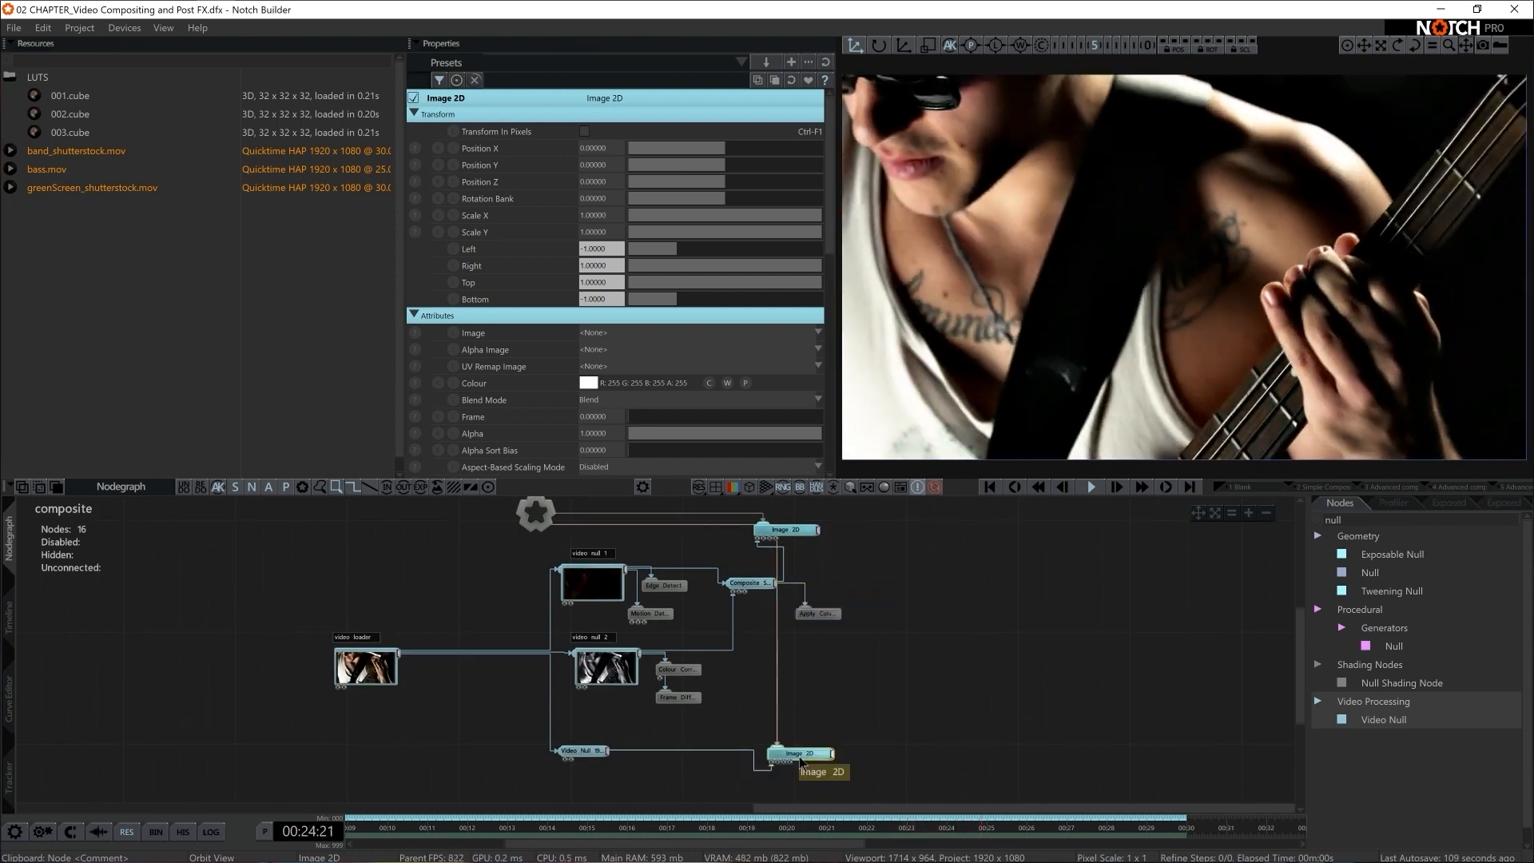
double_click(1352, 522)
key("BackSpace")
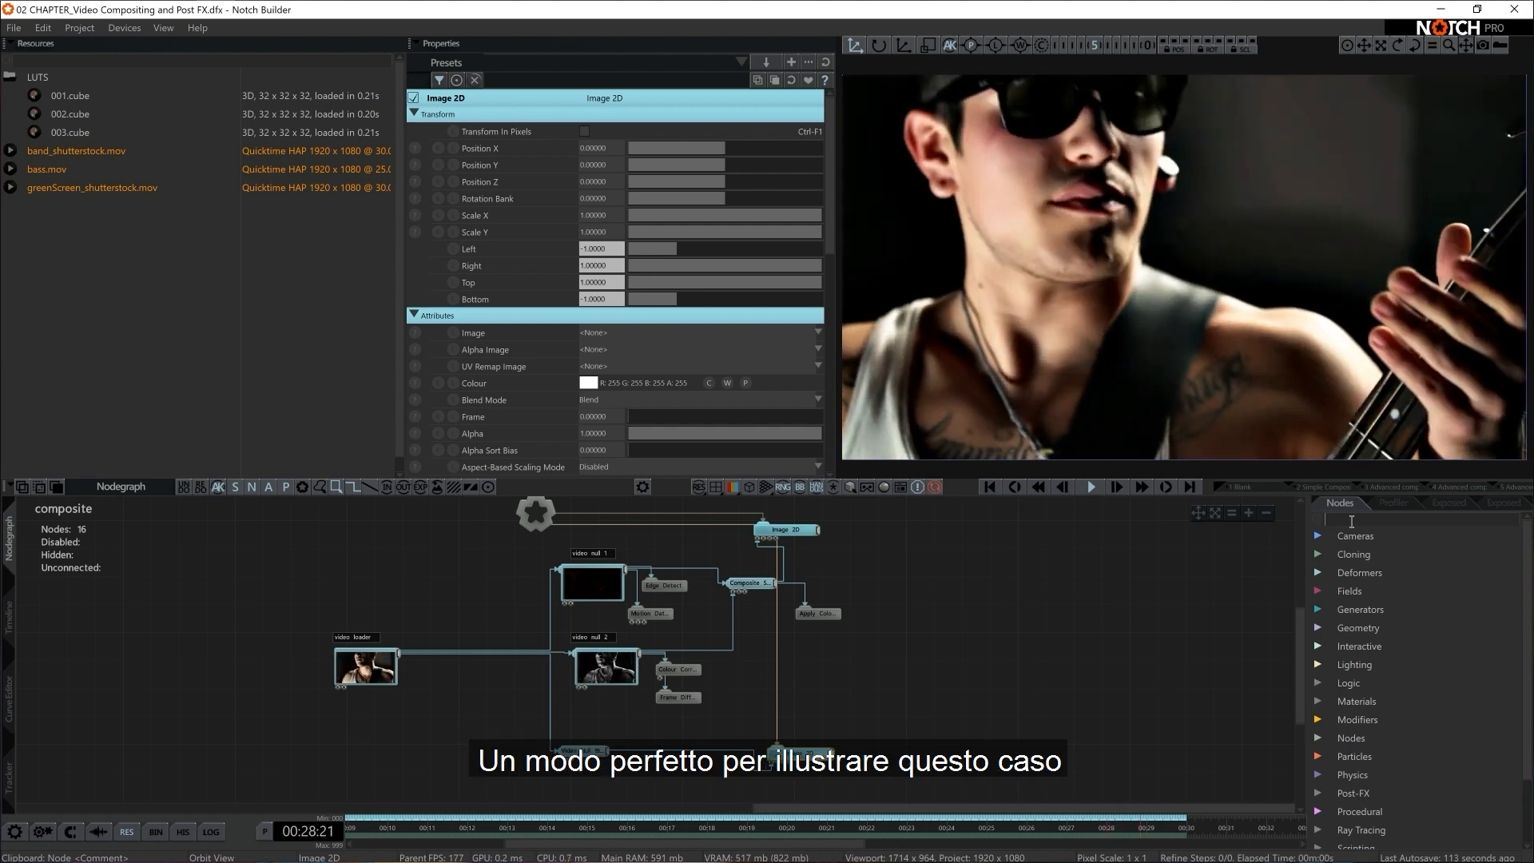
type("star")
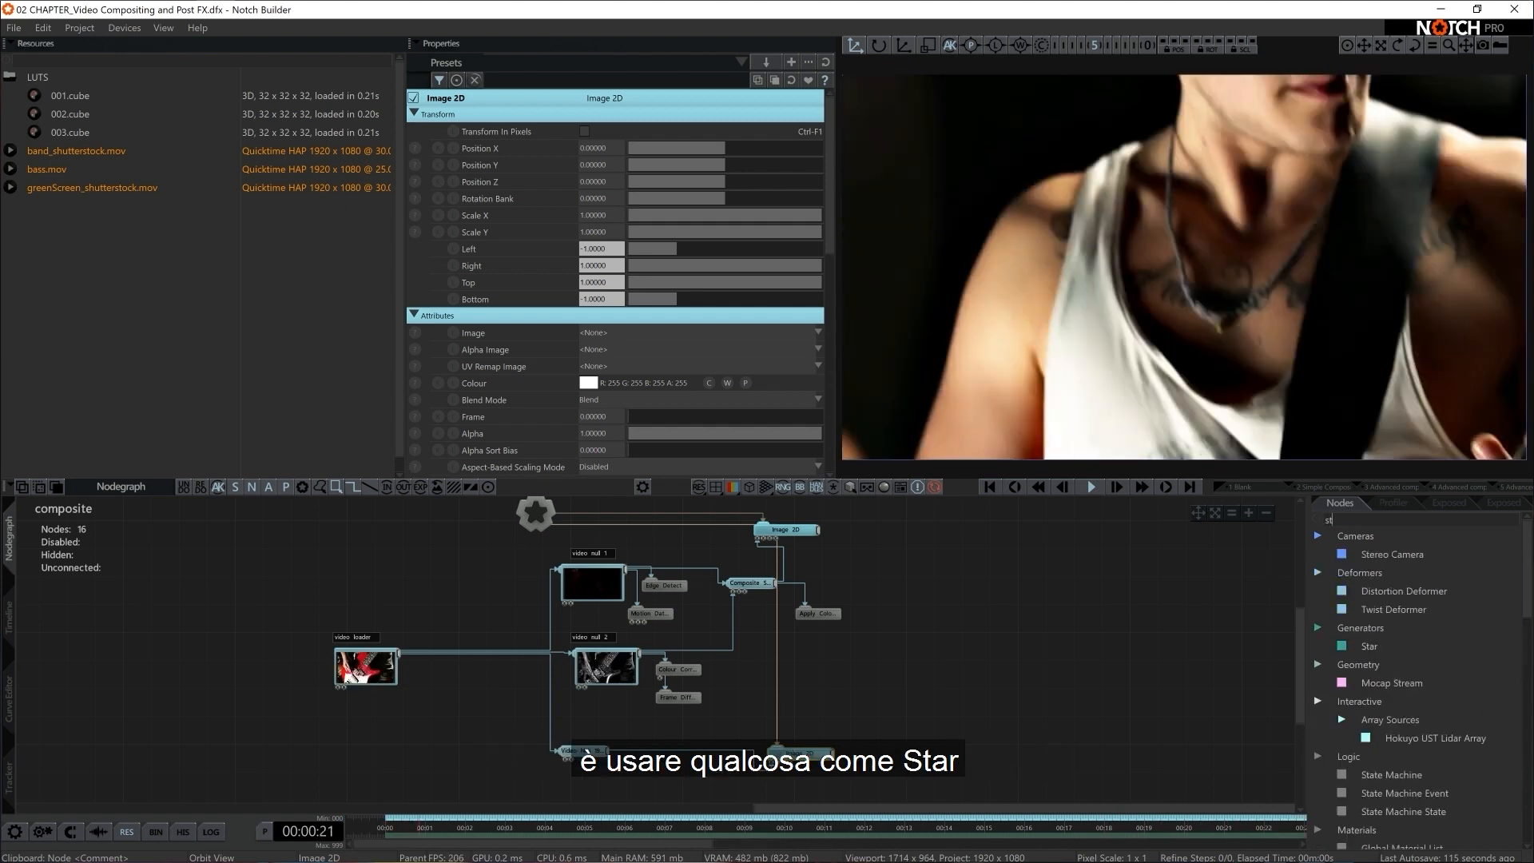
left_click_drag(1352, 555, 850, 767)
middle_click_drag(850, 767, 829, 687)
left_click_drag(829, 687, 792, 724)
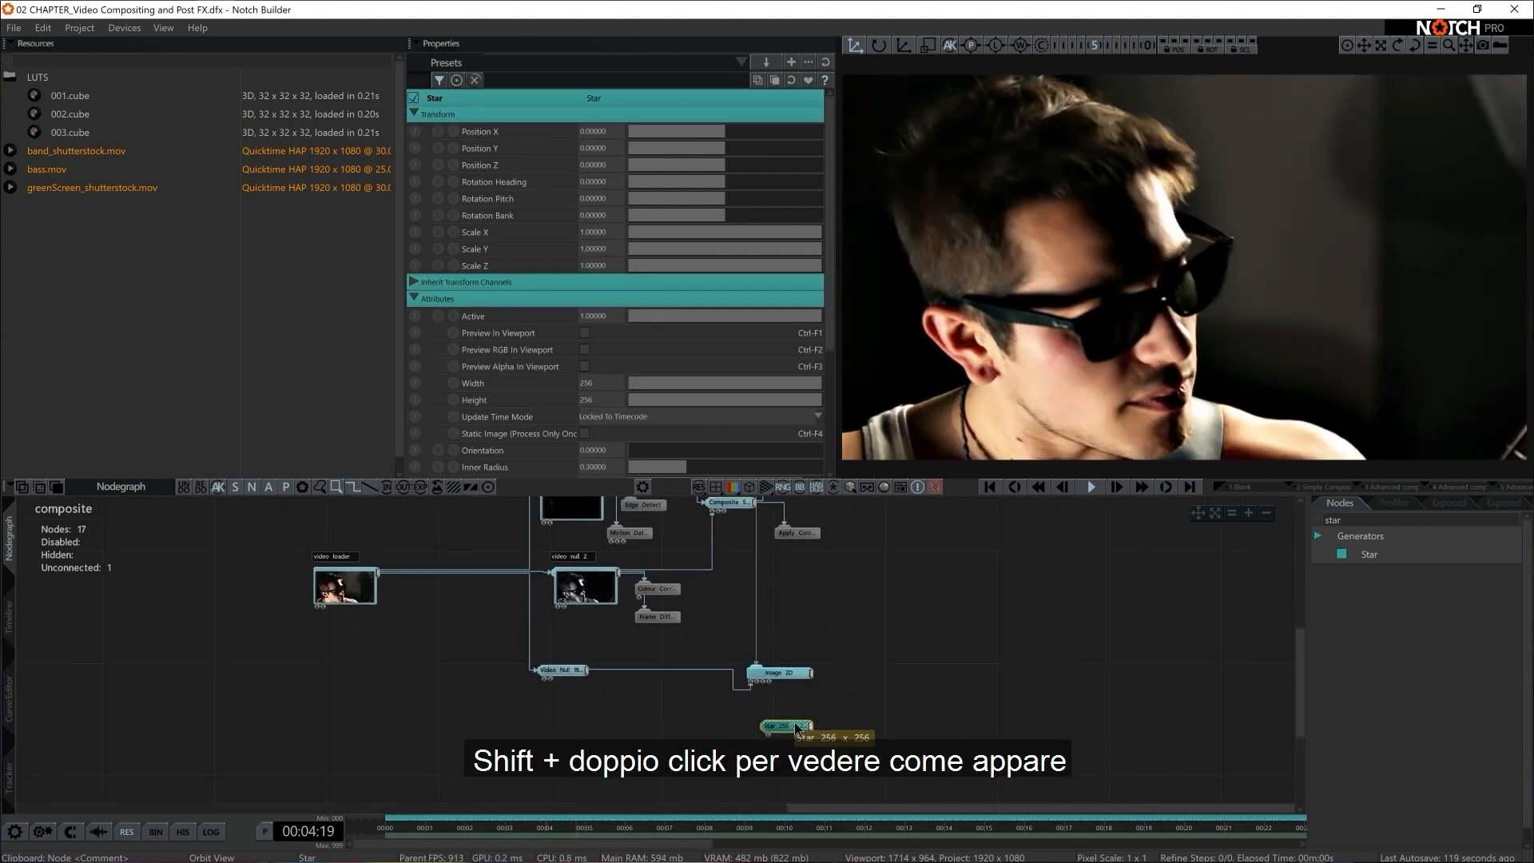
Show the Star node's preview thumbnail and connect its output to the second Image 2D's Alpha Image input
double_click(794, 724, "shift")
scroll(829, 748, "up", 3)
middle_click_drag(877, 750, 765, 700)
scroll(856, 706, "up", 1)
left_click(858, 695)
left_click(860, 721)
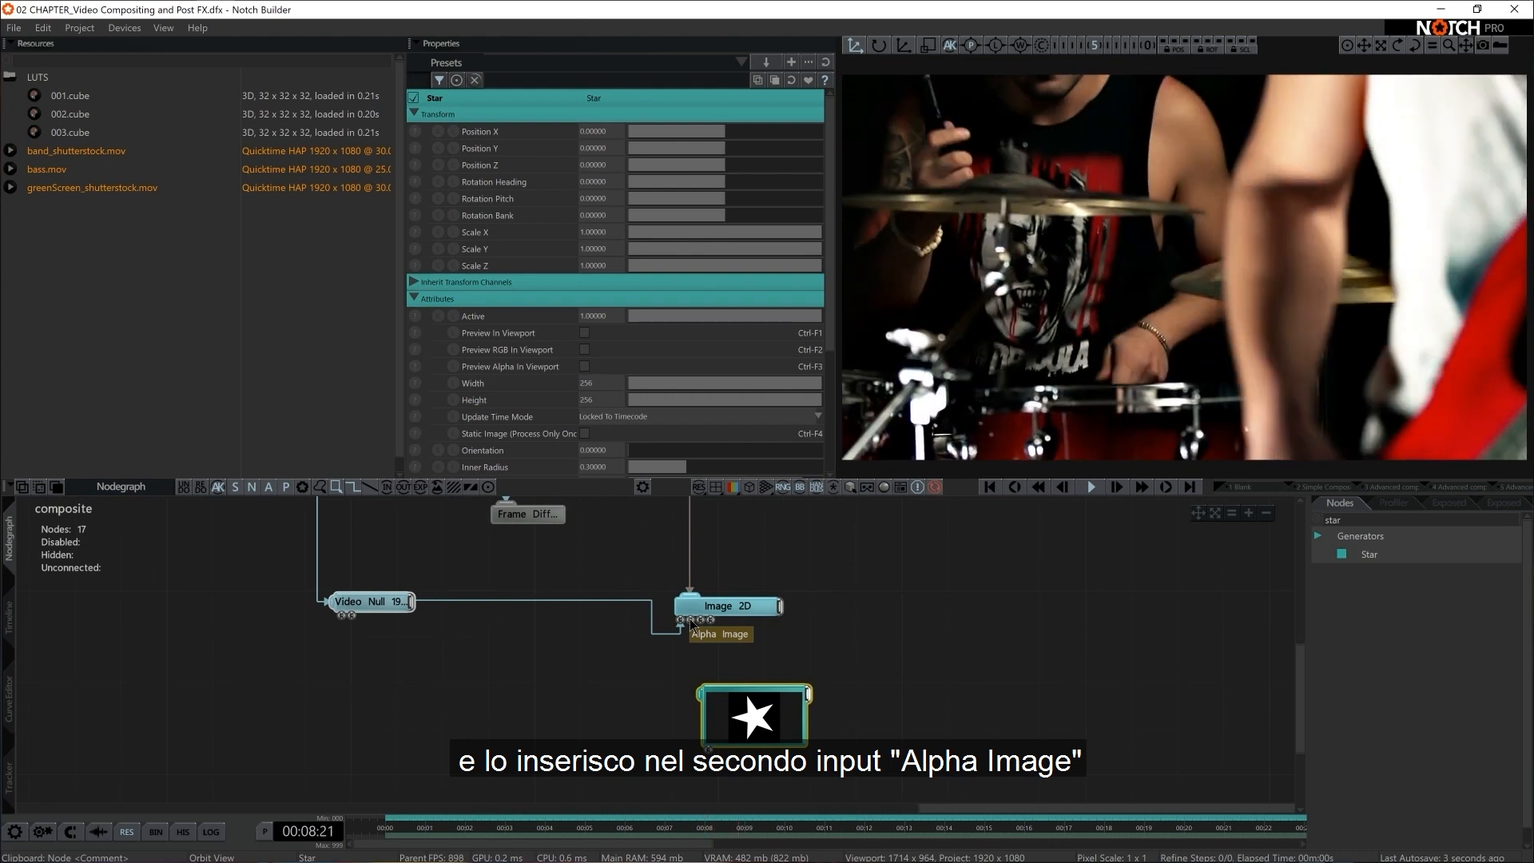
left_click_drag(809, 698, 691, 625)
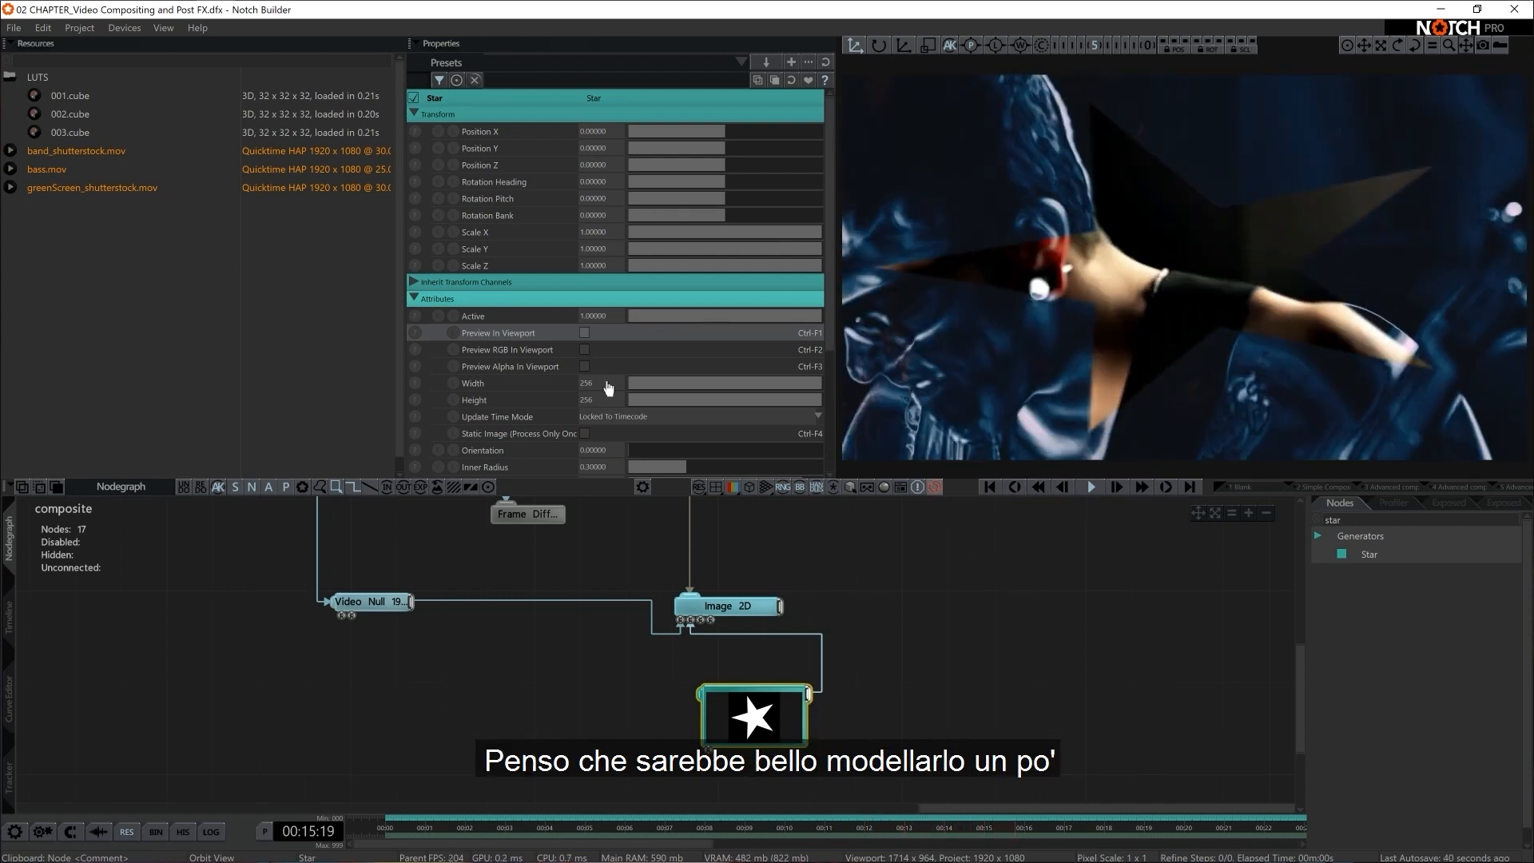
Set the Star's Scale Y to 16/9
double_click(587, 249)
type("16/9")
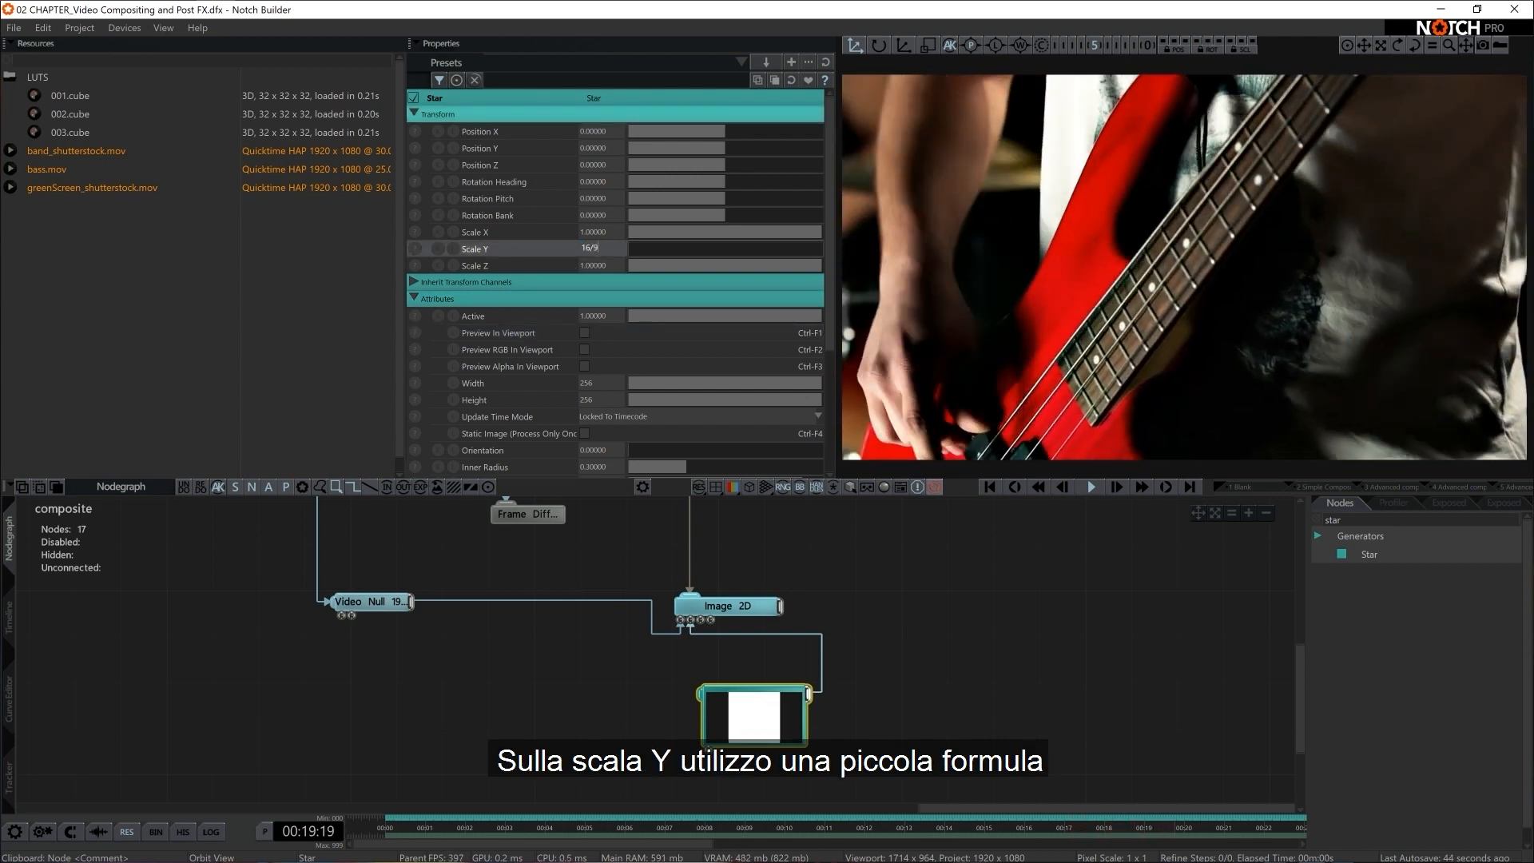
key("Return")
Set the Star's resolution to 1920 x 1080 and compare its viewport preview with the masked composite
double_click(589, 383)
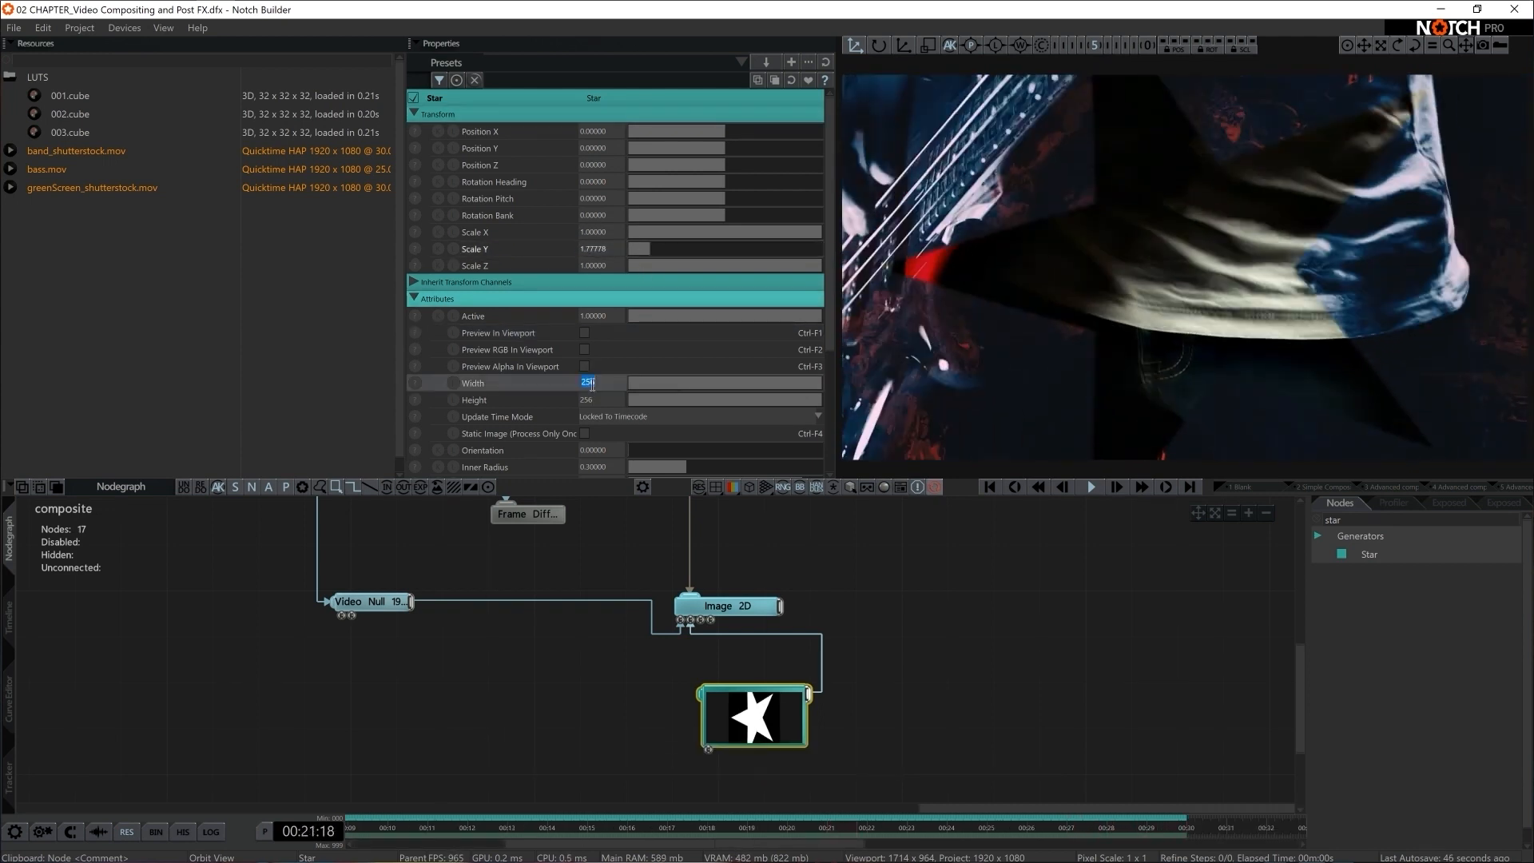
type("1920")
key("Return")
double_click(588, 400)
type("1080")
key("Return")
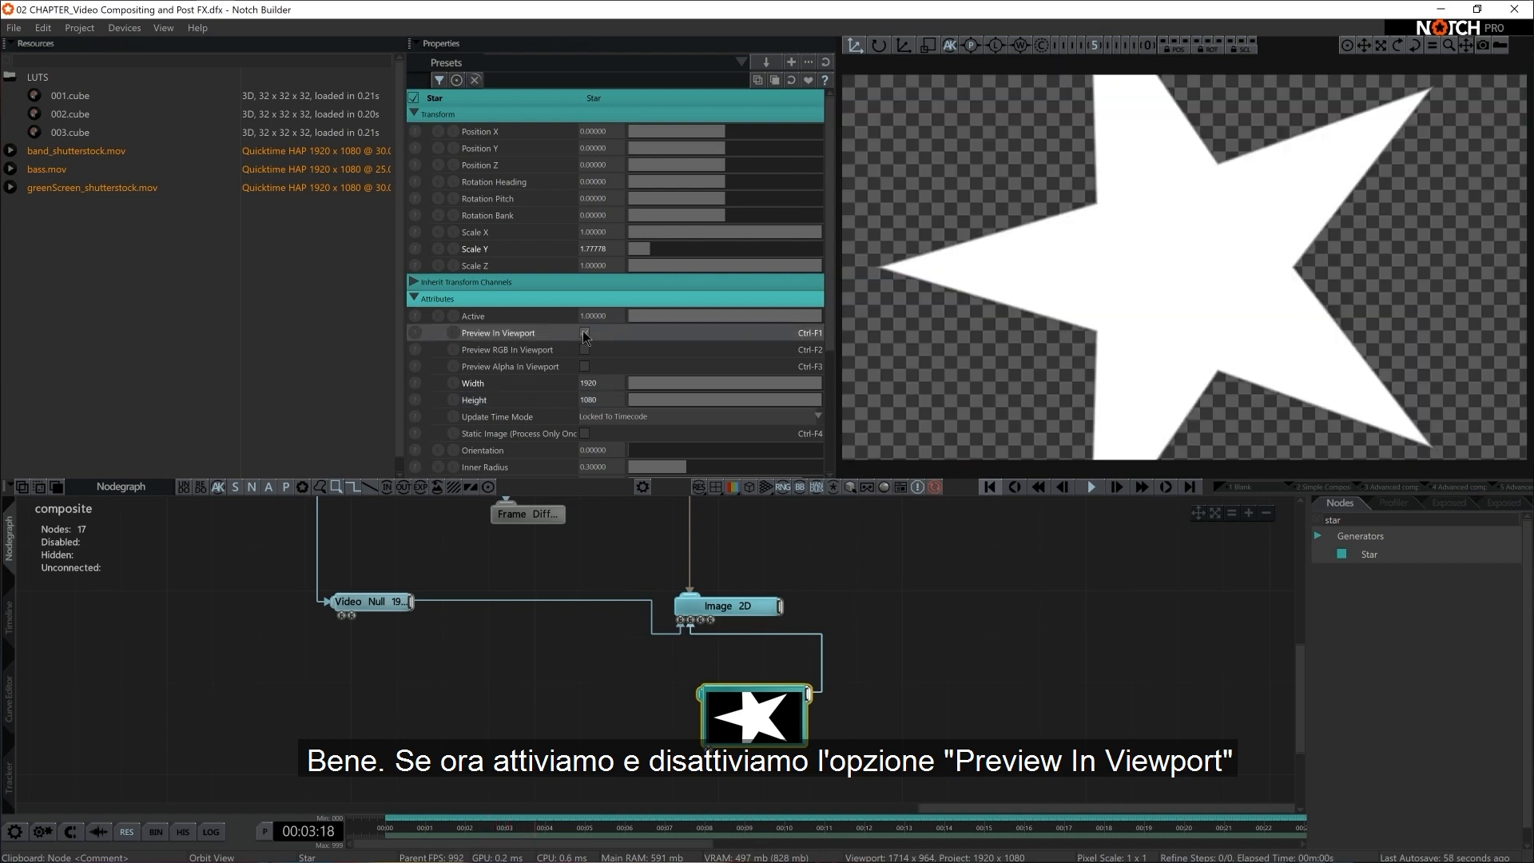
left_click(584, 334)
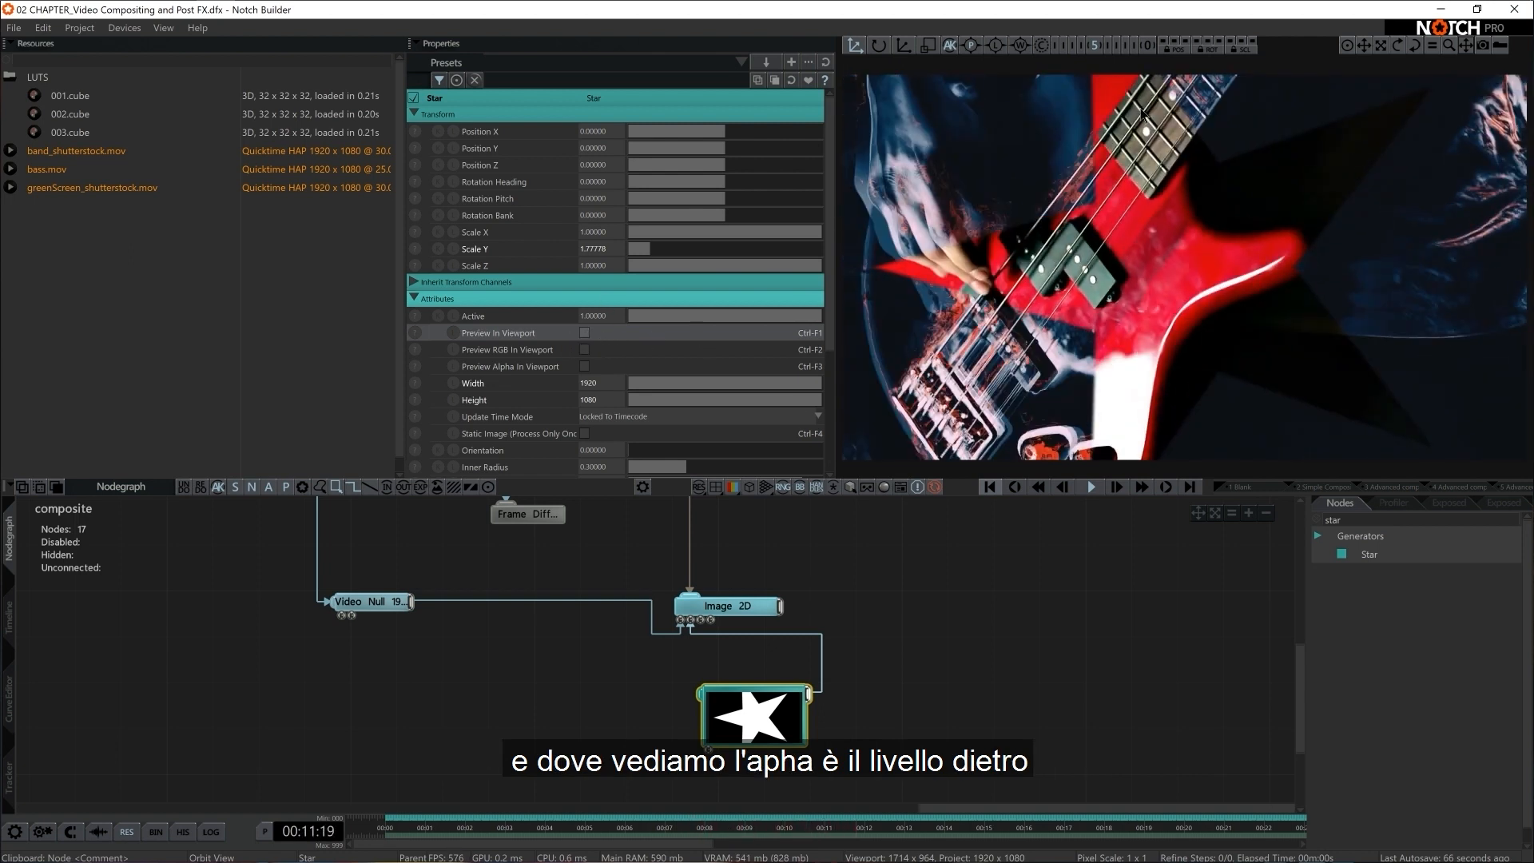
key("space")
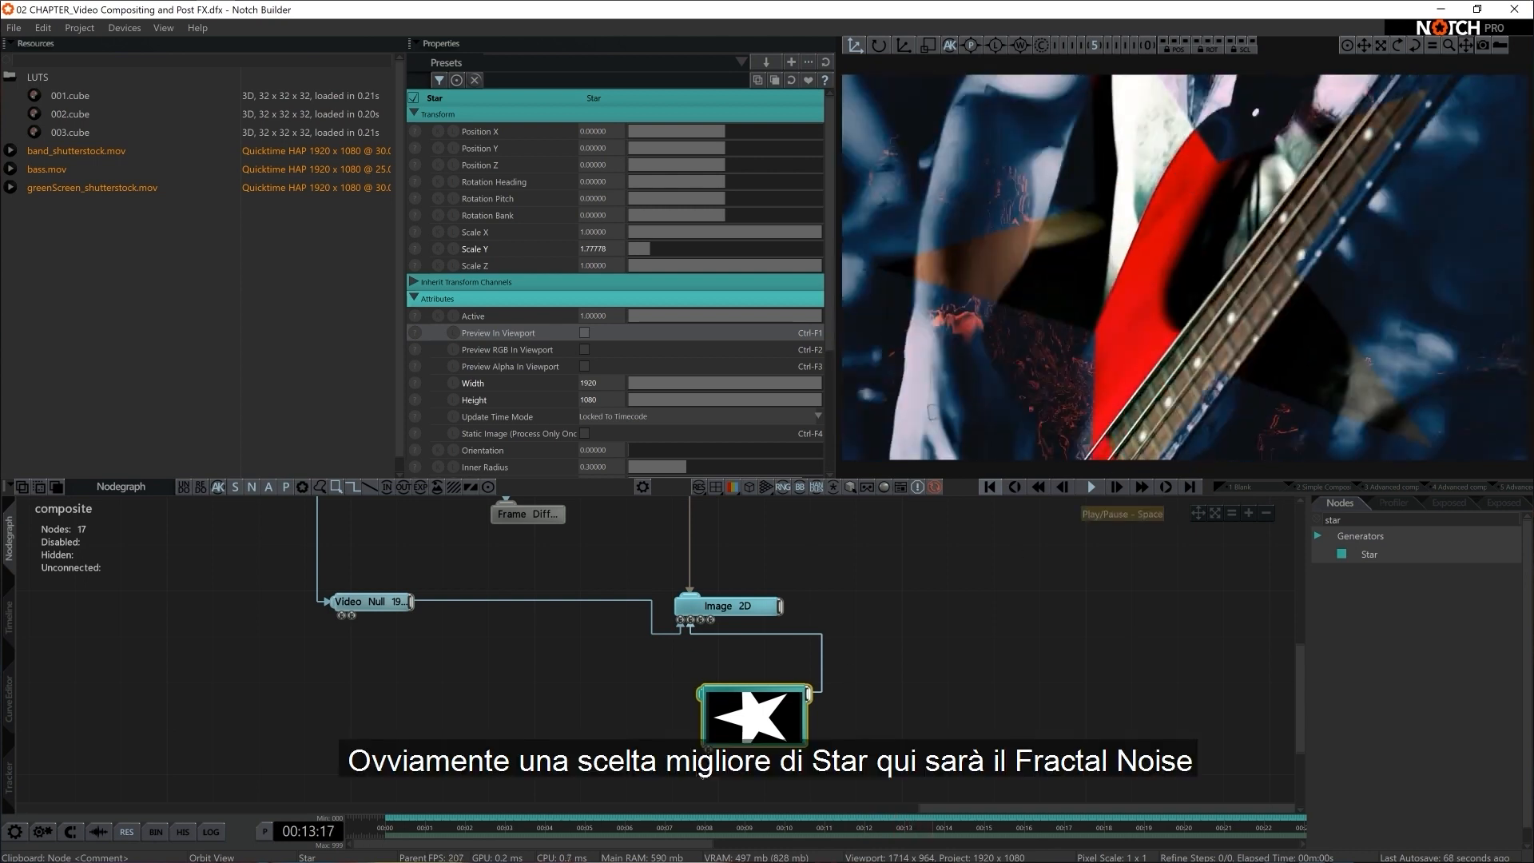
Replace the Star with a Fractal Noise generator, show its thumbnail and connect it to the second Image 2D's Alpha Image input
key("Delete")
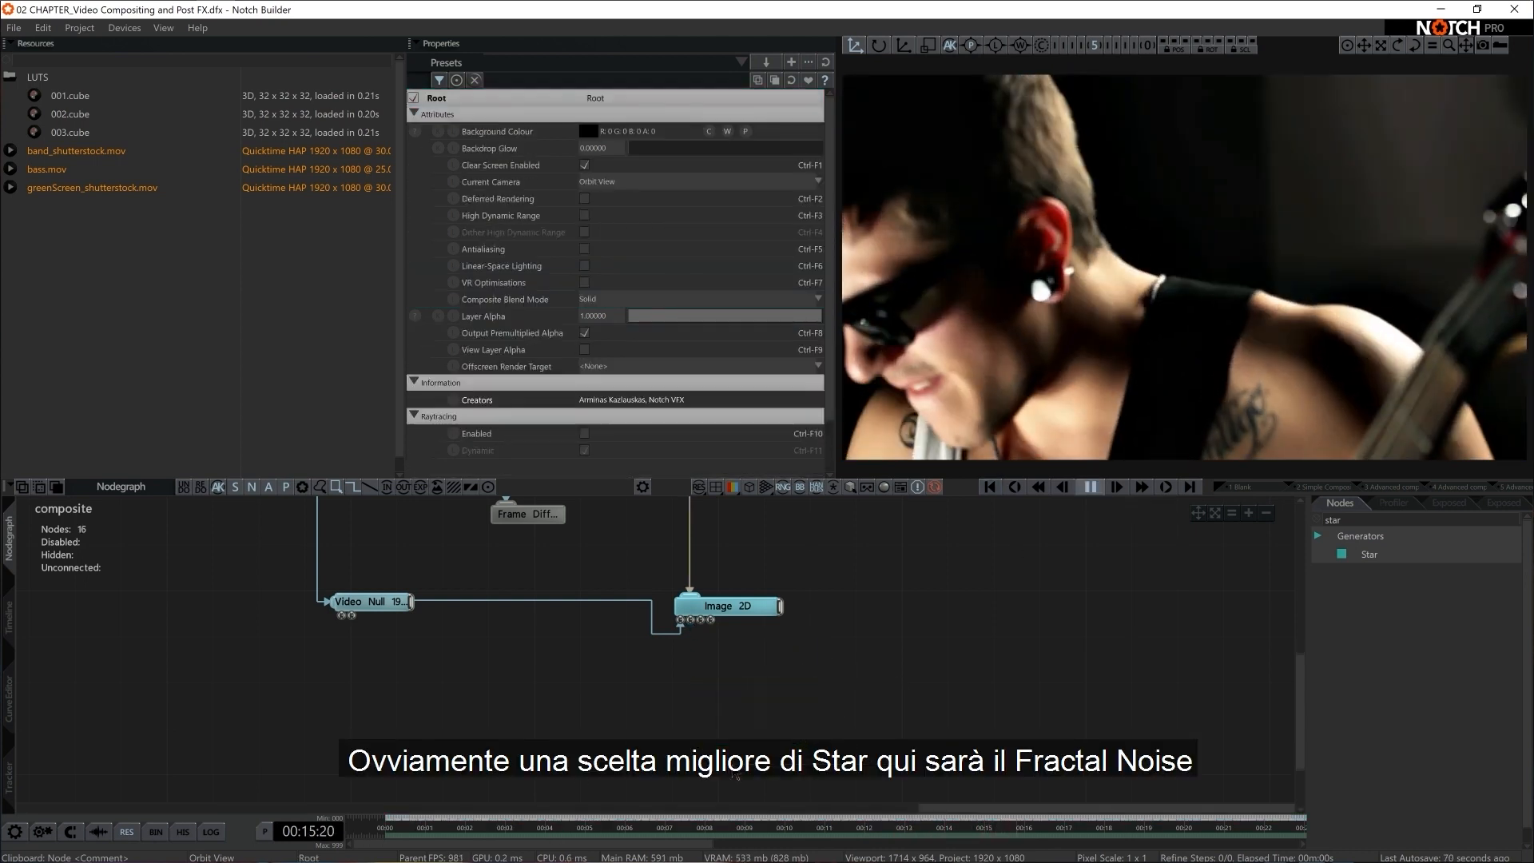
key("BackSpace")
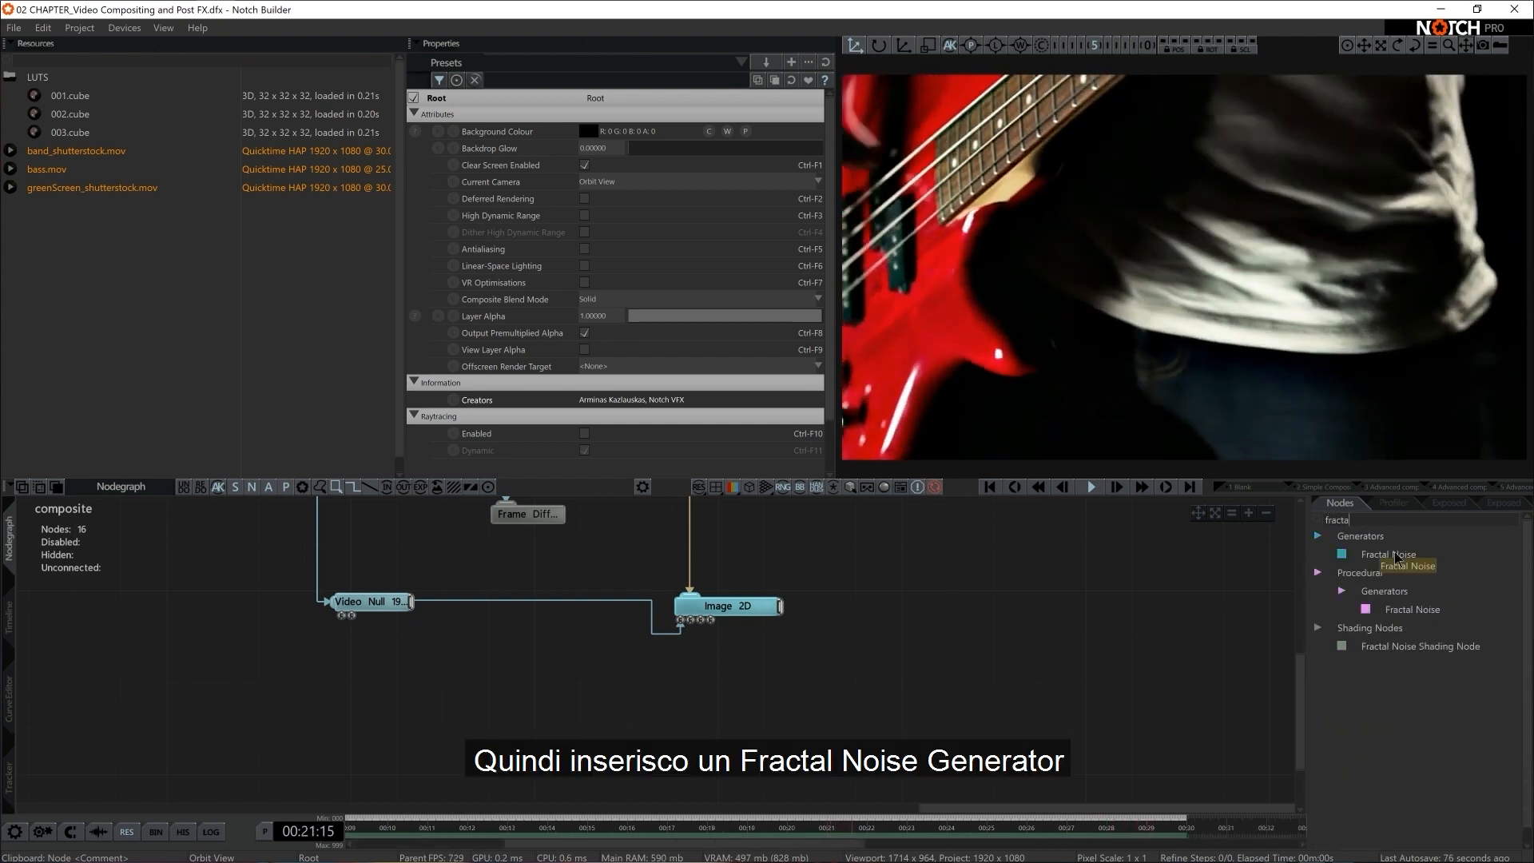
left_click_drag(673, 680, 675, 685)
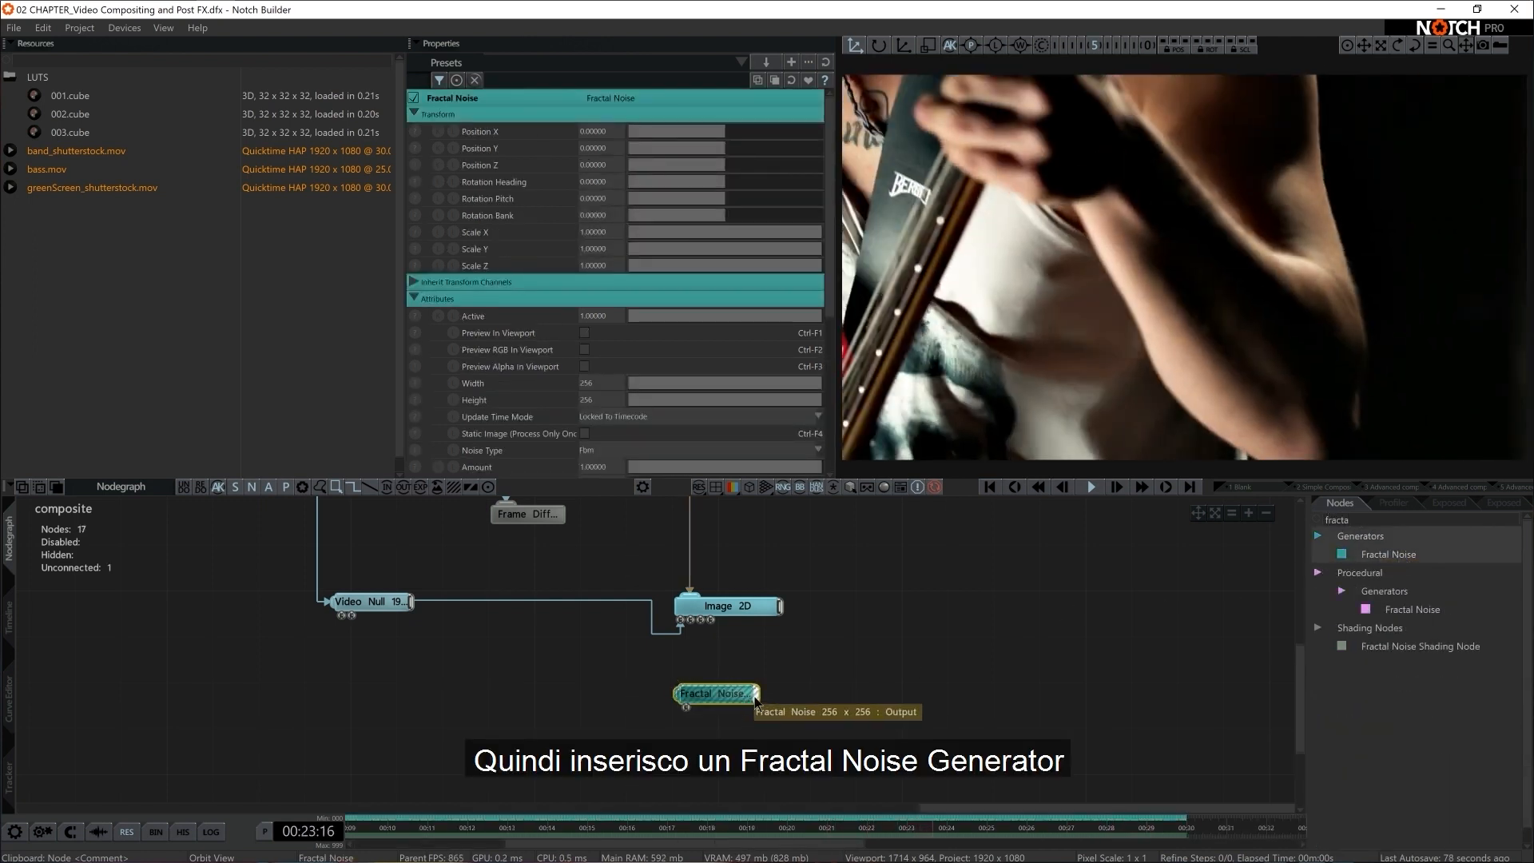
double_click(735, 694, "shift")
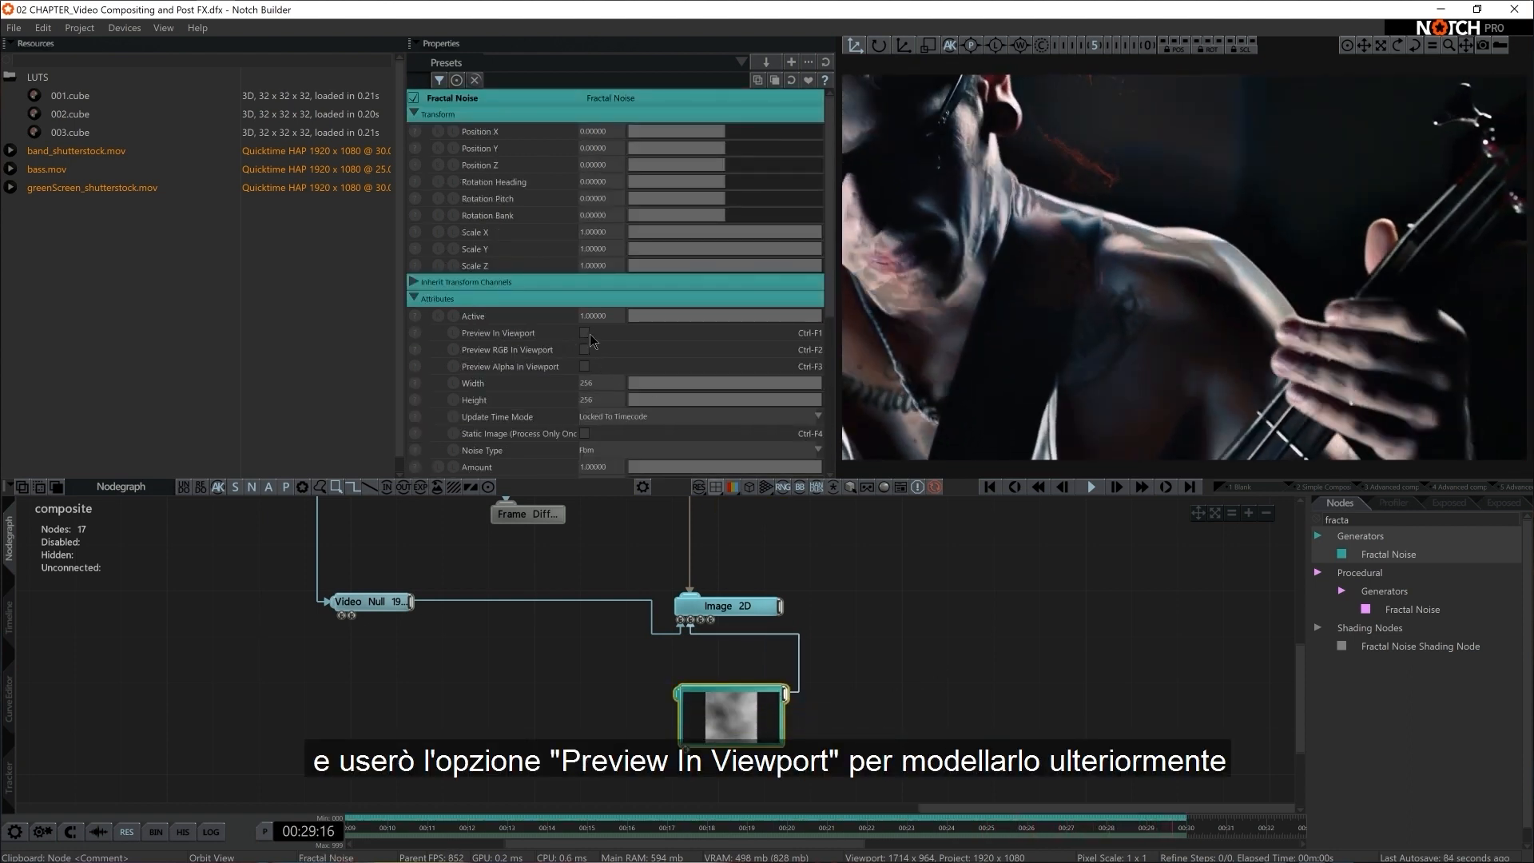
Preview the Fractal Noise in the viewport and set its width to 1920 and height to 1080
left_click(586, 336)
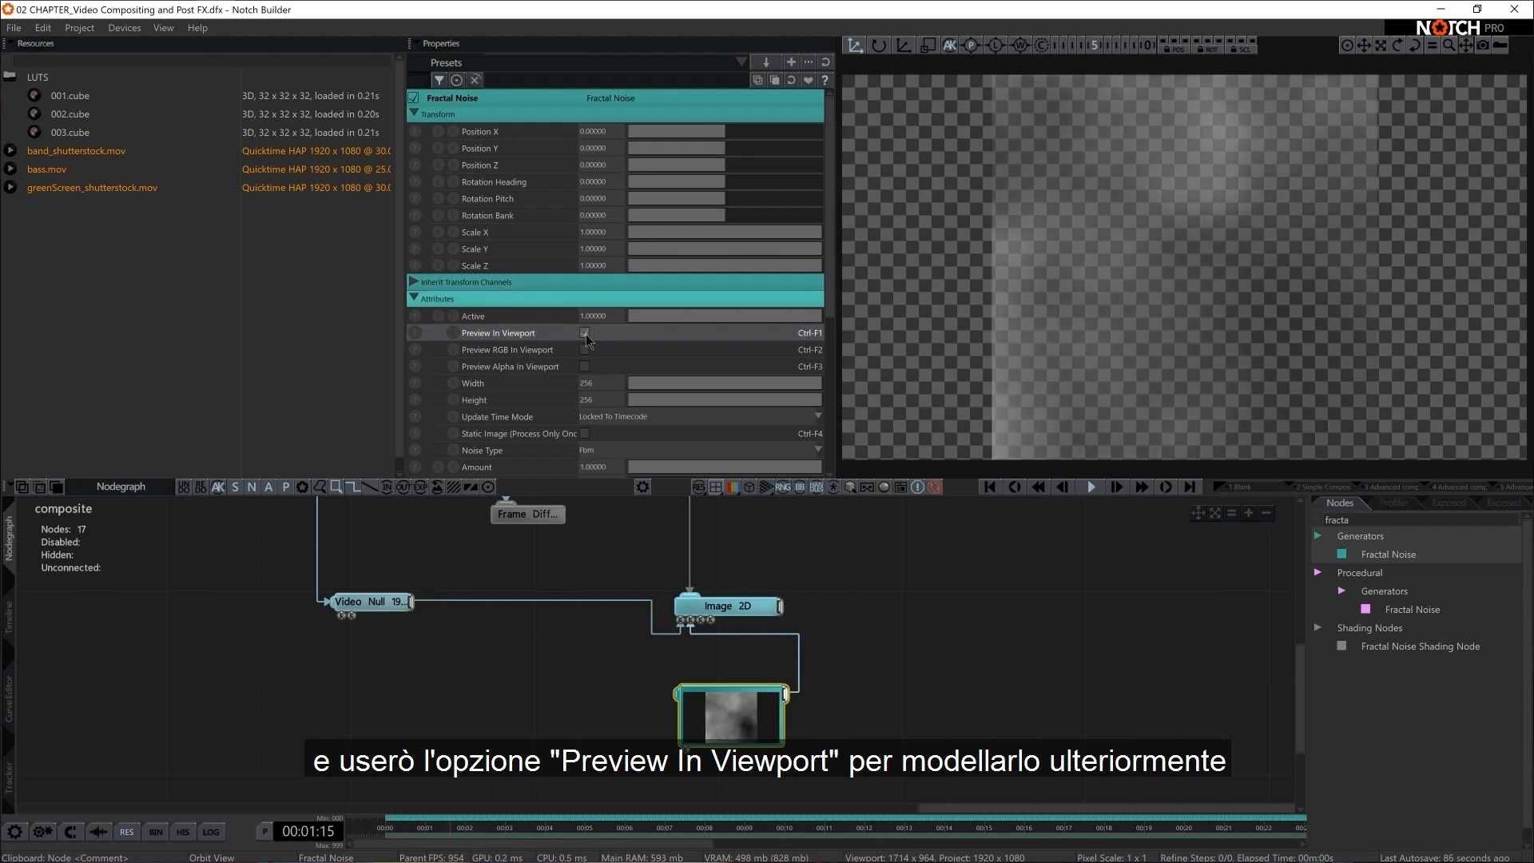
scroll(568, 363, "down", 1)
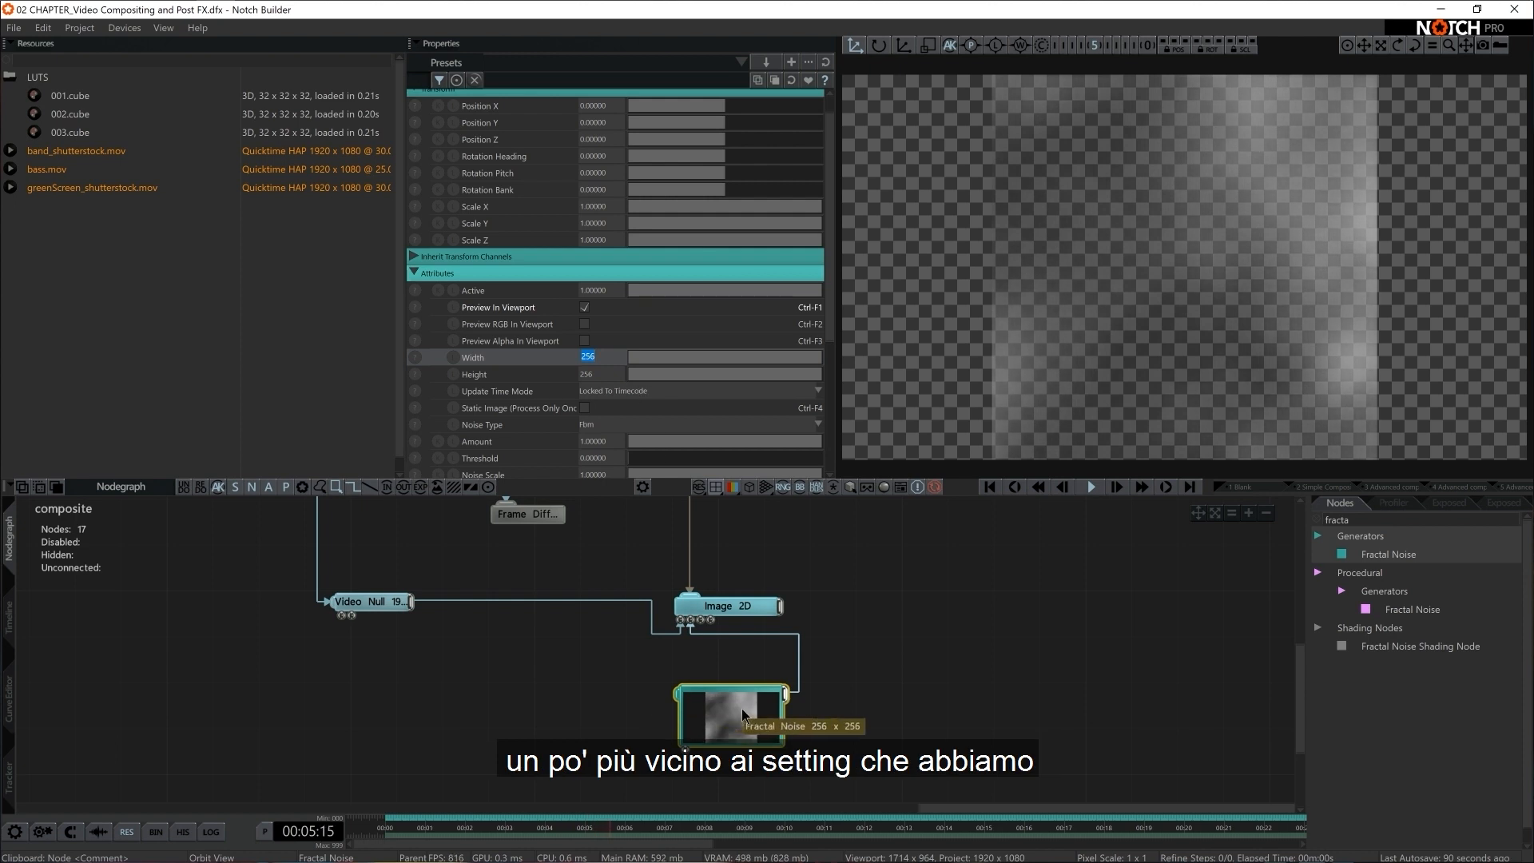
type("1920")
key("Return")
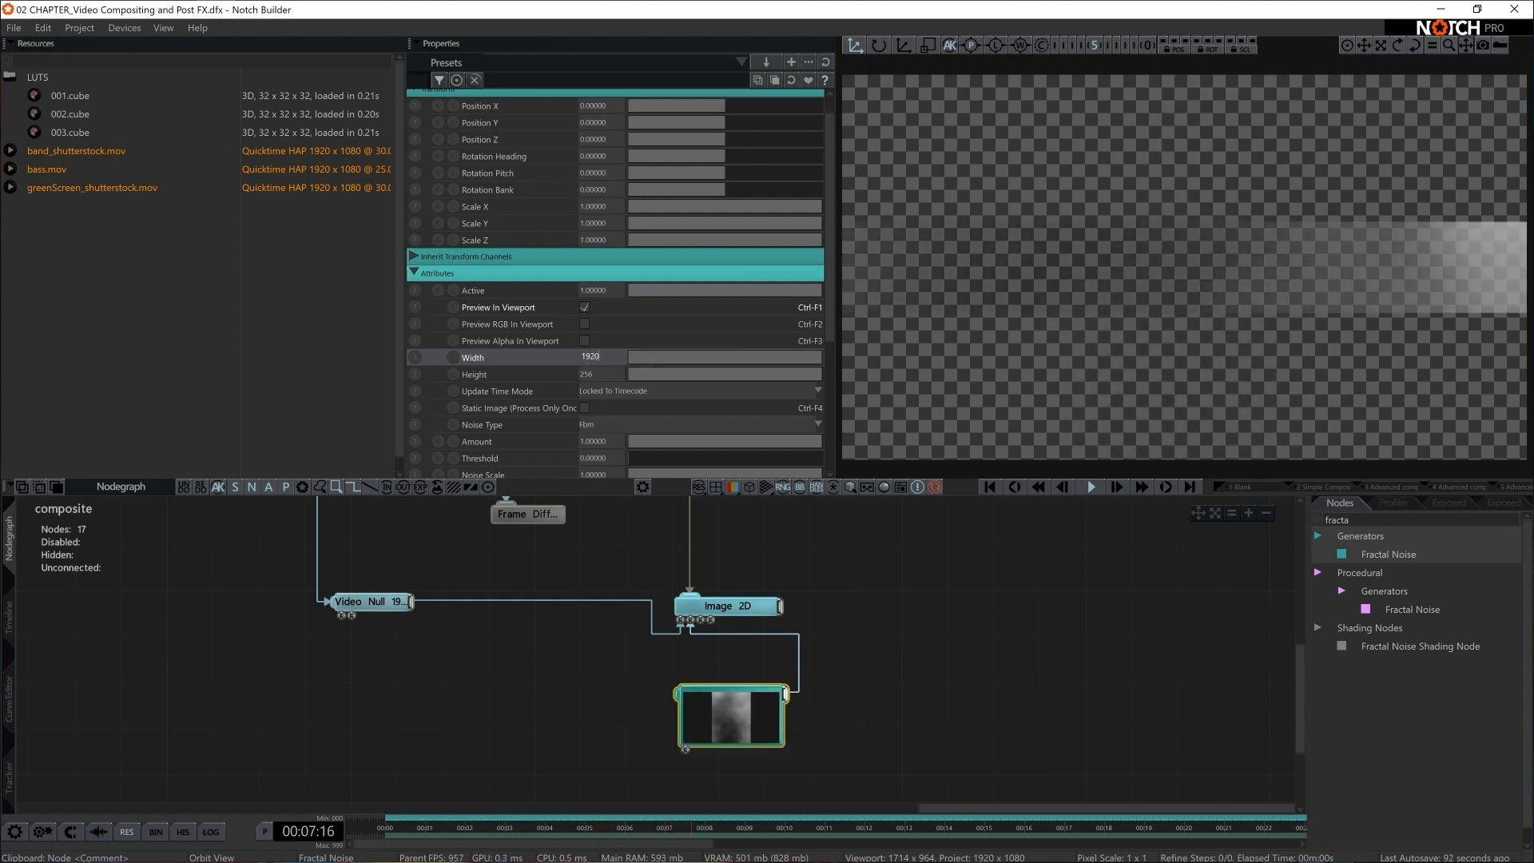
type("1080")
key("Return")
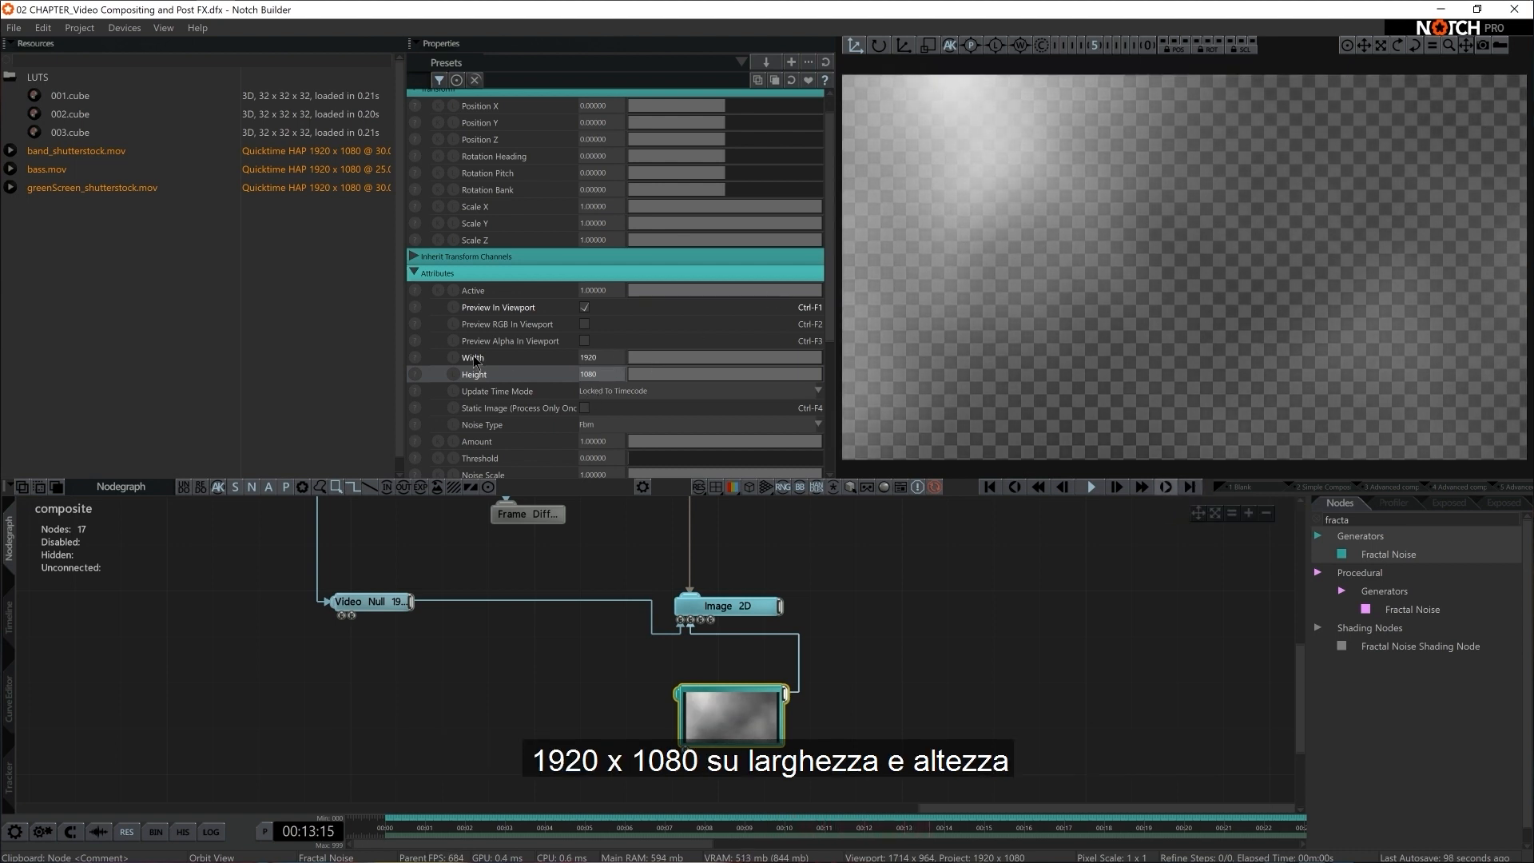
Raise the Fractal Noise's Gain to about 2.13 and lower its Noise Scale to about 0.32
scroll(678, 449, "down", 3)
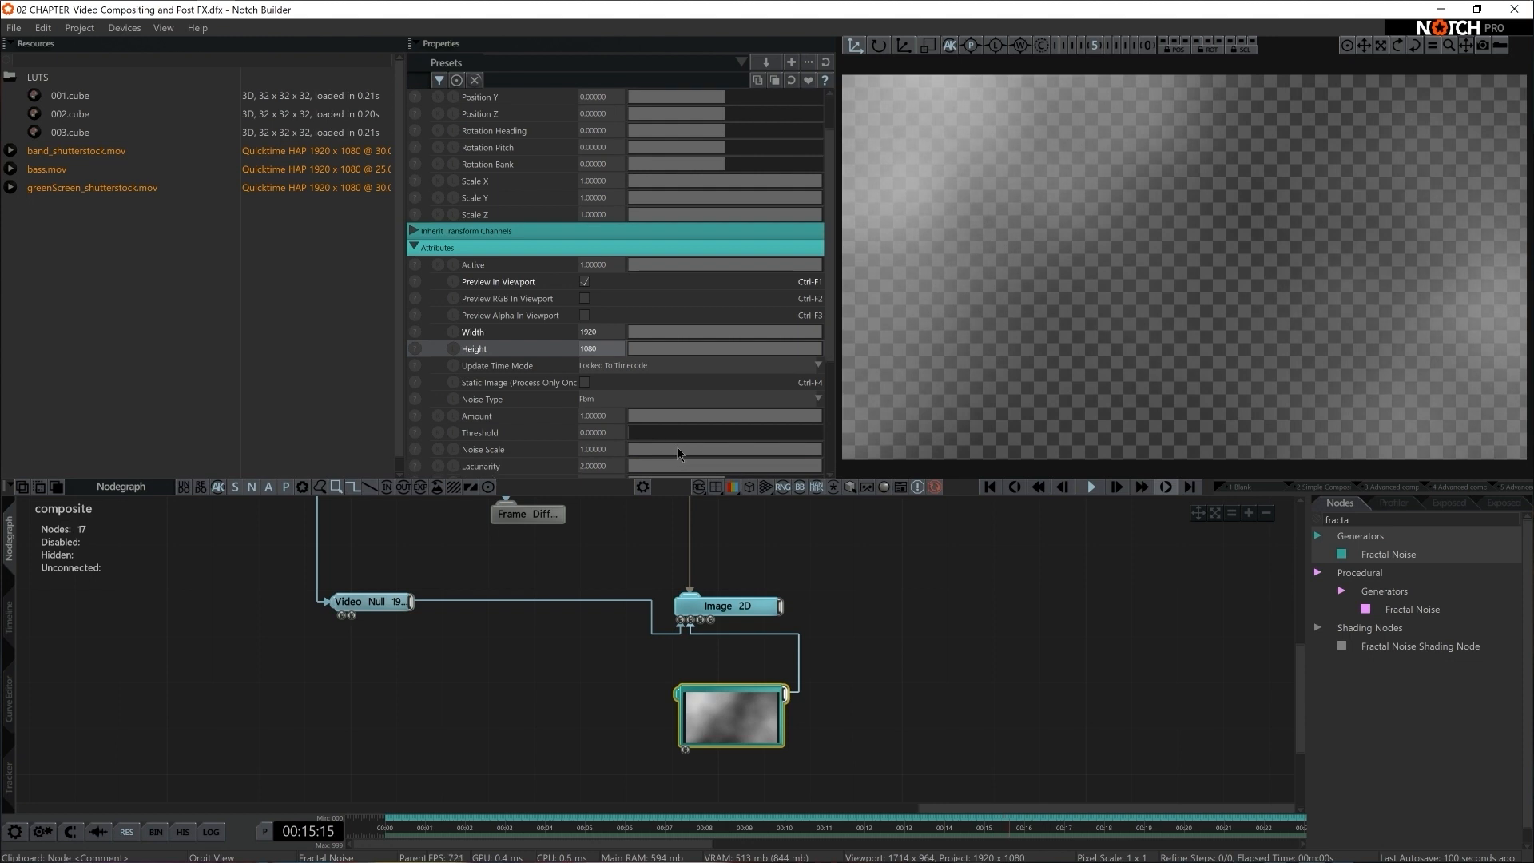
scroll(677, 452, "down", 1)
left_click_drag(715, 431, 1041, 415)
left_click(754, 398)
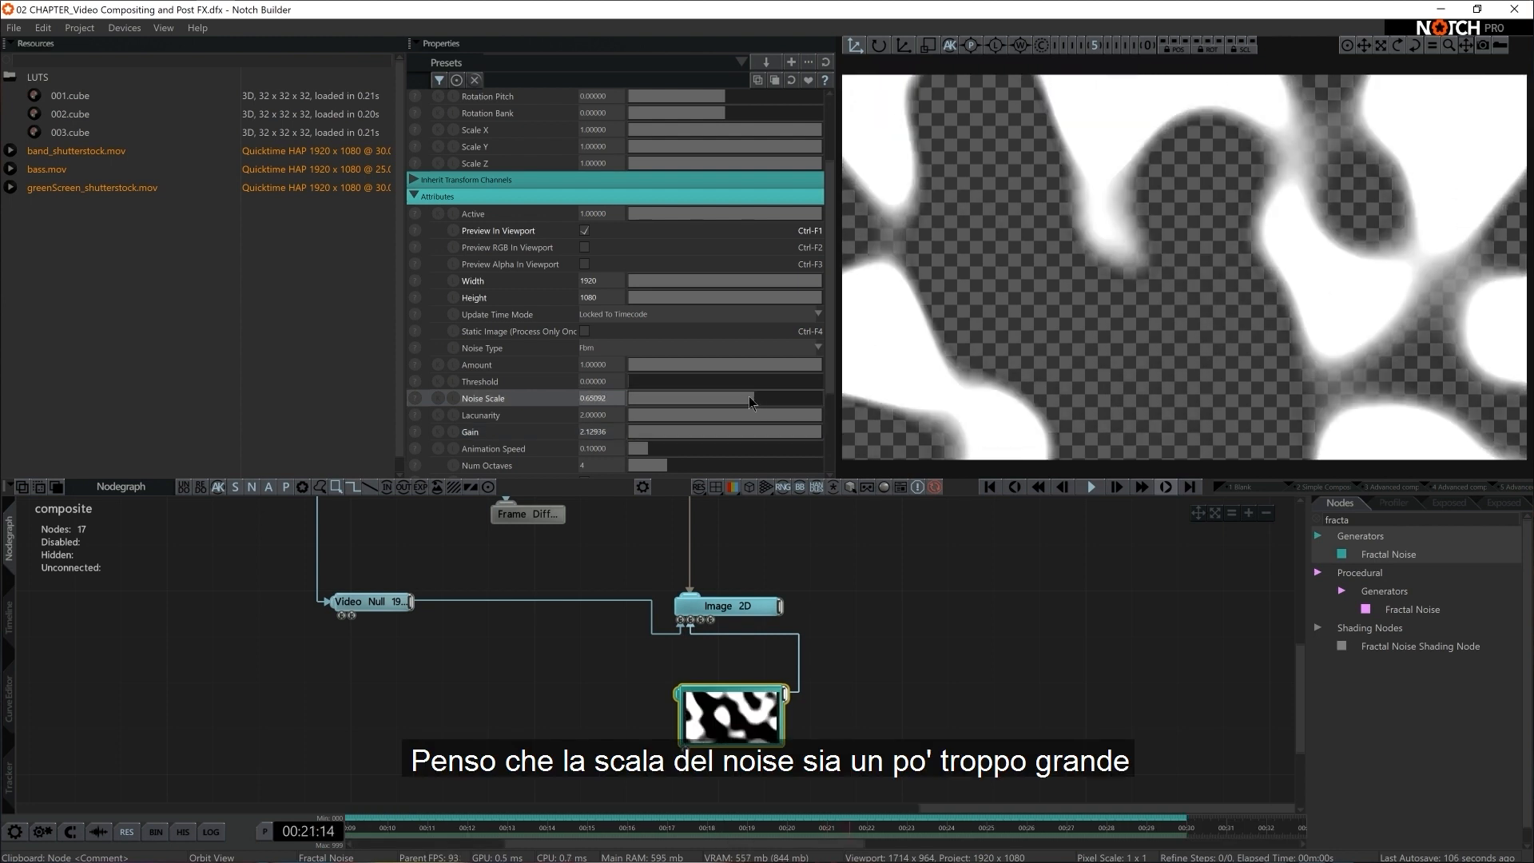
left_click(692, 399)
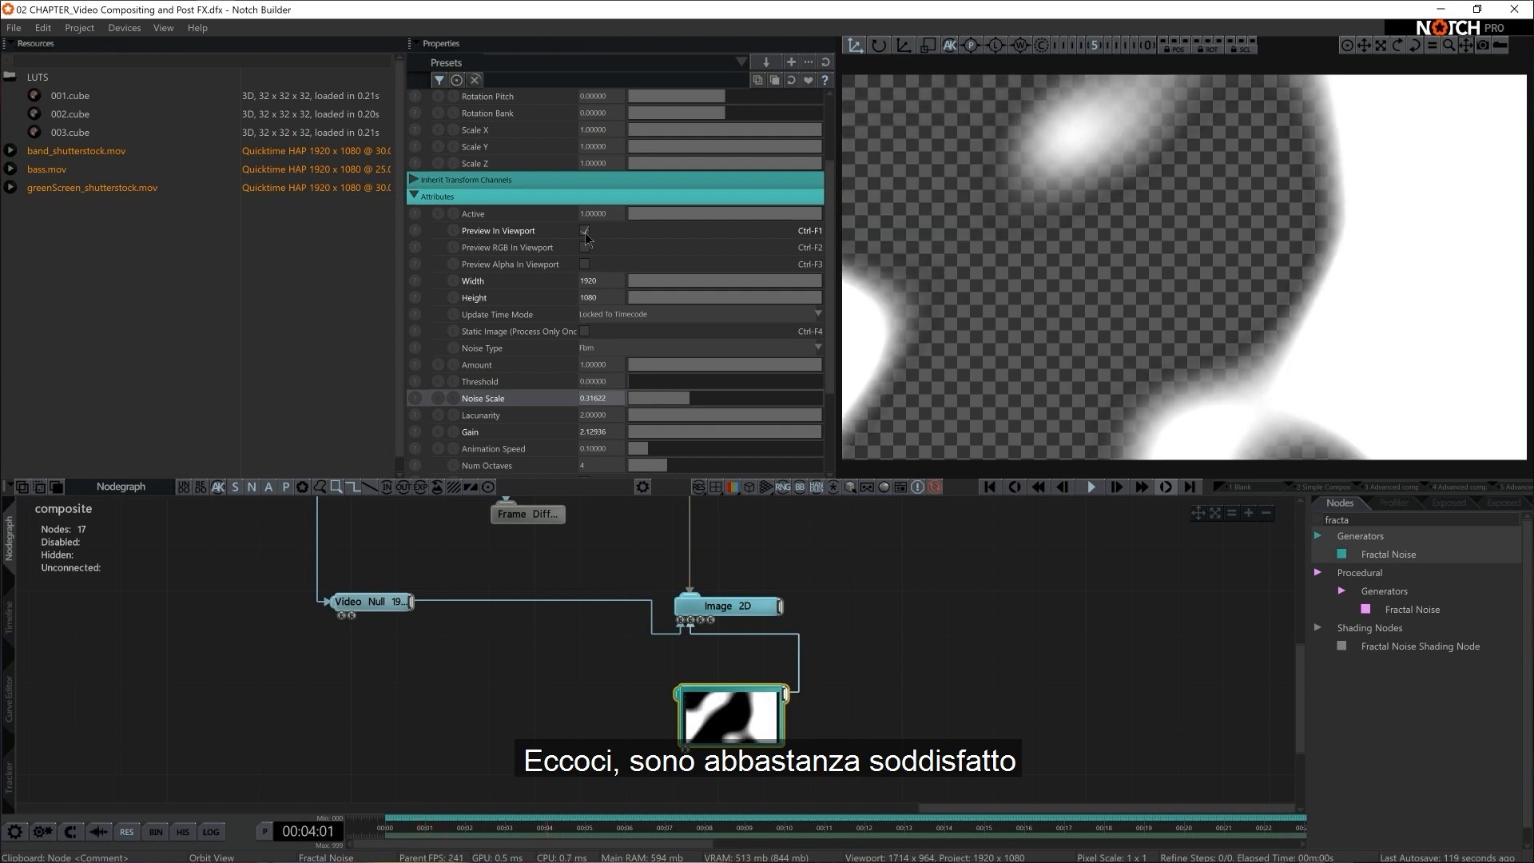
Toggle the Fractal Noise's Preview In Viewport option to compare the mask with the composite, and leave it off
left_click(585, 231)
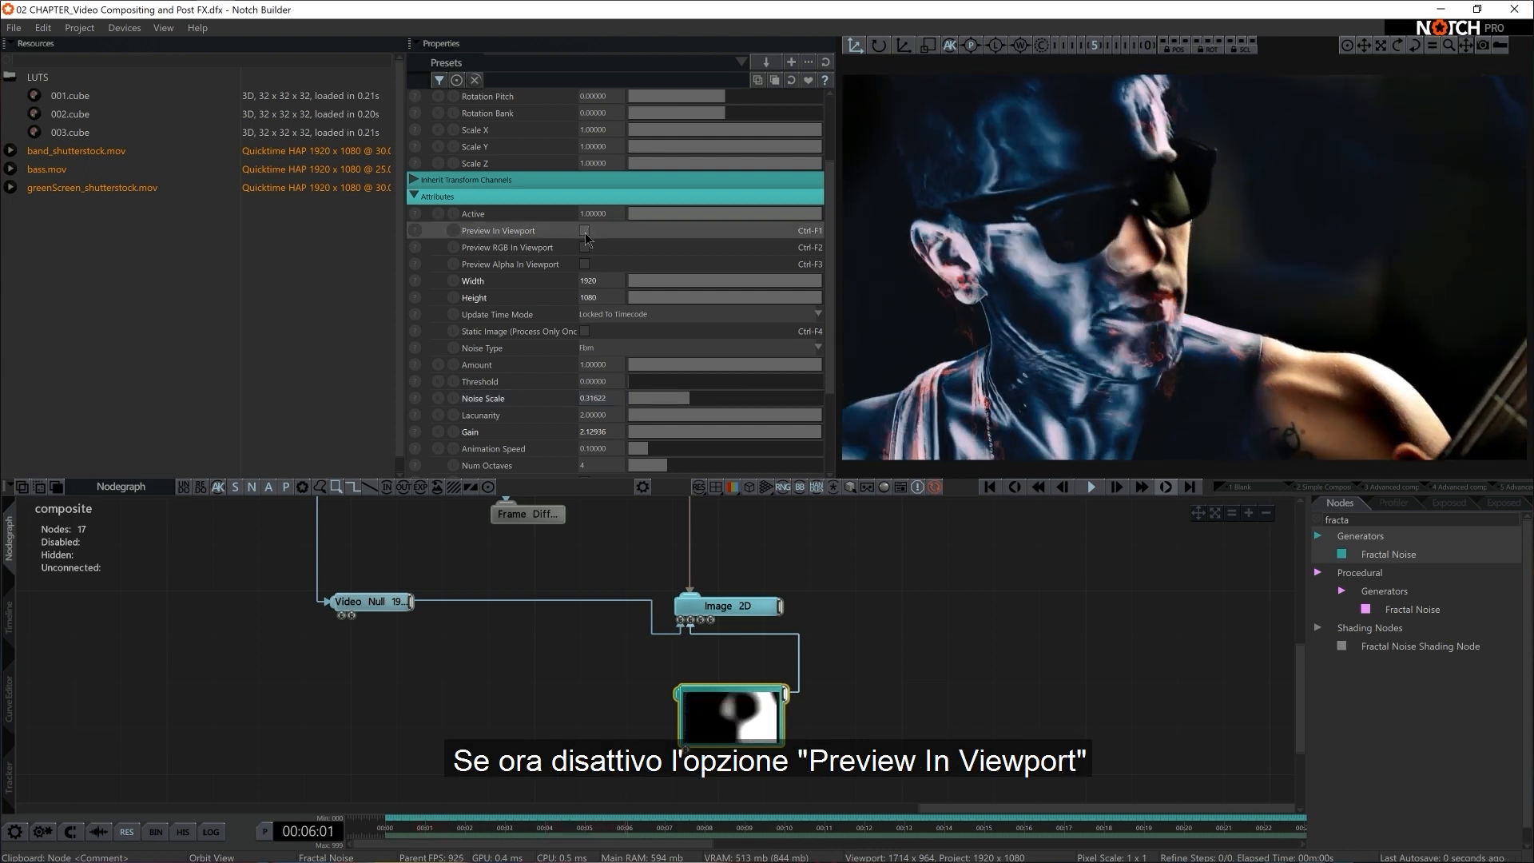
left_click(585, 231)
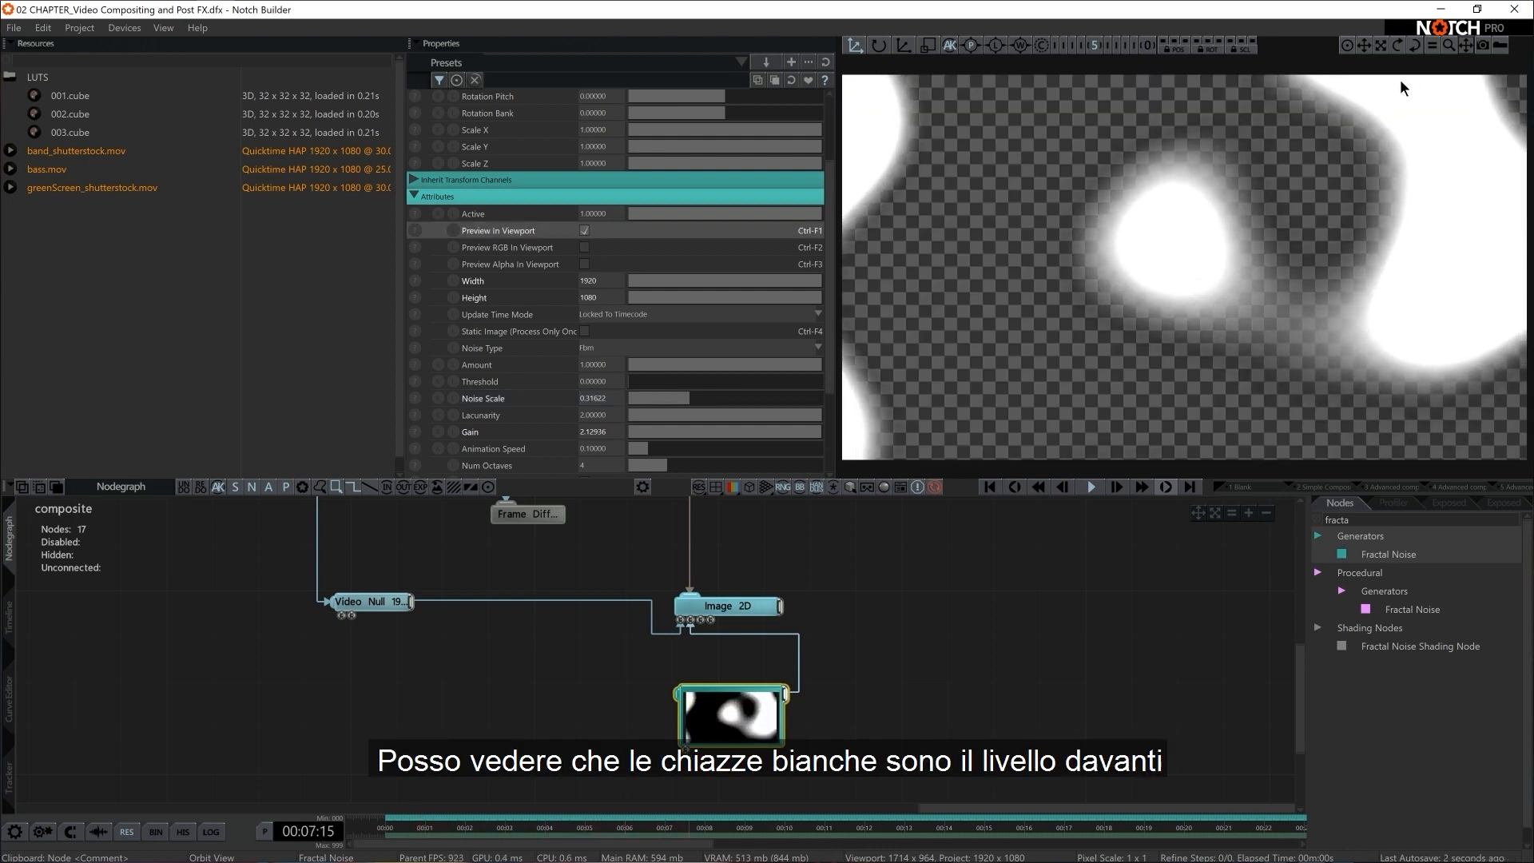
left_click(585, 231)
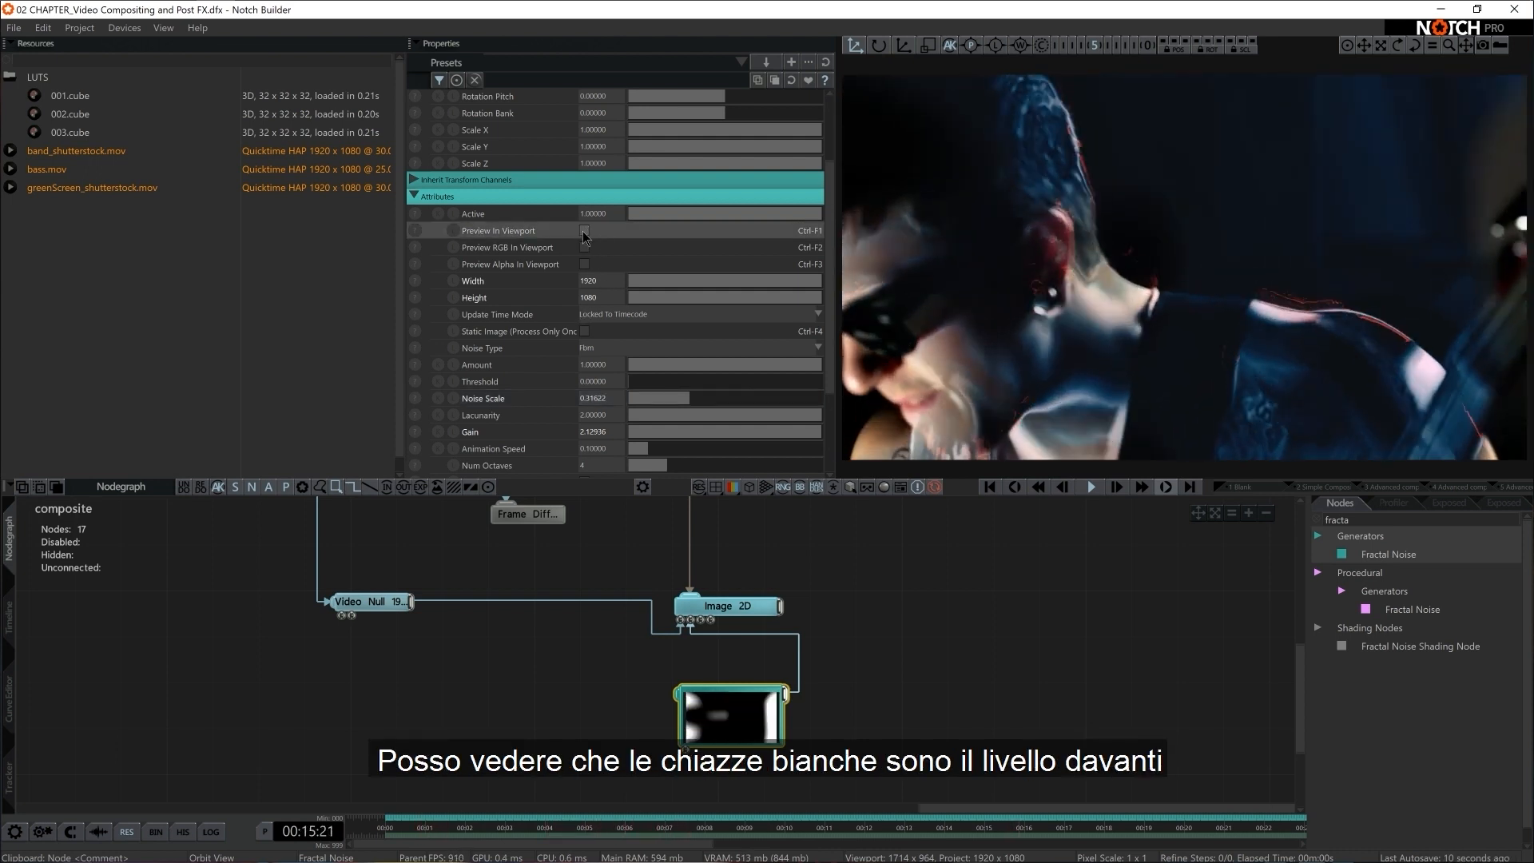
left_click(585, 230)
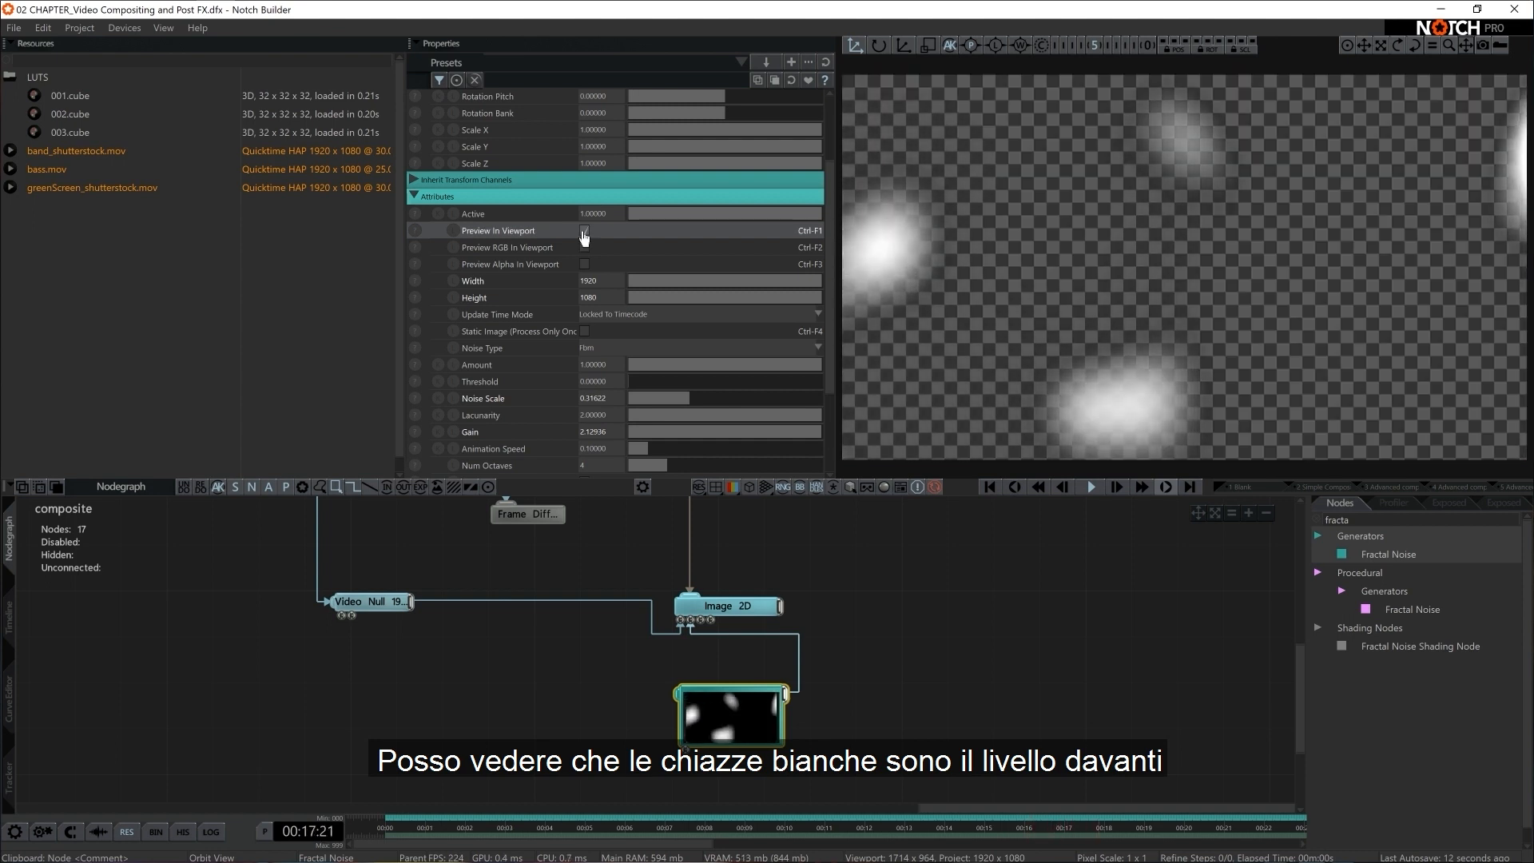
left_click(585, 231)
left_click(585, 231)
left_click(585, 231)
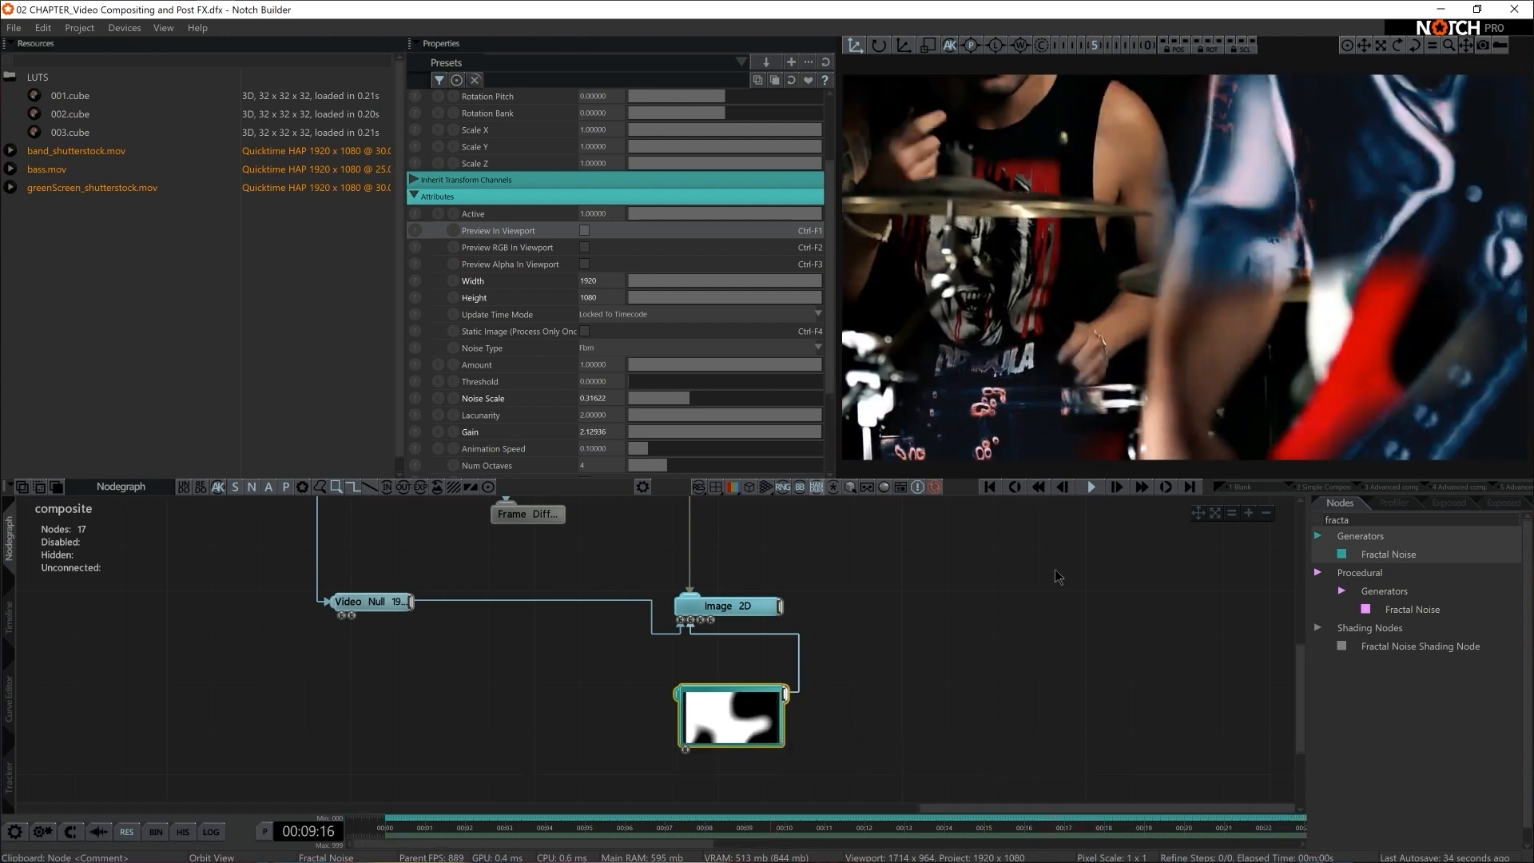
middle_click_drag(951, 612, 1015, 708)
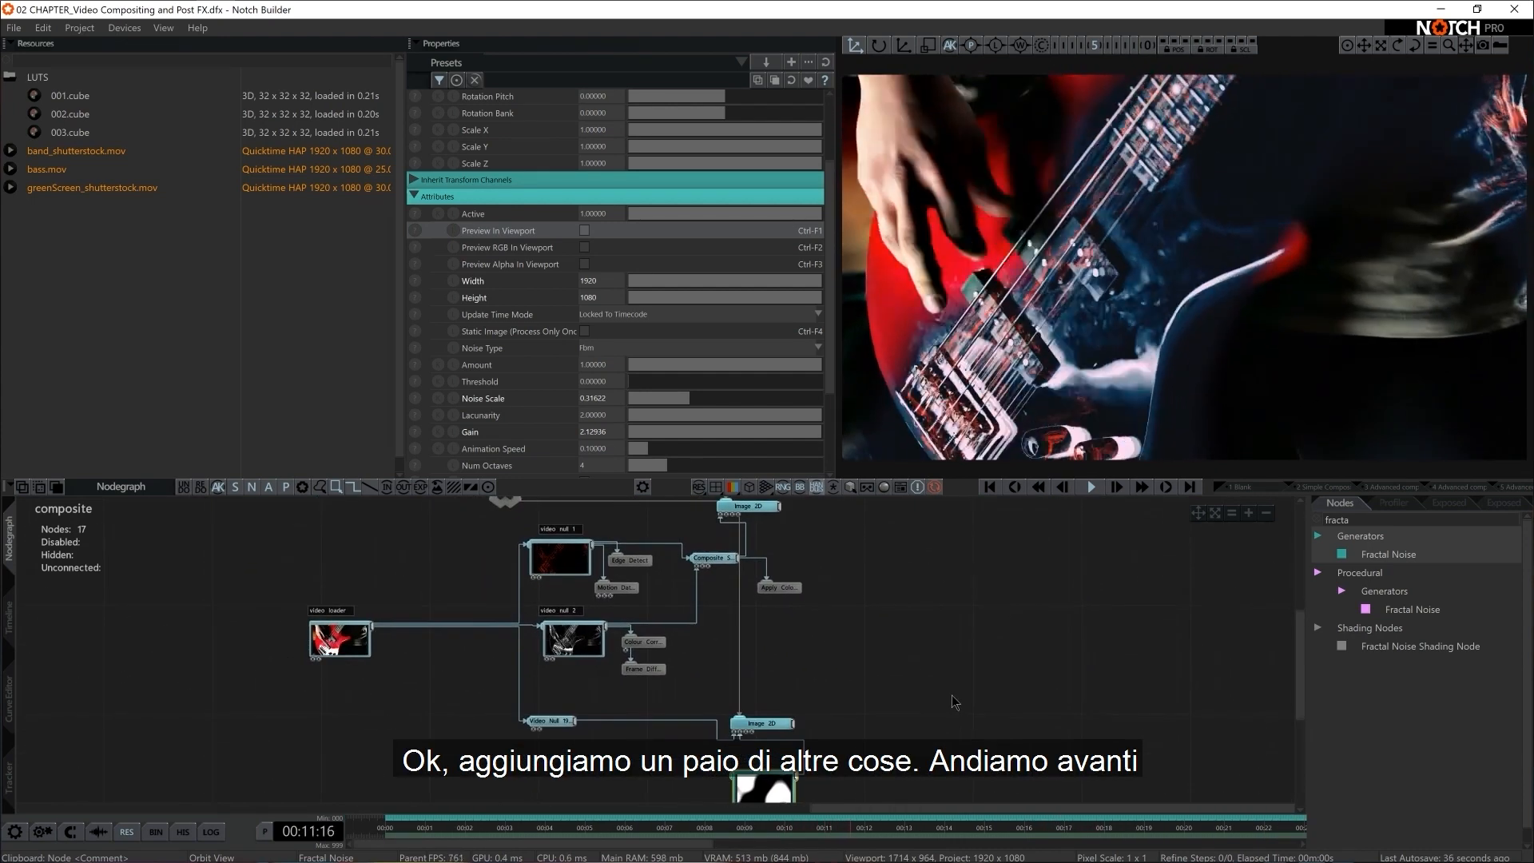
Preview the output of video null 2 in the viewport, then switch its Preview In Viewport option off again
left_click(339, 639)
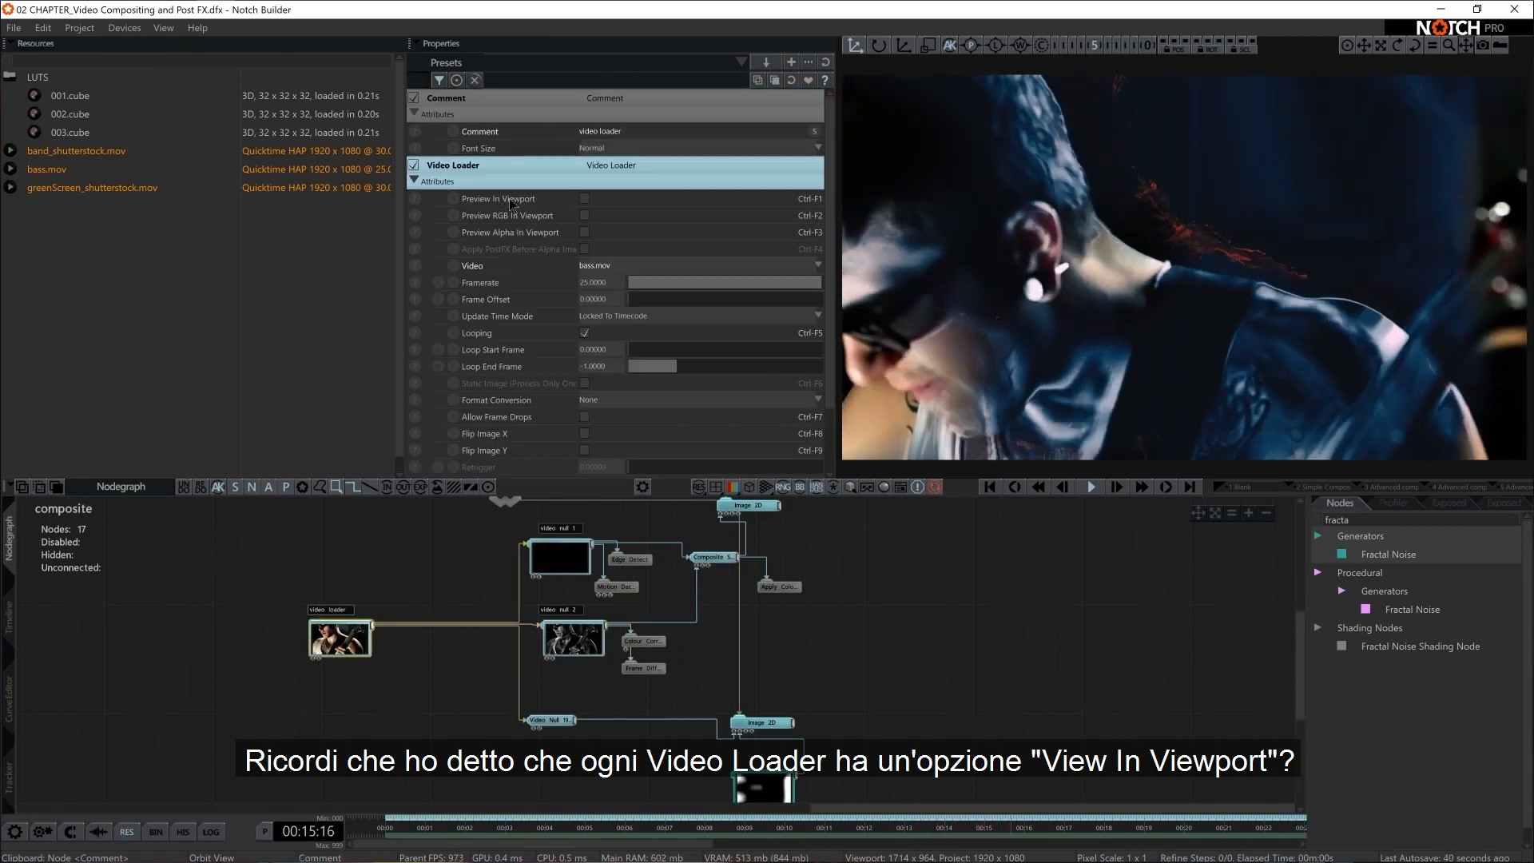
left_click(574, 643)
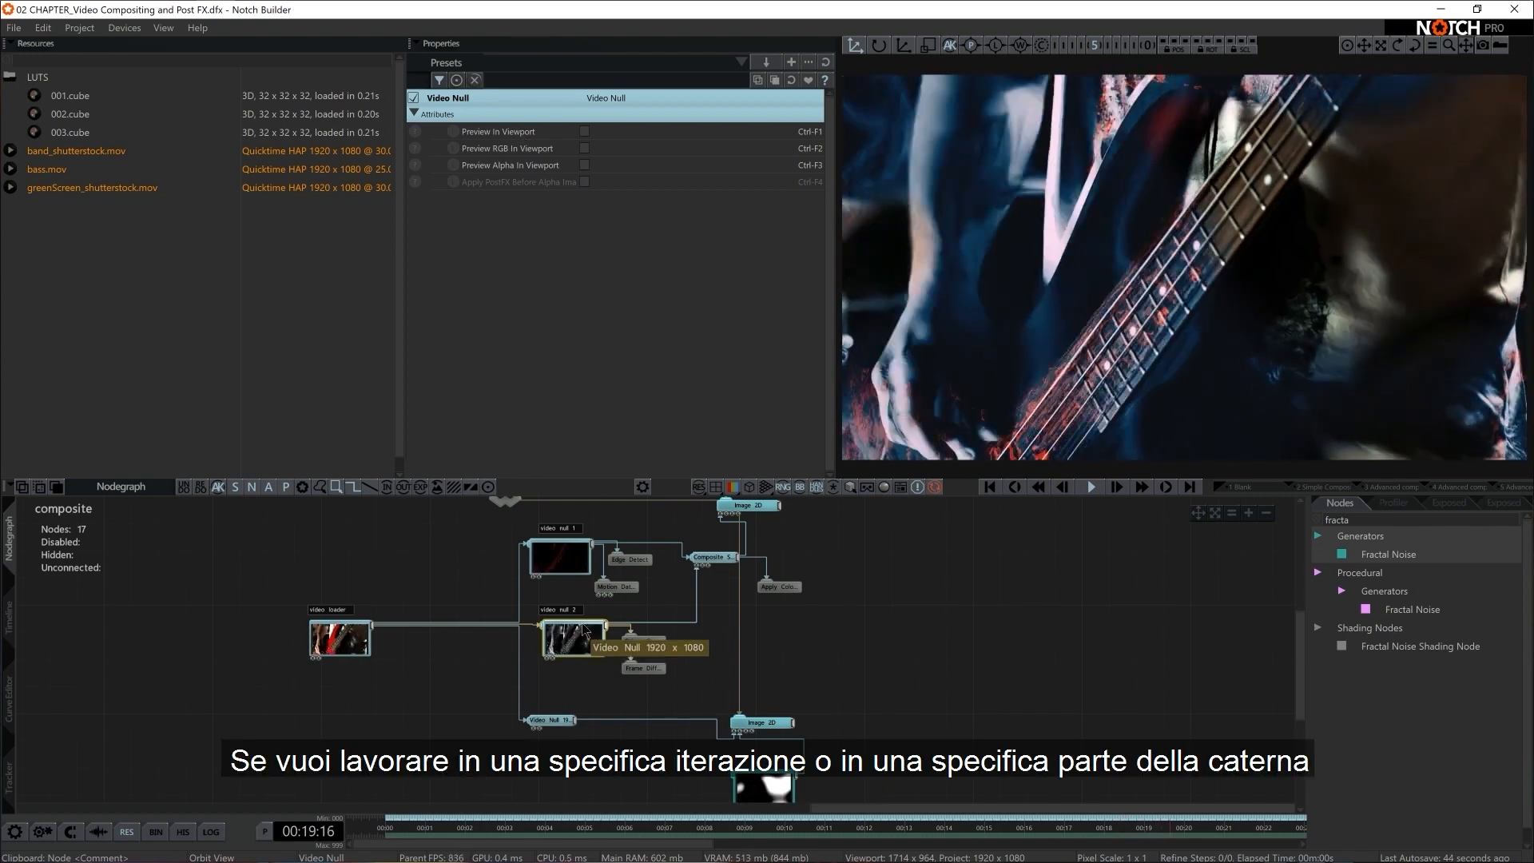
scroll(438, 593, "up", 5)
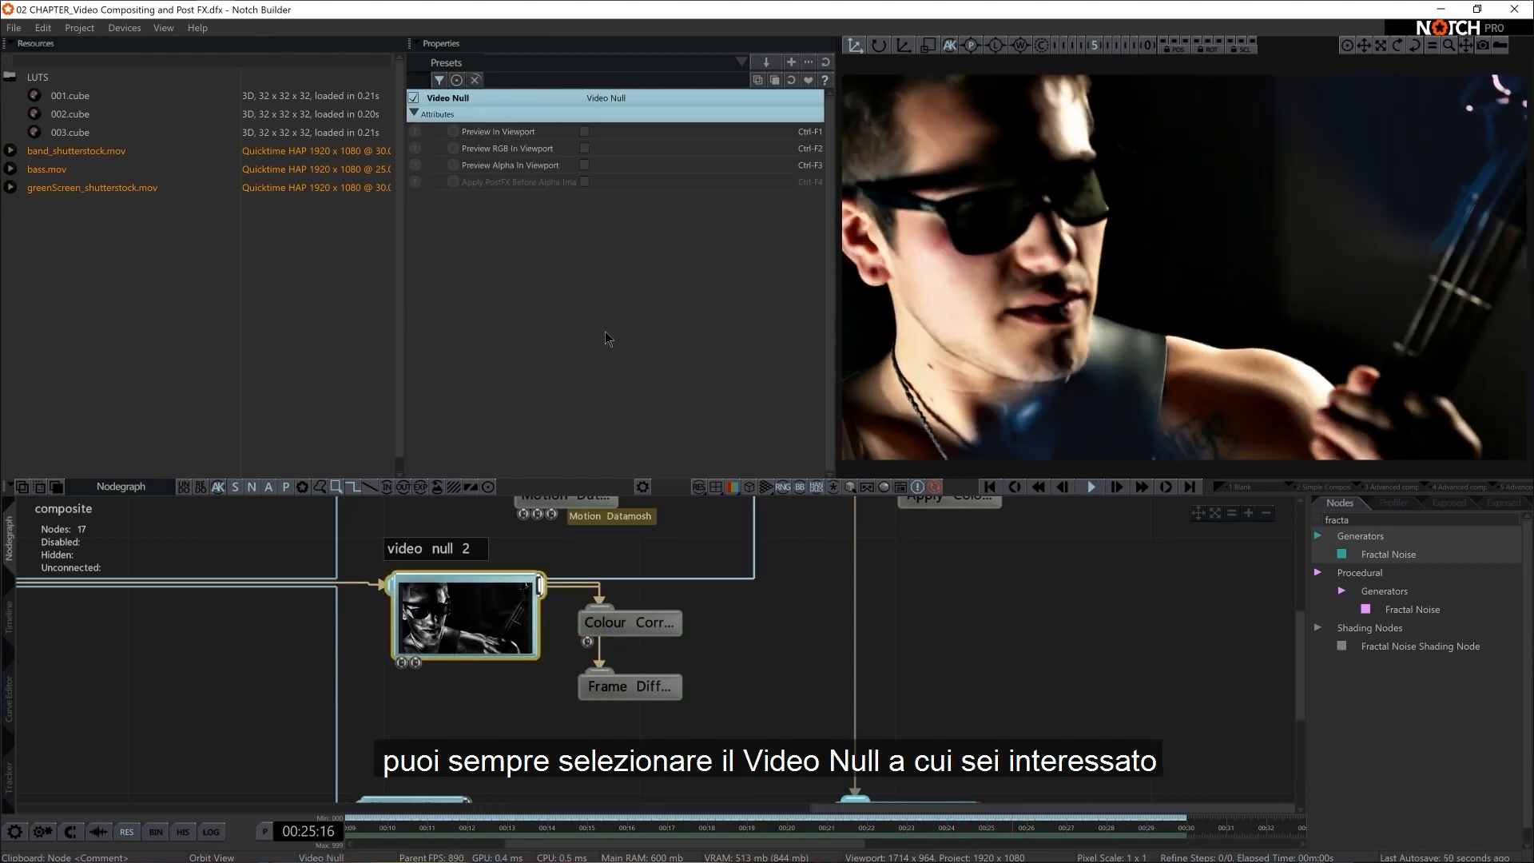
left_click(585, 133)
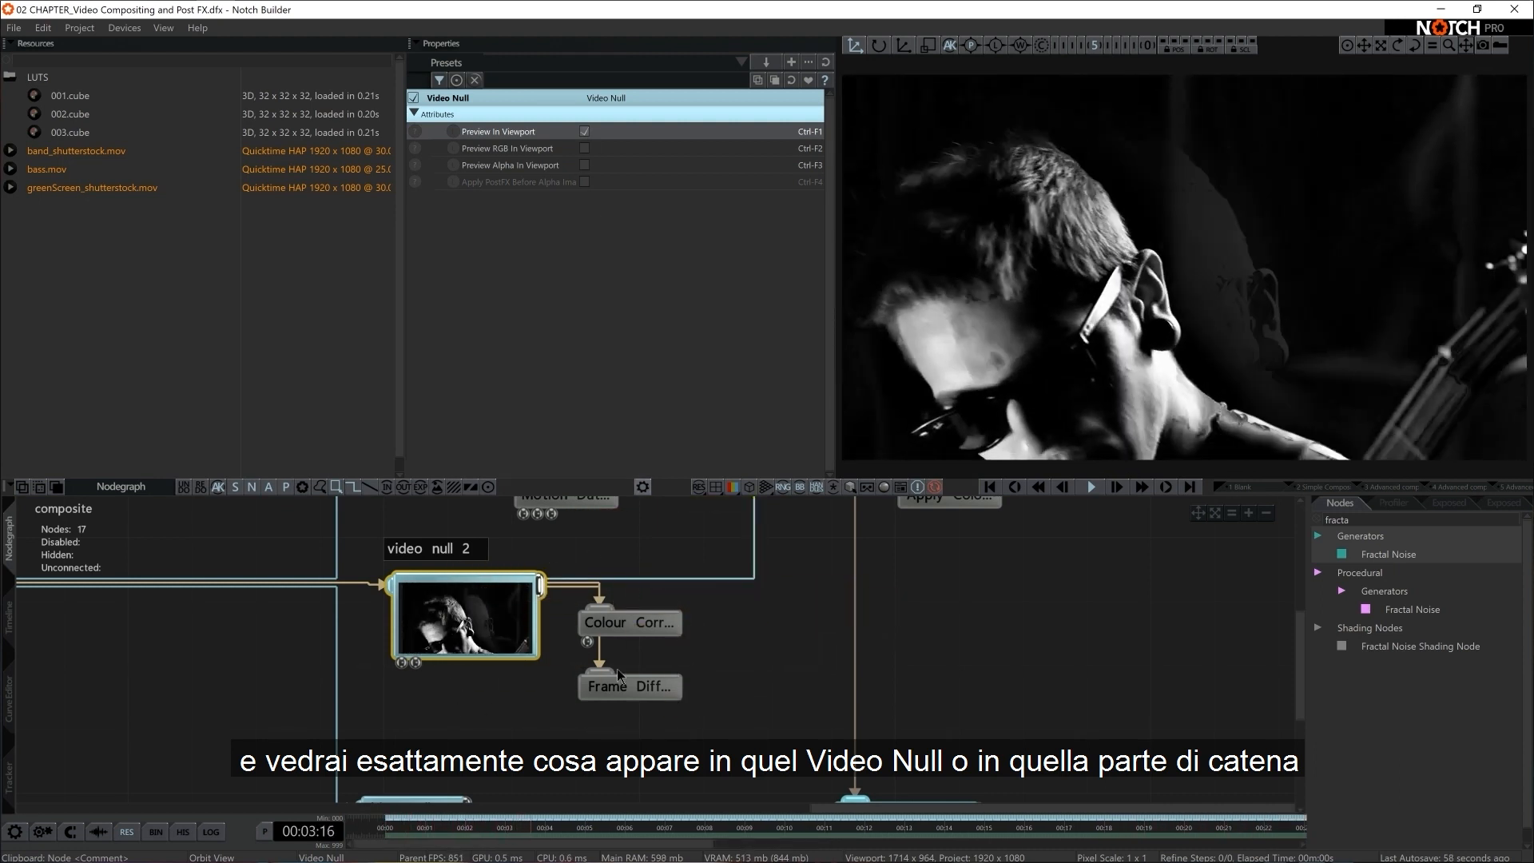
left_click(584, 131)
Check video null 1 and Composite Sources with their Preview In Viewport options, leaving both off
middle_click_drag(610, 571, 617, 679)
left_click(585, 133)
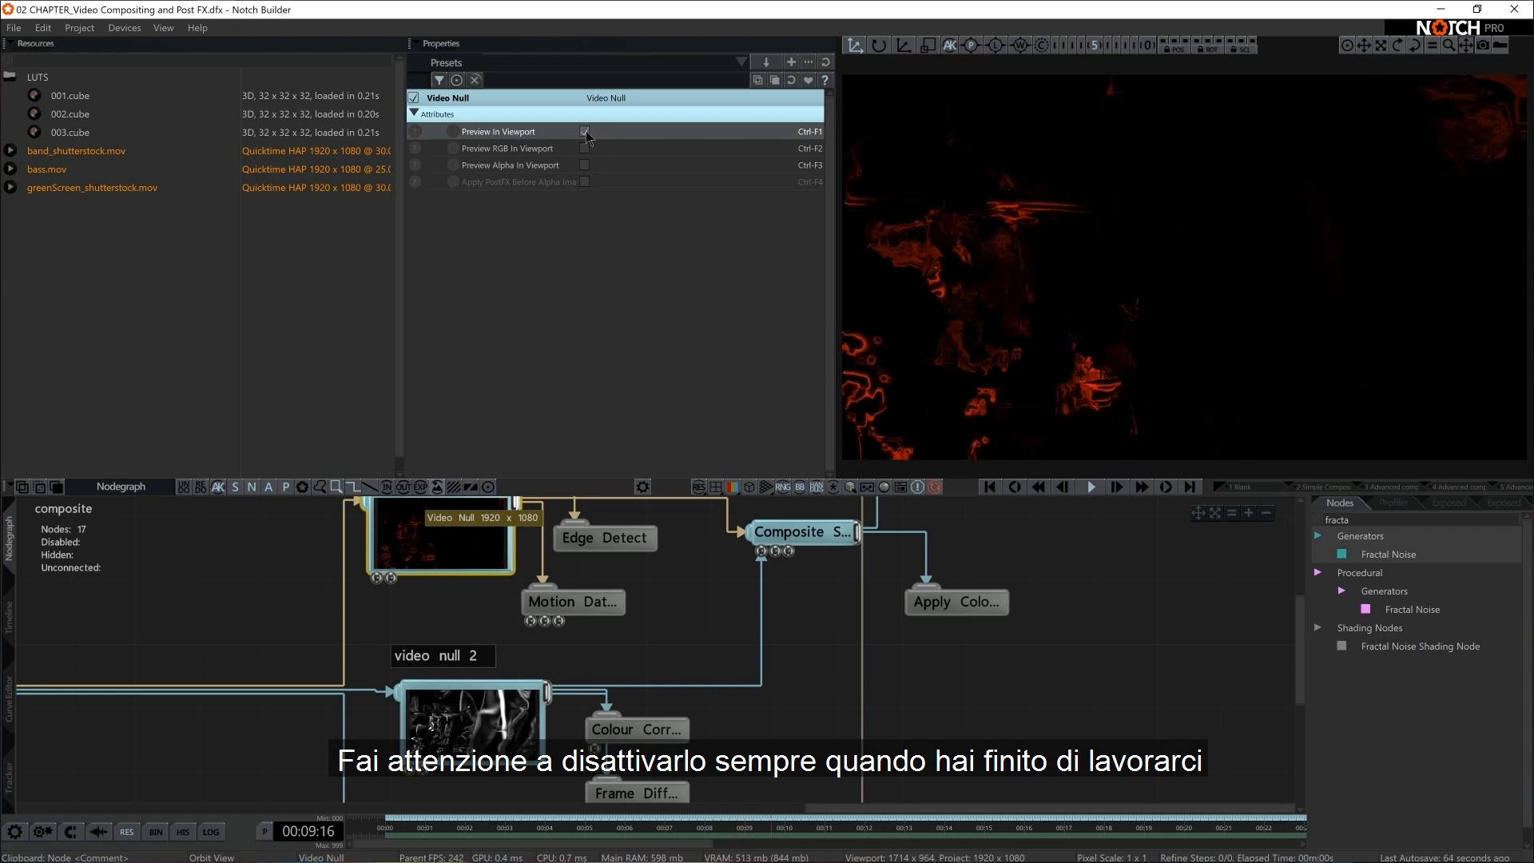
left_click(585, 131)
middle_click_drag(813, 570, 754, 647)
left_click(741, 610)
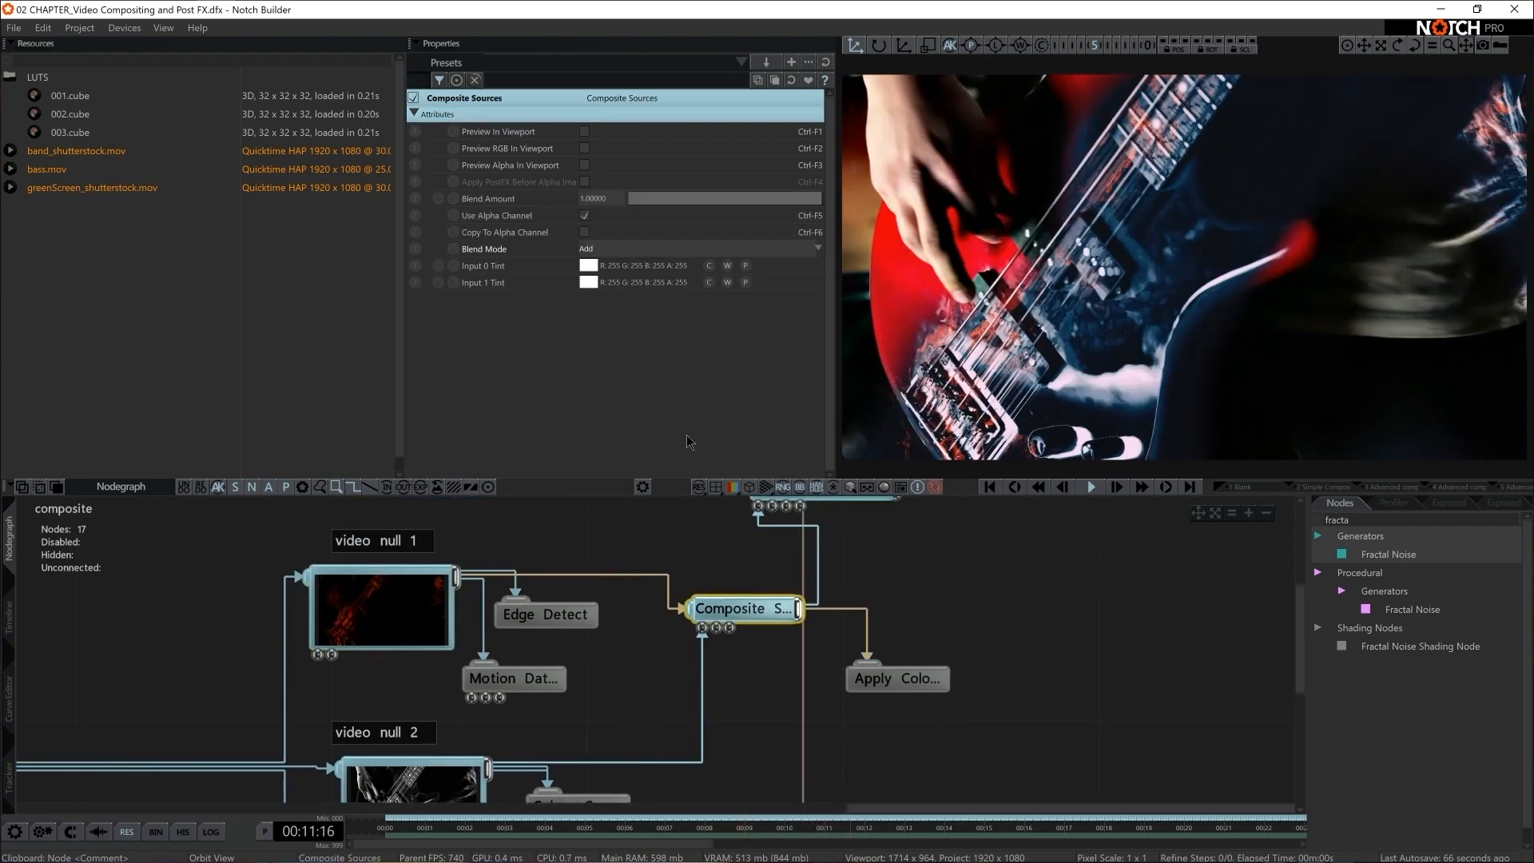
left_click(584, 131)
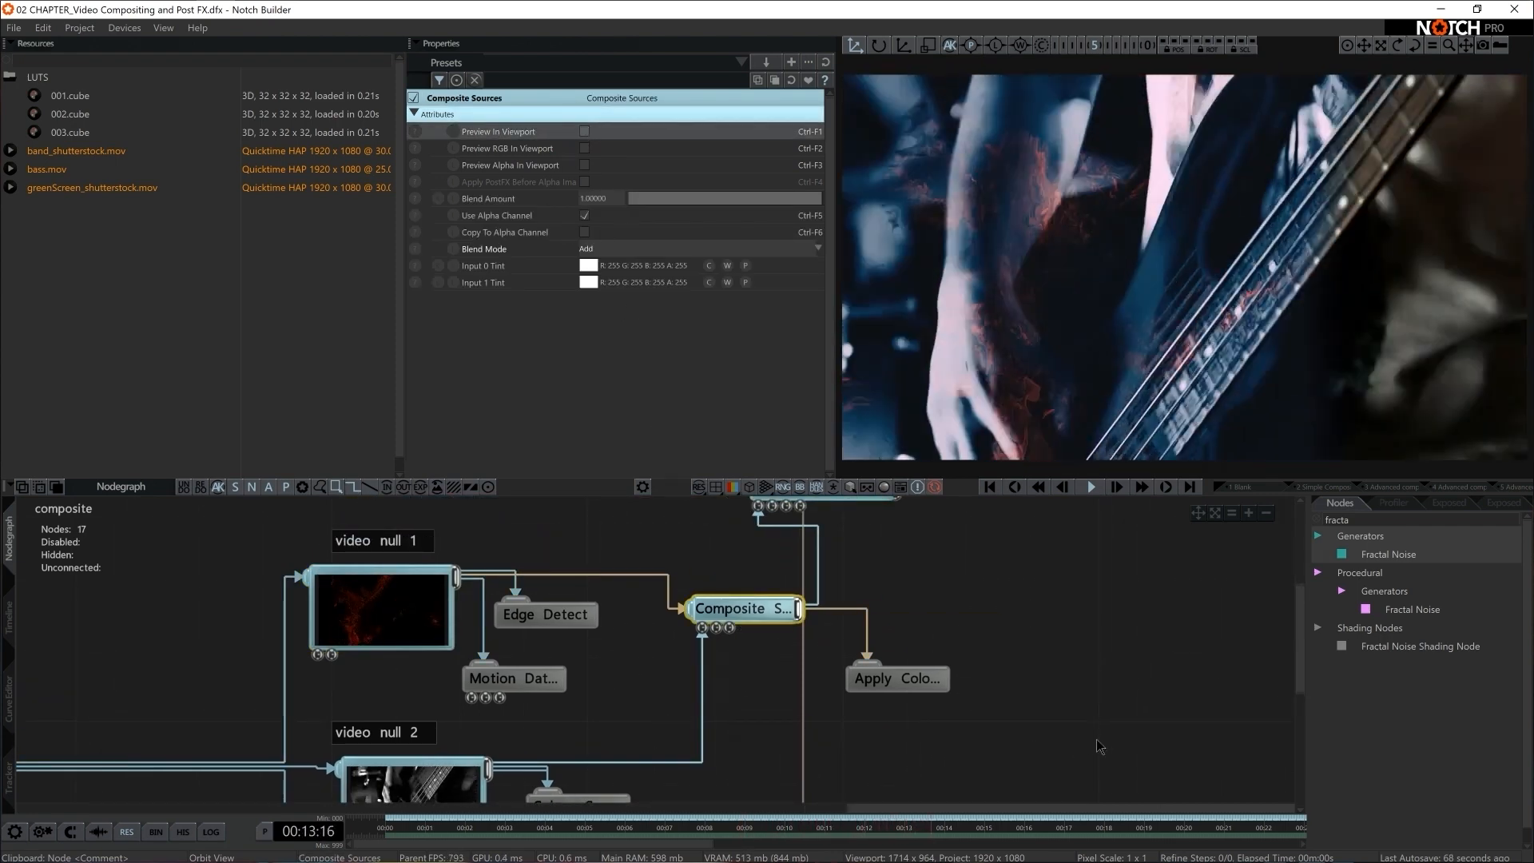
Inspect the Blend Mode attribute of the first Image 2D node
scroll(1099, 747, "down", 5)
middle_click_drag(1015, 736, 1013, 685)
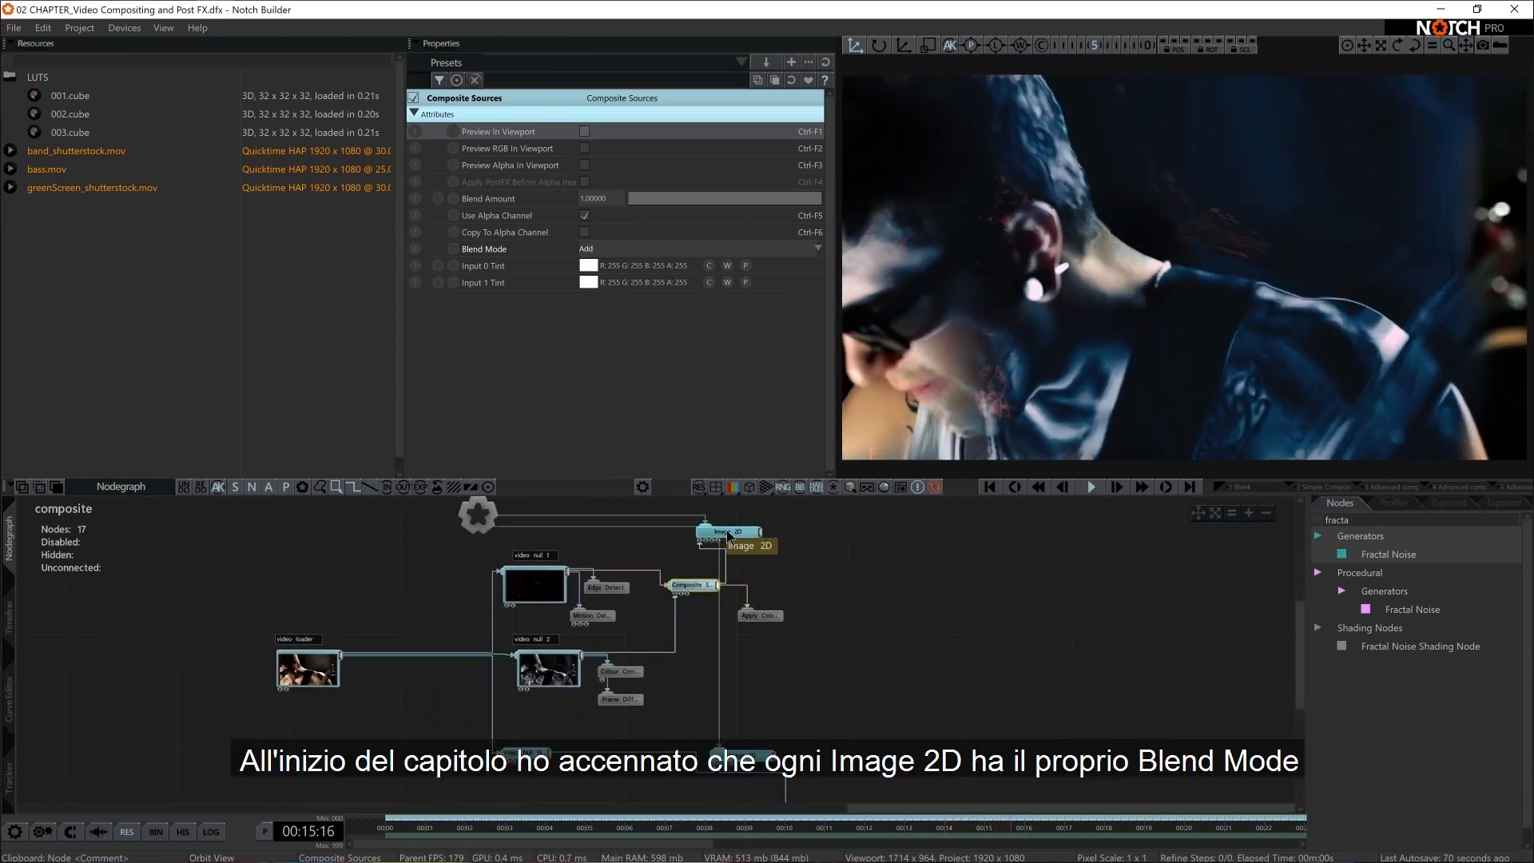
left_click(738, 535)
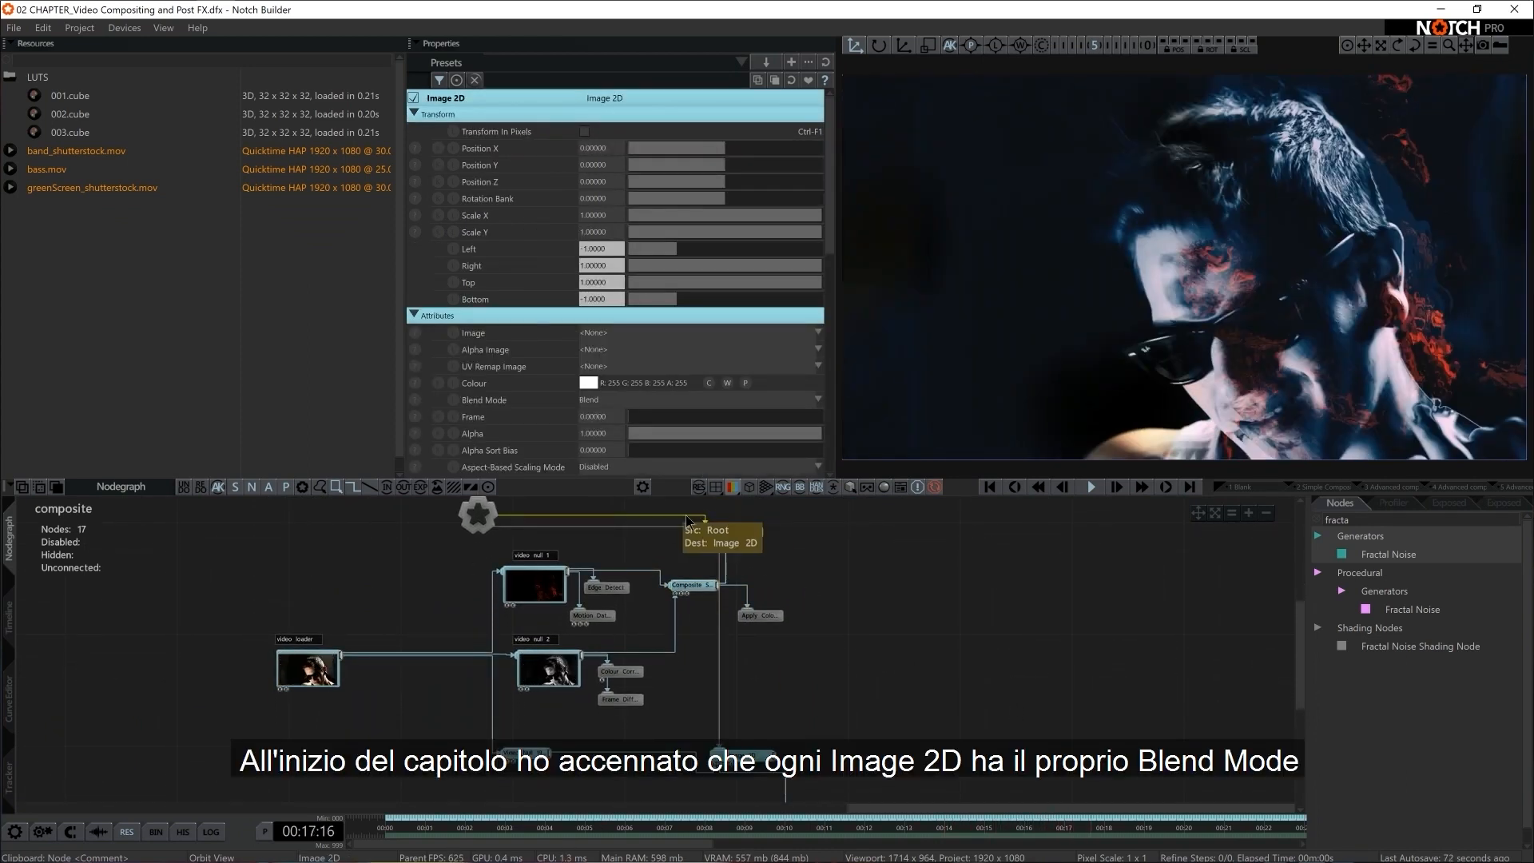
scroll(687, 384, "down", 2)
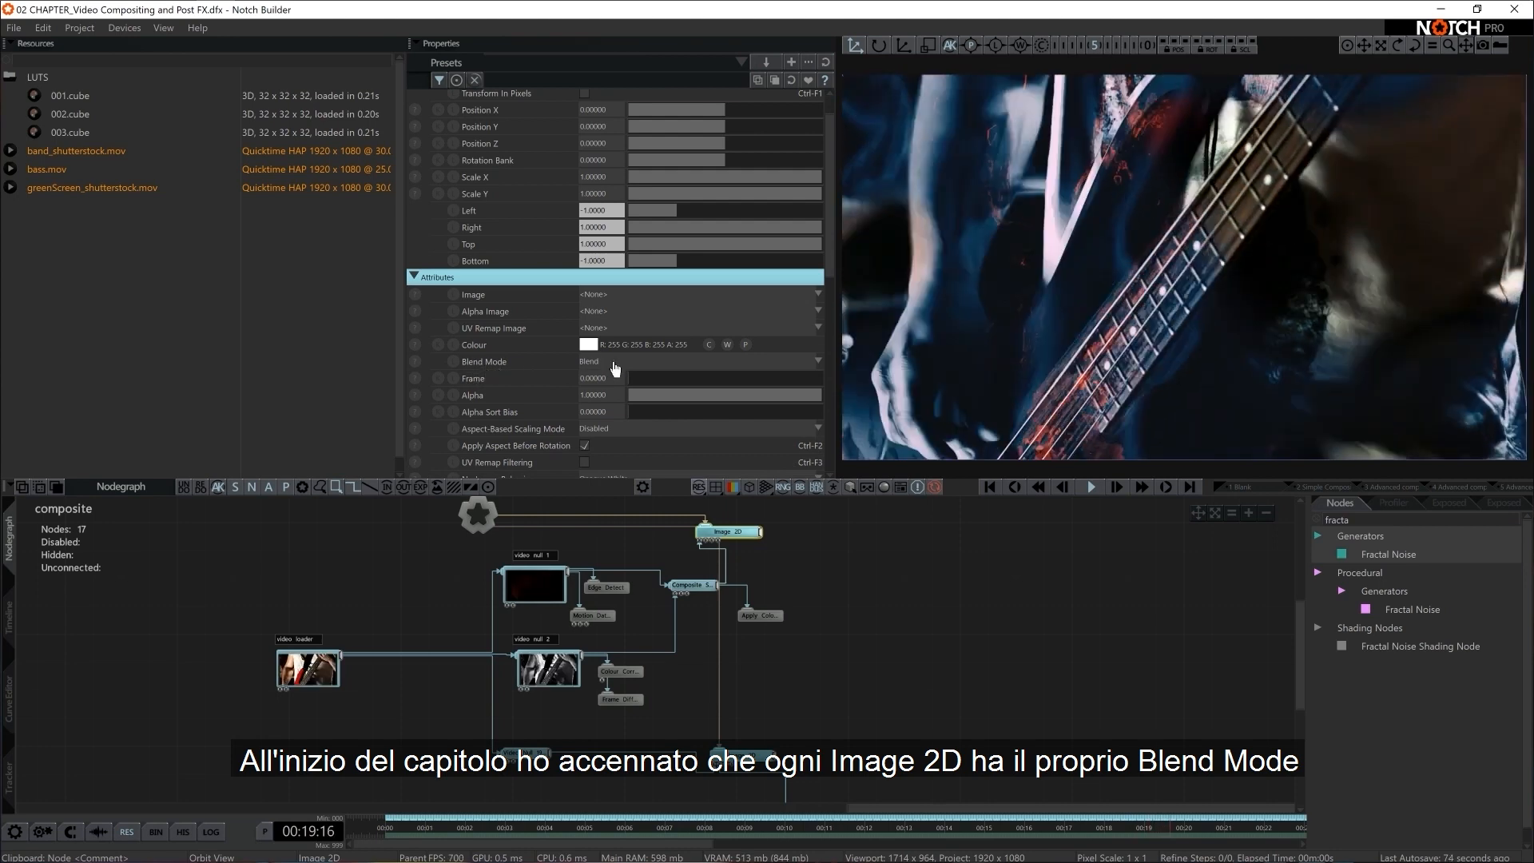
Add a third Image 2D node below the Fractal Noise and connect it to the Root
left_click(908, 702)
scroll(923, 718, "down", 2)
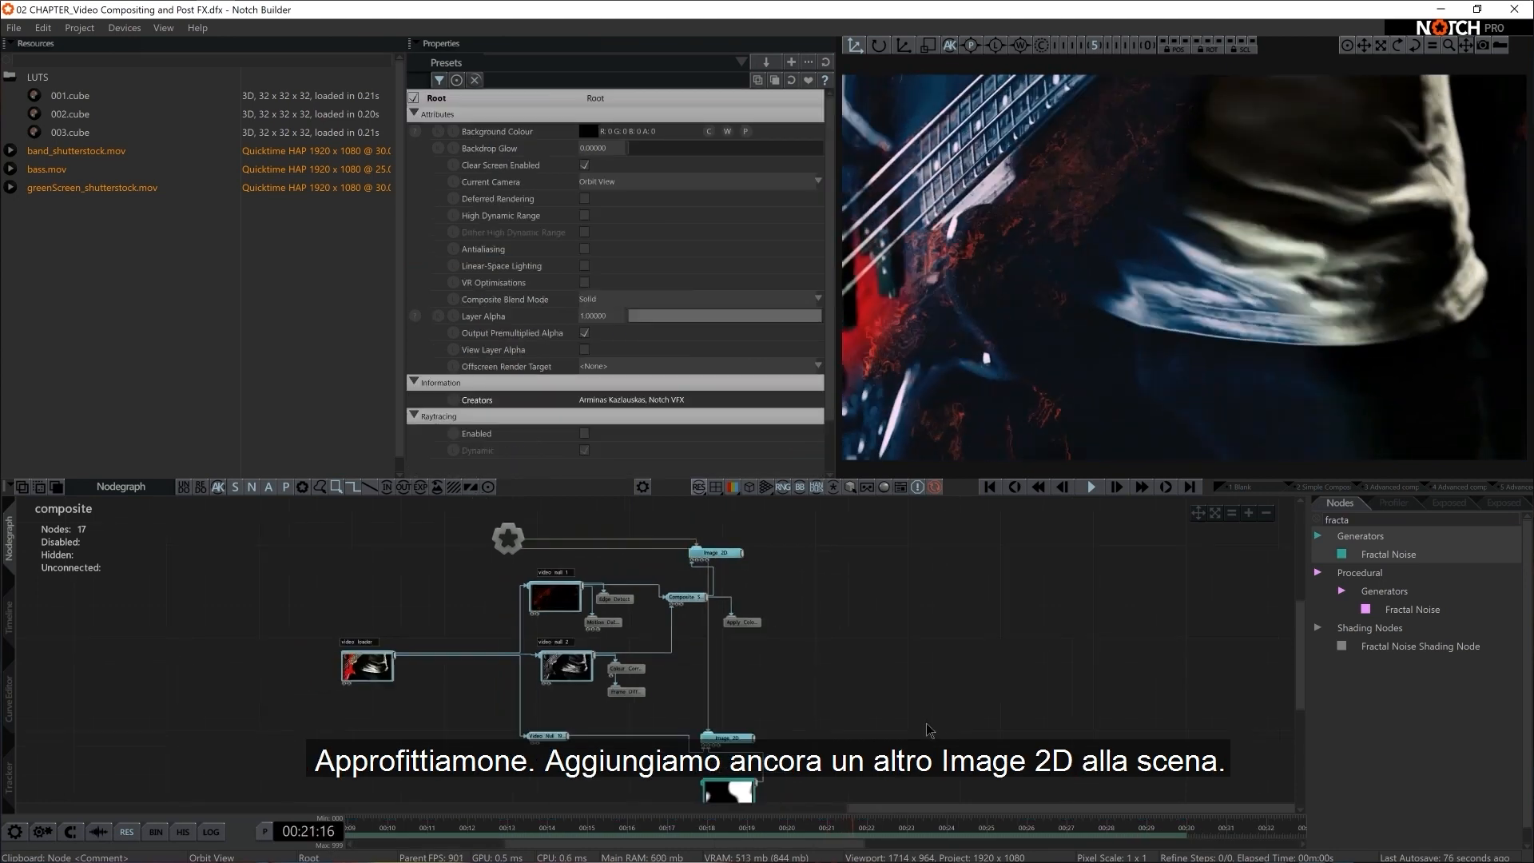
middle_click_drag(786, 709, 777, 650)
left_click(1373, 521)
type("ima")
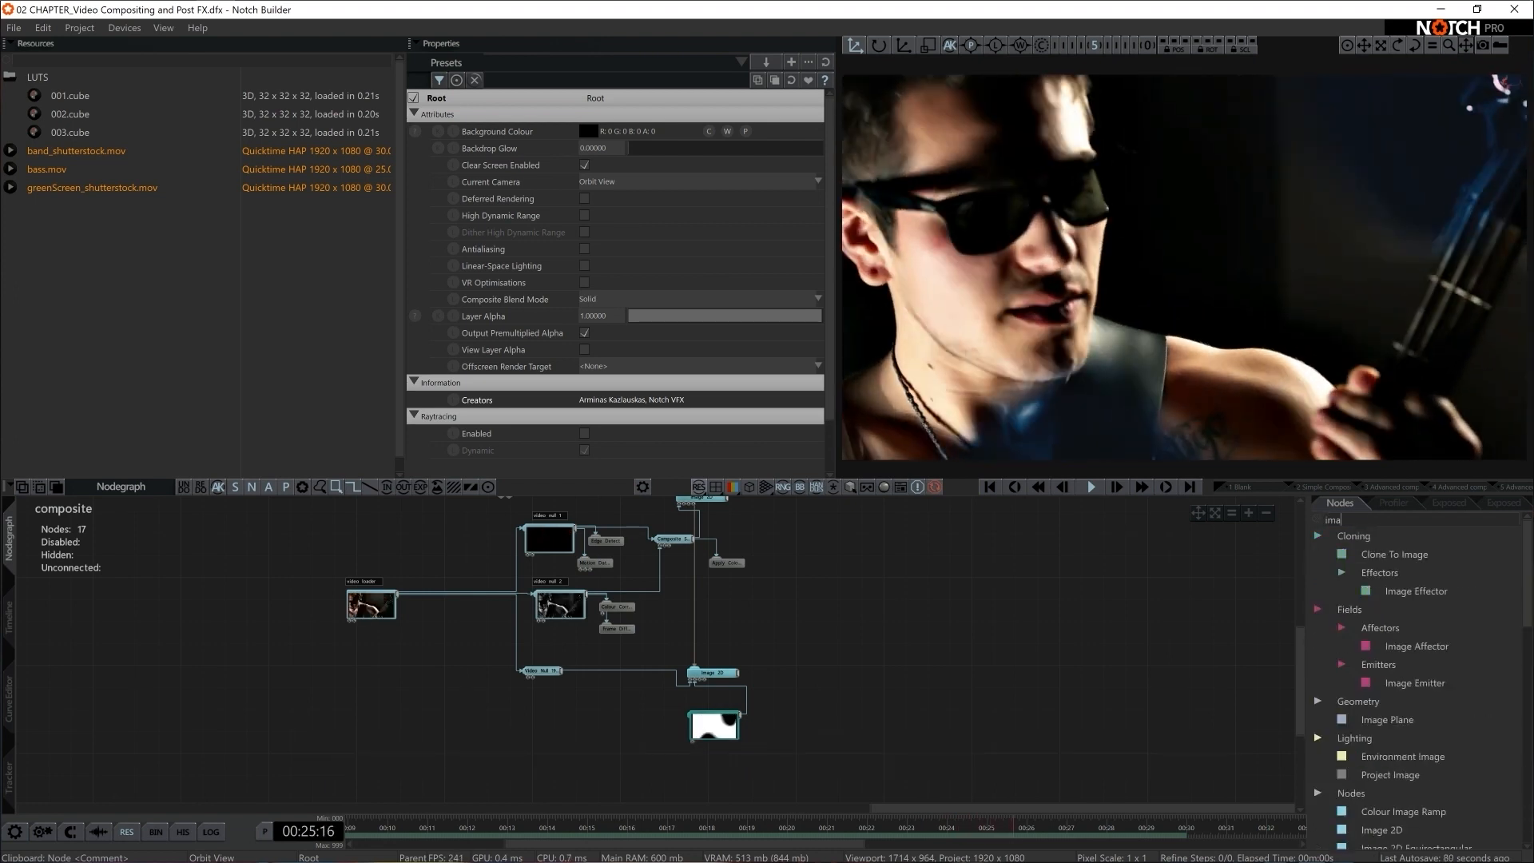
type("ge 2")
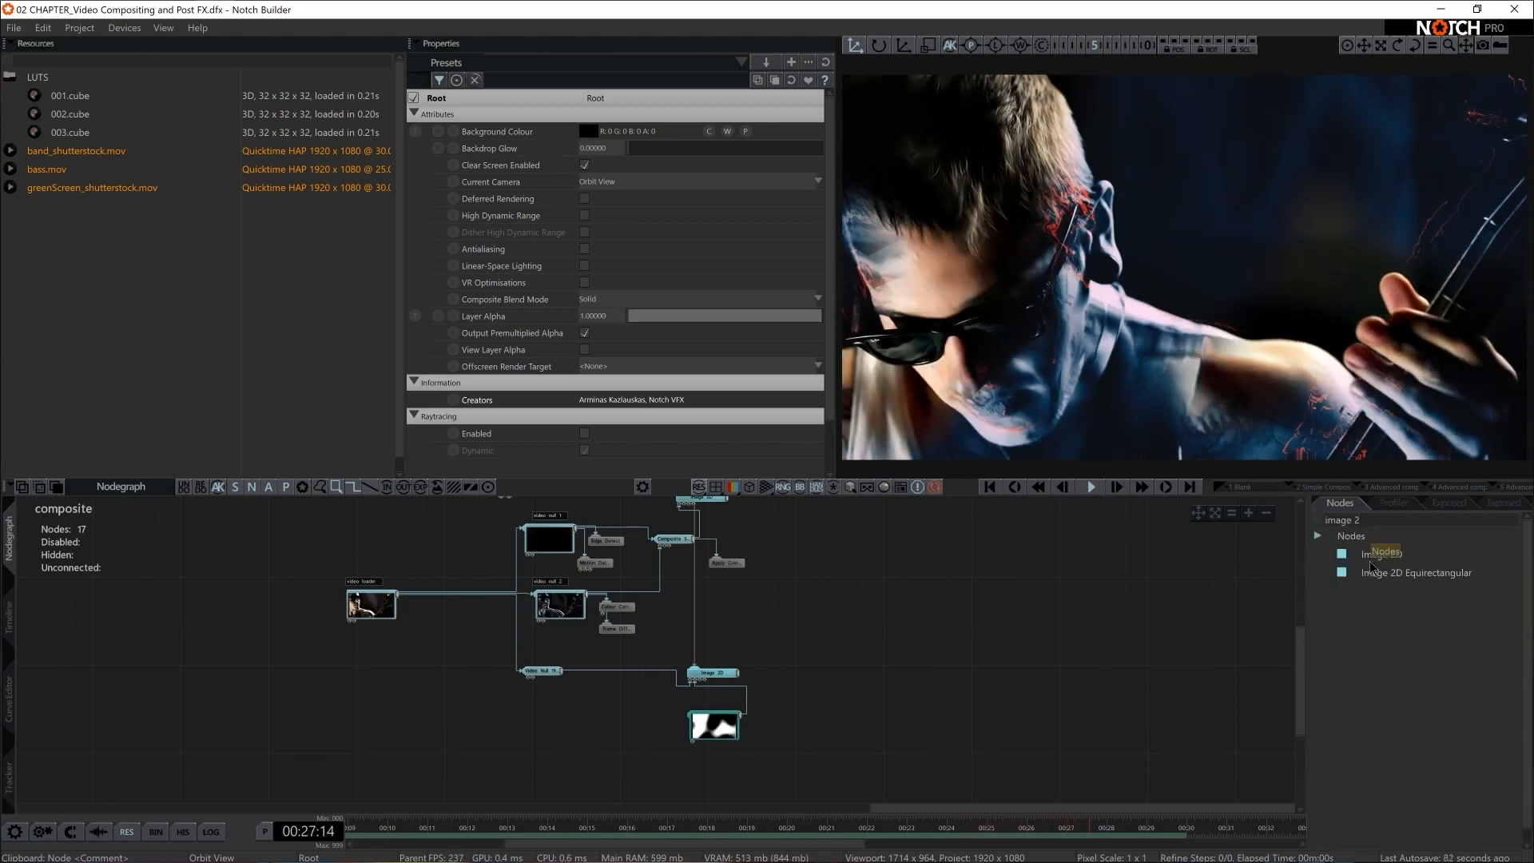
left_click_drag(1381, 554, 959, 765)
left_click_drag(688, 770, 688, 770)
scroll(774, 750, "down", 1)
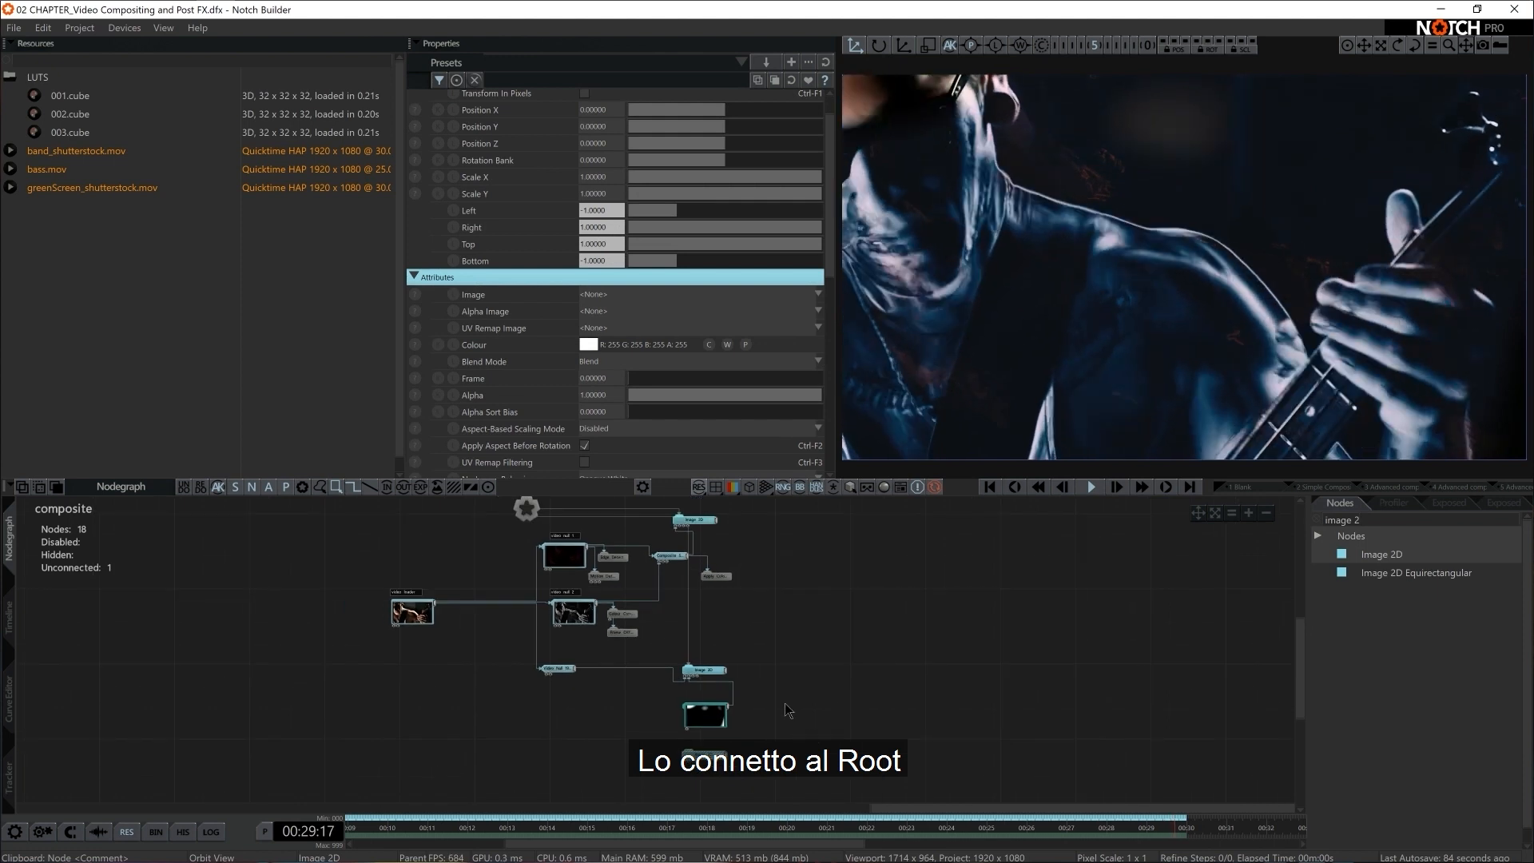
left_click_drag(534, 520, 692, 755)
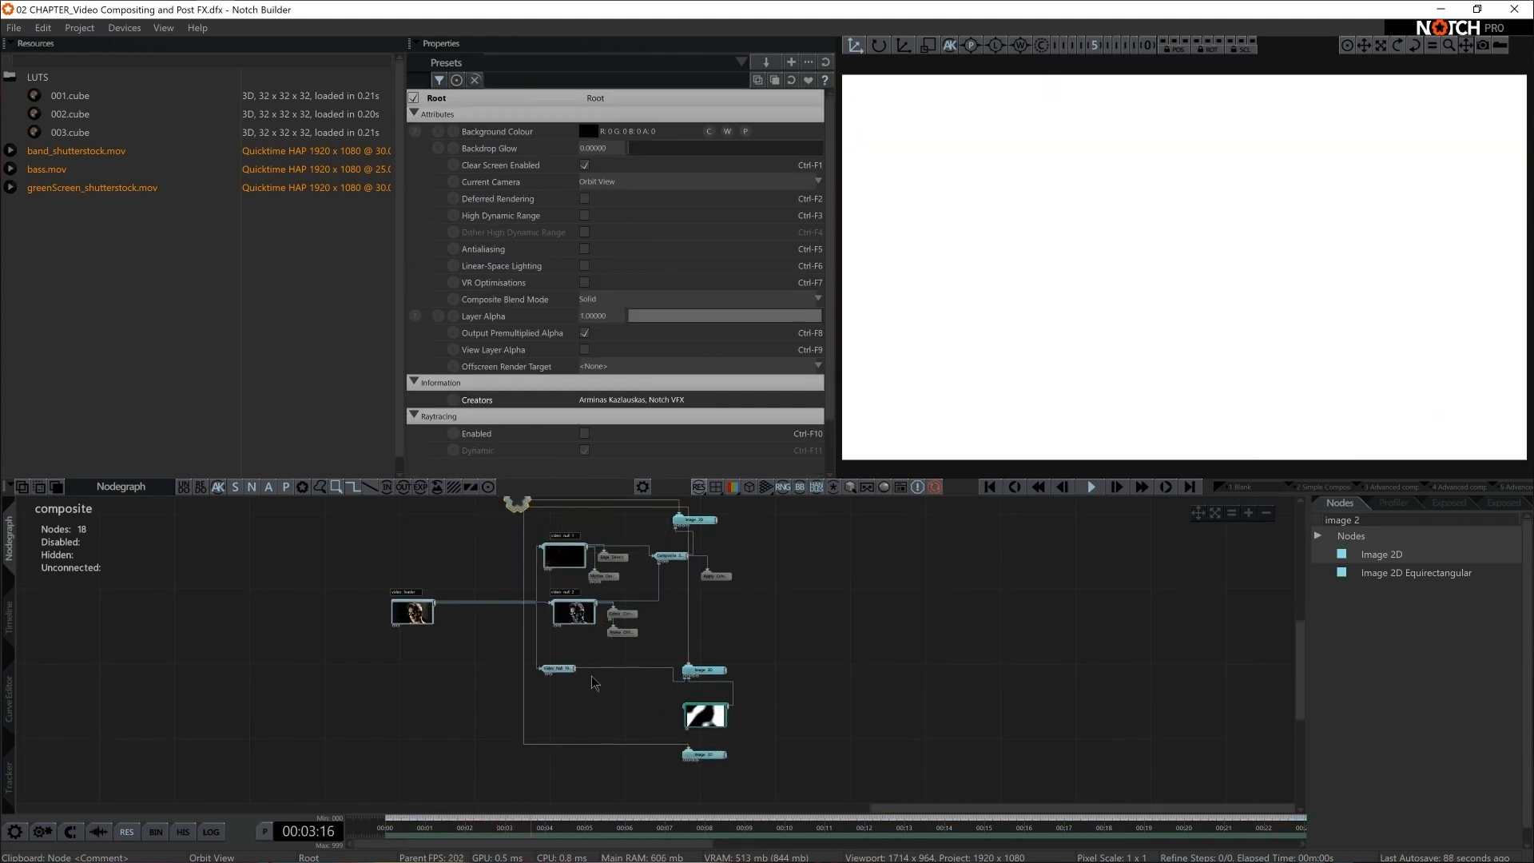
Add a Video Null beside the third Image 2D, feed it from the video loader and connect it to the Image 2D's image input
type("null")
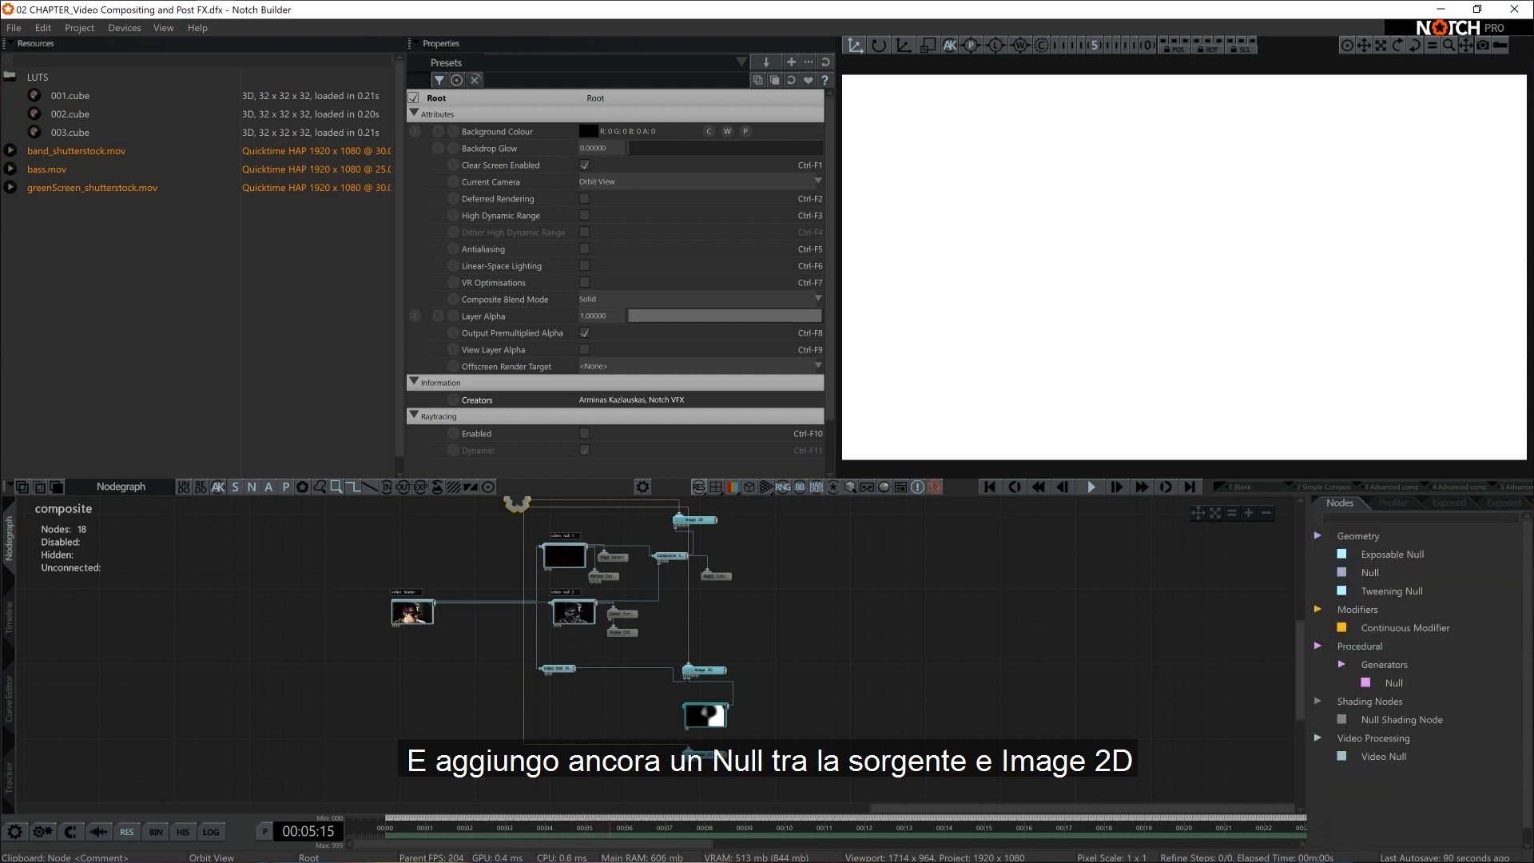
left_click_drag(1389, 722, 978, 797)
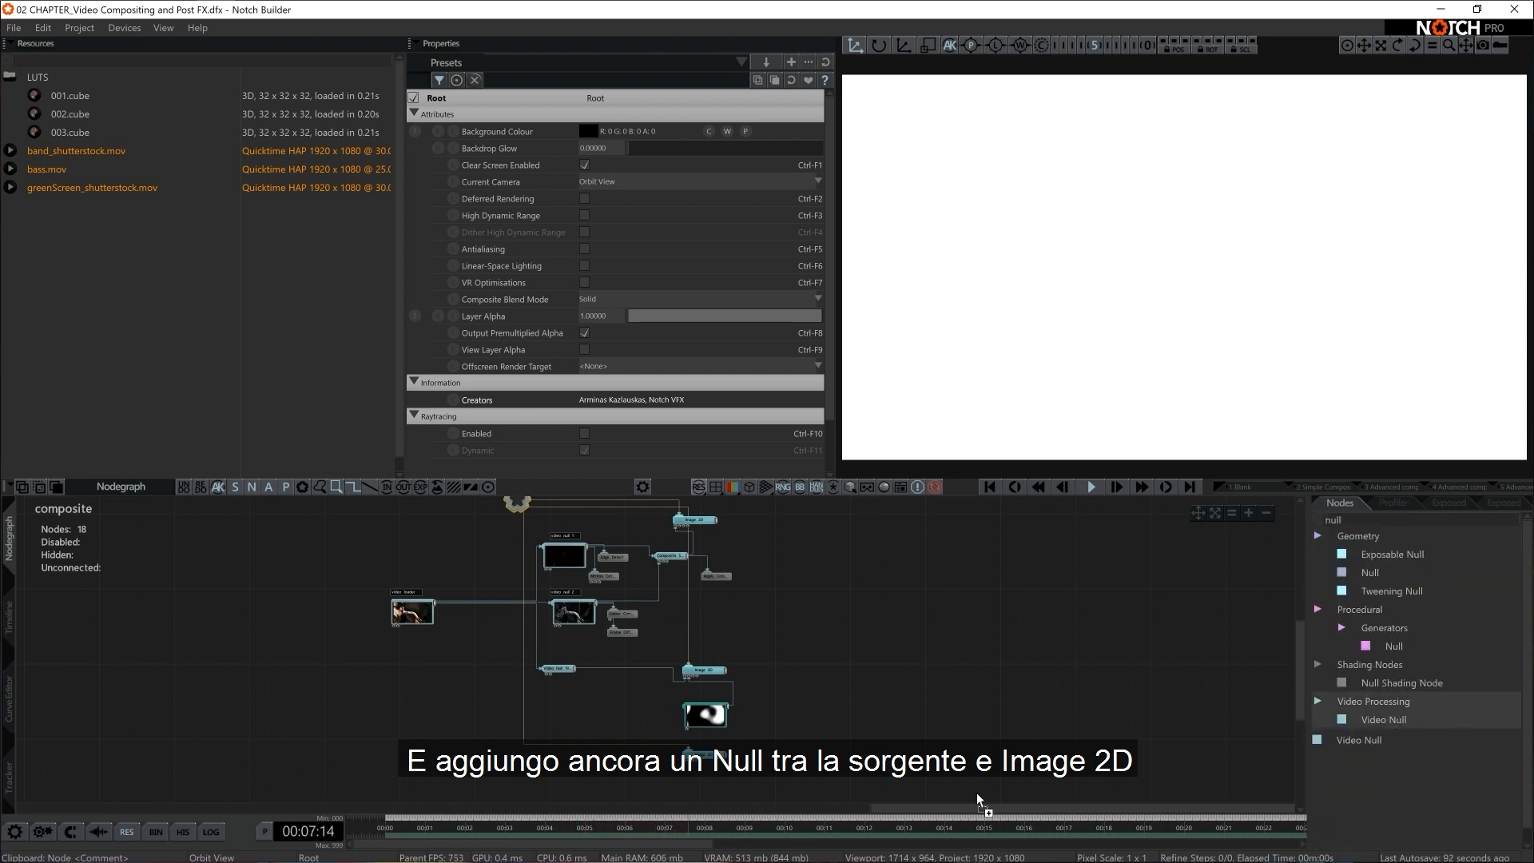
left_click_drag(581, 777, 580, 774)
left_click_drag(436, 605, 493, 708)
left_click_drag(573, 752, 587, 772)
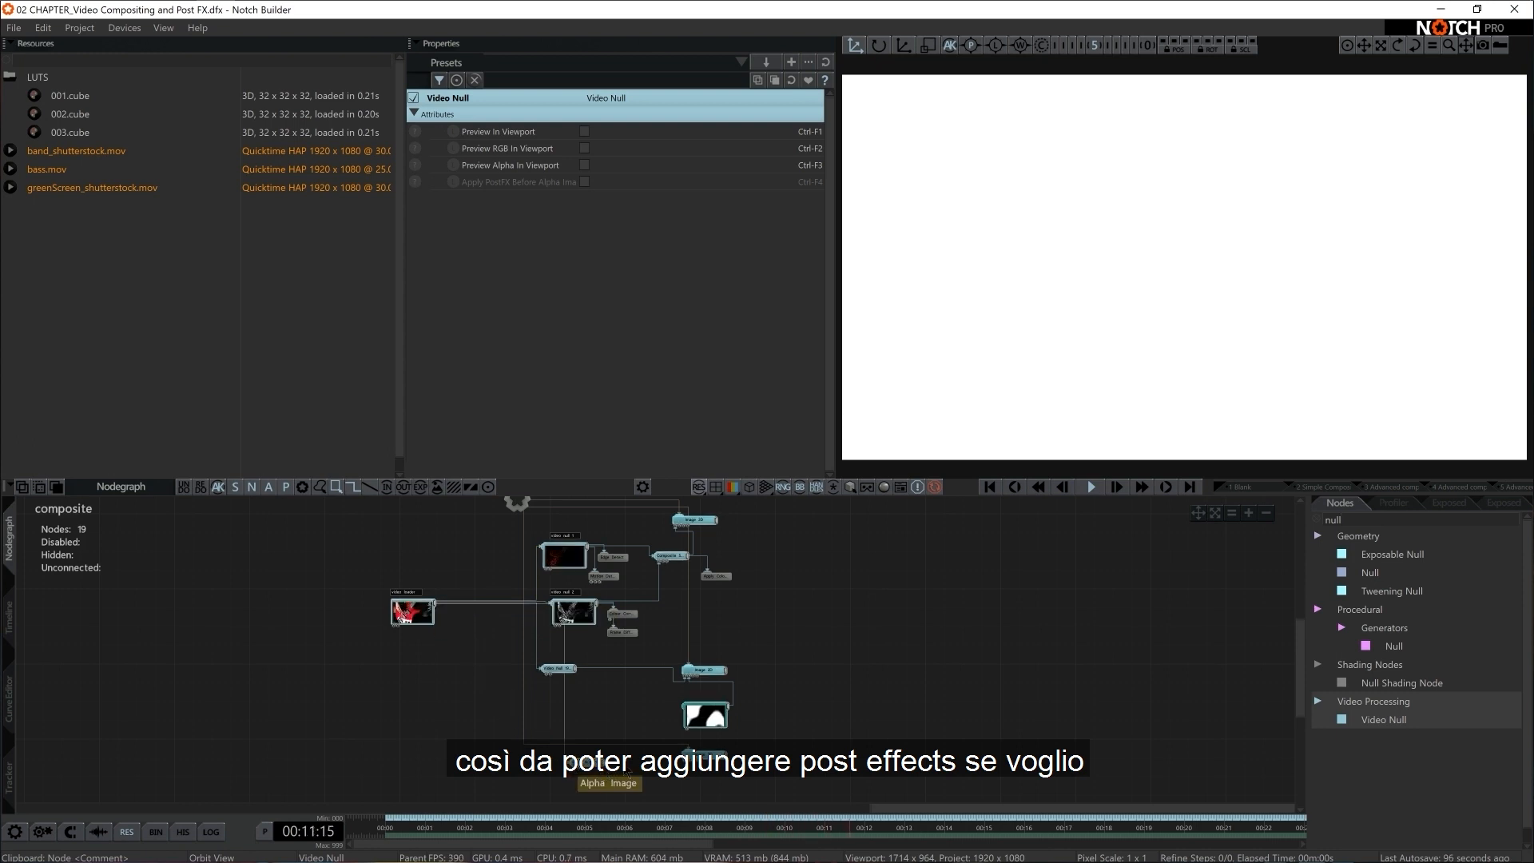
left_click_drag(679, 776, 685, 764)
middle_click_drag(670, 786, 760, 739)
Show the preview thumbnail on the new Video Null feeding the third Image 2D
scroll(769, 741, "up", 1)
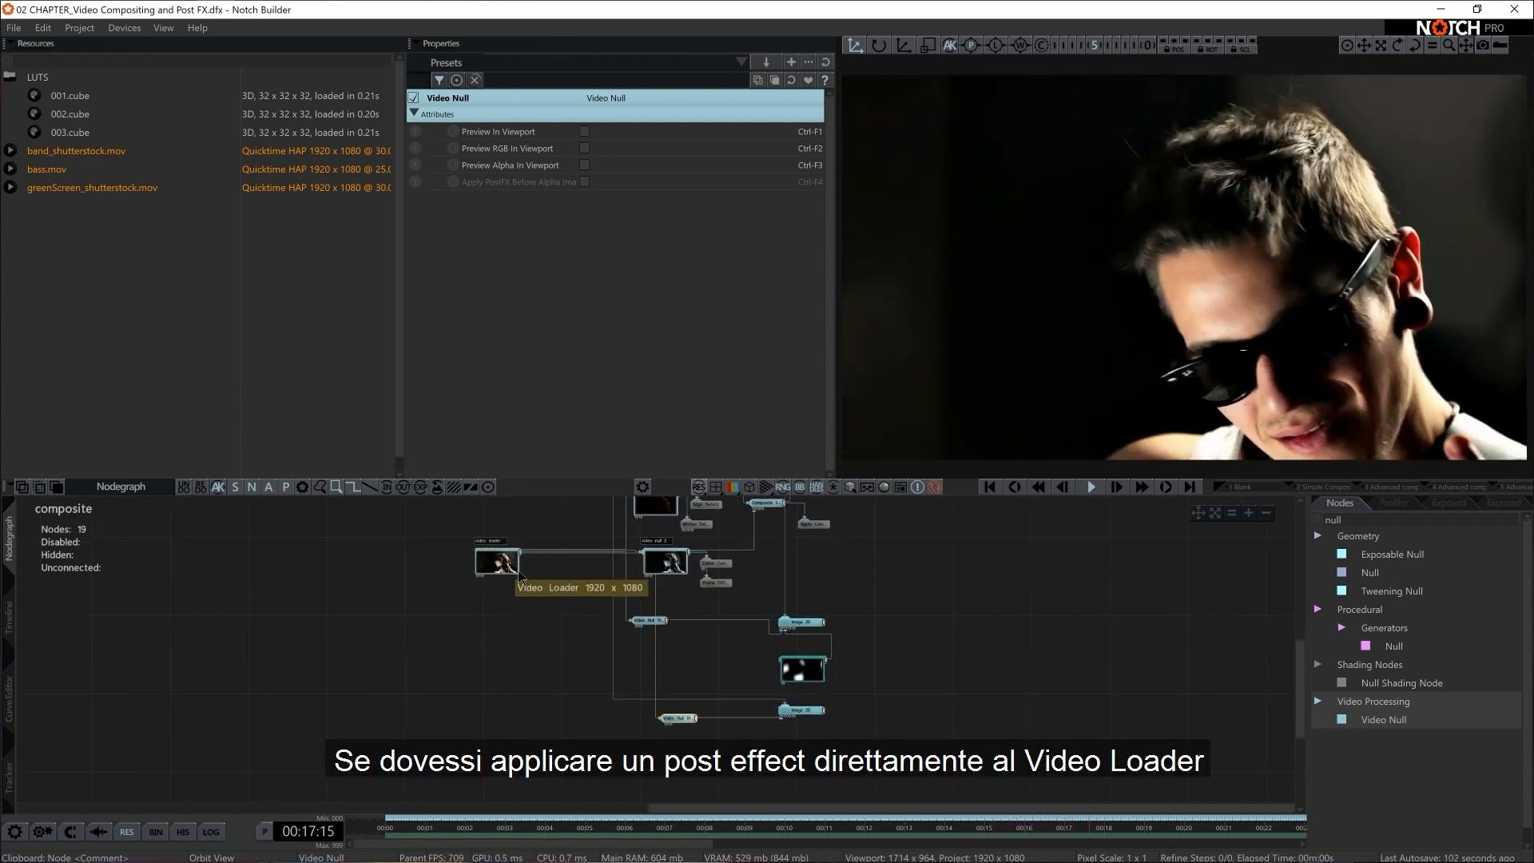
middle_click_drag(594, 573, 582, 616)
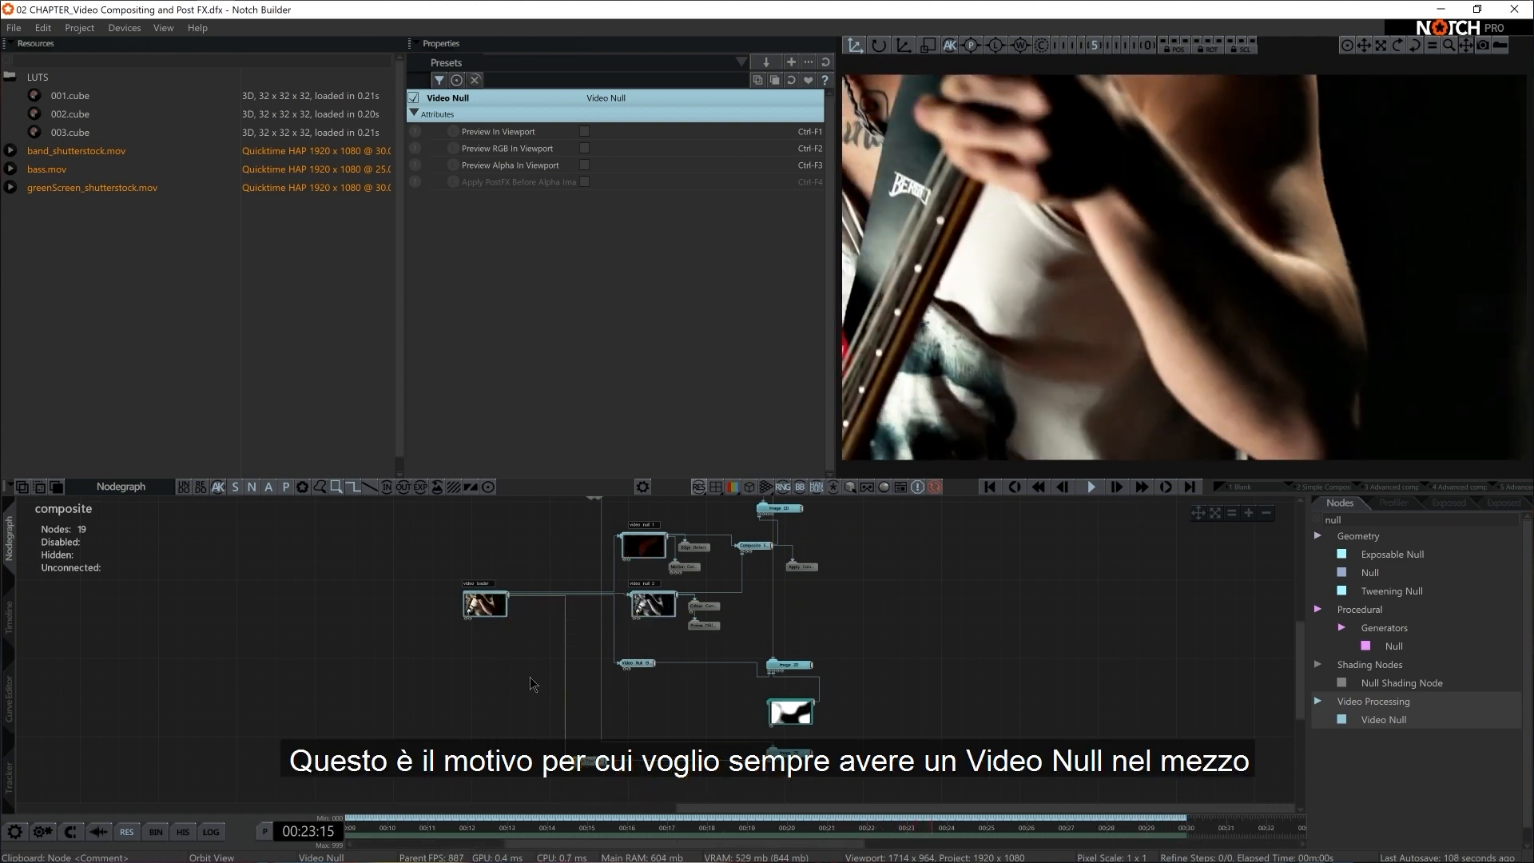
scroll(692, 779, "up", 5)
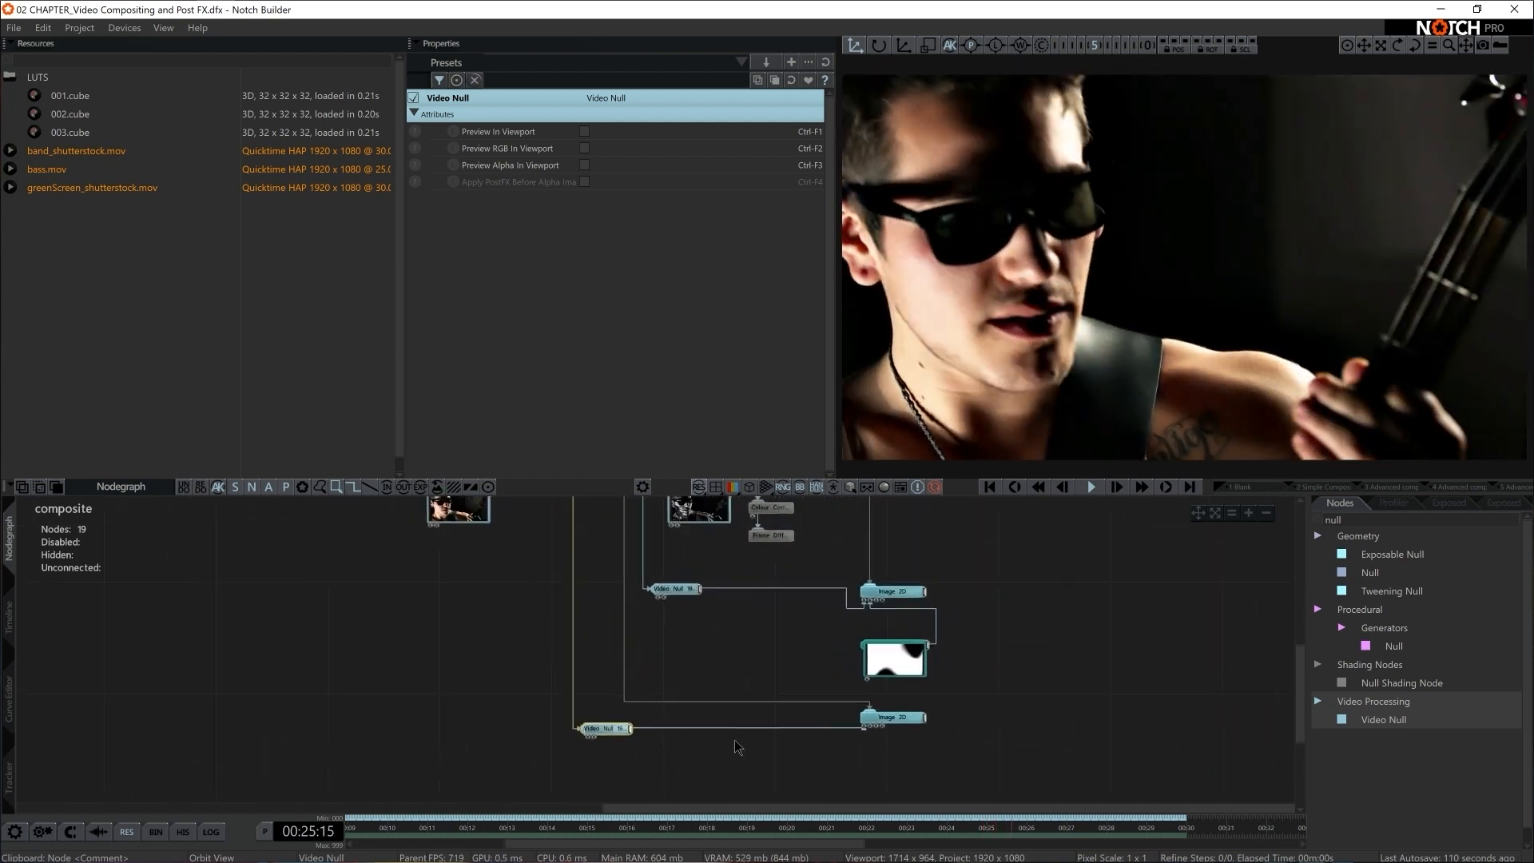
double_click(585, 750, "shift")
middle_click_drag(752, 788, 780, 703)
scroll(779, 702, "up", 5)
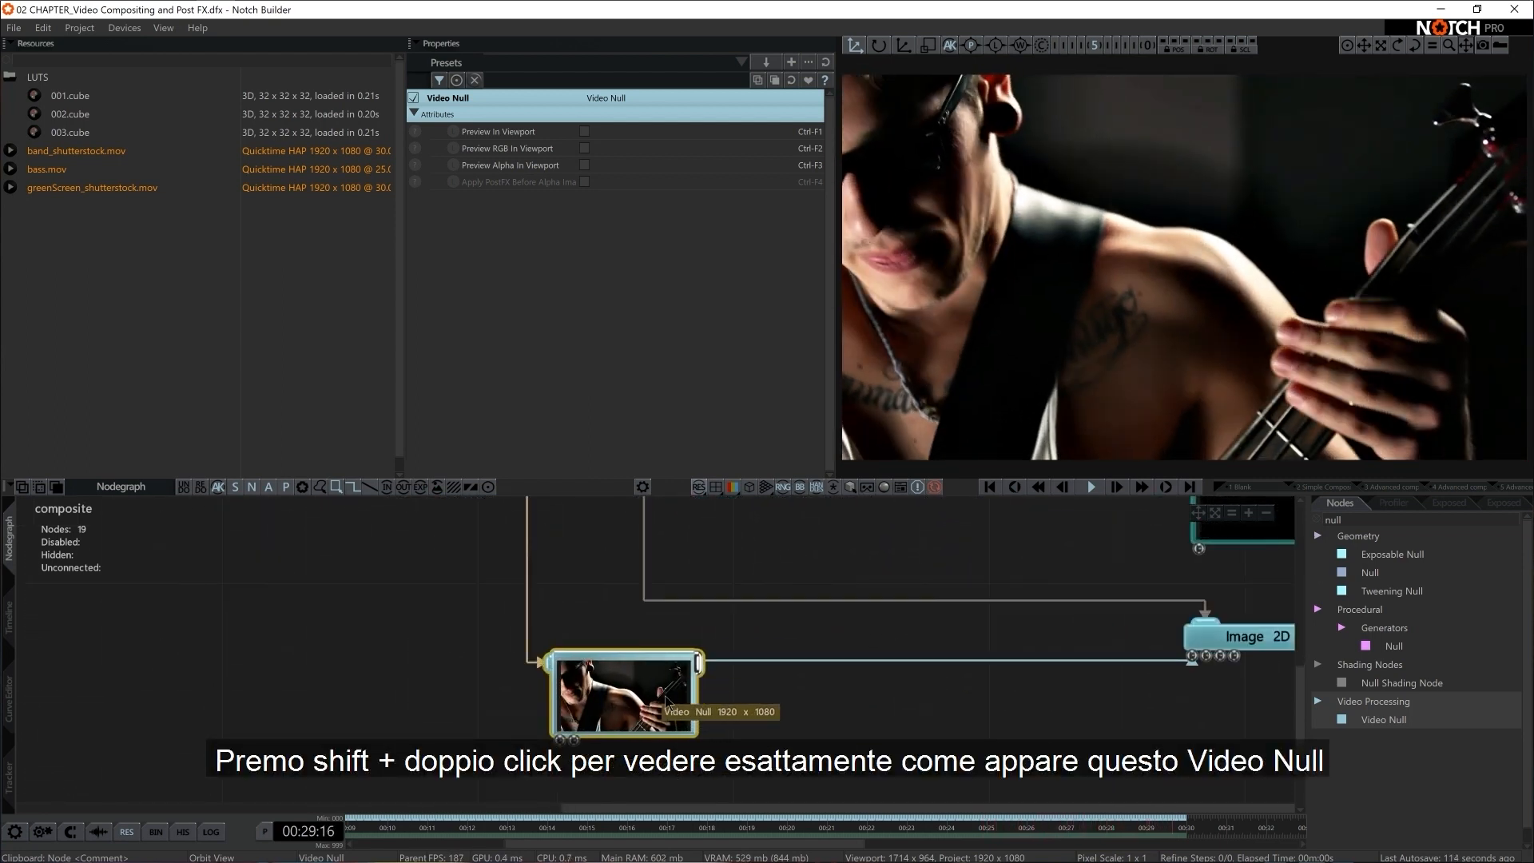
Attach a Threshold effect to the new Video Null and set its Output Mode to Mask
double_click(1344, 518)
key("BackSpace")
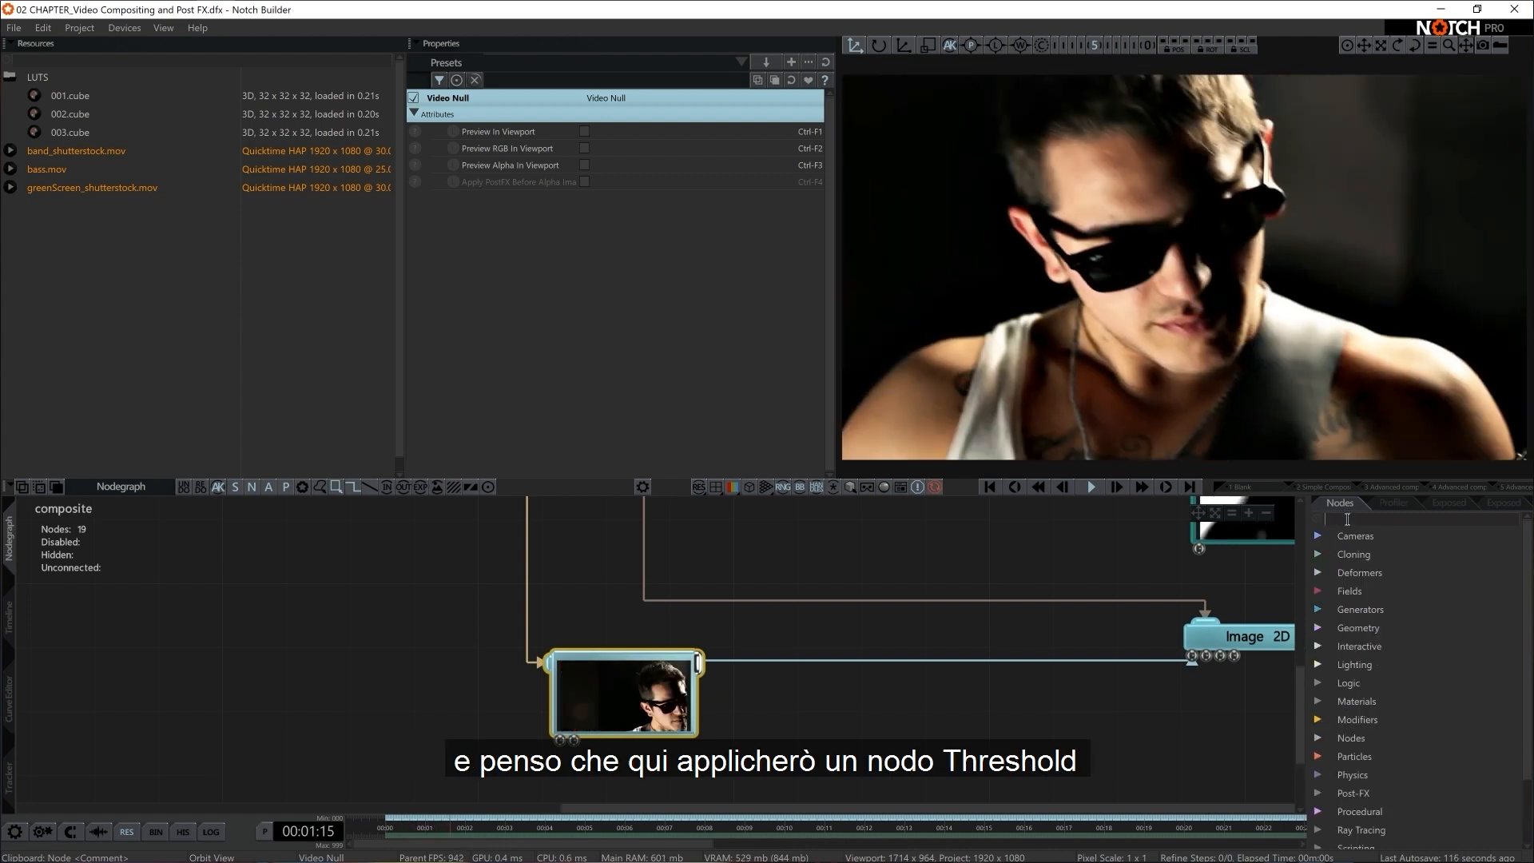
type("thre")
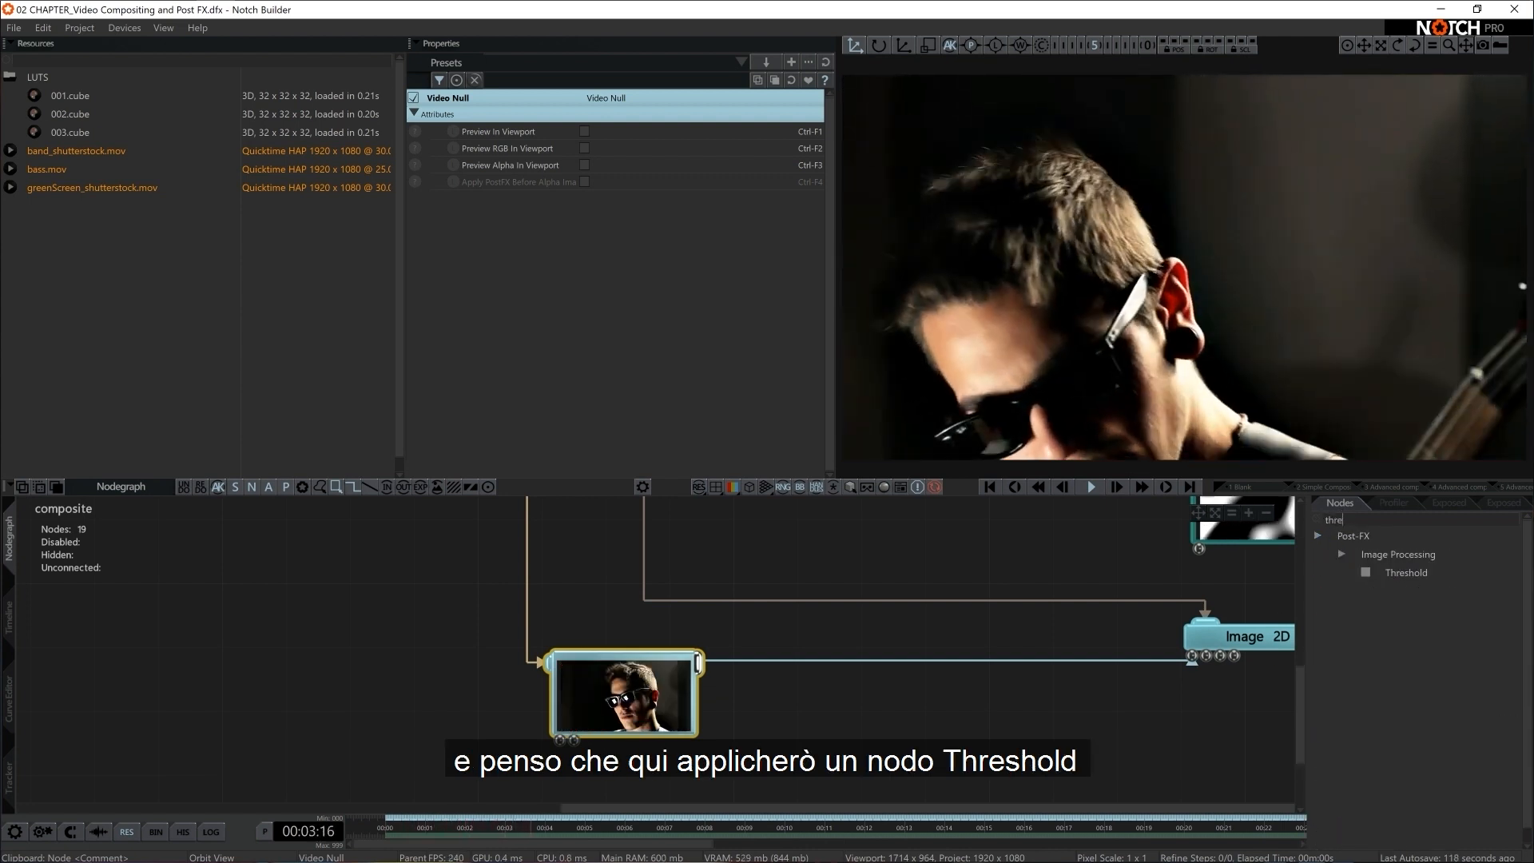
left_click_drag(1406, 572, 724, 727)
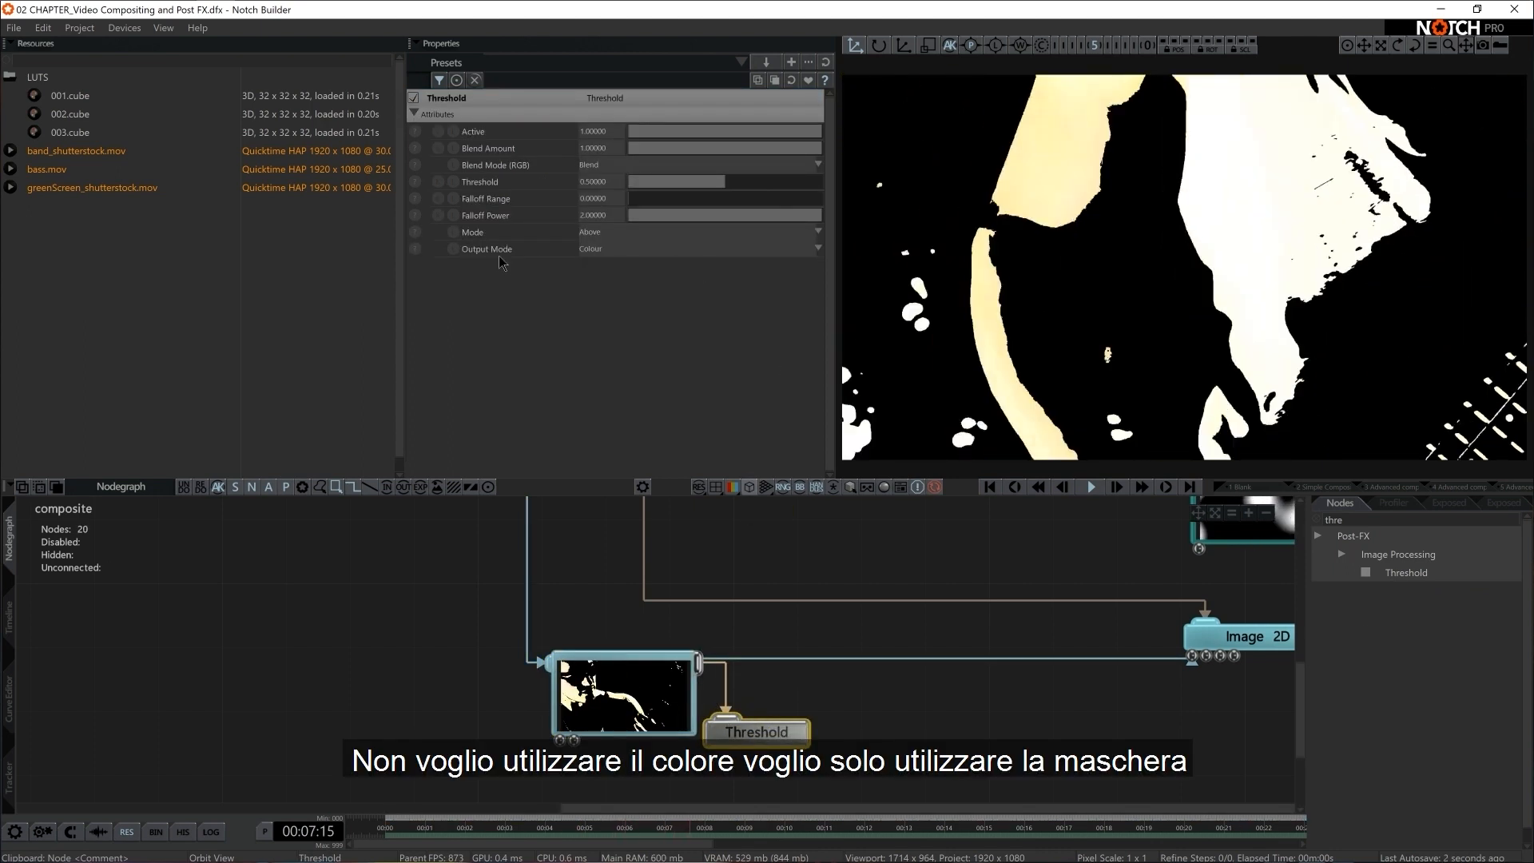
left_click(599, 249)
left_click(609, 275)
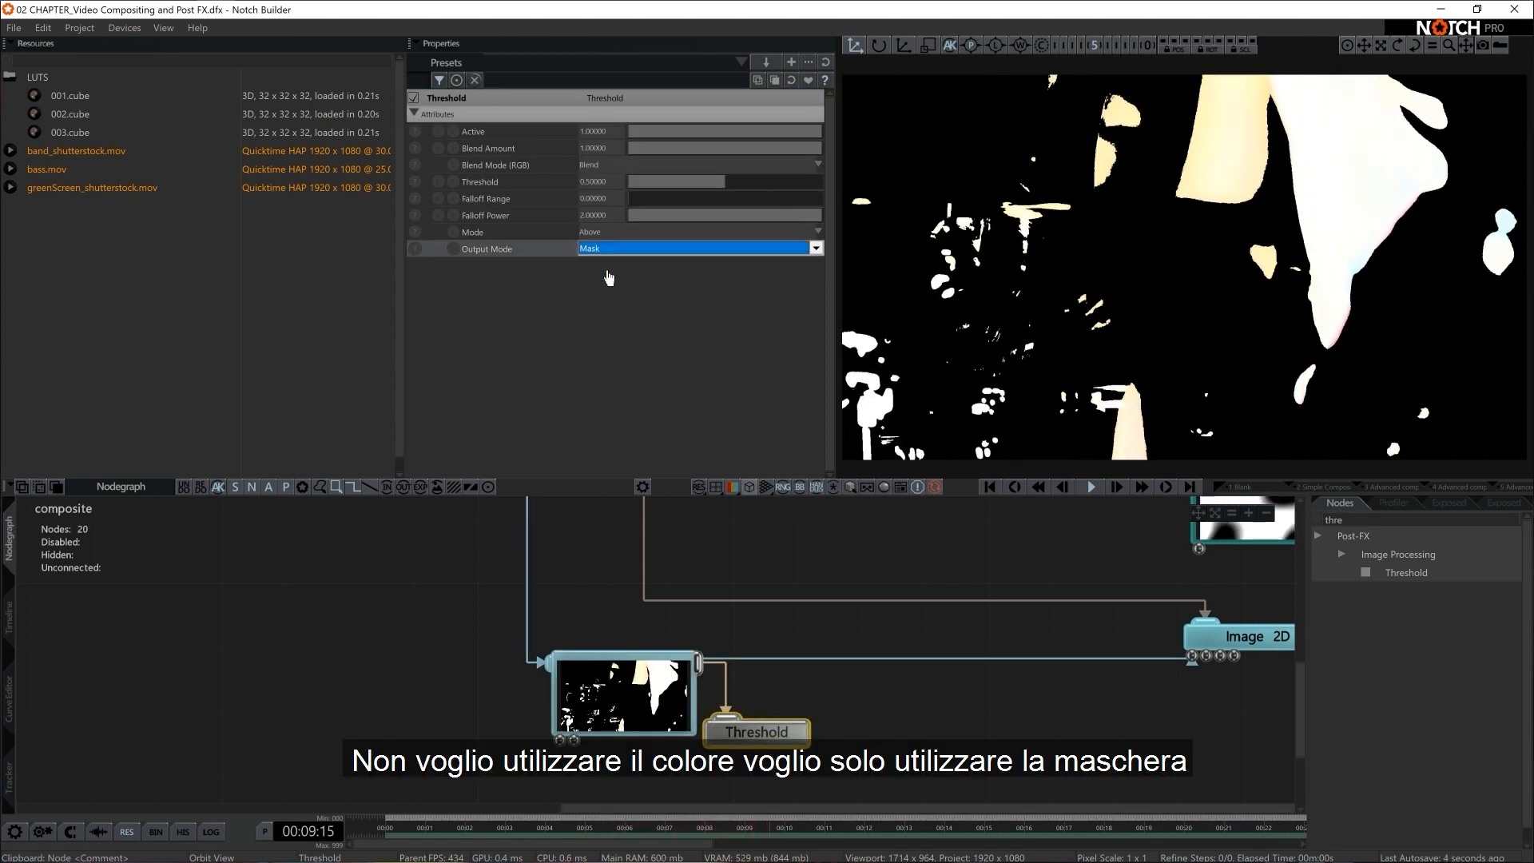
Set the Threshold effect's Falloff Range to 0.05 and its Threshold to 0.5
left_click_drag(719, 182, 703, 192)
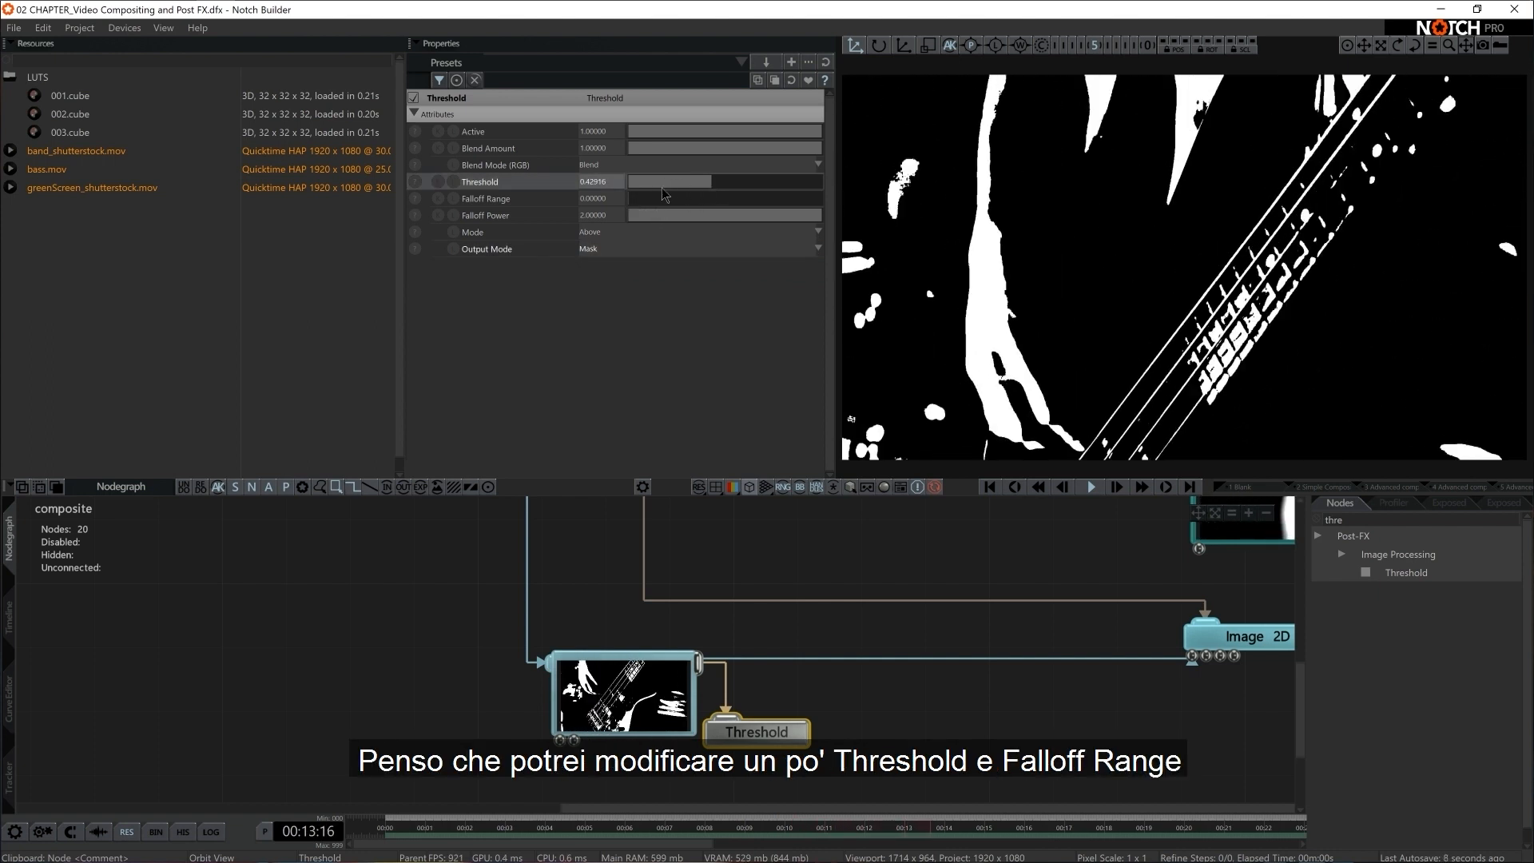
left_click_drag(727, 186, 642, 204)
double_click(595, 199)
type("0.05")
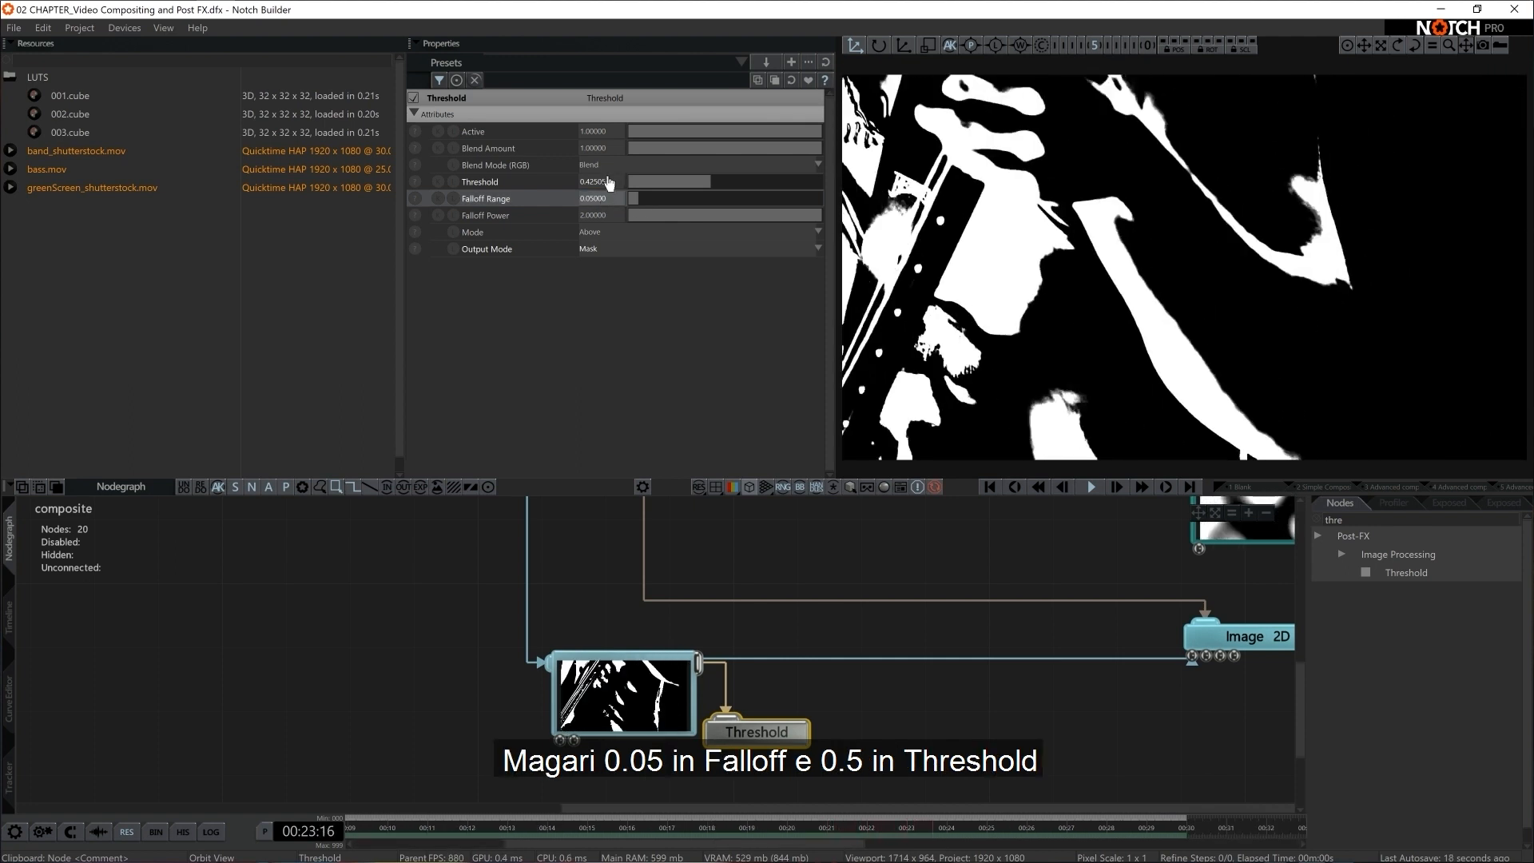
double_click(605, 182)
type("0.5")
key("Return")
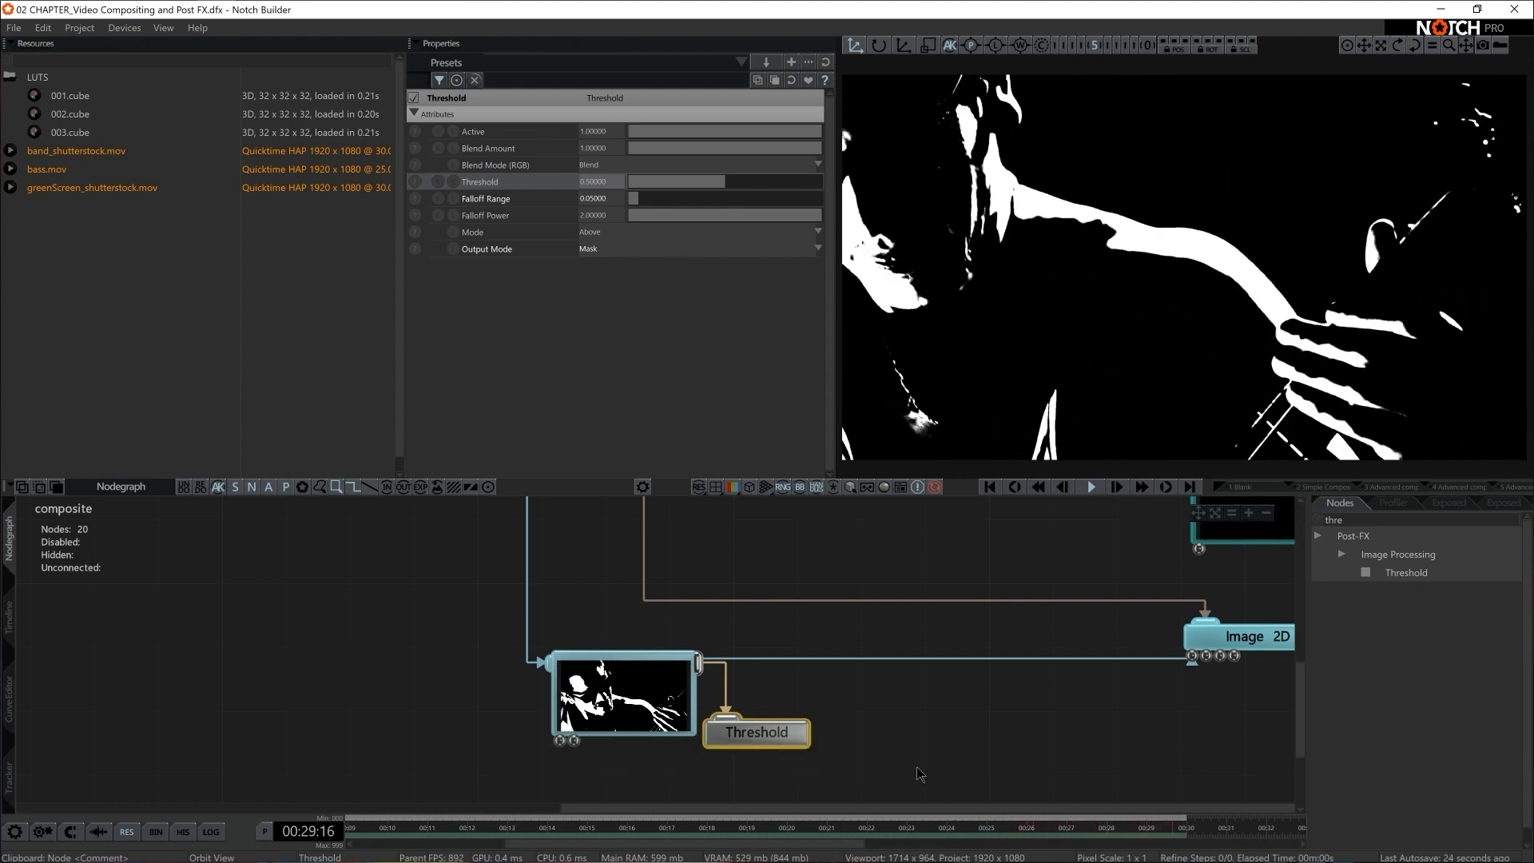
Add a Tint effect after the Threshold in the Video Null's effect chain and set its colour to orange-red
left_click_drag(773, 731, 837, 699)
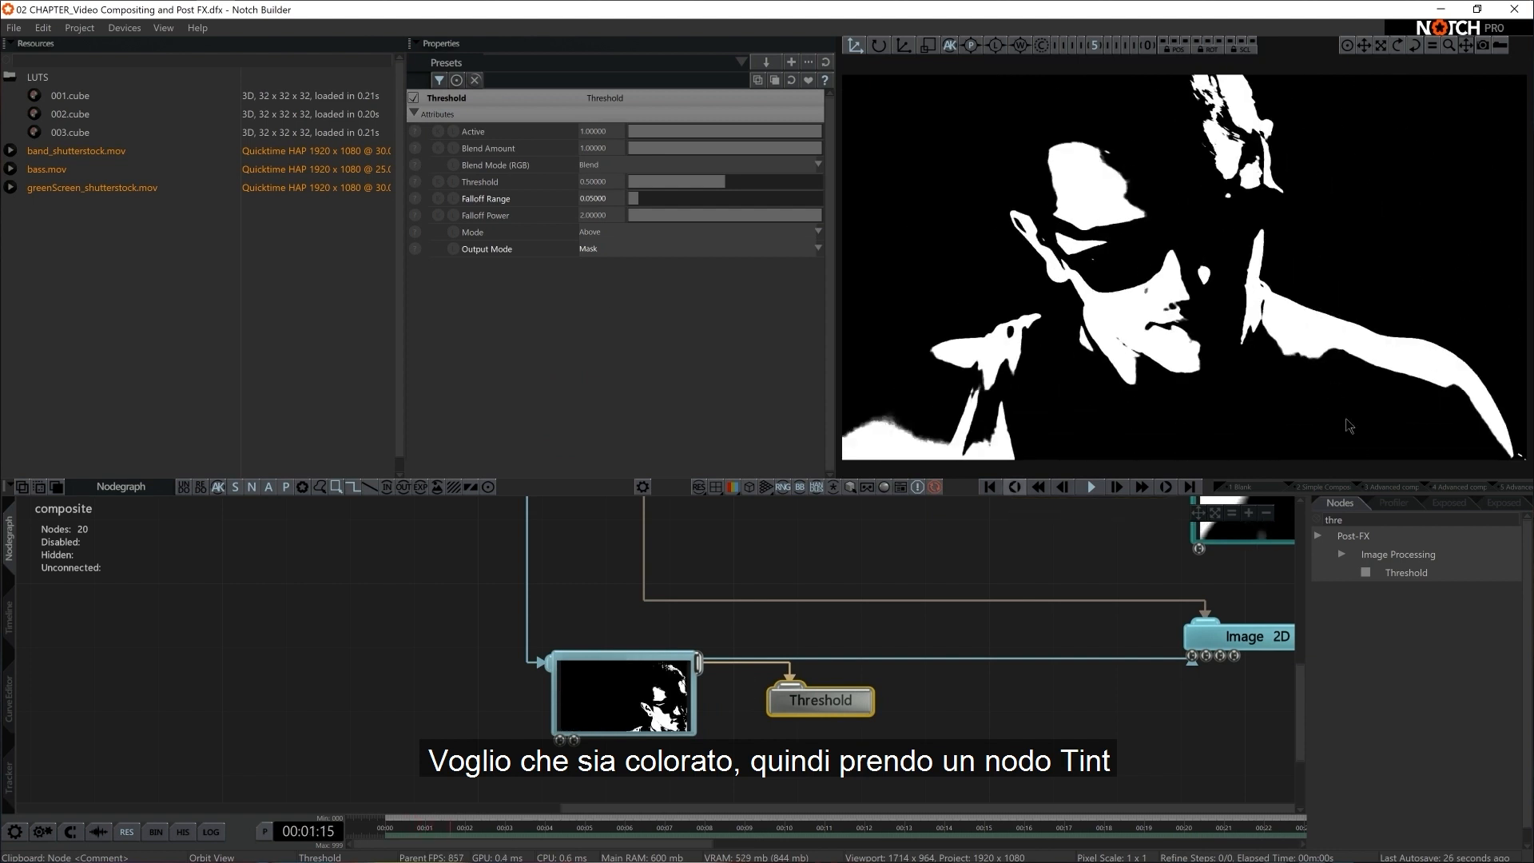
type("tint")
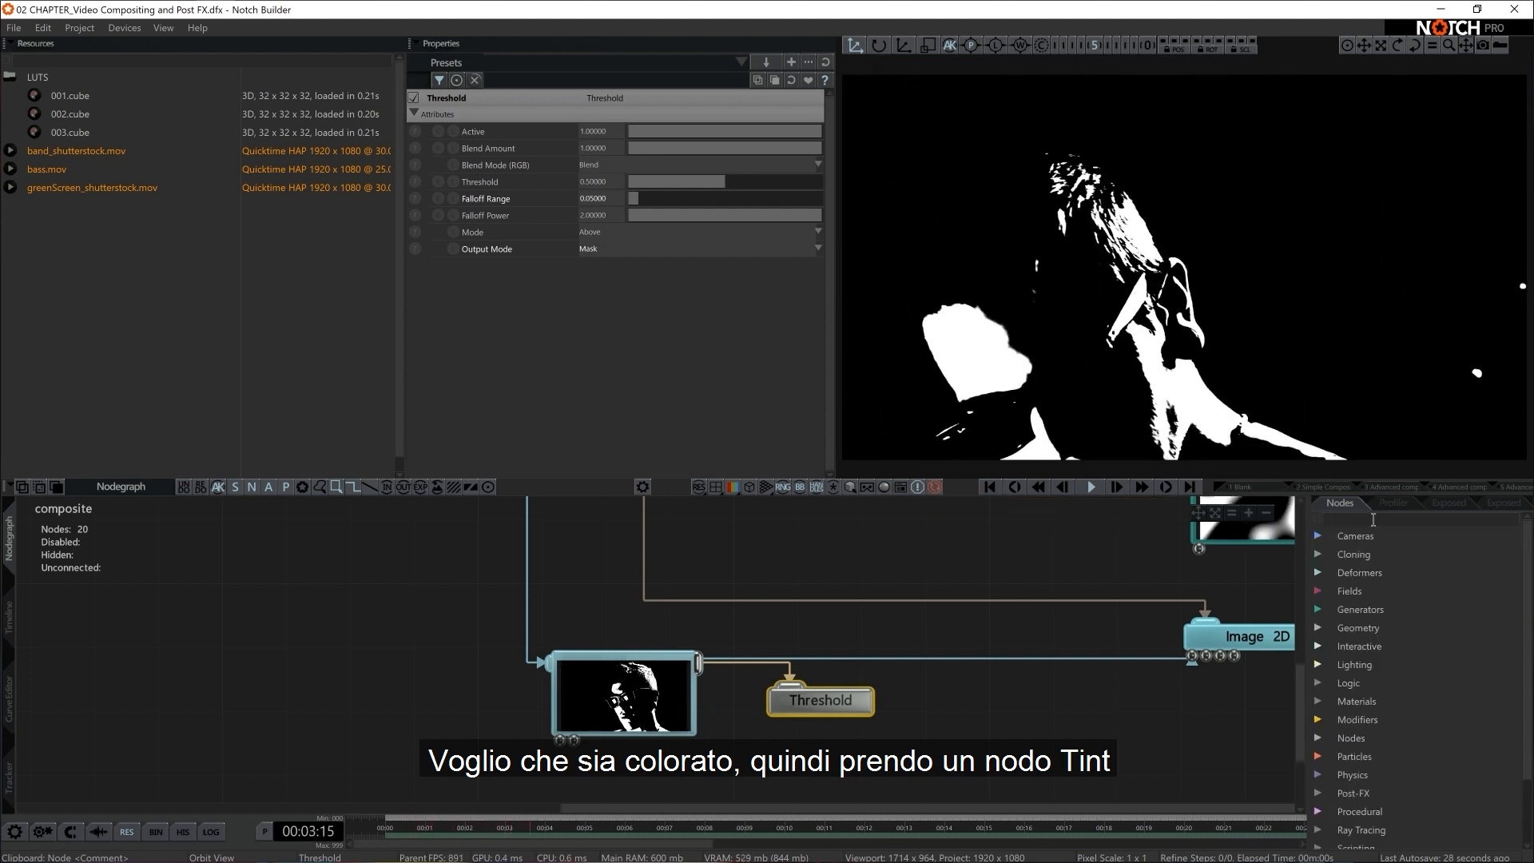
left_click_drag(1394, 576, 1196, 694)
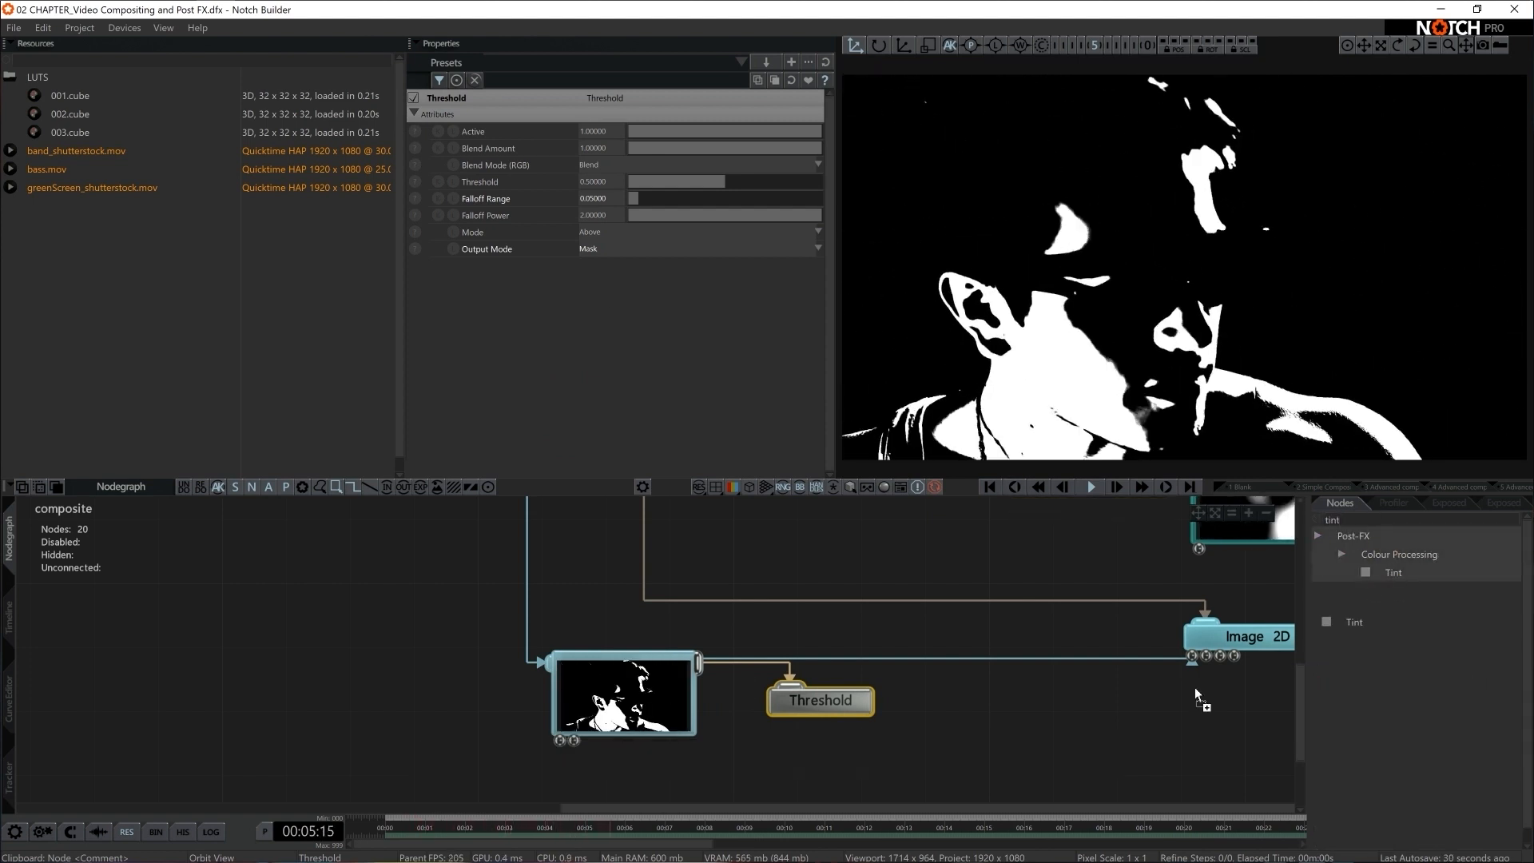
left_click_drag(754, 751, 757, 755)
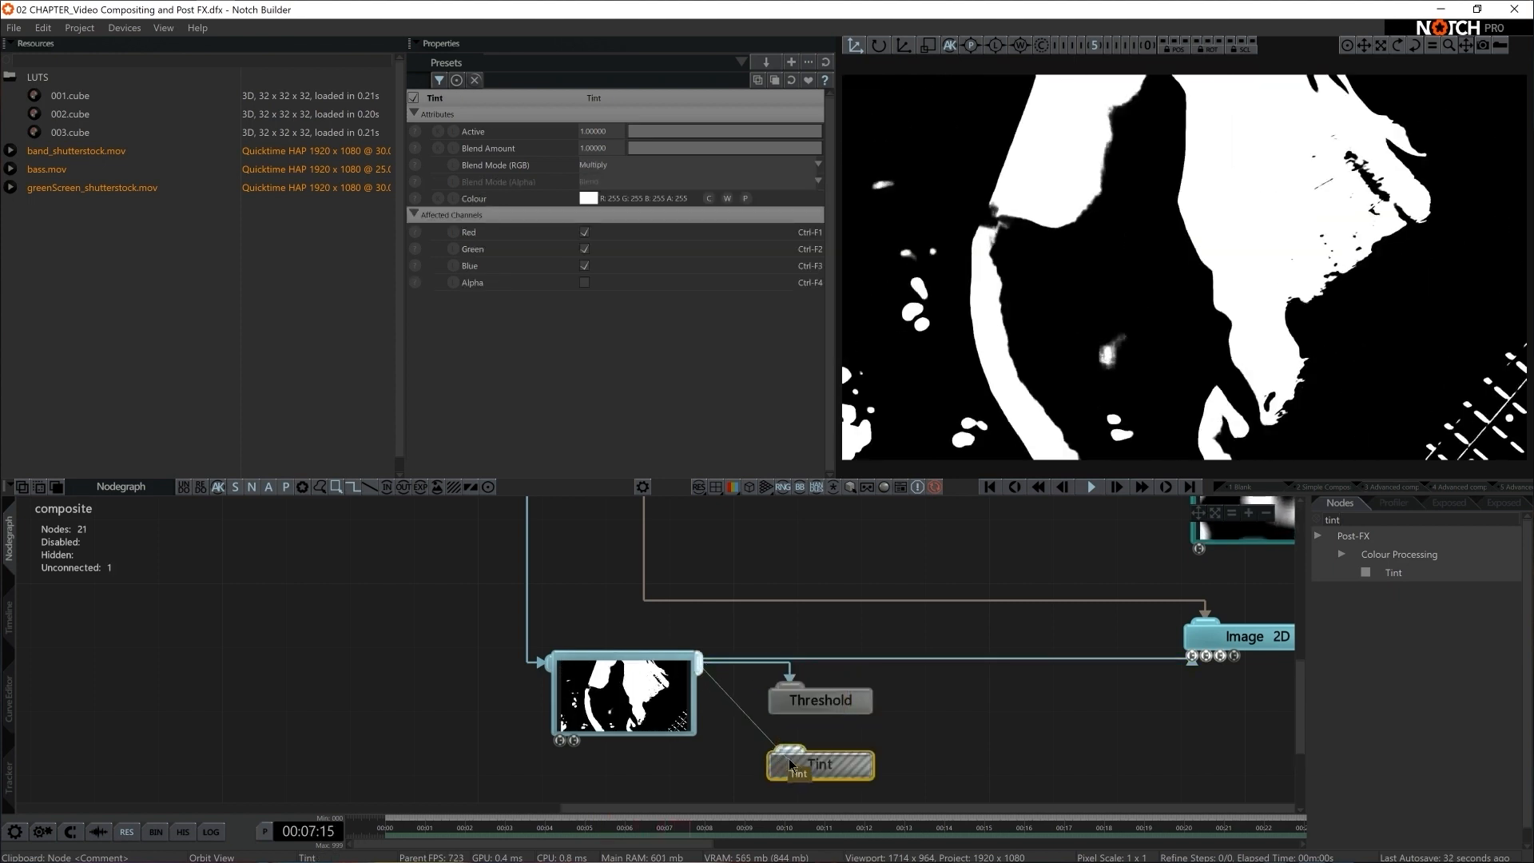
left_click(588, 198)
left_click(495, 250)
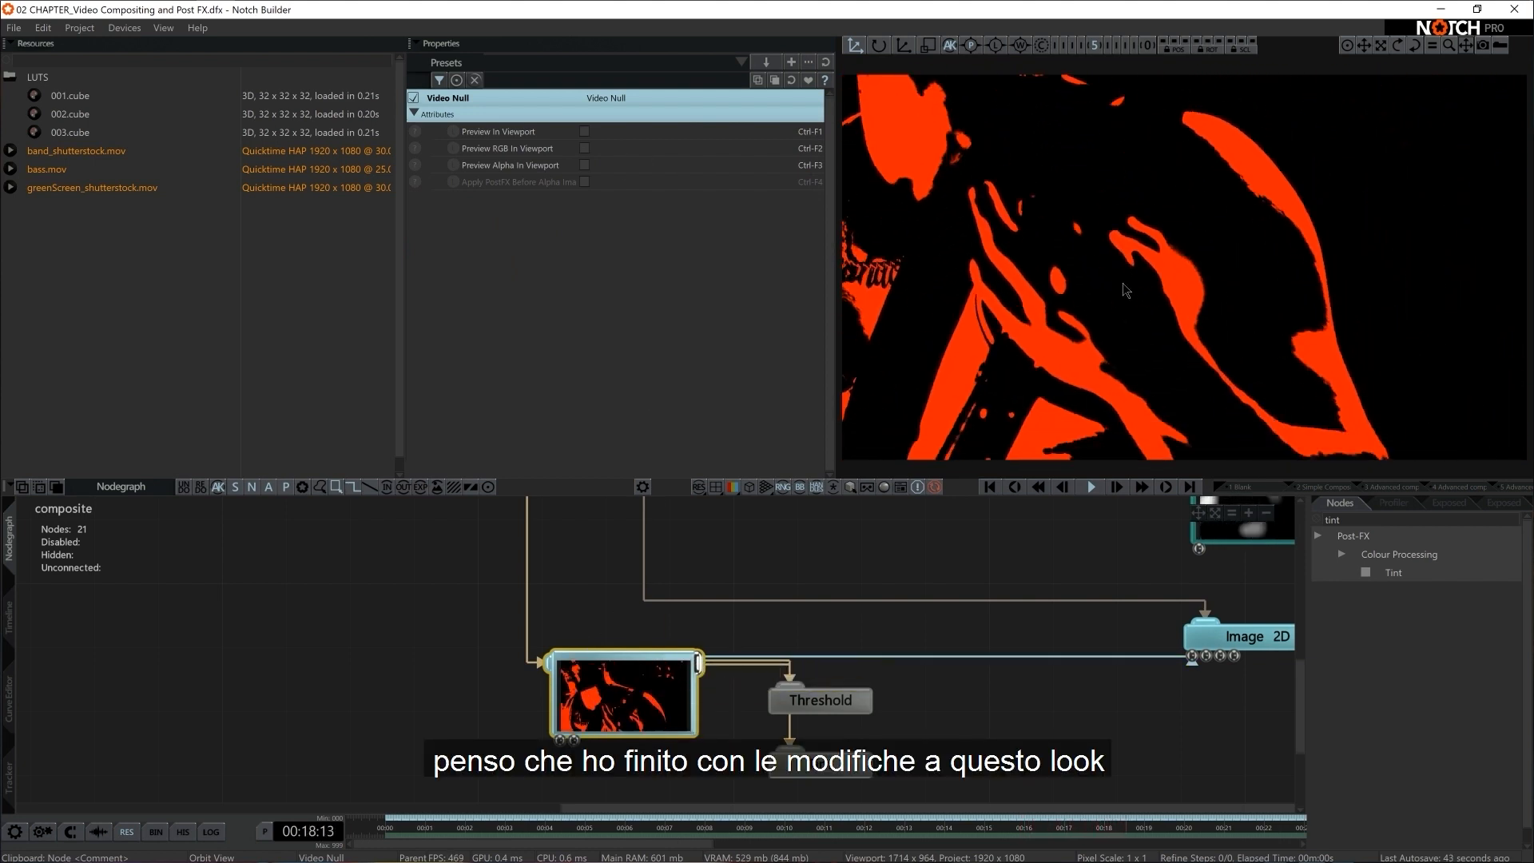
Set the third Image 2D's Blend Mode to Screen after trying the Additive and Max modes
scroll(1103, 747, "down", 1)
middle_click_drag(1102, 747, 741, 739)
left_click_drag(1022, 603, 947, 633)
left_click(608, 366)
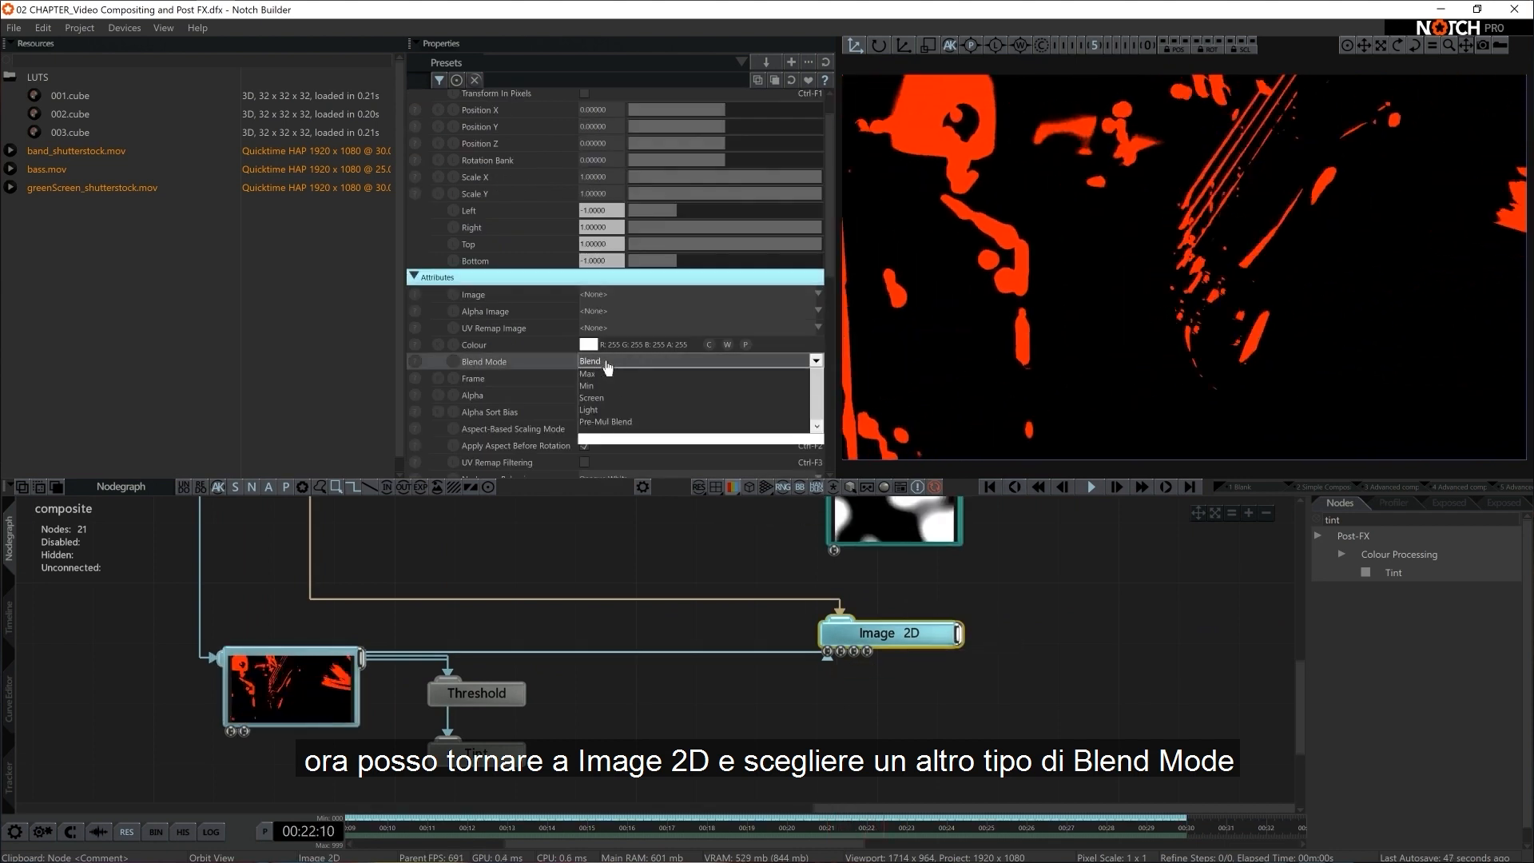
key("Down")
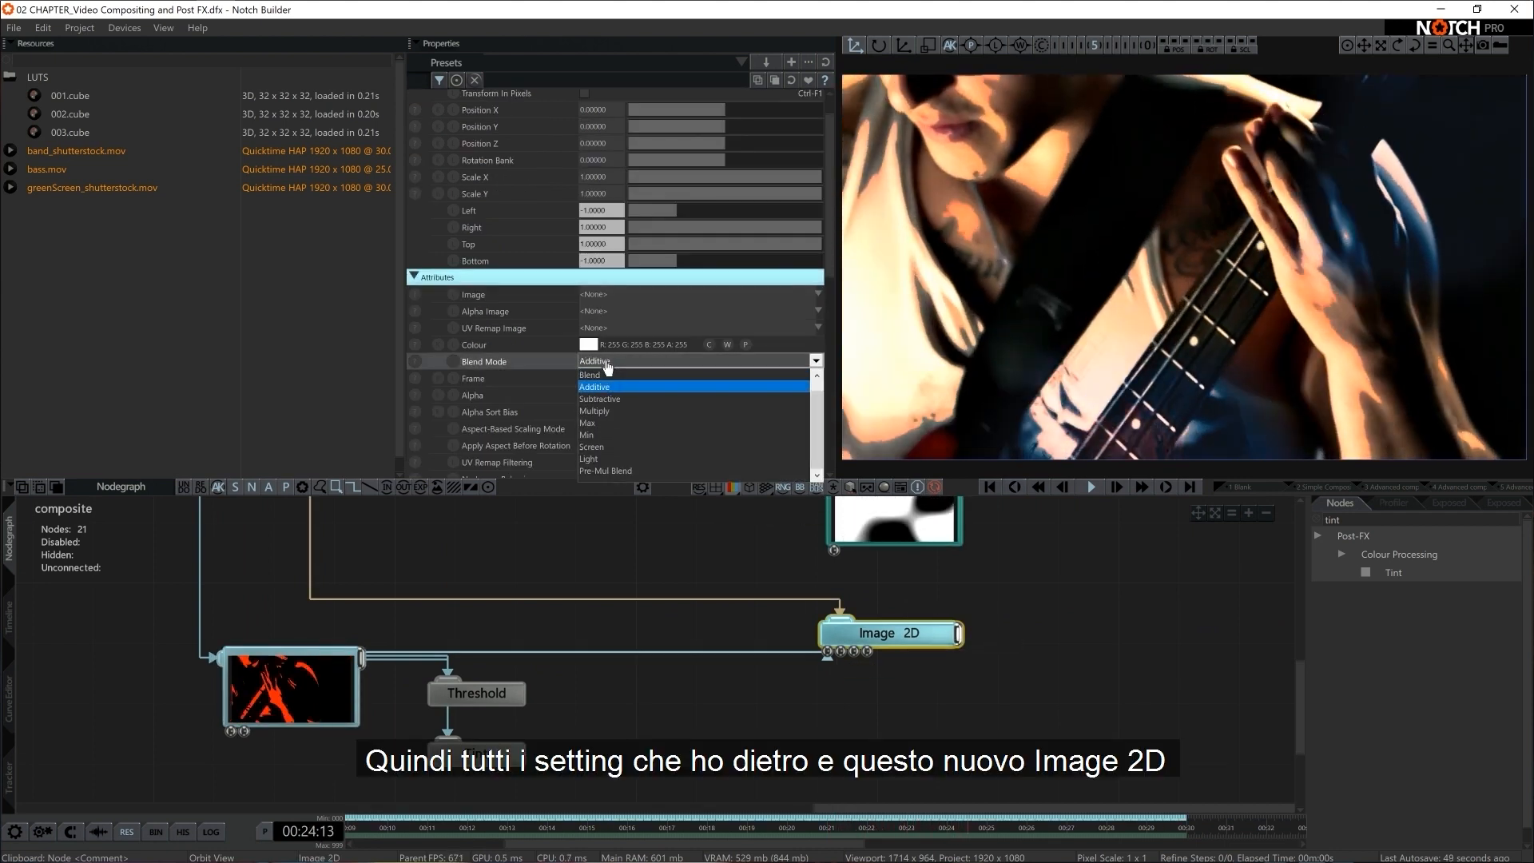
key("Down")
key("Down")
key("Down")
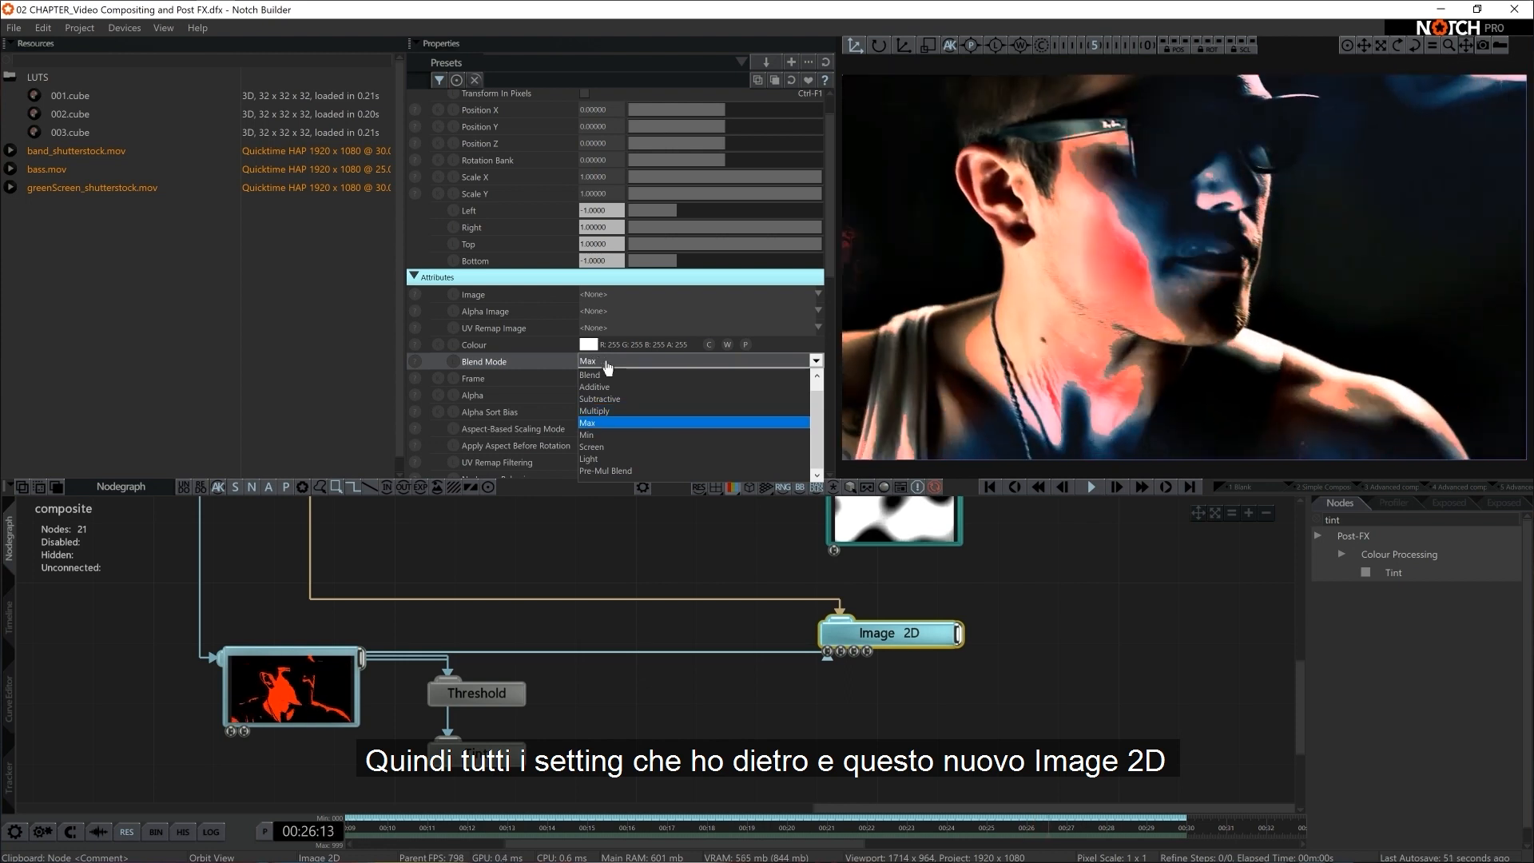
key("Down")
key("Down")
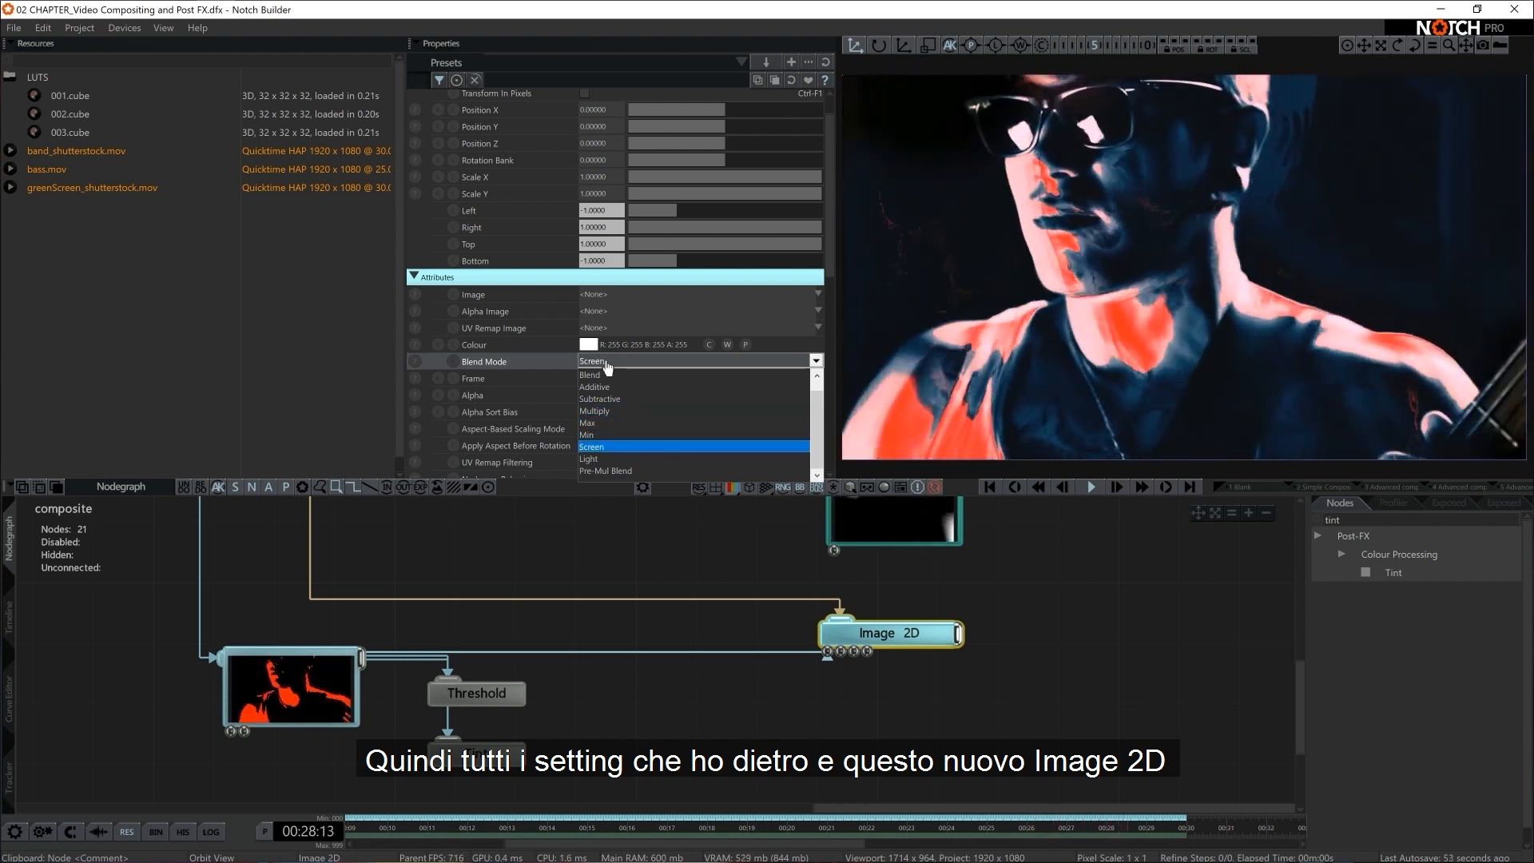
key("Return")
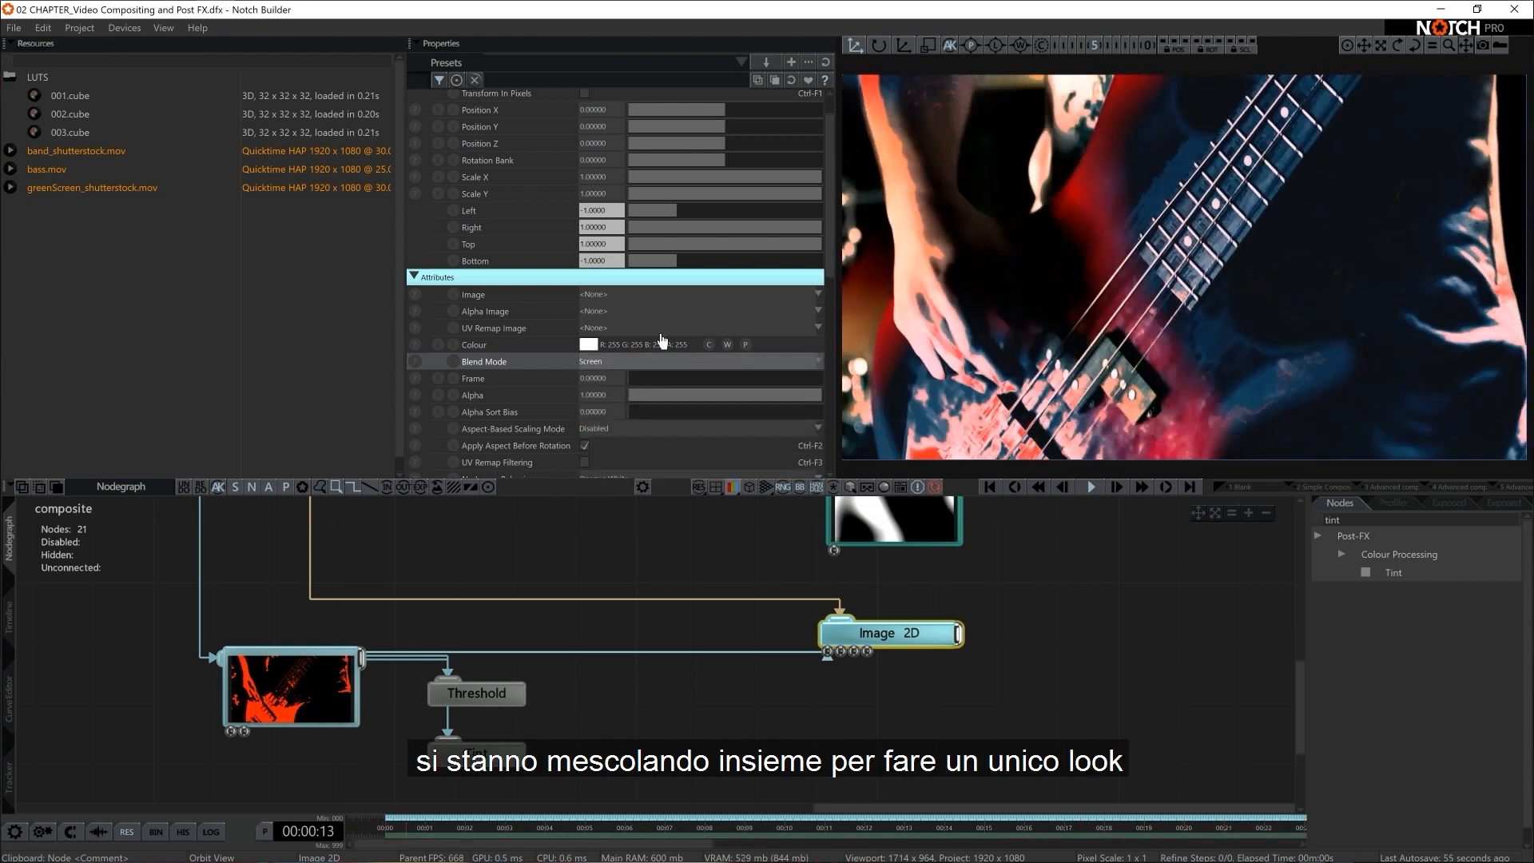
Try a lower Blend Amount on the Composite Sources node and return it to 1
scroll(1054, 598, "down", 6)
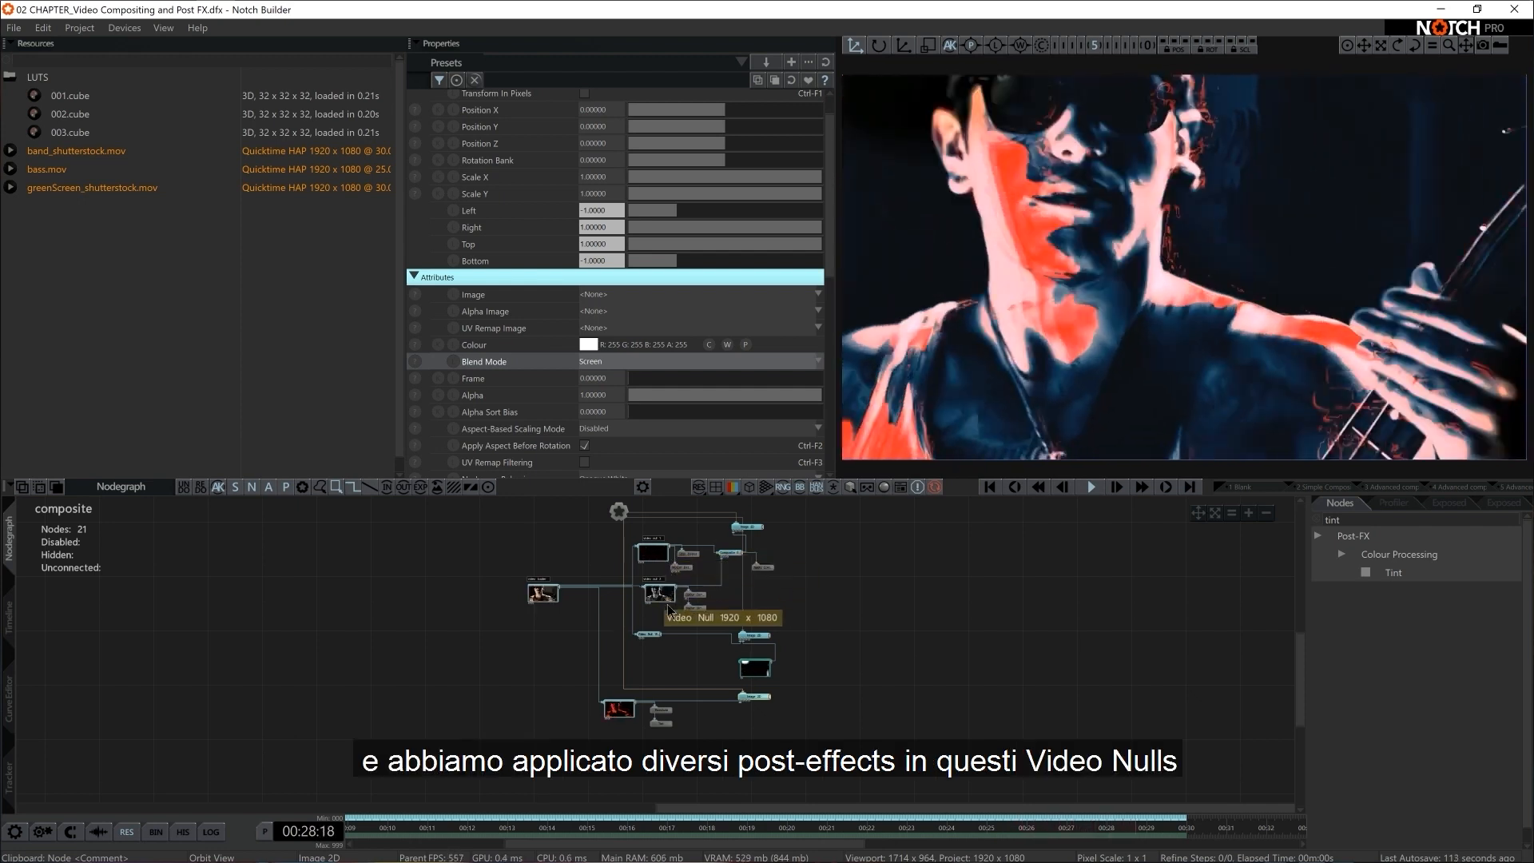
left_click(729, 554)
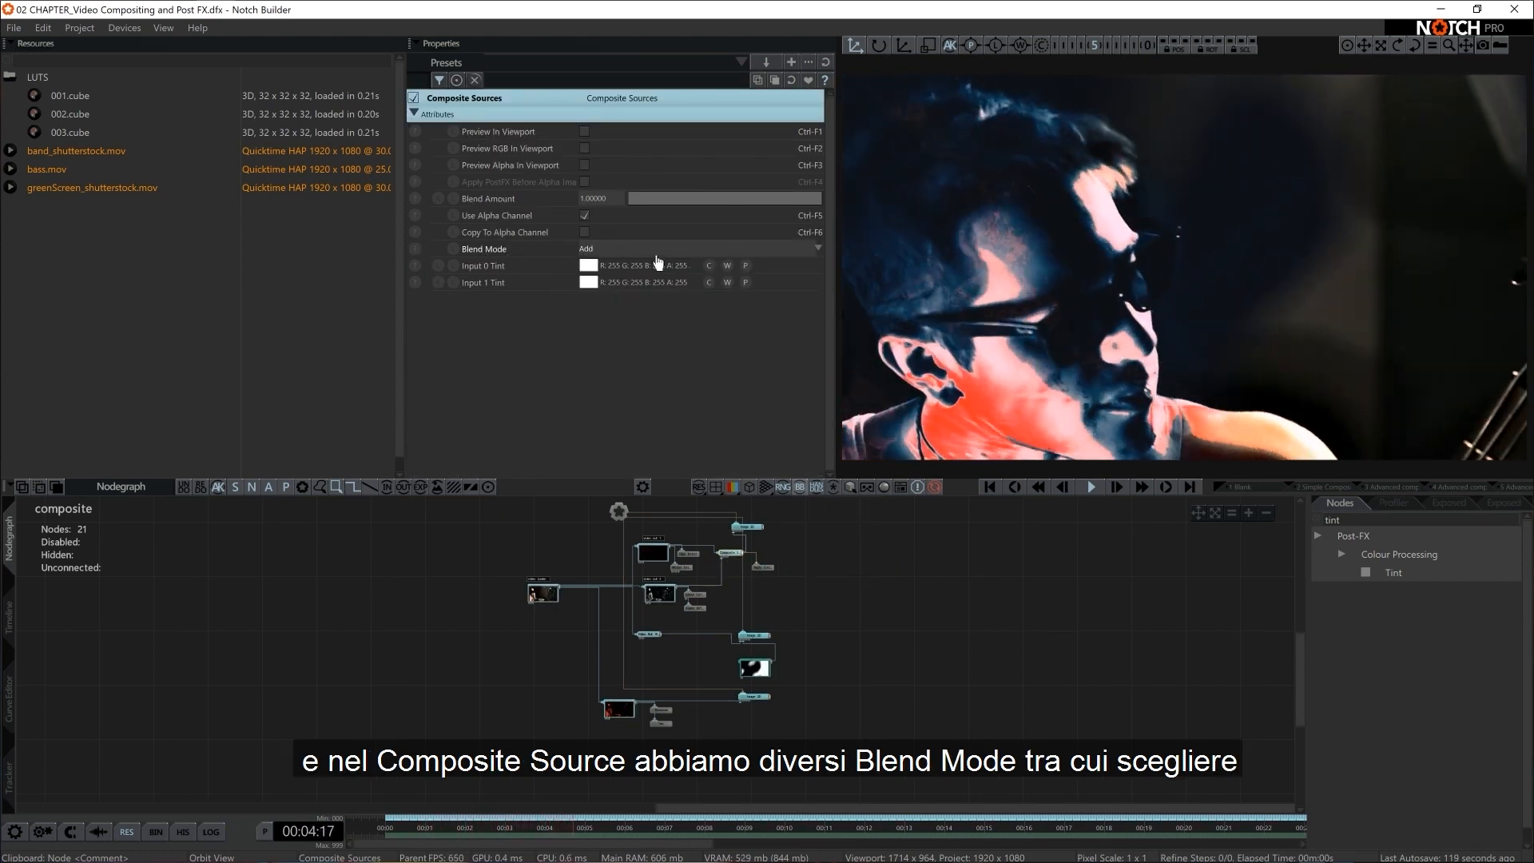
left_click_drag(767, 200, 604, 207)
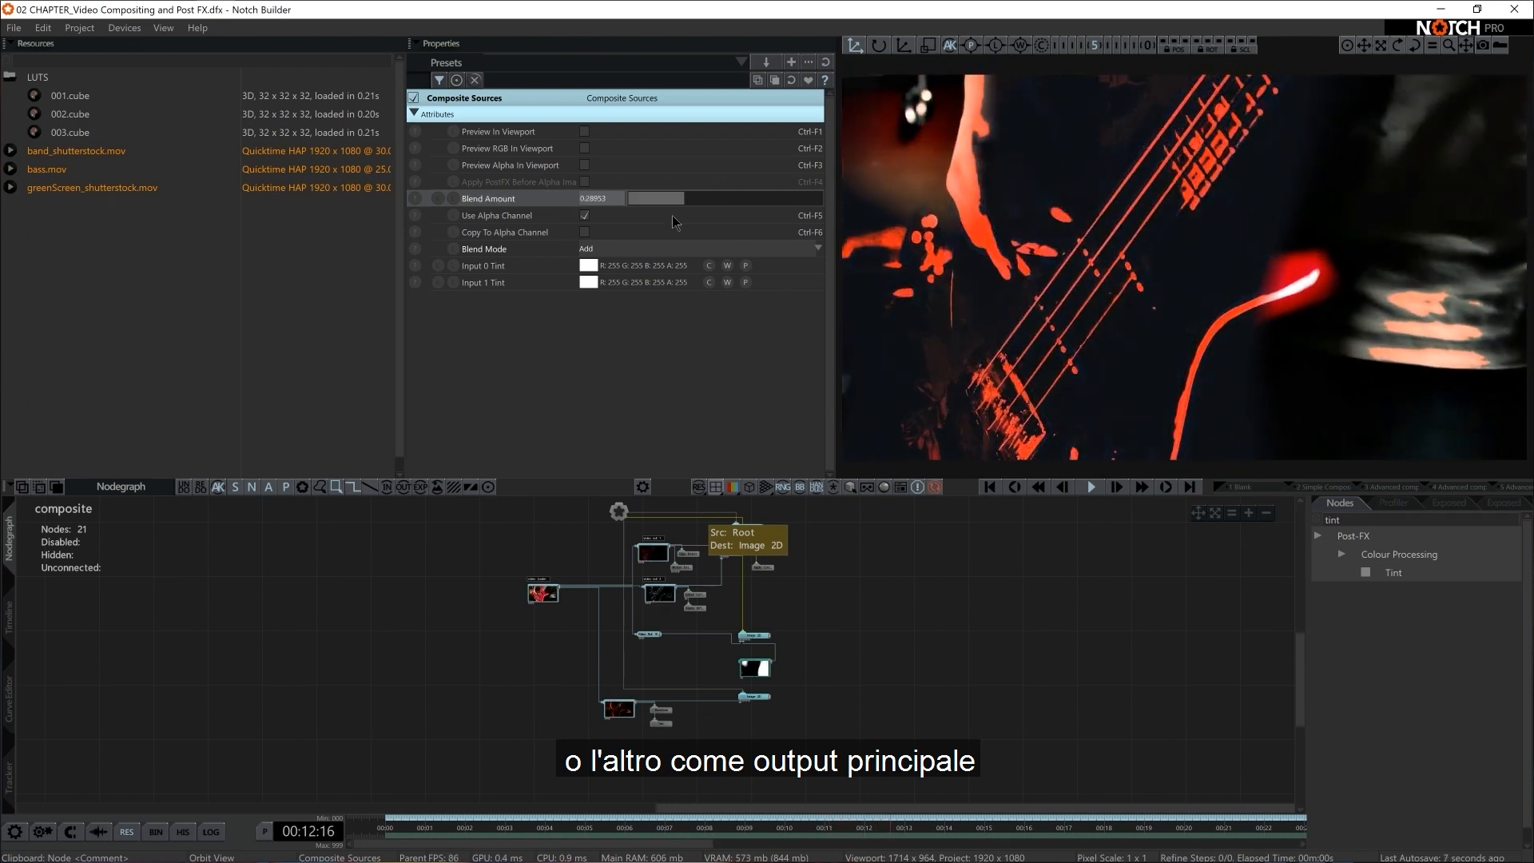
left_click_drag(673, 222, 829, 225)
Review the third Image 2D's blend settings and its place in the overall node network
scroll(989, 736, "up", 3)
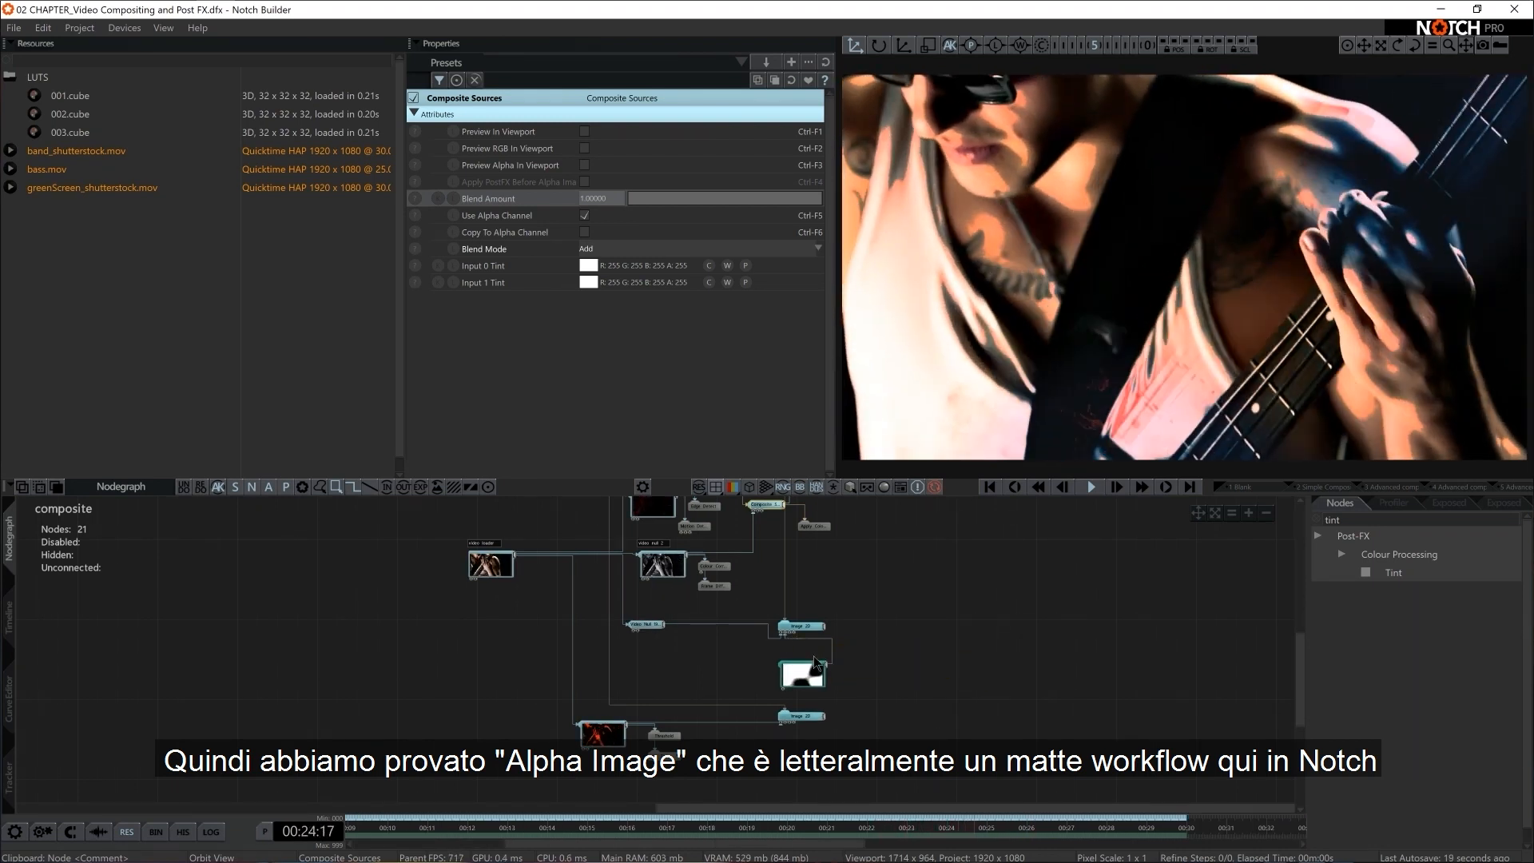
left_click(796, 718)
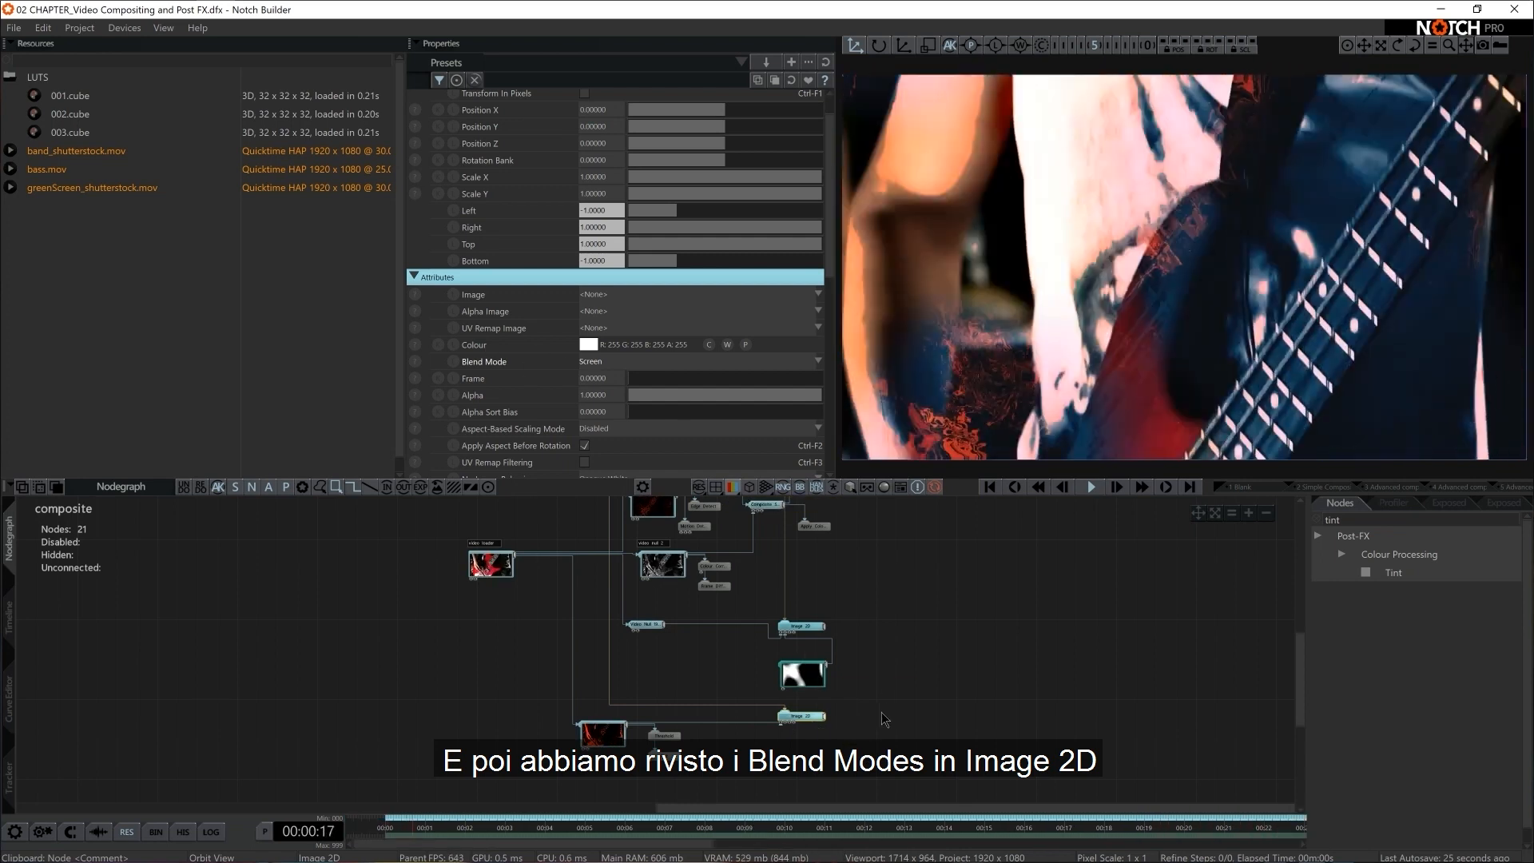
scroll(880, 712, "down", 1)
middle_click_drag(872, 678, 878, 705)
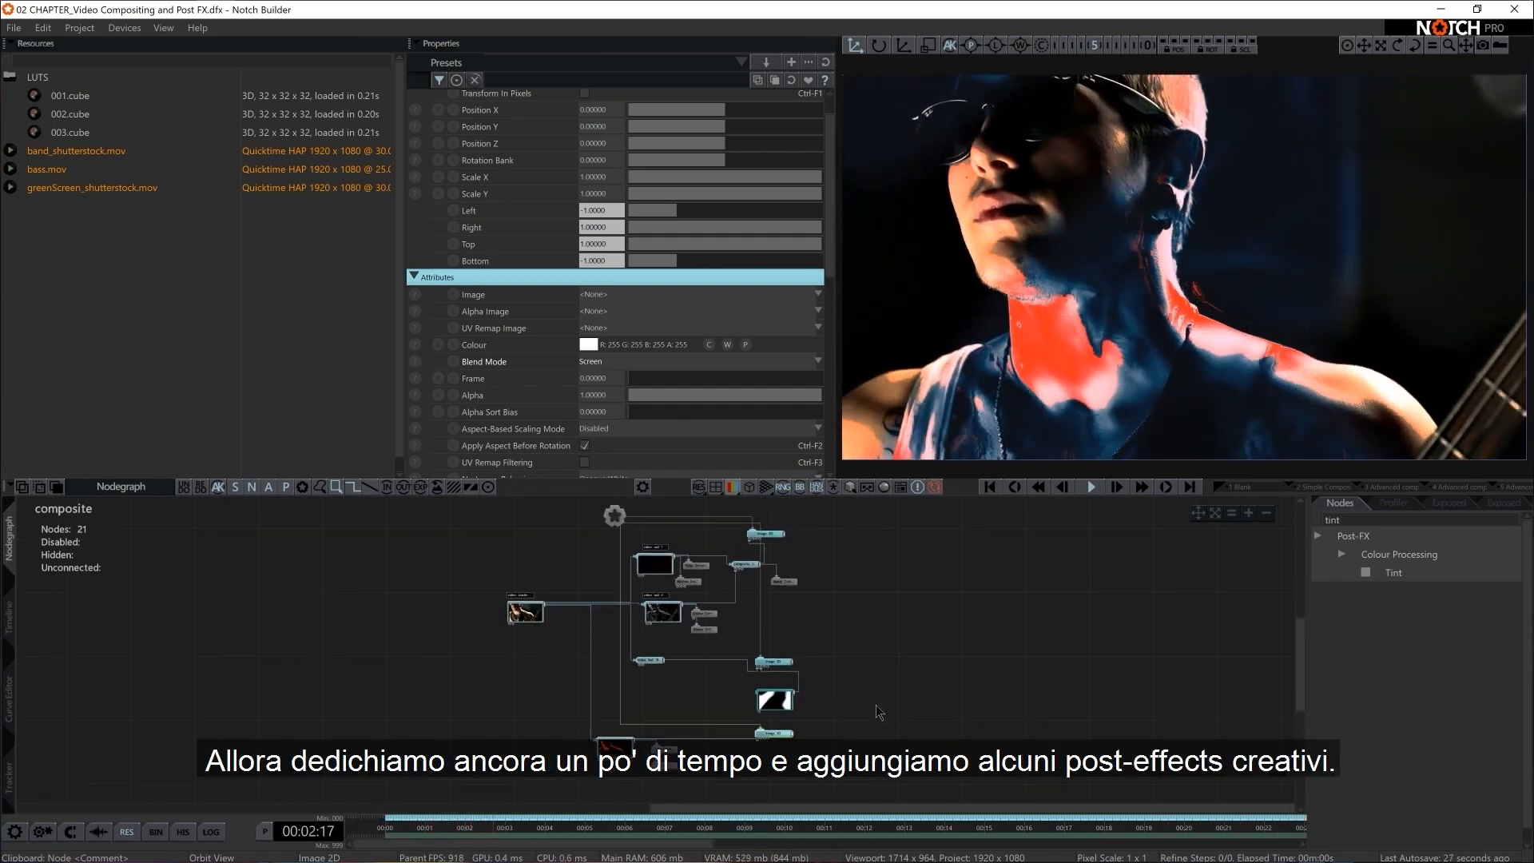